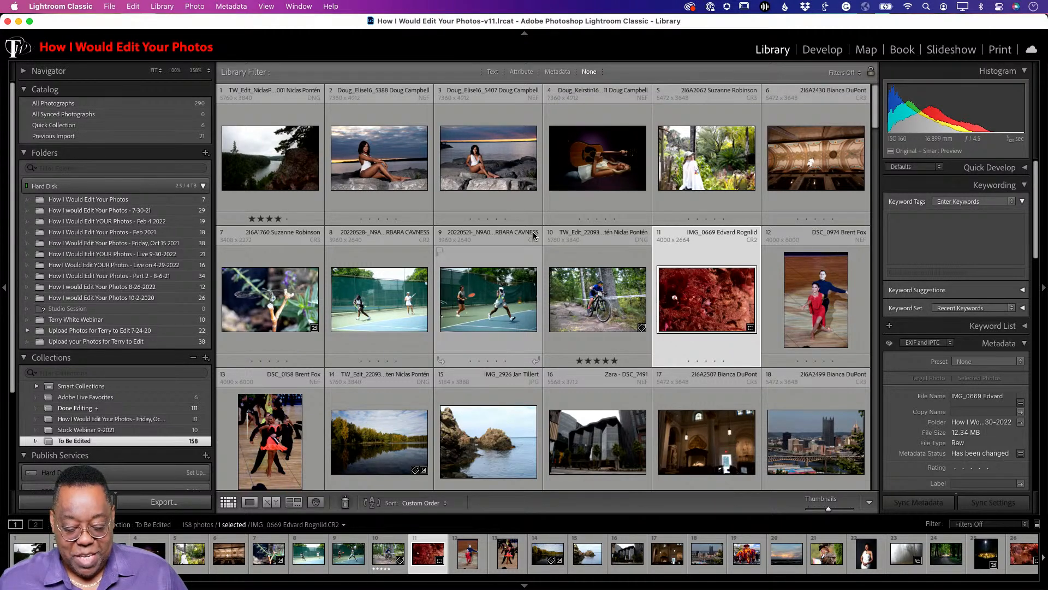
# Select the river landscape, the first photo in the To Be Edited collection, and show it enlarged in Loupe view
pyautogui.click(274, 174)
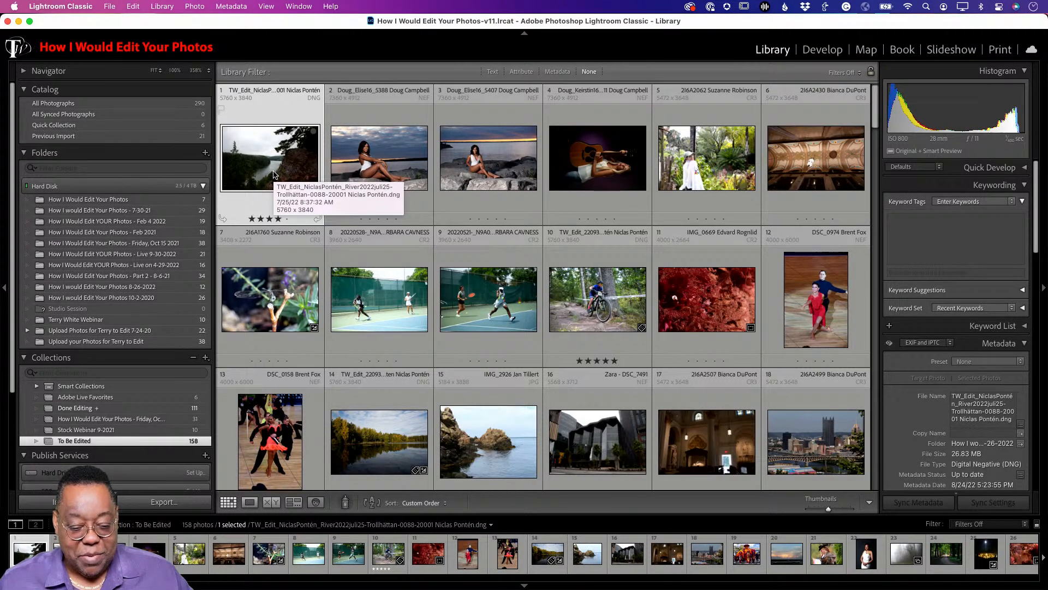
pyautogui.doubleClick(275, 175)
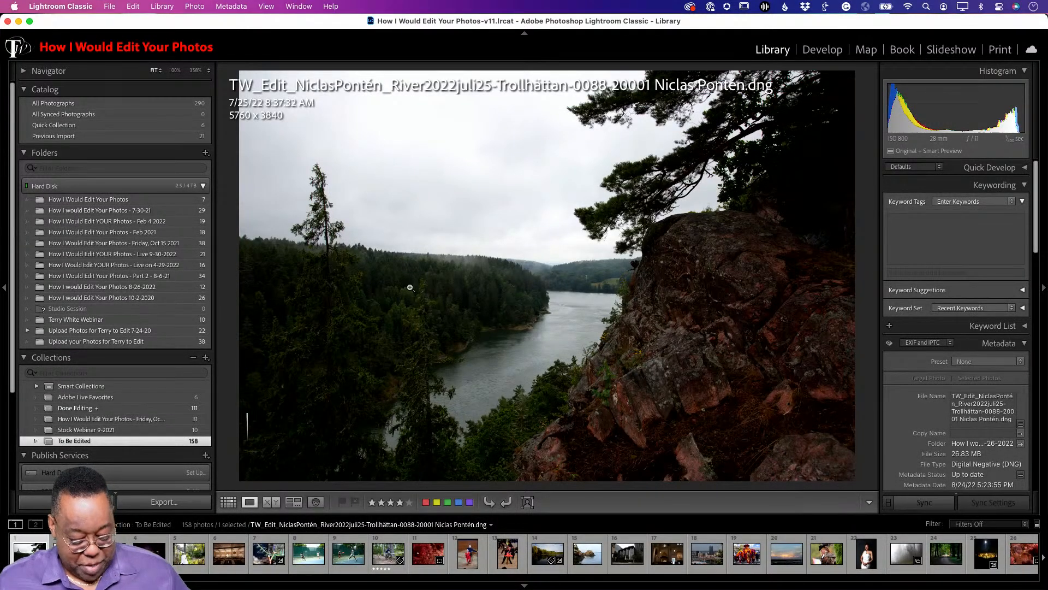
pyautogui.doubleClick(410, 287)
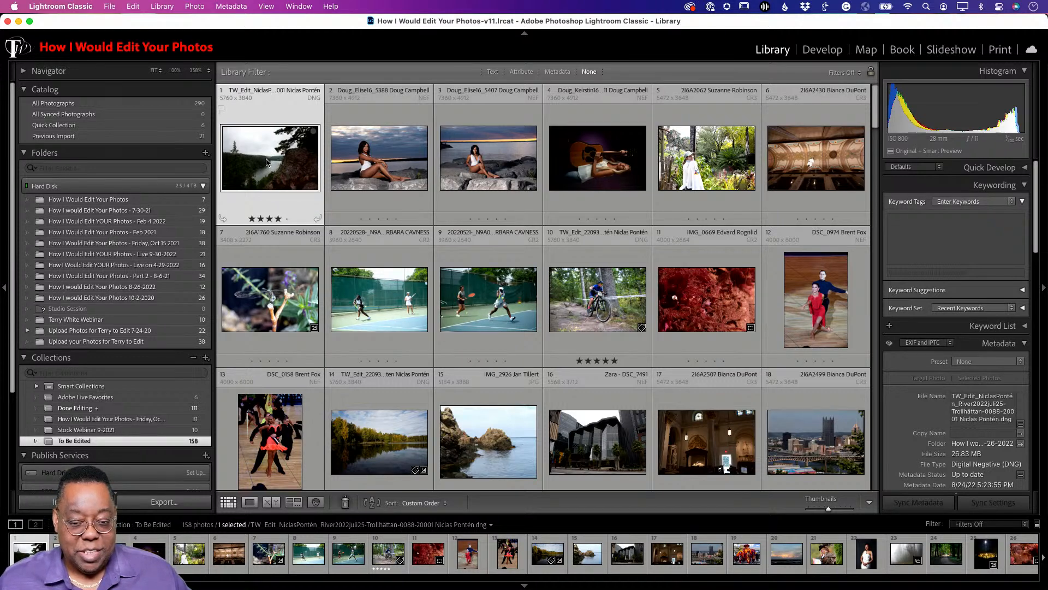
pyautogui.press('e')
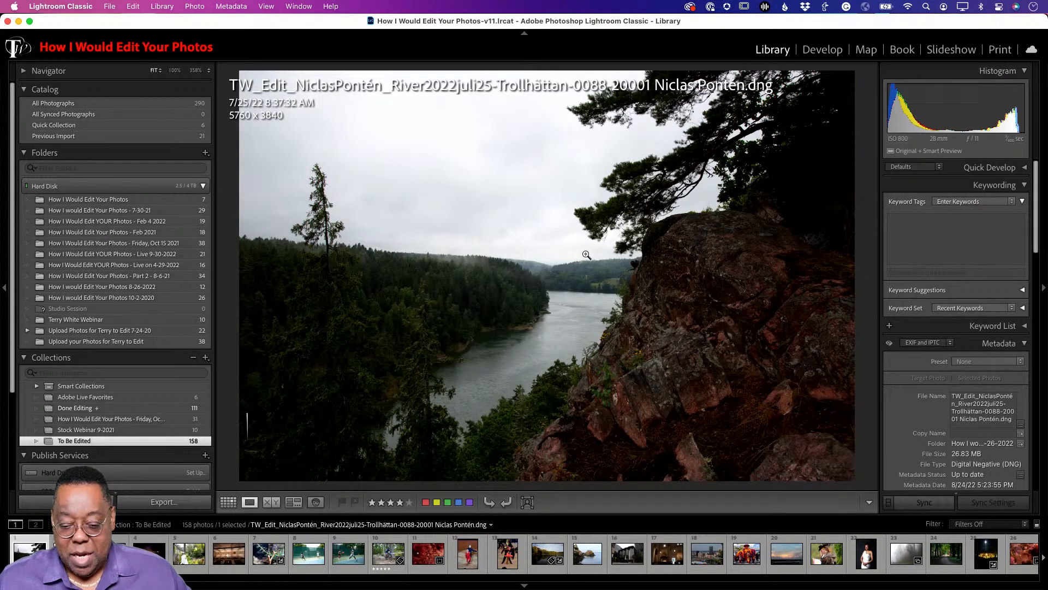
# Open the river photo in the Develop module and set its profile to Adobe Landscape
pyautogui.click(821, 49)
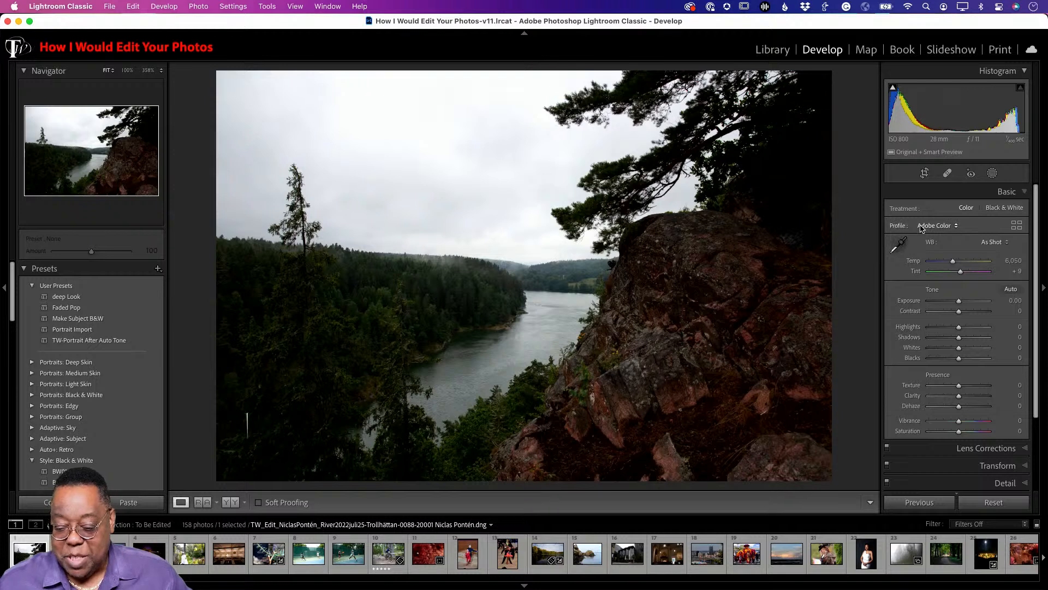
pyautogui.click(925, 226)
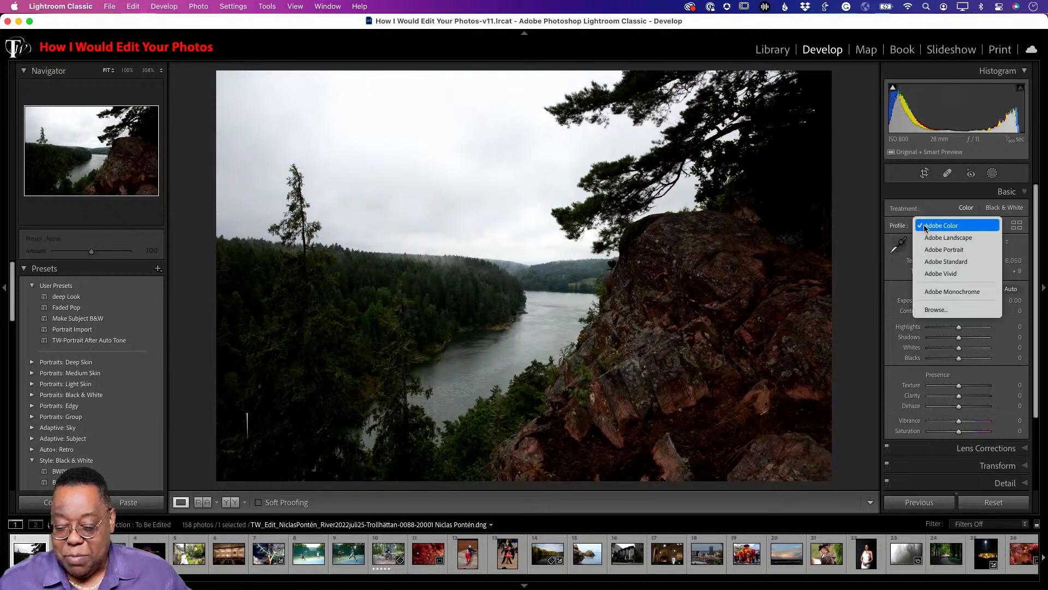
pyautogui.click(976, 238)
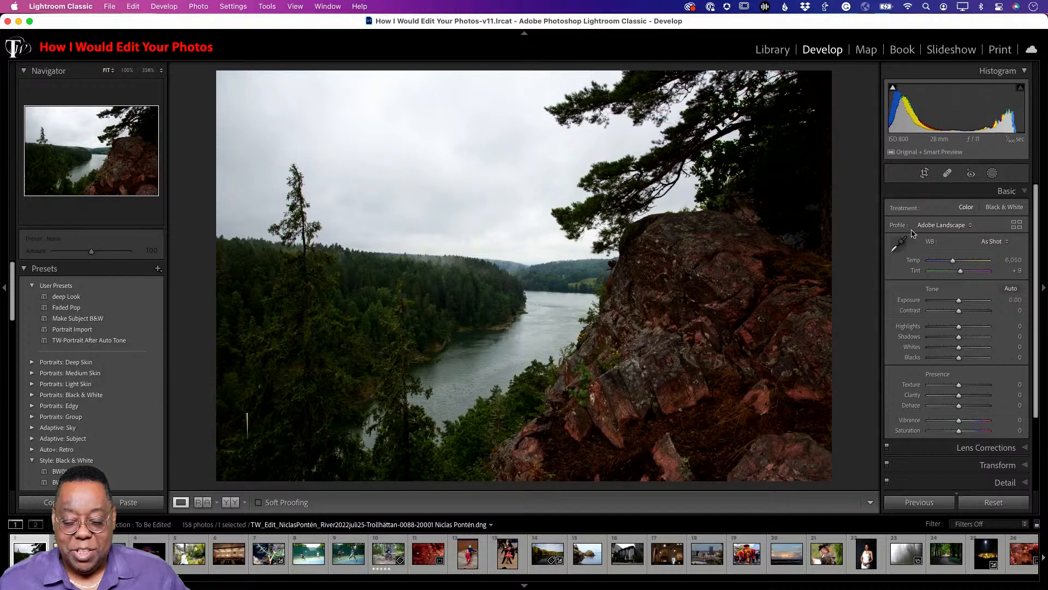
# Enable profile corrections for the photo in Lens Corrections
pyautogui.scroll(-1, 923, 231)
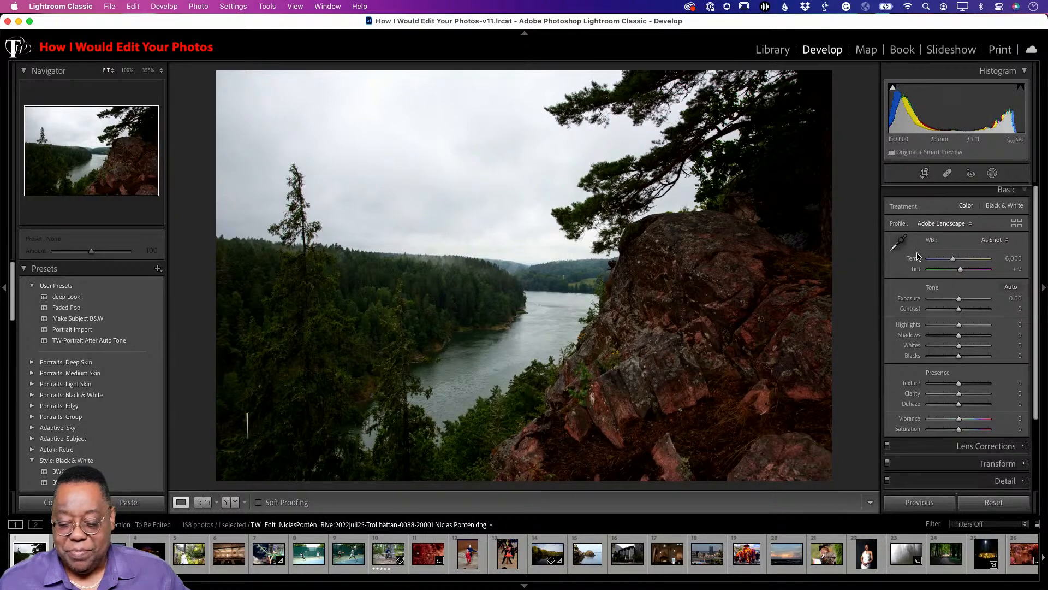
pyautogui.scroll(-5, 942, 284)
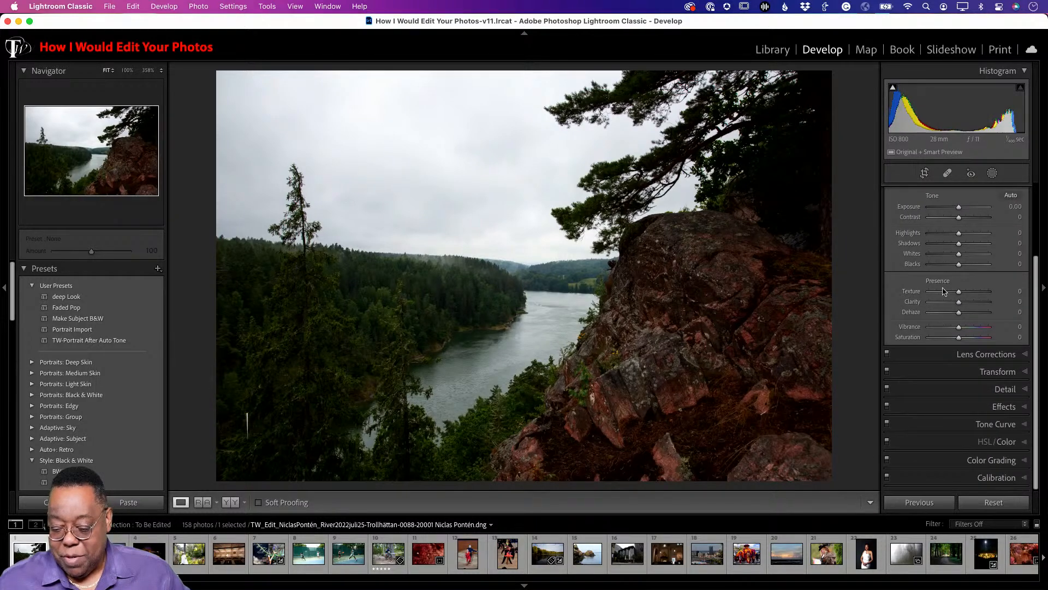
pyautogui.click(965, 355)
pyautogui.click(910, 221)
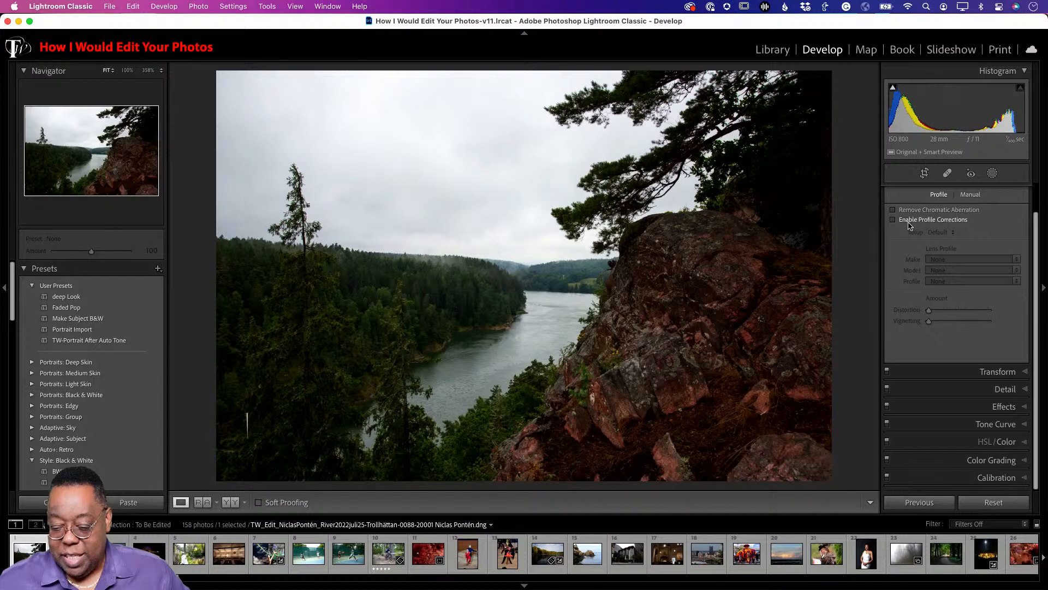
# Switch the lens profile corrections off and on repeatedly to compare the photo, leaving them enabled
pyautogui.click(909, 220)
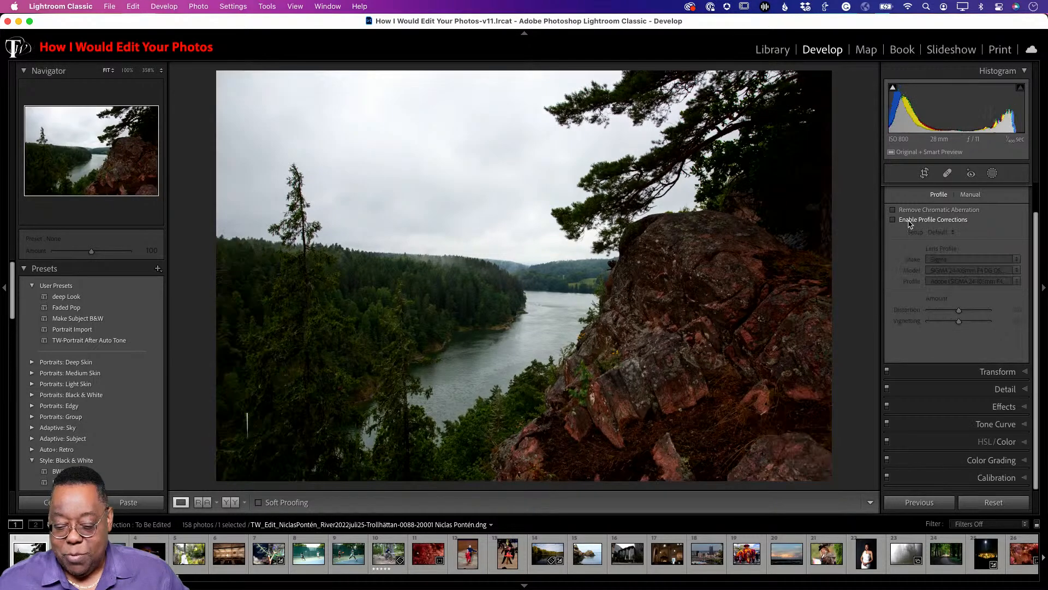
pyautogui.click(910, 221)
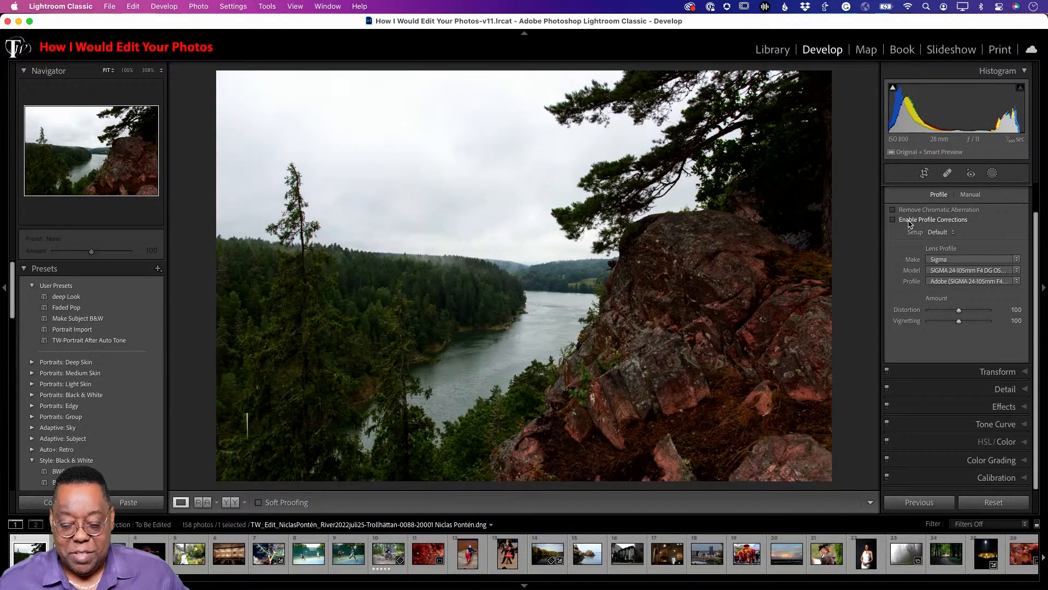
pyautogui.click(909, 220)
pyautogui.click(909, 221)
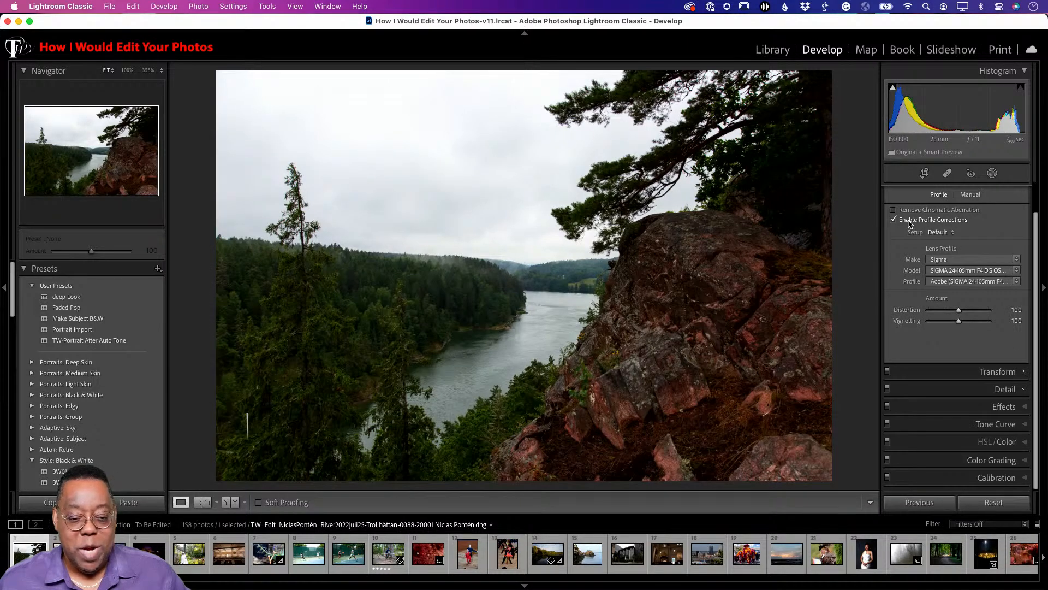
pyautogui.click(909, 221)
pyautogui.click(909, 220)
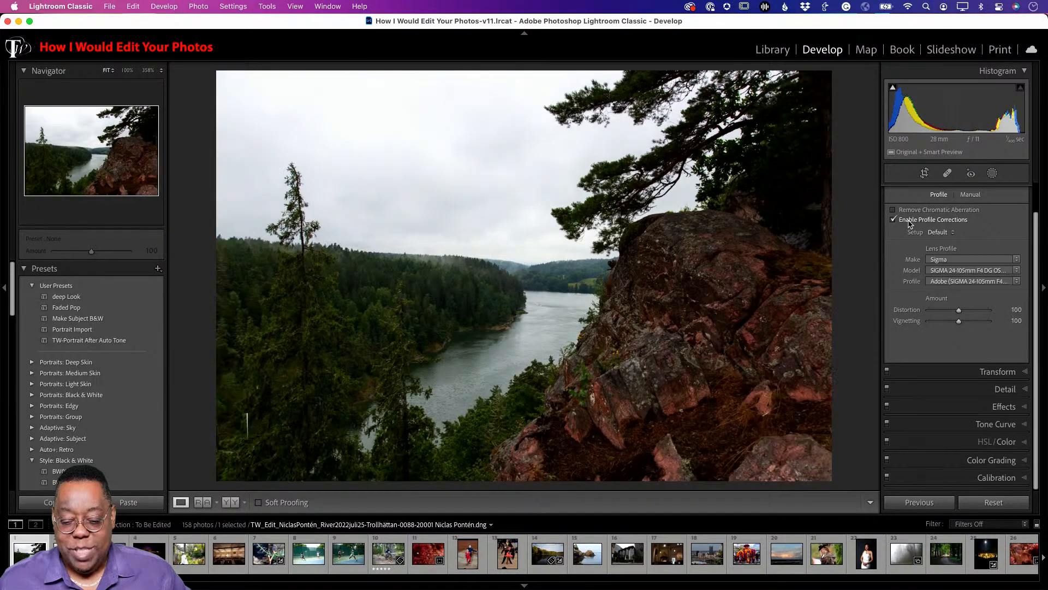
pyautogui.click(910, 220)
pyautogui.click(909, 221)
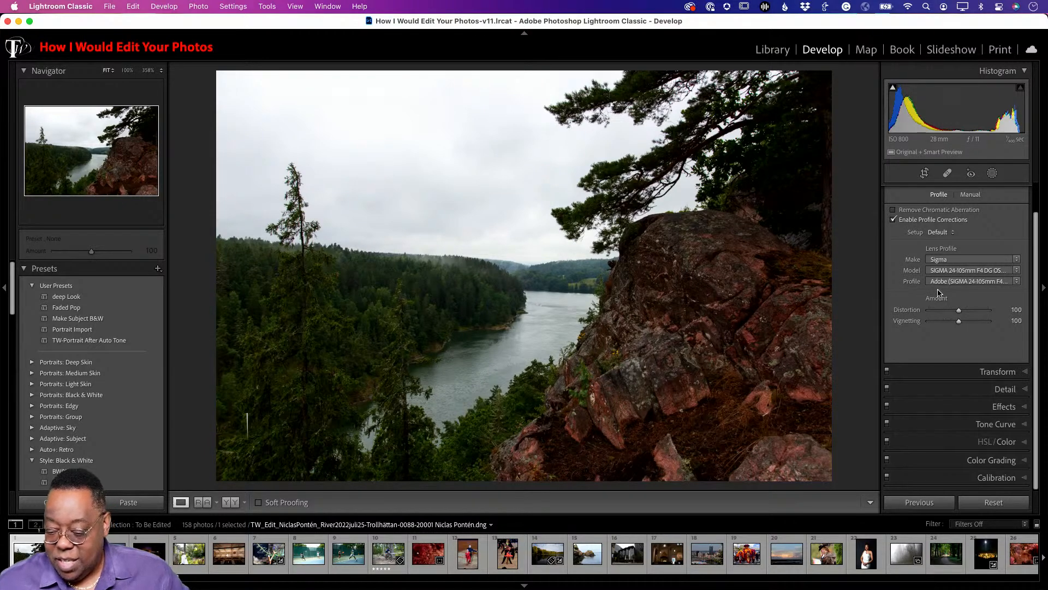
# Check the available profiles for the Sigma lens, keep the current one, and enable Remove Chromatic Aberration
pyautogui.click(966, 282)
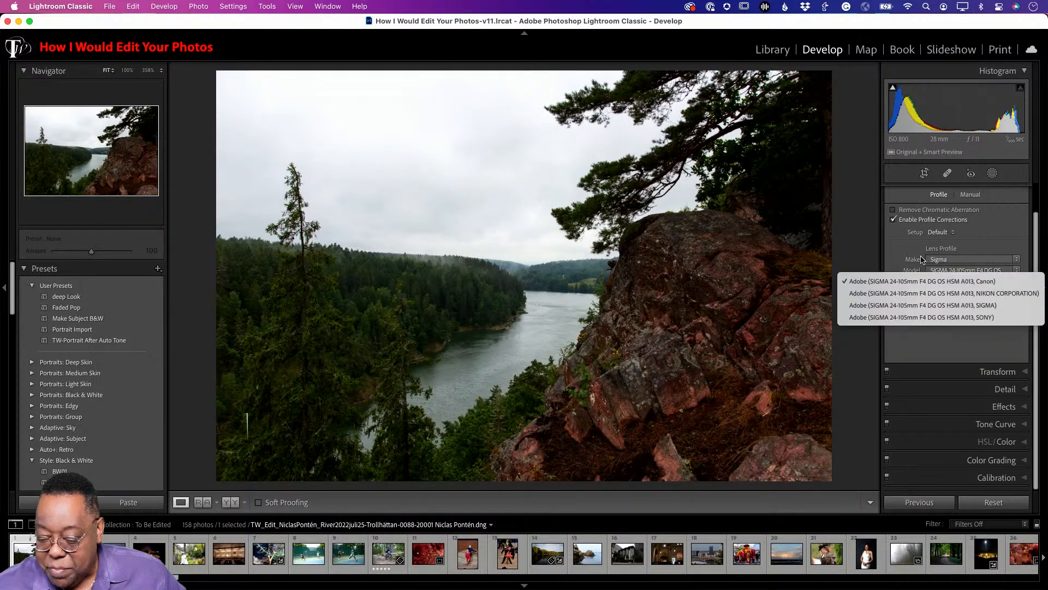
pyautogui.click(860, 244)
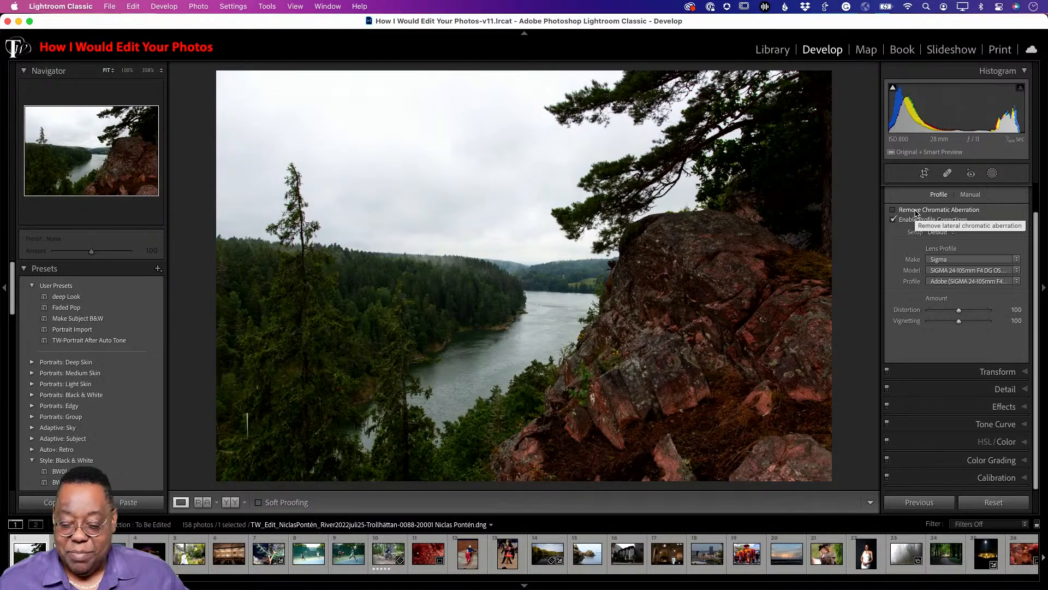
pyautogui.click(917, 213)
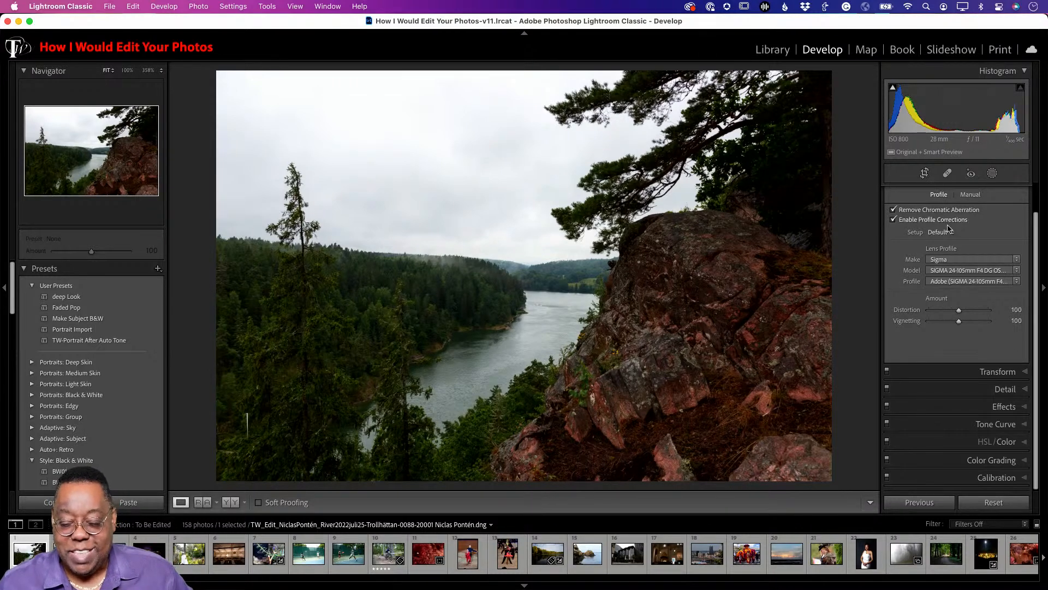
# Apply Auto tone in the Basic adjustments and lower the Exposure to +0.35
pyautogui.scroll(1, 942, 232)
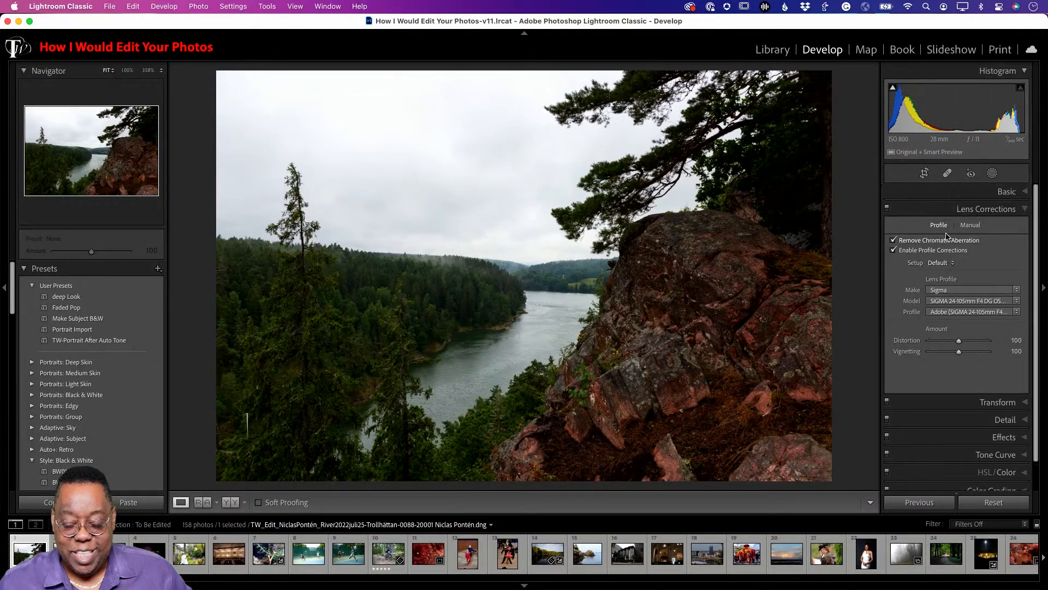
pyautogui.click(991, 192)
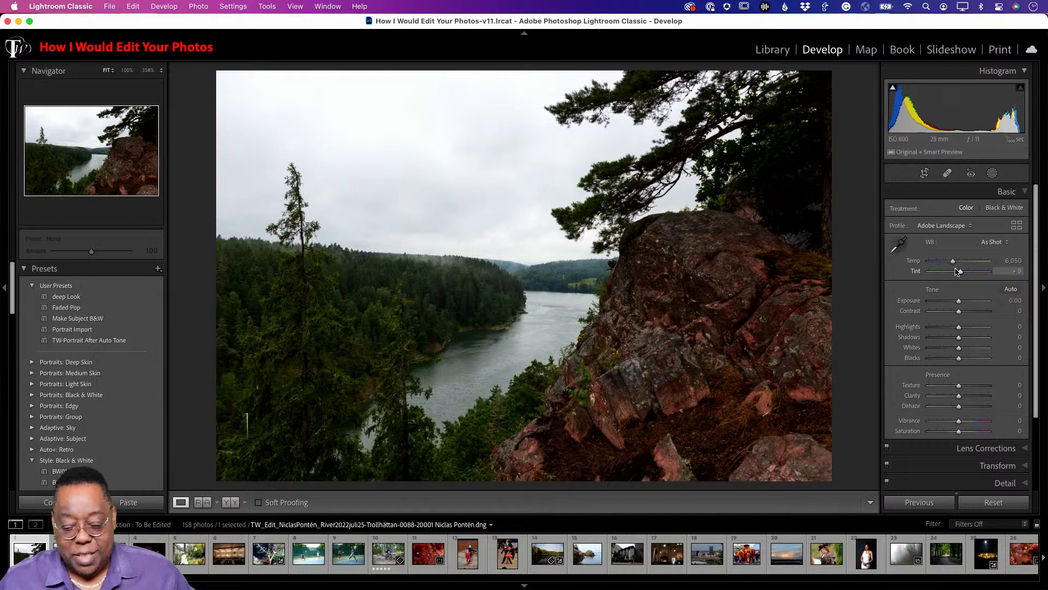
pyautogui.click(1011, 289)
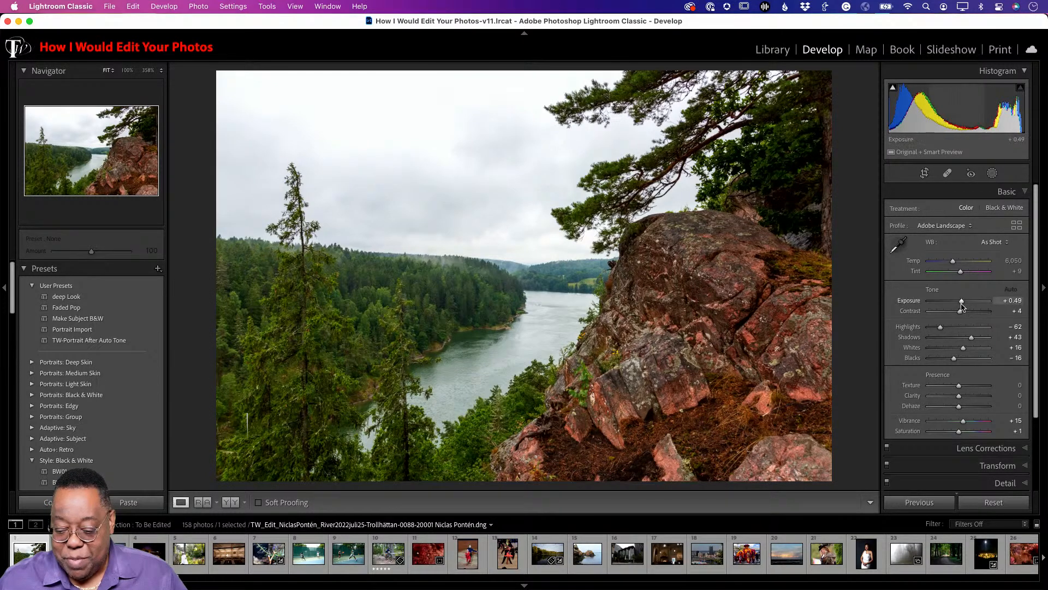
pyautogui.moveTo(962, 303); pyautogui.dragTo(960, 303)
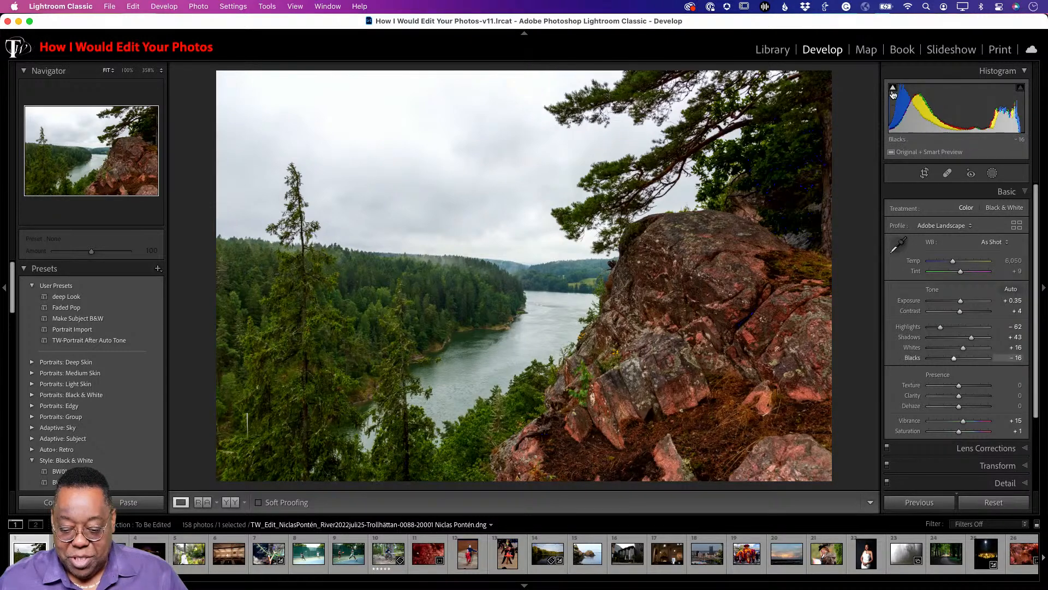
# Raise the photo's Blacks to +26 to remove the shadow clipping
pyautogui.moveTo(893, 91)
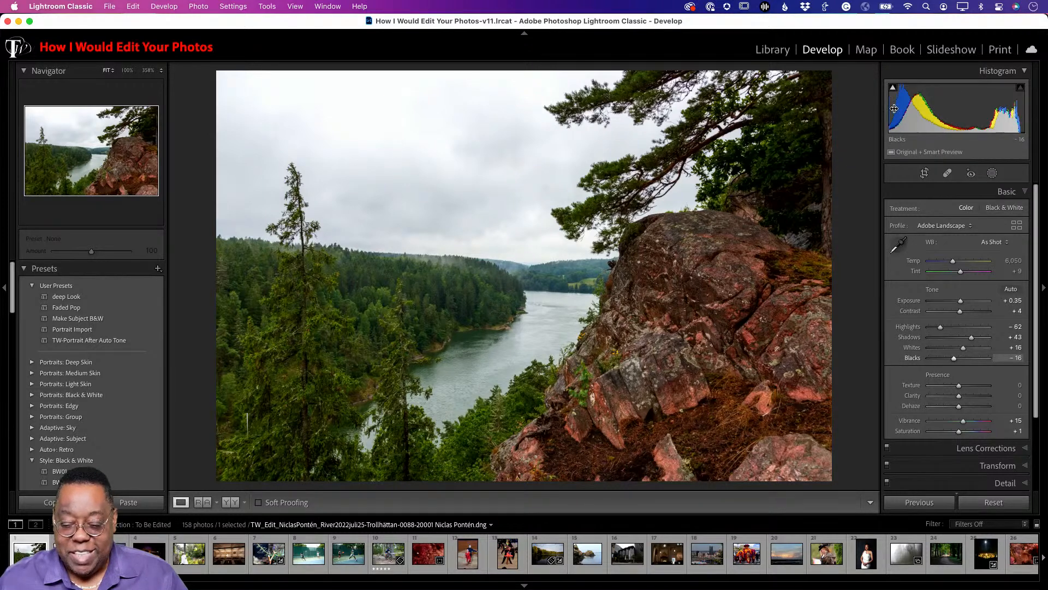
pyautogui.moveTo(894, 109)
pyautogui.mouseDown()
pyautogui.moveTo(911, 108)
pyautogui.moveTo(894, 124)
pyautogui.mouseUp()
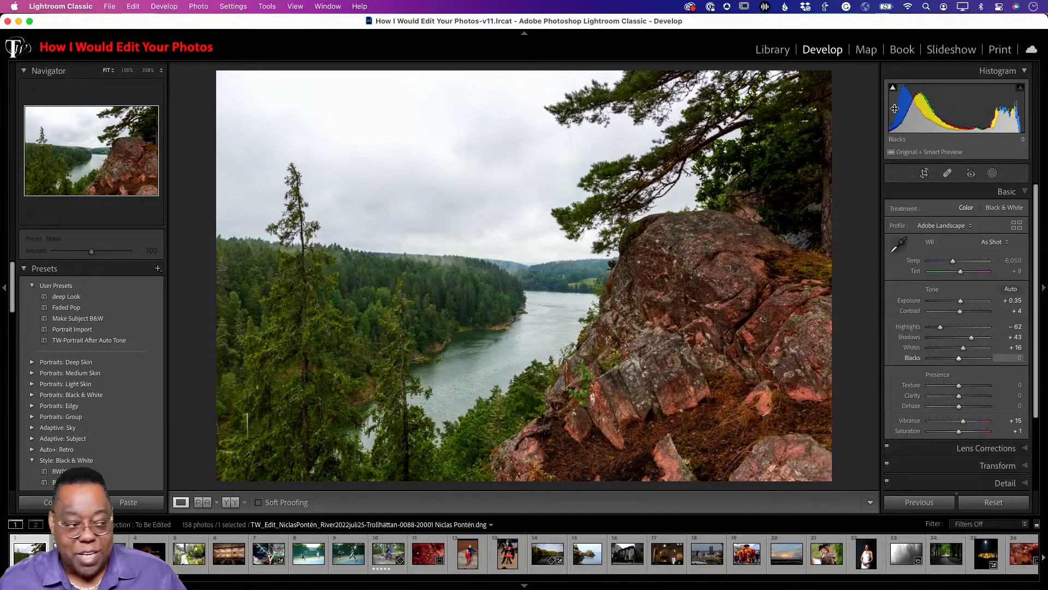
pyautogui.moveTo(894, 109); pyautogui.dragTo(921, 109)
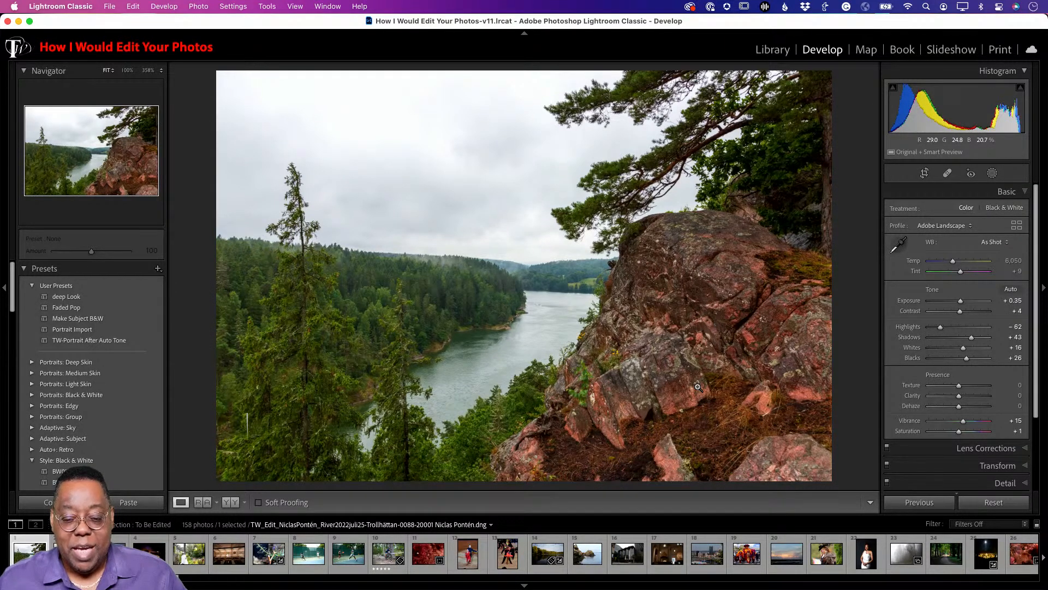
# Try an automatic Select Subject mask on the photo, and delete all masks
pyautogui.click(992, 173)
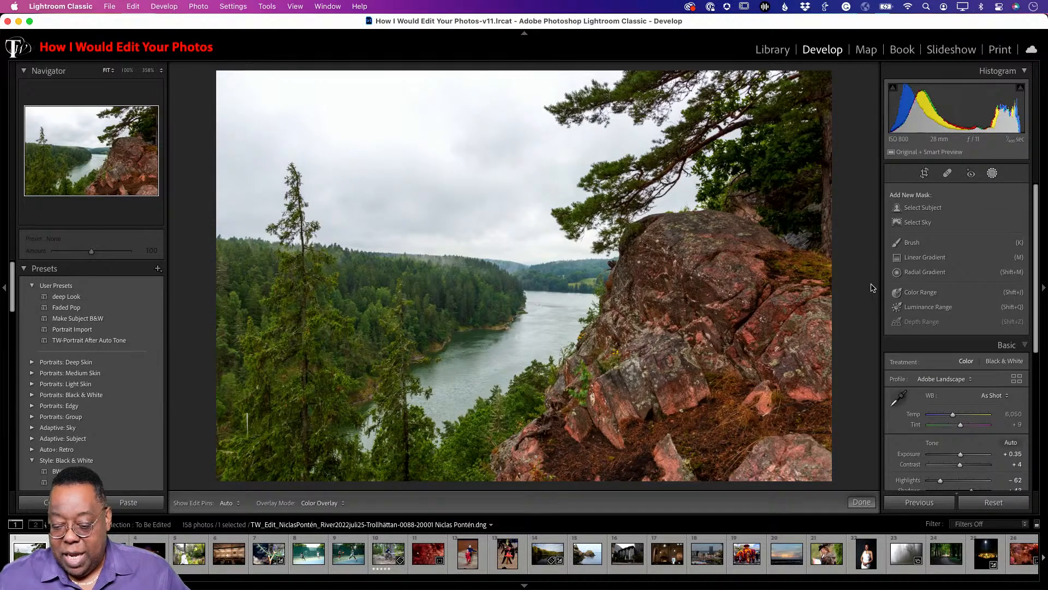
pyautogui.click(907, 212)
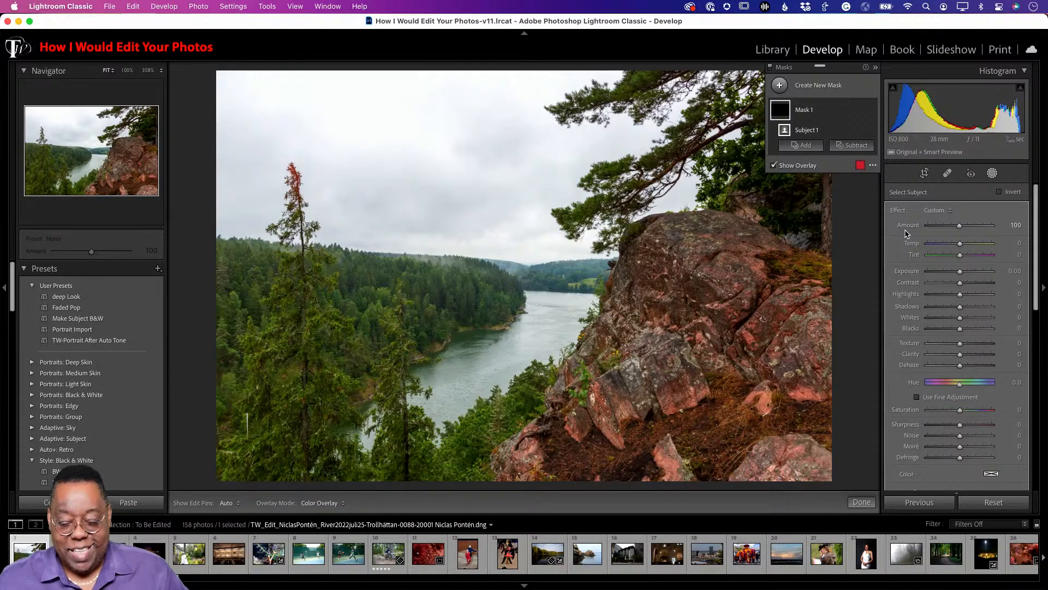
pyautogui.click(861, 110)
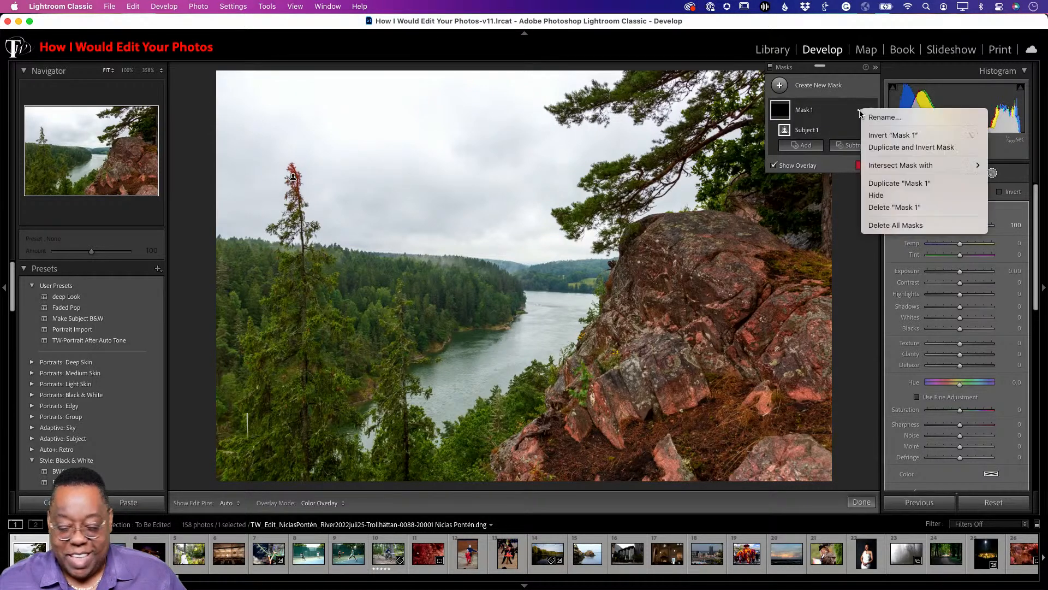
pyautogui.click(882, 226)
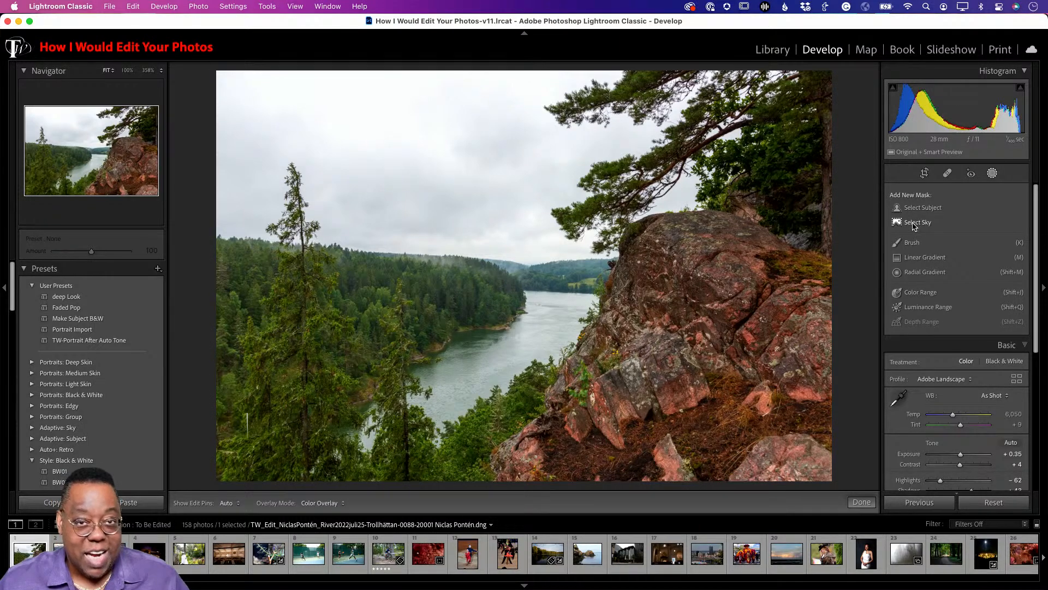
# Paint a new brush mask of size 13 with Auto Mask over the large rock and the foreground trees
pyautogui.click(910, 245)
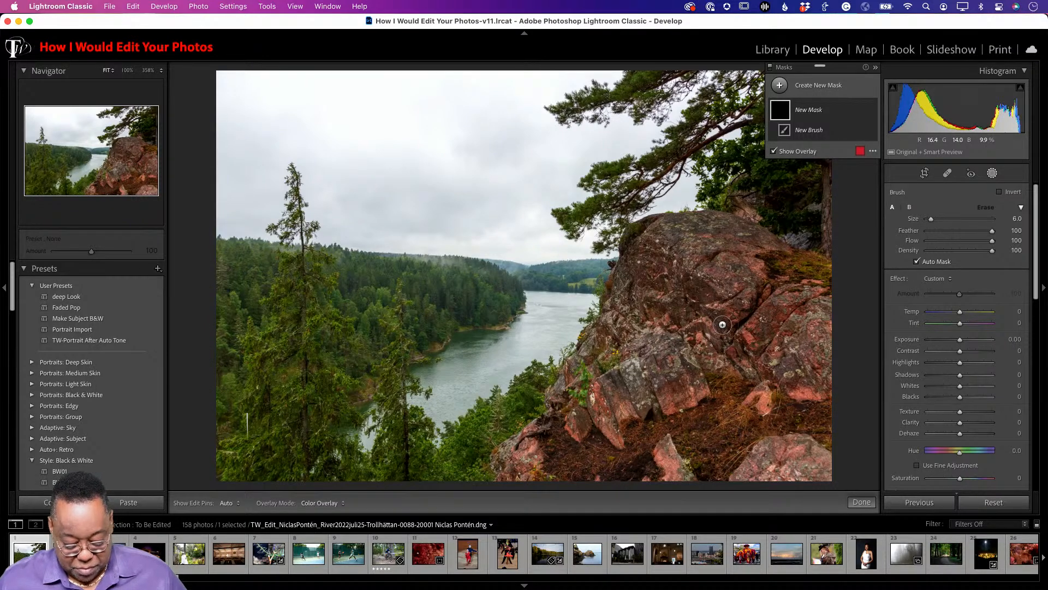
pyautogui.scroll(7, 722, 324)
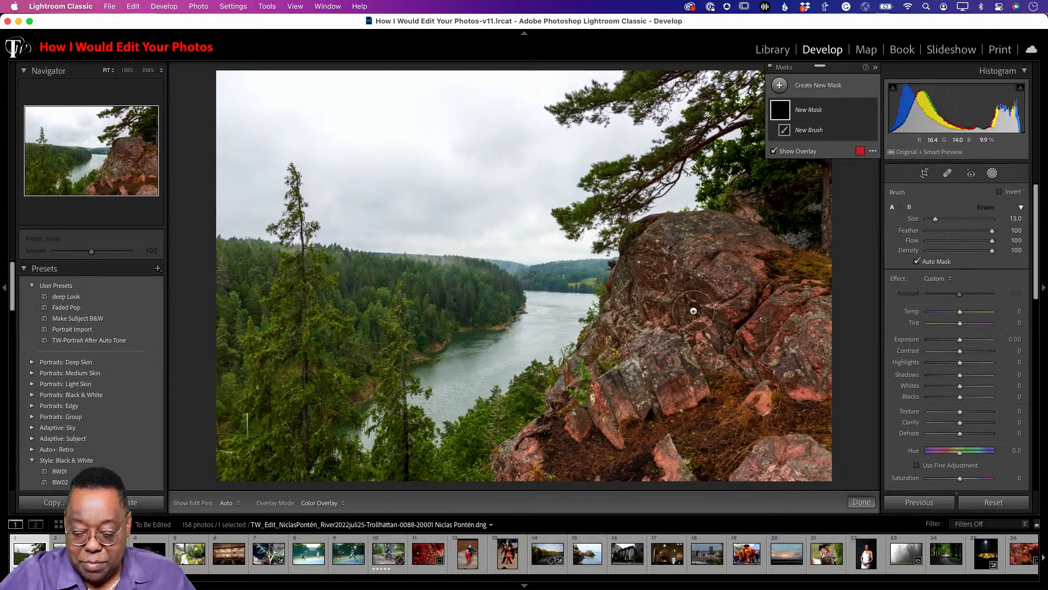
pyautogui.moveTo(693, 309)
pyautogui.mouseDown()
pyautogui.moveTo(702, 338)
pyautogui.moveTo(654, 291)
pyautogui.moveTo(641, 299)
pyautogui.moveTo(573, 462)
pyautogui.moveTo(527, 456)
pyautogui.moveTo(698, 409)
pyautogui.moveTo(797, 459)
pyautogui.moveTo(647, 481)
pyautogui.moveTo(792, 409)
pyautogui.moveTo(742, 262)
pyautogui.moveTo(802, 287)
pyautogui.moveTo(786, 270)
pyautogui.moveTo(688, 240)
pyautogui.moveTo(643, 252)
pyautogui.moveTo(548, 427)
pyautogui.moveTo(629, 455)
pyautogui.moveTo(791, 415)
pyautogui.moveTo(735, 367)
pyautogui.moveTo(737, 420)
pyautogui.moveTo(680, 355)
pyautogui.moveTo(621, 382)
pyautogui.moveTo(801, 346)
pyautogui.moveTo(802, 454)
pyautogui.mouseUp()
pyautogui.moveTo(308, 377)
pyautogui.mouseDown()
pyautogui.moveTo(289, 470)
pyautogui.moveTo(276, 467)
pyautogui.moveTo(303, 209)
pyautogui.moveTo(317, 330)
pyautogui.moveTo(348, 408)
pyautogui.moveTo(328, 443)
pyautogui.moveTo(233, 461)
pyautogui.moveTo(264, 452)
pyautogui.moveTo(396, 468)
pyautogui.mouseUp()
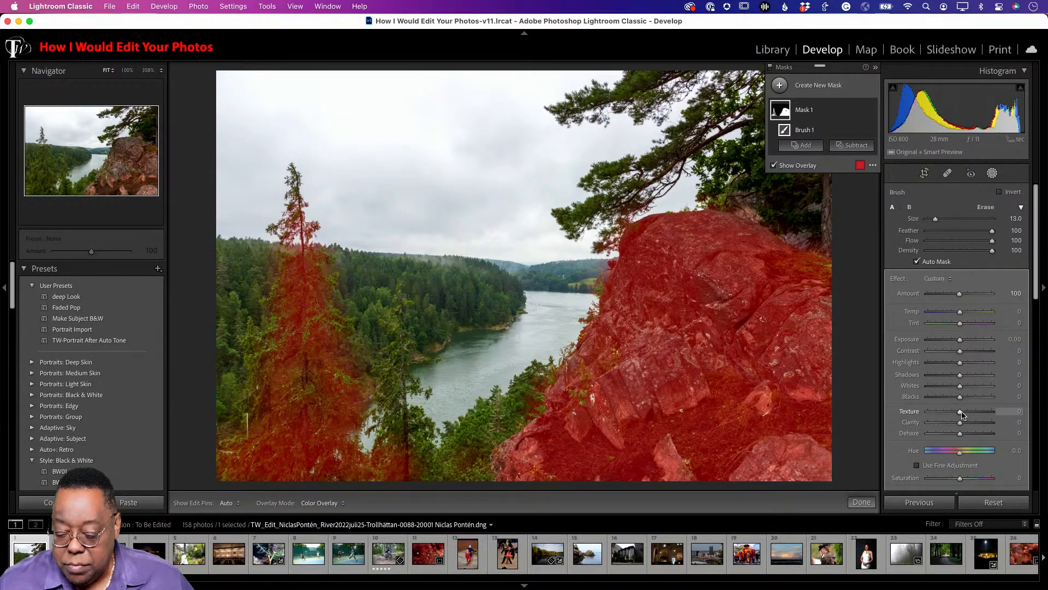
# Compare the brush mask's Texture at -100 and 100, and set it to 39
pyautogui.moveTo(963, 414); pyautogui.dragTo(882, 417)
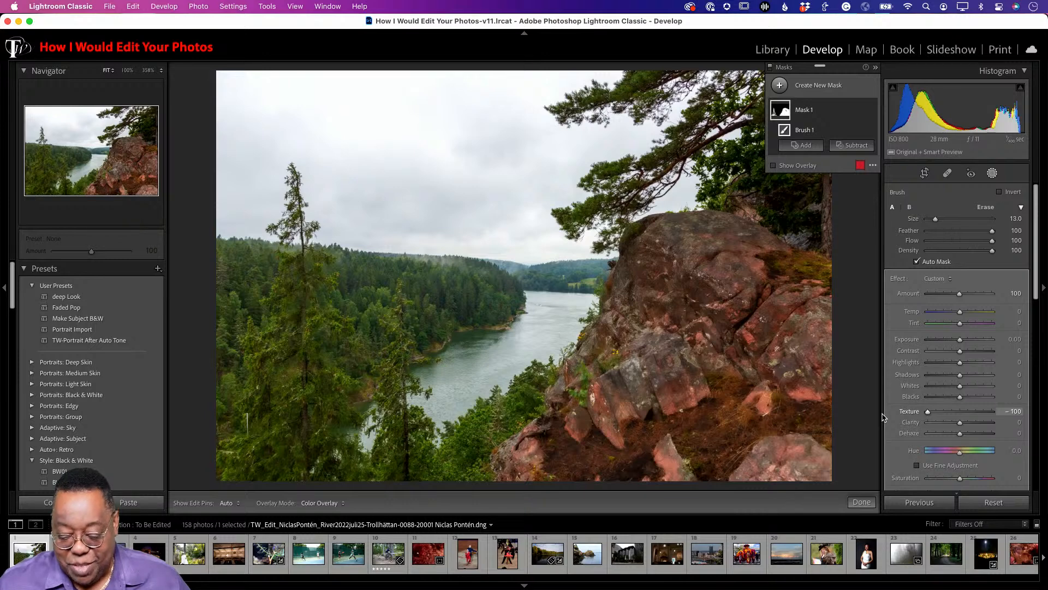
pyautogui.moveTo(883, 416); pyautogui.dragTo(1014, 415)
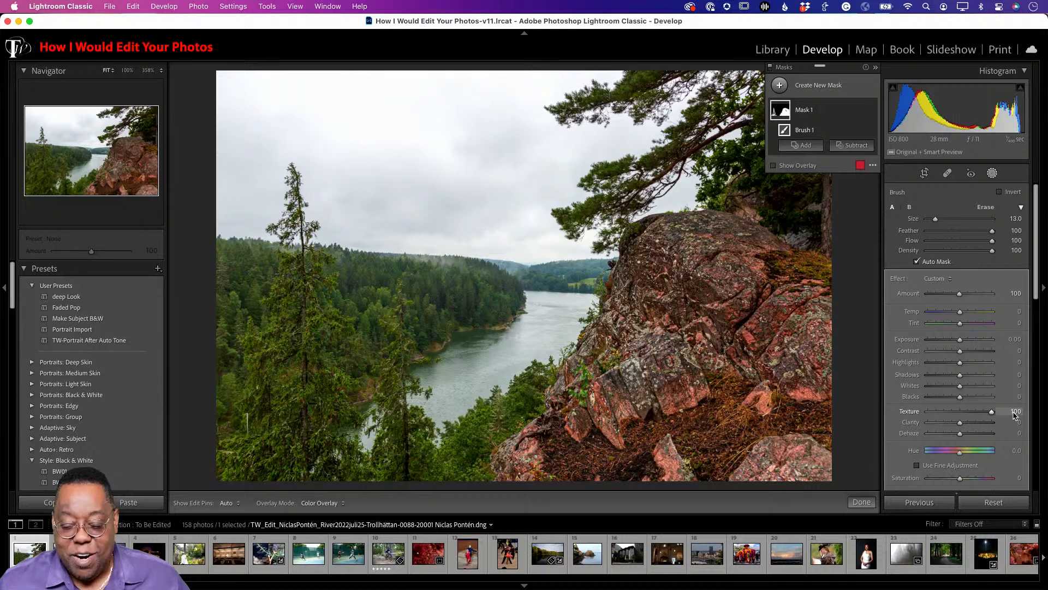
pyautogui.moveTo(1014, 416); pyautogui.dragTo(973, 421)
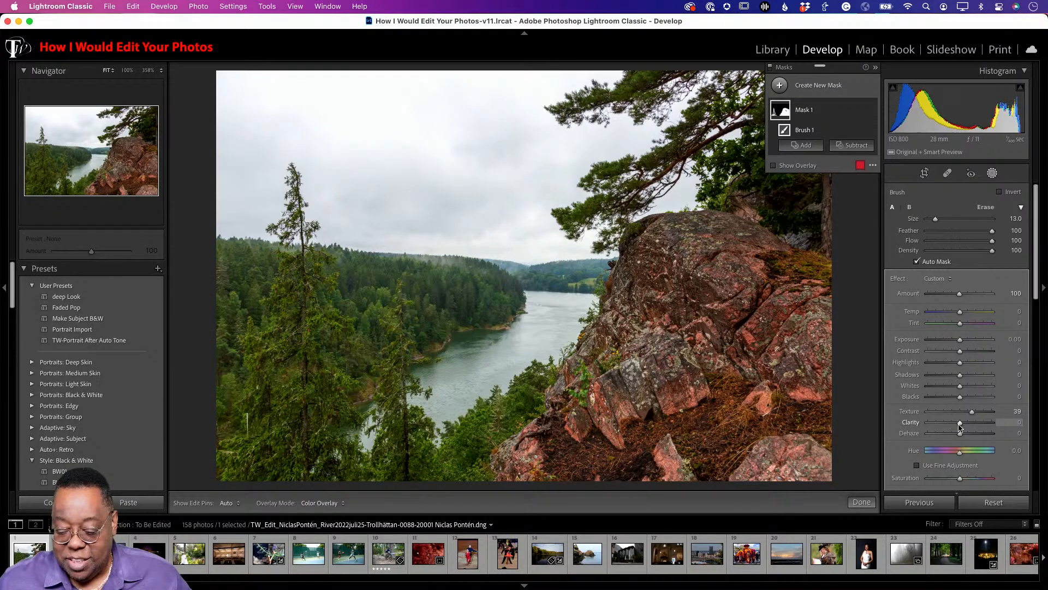
# Raise the Clarity of the rock and trees brush mask to 24
pyautogui.moveTo(961, 424)
pyautogui.mouseDown()
pyautogui.moveTo(980, 424)
pyautogui.moveTo(968, 425)
pyautogui.mouseUp()
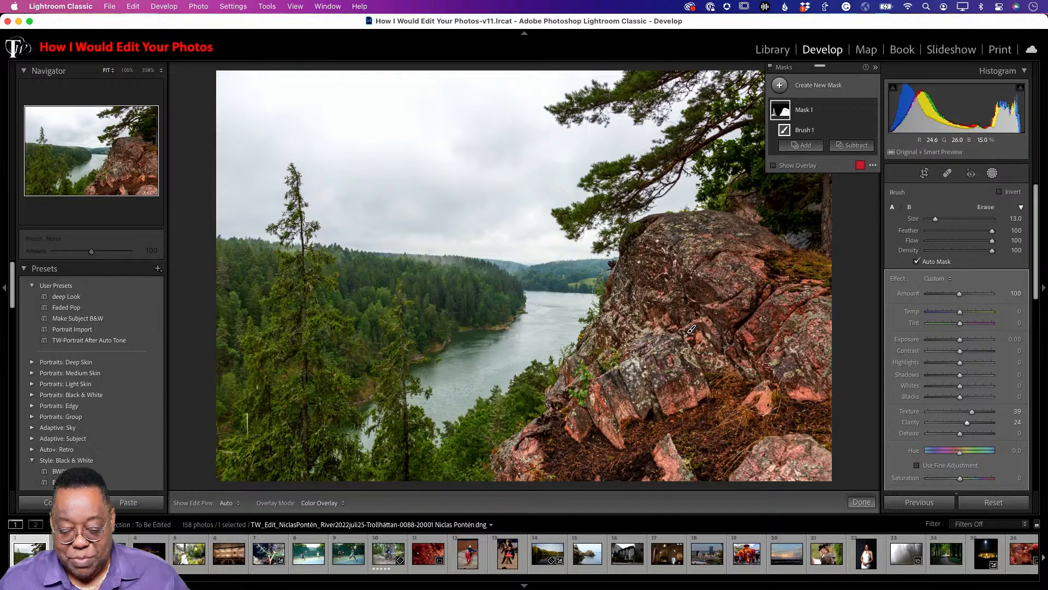
# Try straightening the photo along the far shoreline of the river, and undo the straightening
pyautogui.click(926, 175)
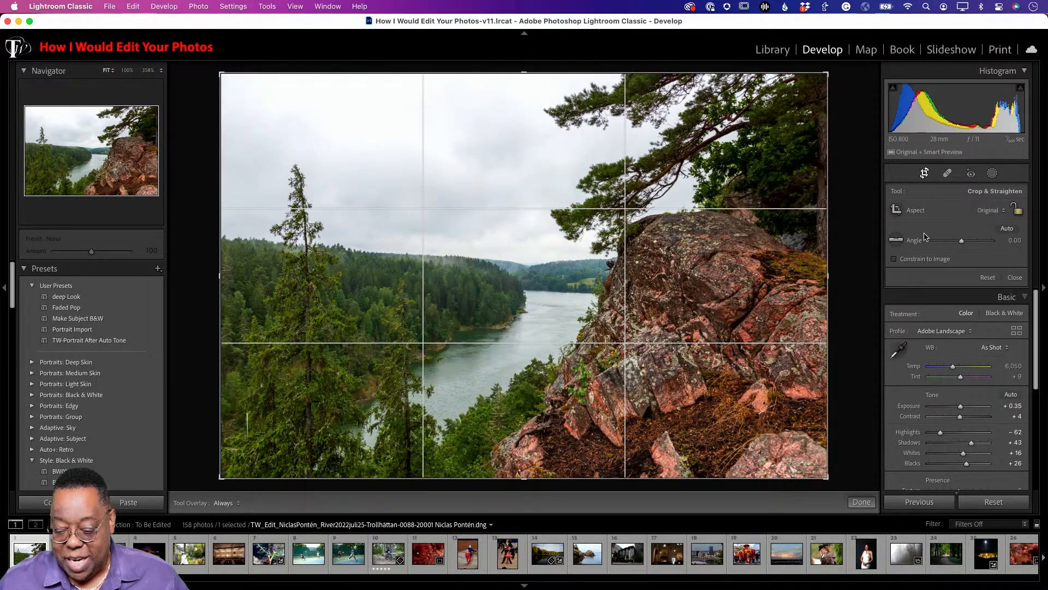
pyautogui.click(897, 239)
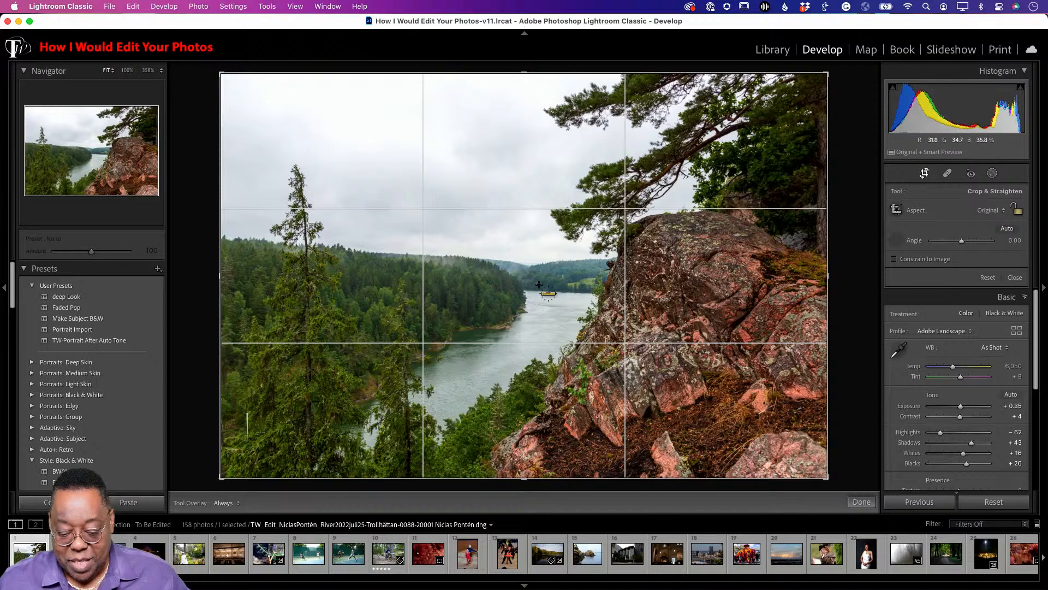
pyautogui.moveTo(522, 289); pyautogui.dragTo(601, 294)
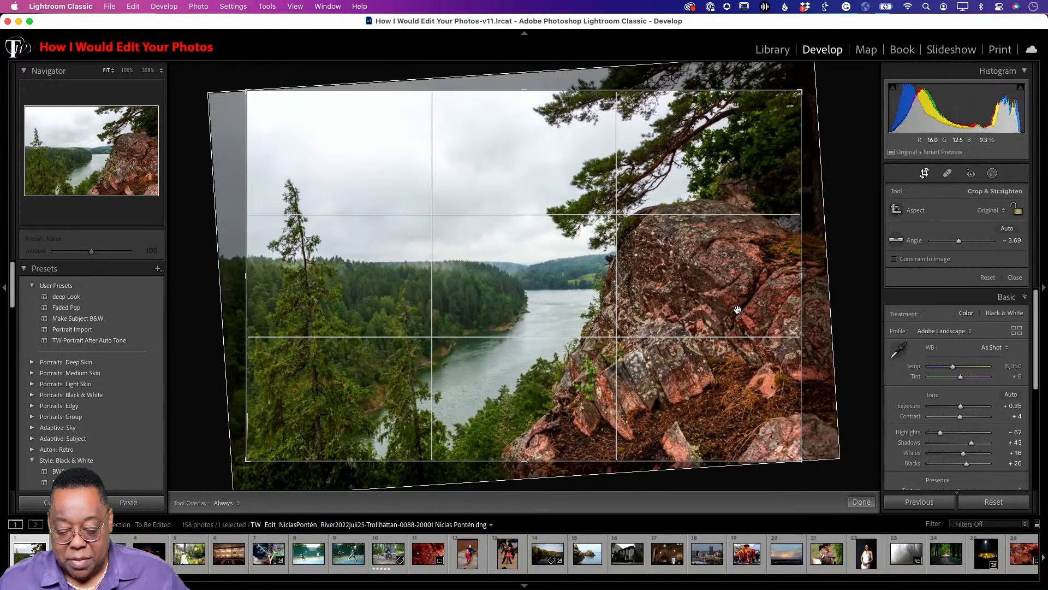
pyautogui.click(925, 174)
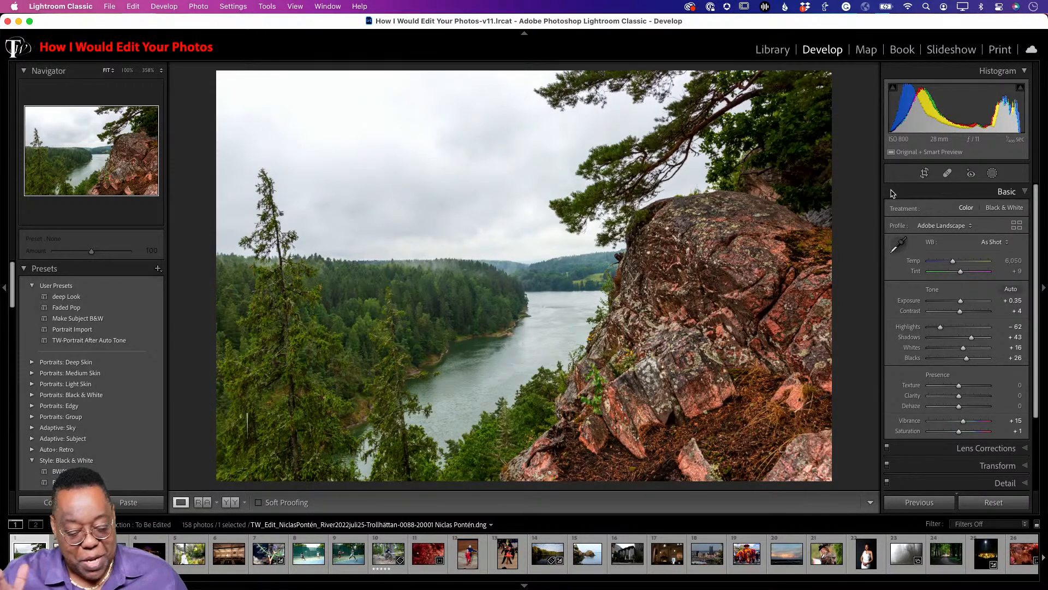
pyautogui.press('cmd+z')
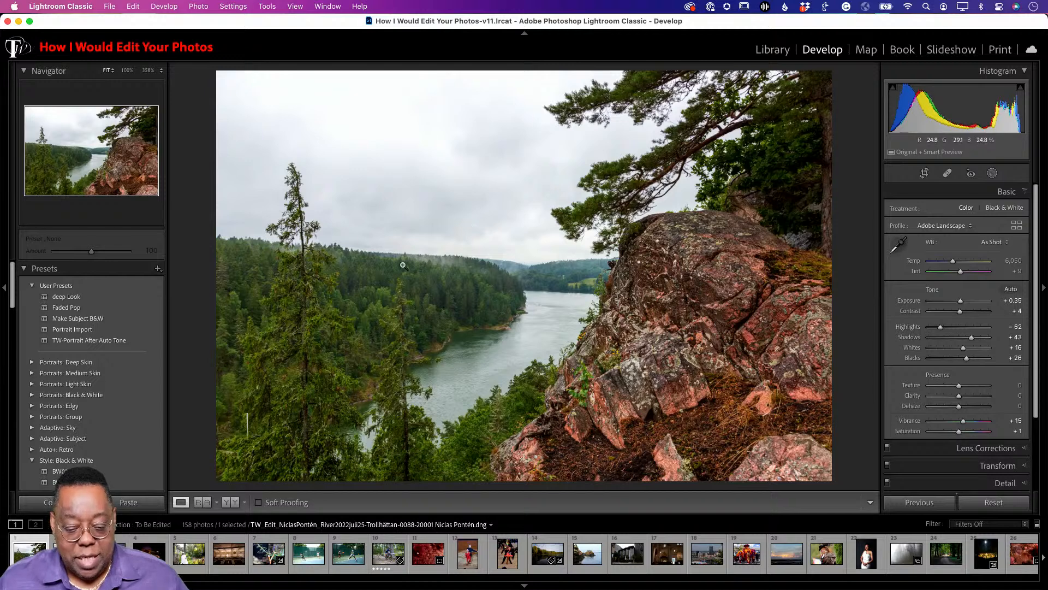
# Send the adjusted river photo to Photoshop for further editing
pyautogui.press('super+e')
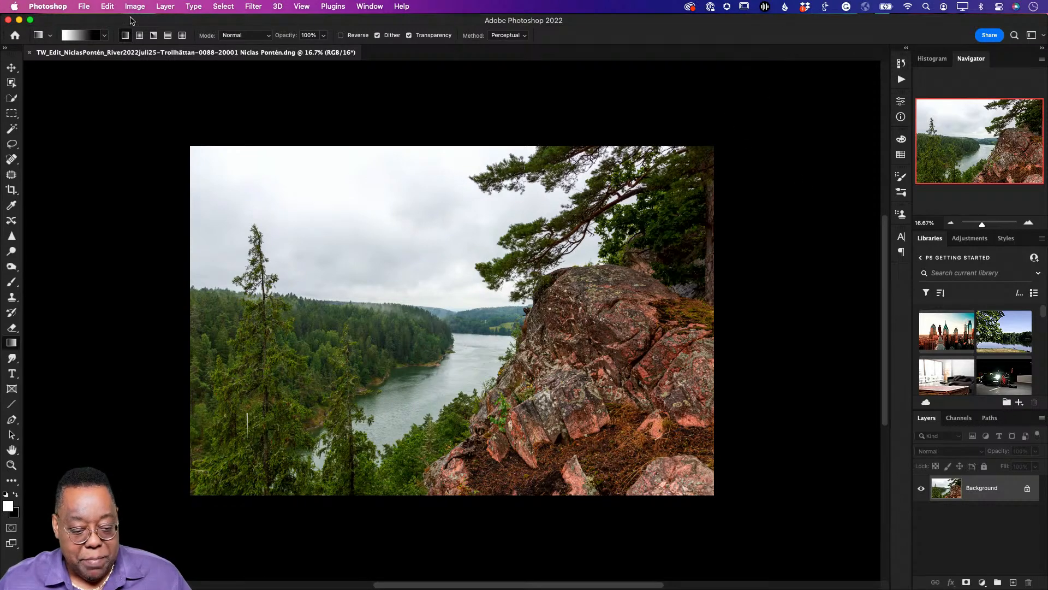
pyautogui.click(108, 7)
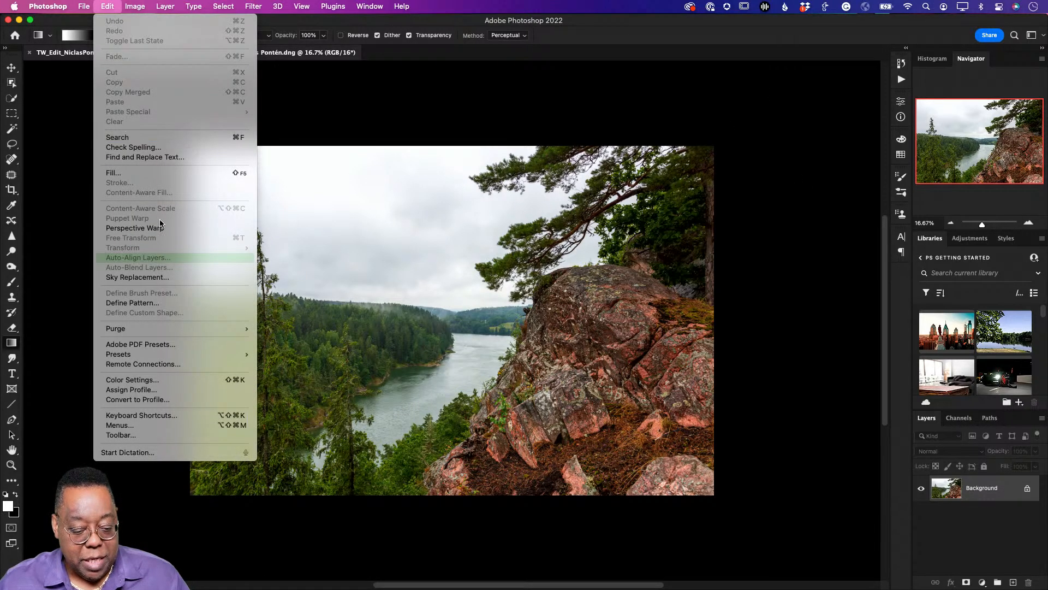
pyautogui.click(162, 277)
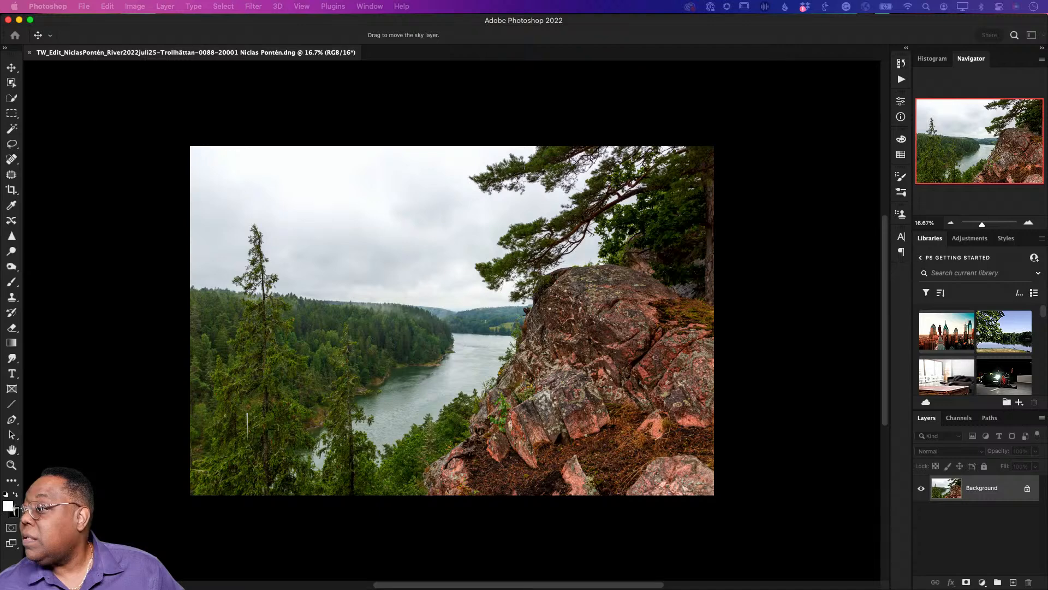
pyautogui.press('Escape')
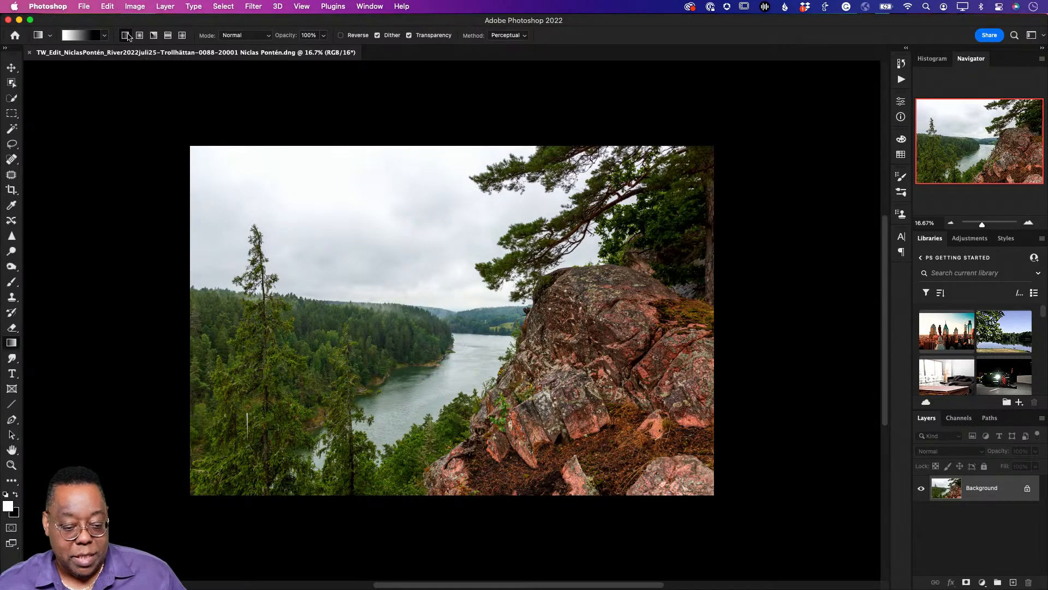
# Start Sky Replacement on the river photo and move its dialog into view beside the image
pyautogui.click(106, 6)
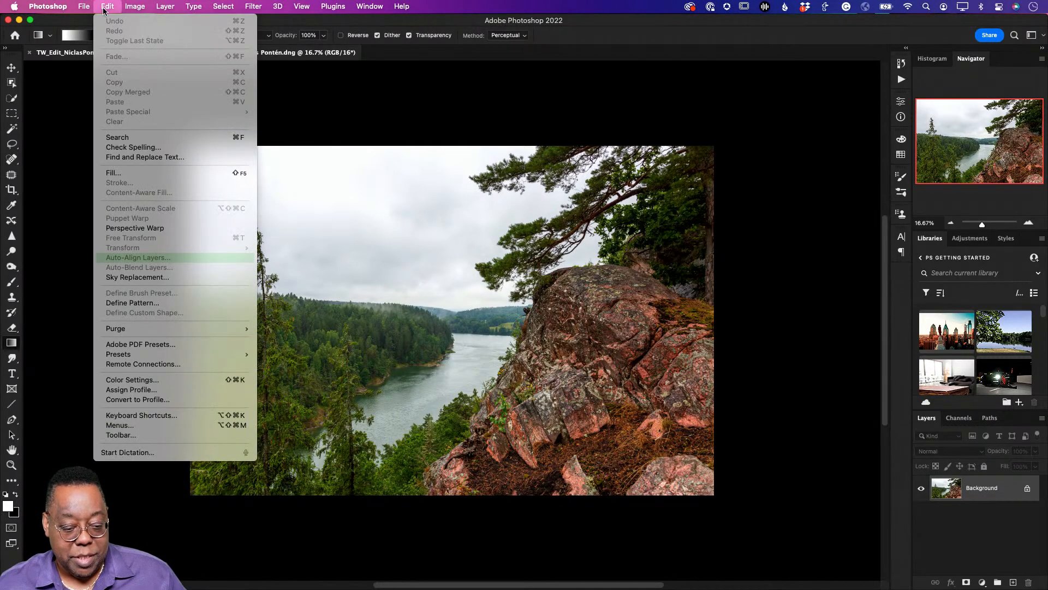
pyautogui.click(167, 277)
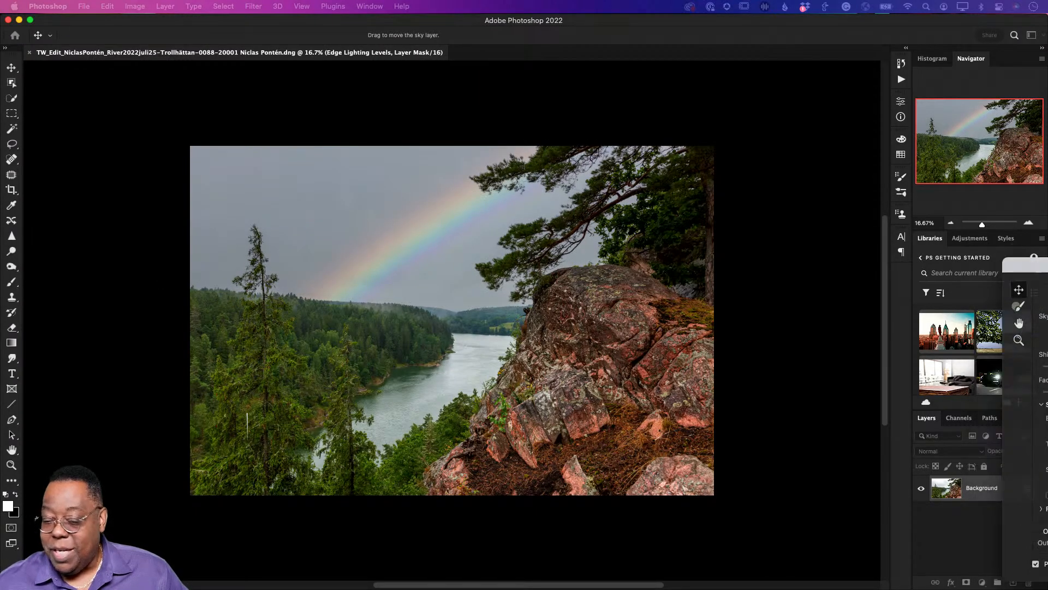
pyautogui.moveTo(447, 268); pyautogui.dragTo(688, 152)
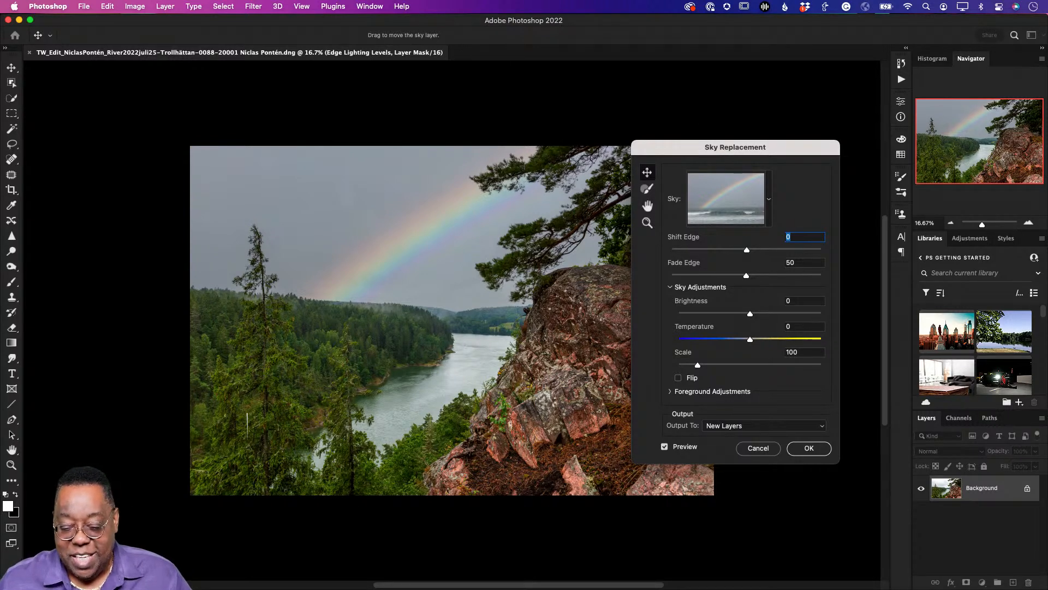
# Look through the sky preset groups, collapsing Spectacular, and view the preset options such as Get More Skies
pyautogui.click(767, 200)
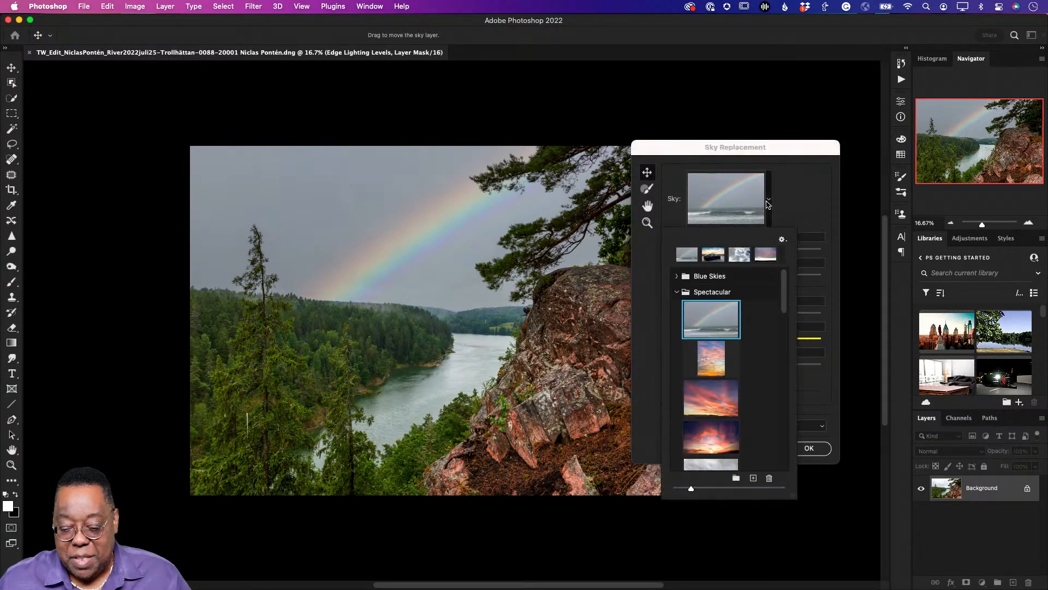
pyautogui.click(677, 291)
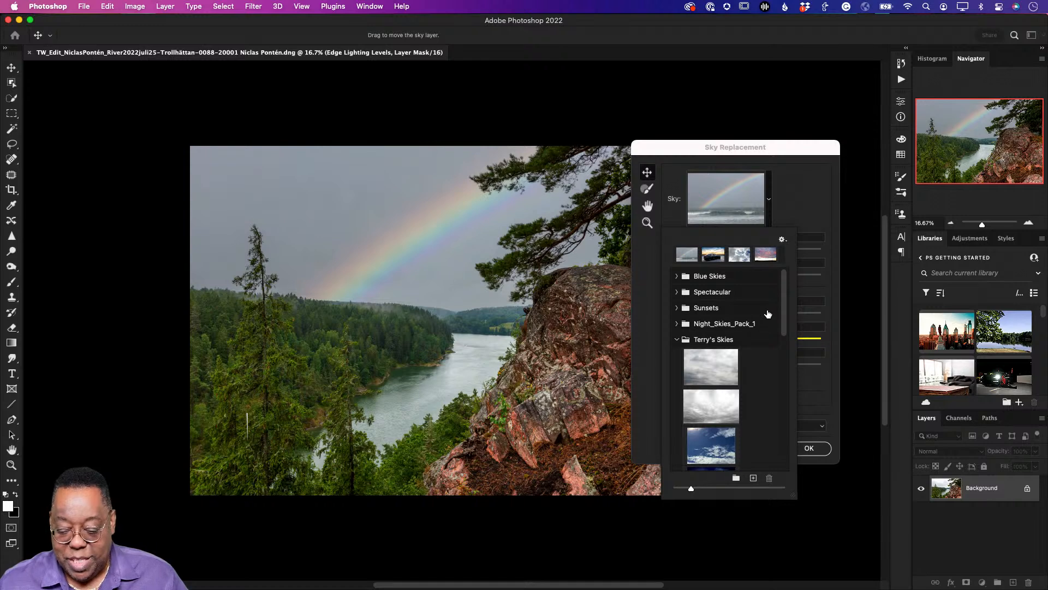
pyautogui.click(783, 240)
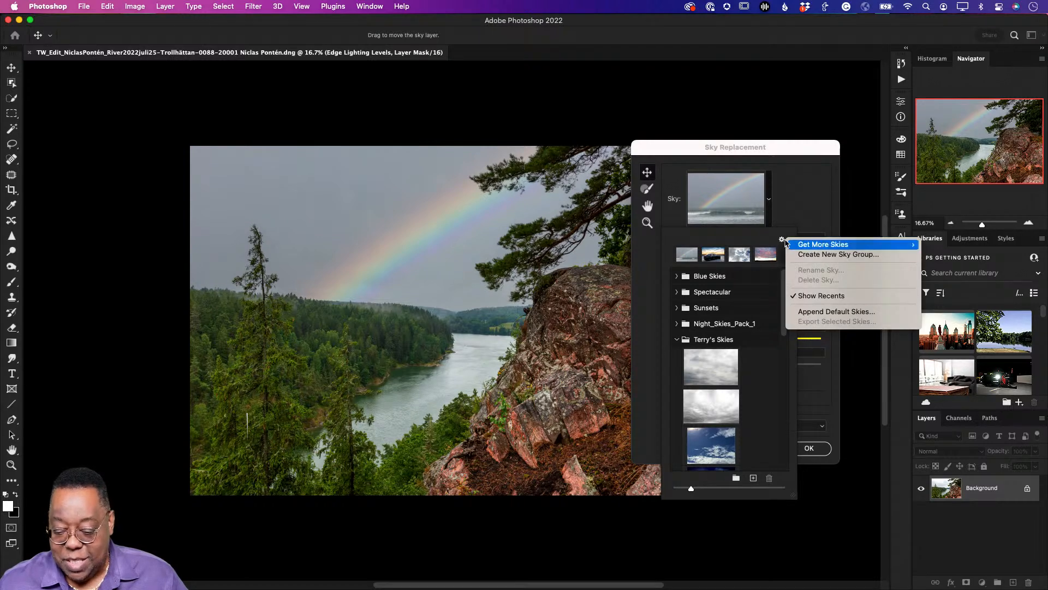
pyautogui.moveTo(828, 245)
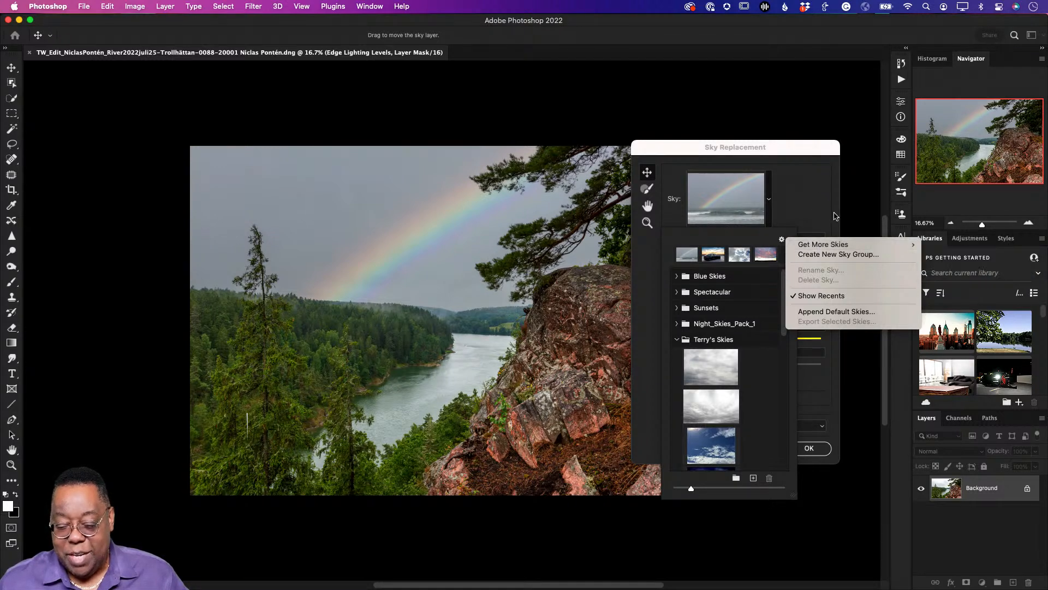
pyautogui.click(807, 208)
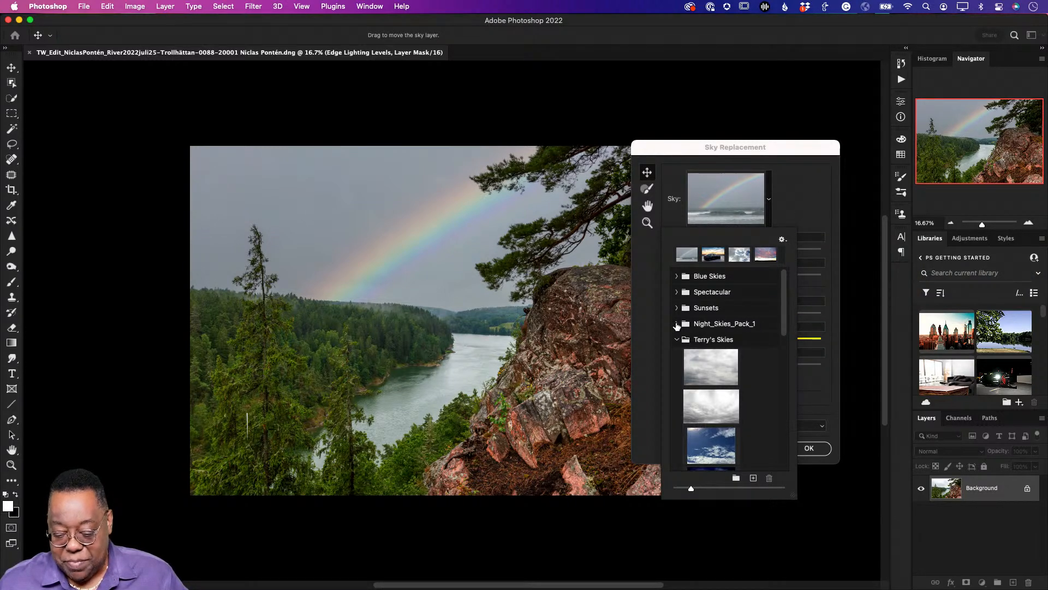
# Preview four of the Spectacular group's sunset skies on the photo, ending with the orange portrait-format one
pyautogui.click(677, 294)
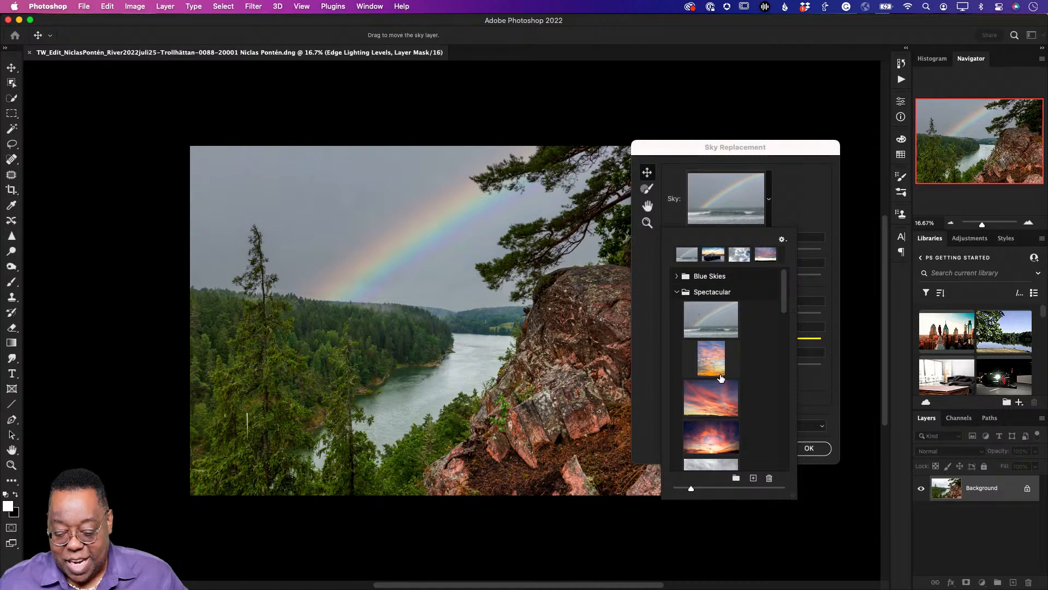
pyautogui.click(733, 393)
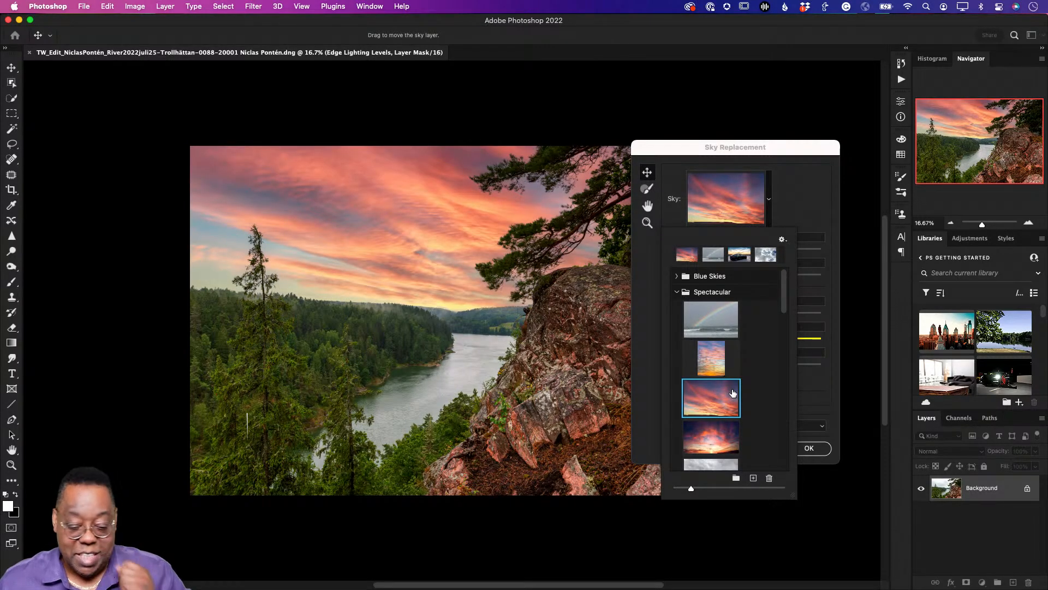
pyautogui.click(729, 437)
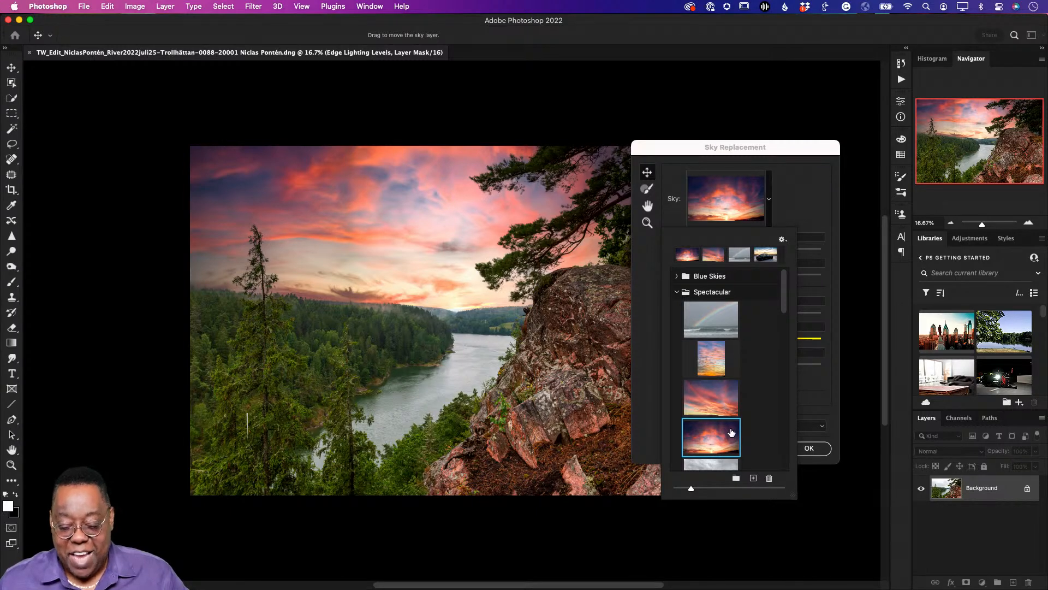
pyautogui.scroll(-4, 726, 429)
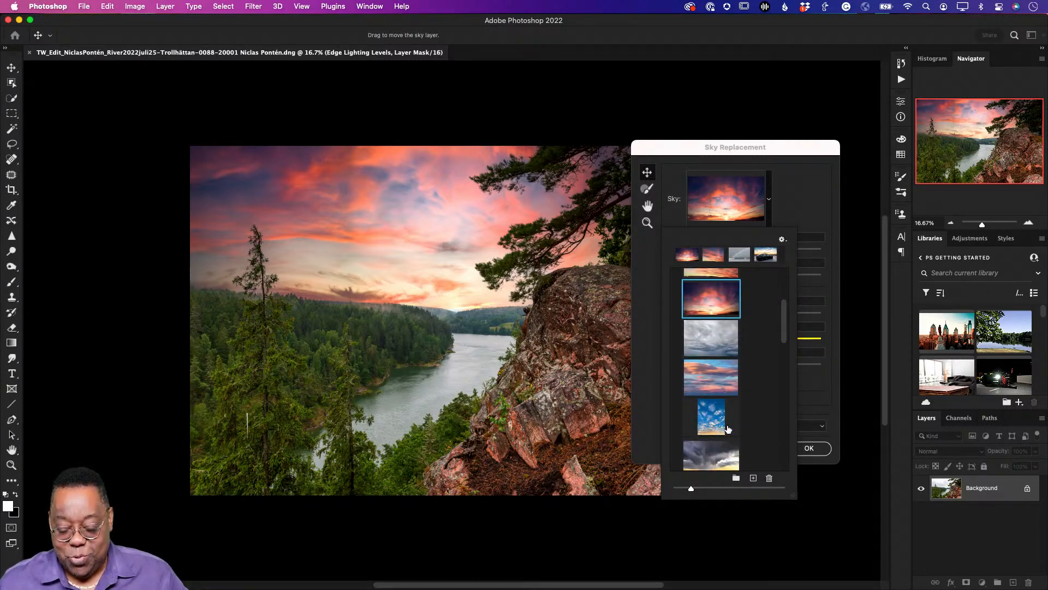
pyautogui.click(715, 382)
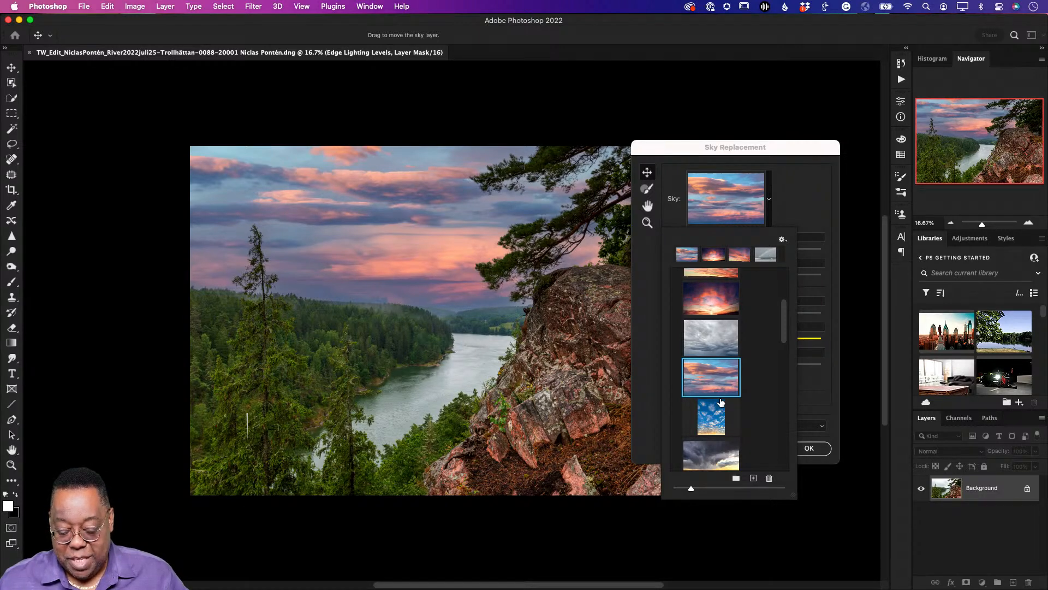
pyautogui.scroll(4, 721, 403)
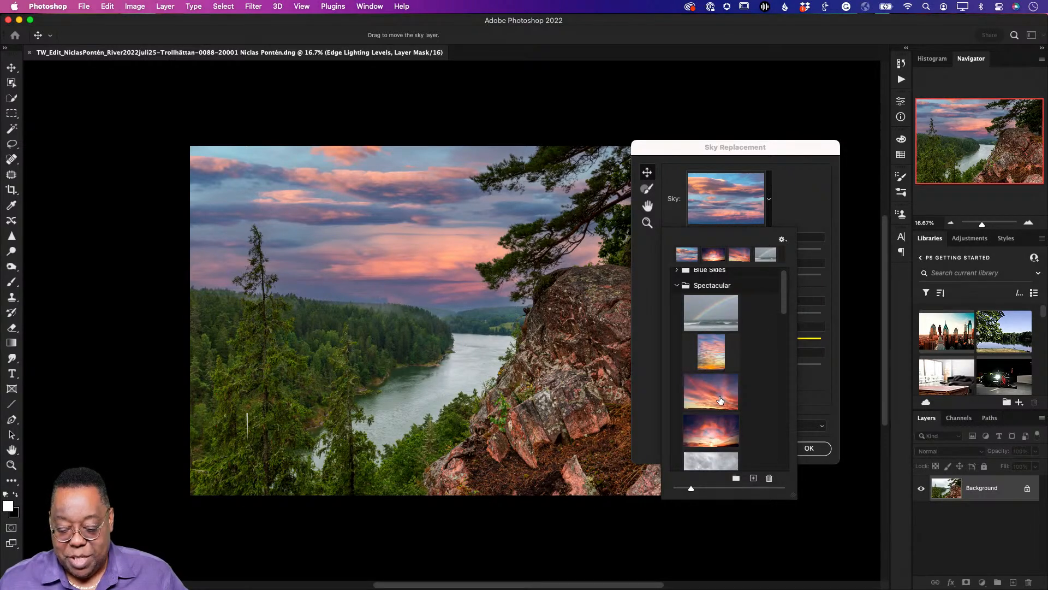
pyautogui.click(706, 358)
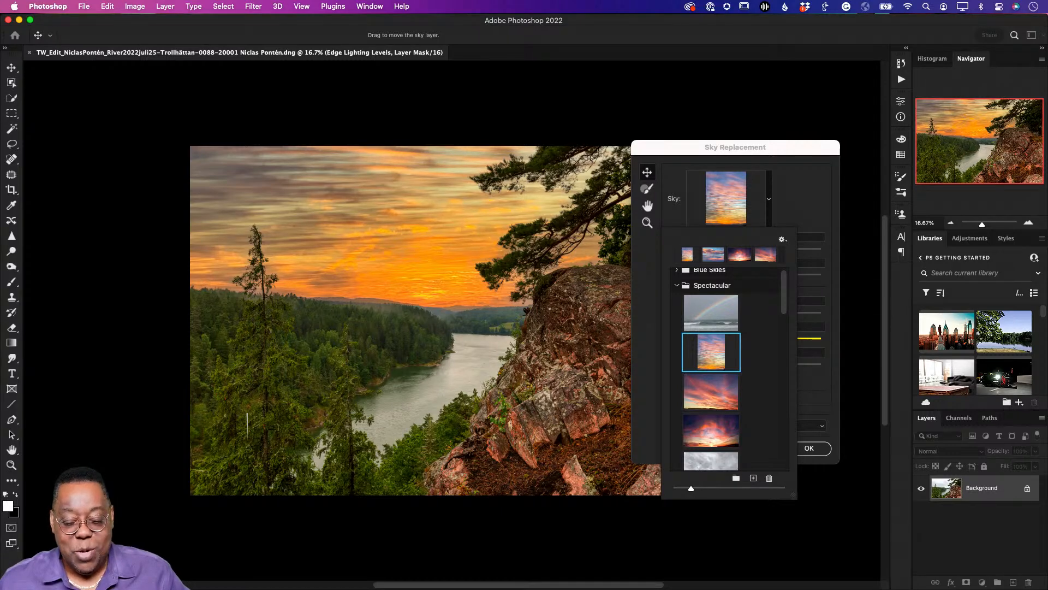
# Preview the Spectacular group's grey cloudy sky on the photo and examine the whole image
pyautogui.scroll(1, 732, 344)
pyautogui.scroll(-5, 733, 344)
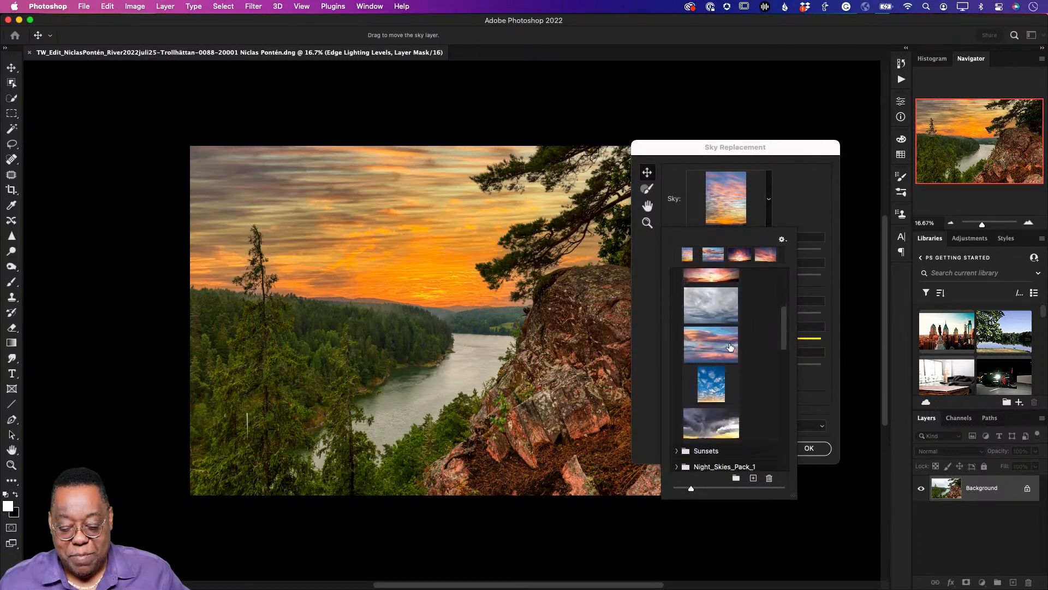
pyautogui.click(704, 305)
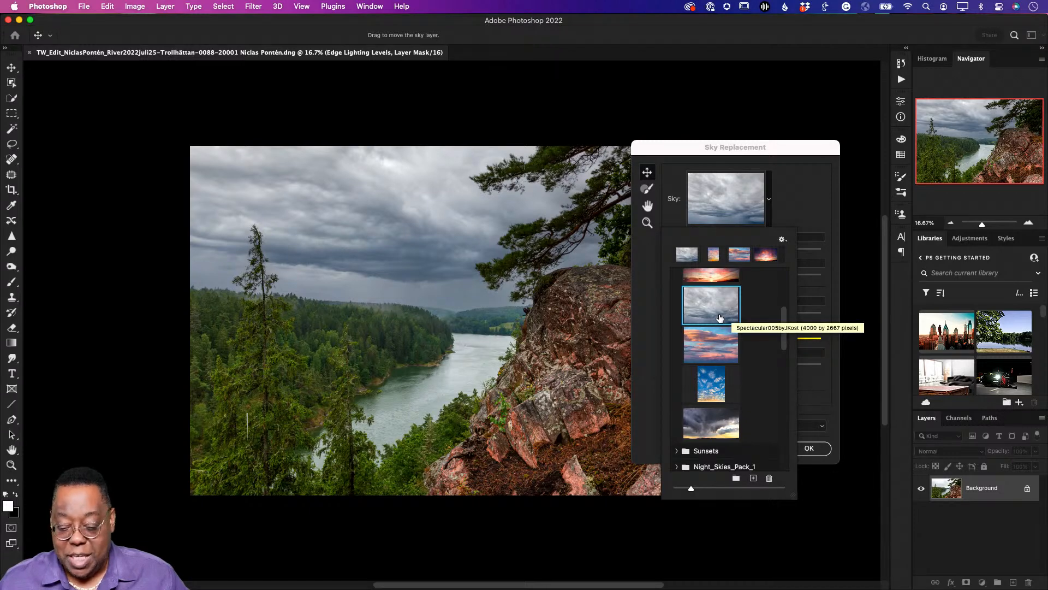
pyautogui.scroll(-5, 752, 348)
pyautogui.scroll(5, 588, 304)
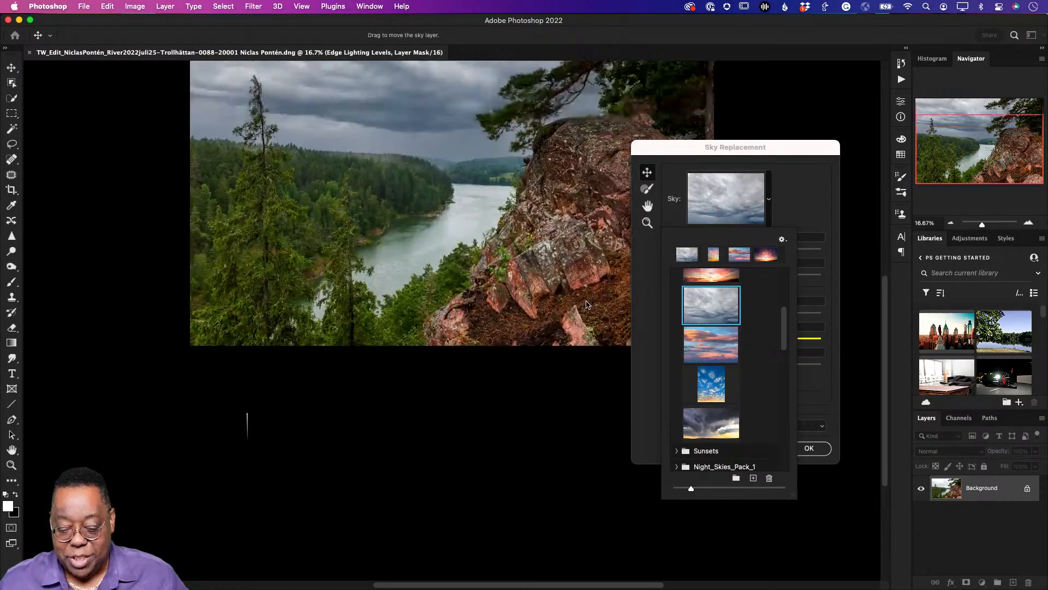
pyautogui.hscroll(2, 552, 300)
pyautogui.hscroll(1, 552, 300)
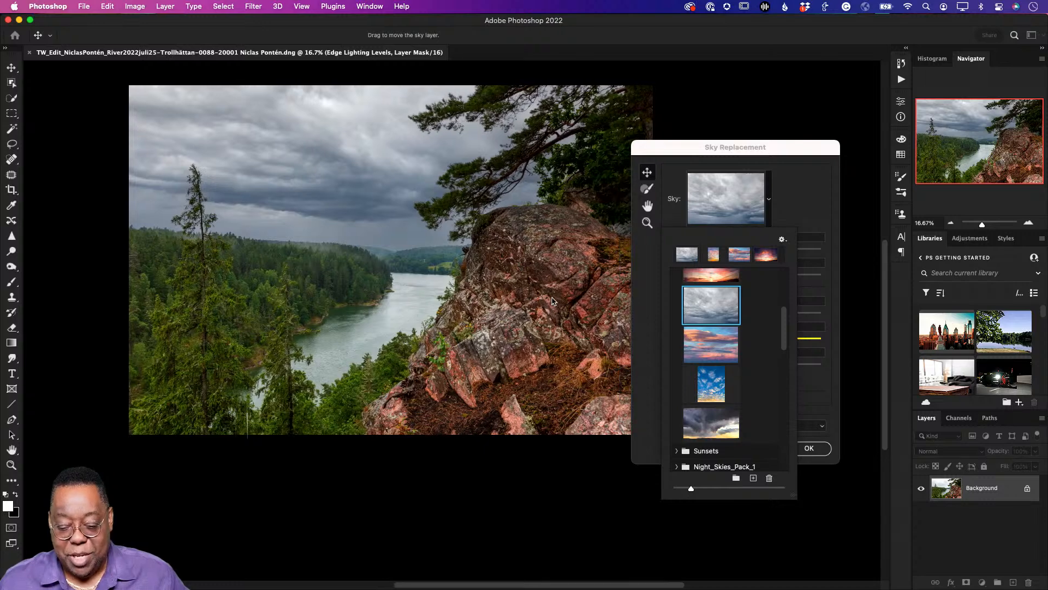
# Compare the first two grey cloudy skies in the custom skies group and apply the second
pyautogui.scroll(-10, 784, 346)
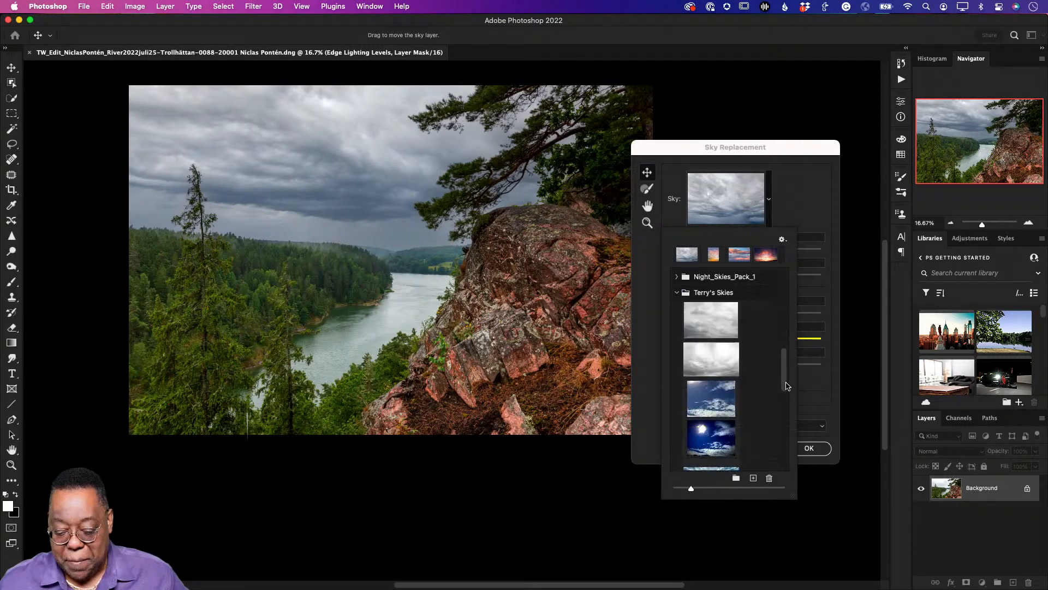
pyautogui.scroll(5, 739, 369)
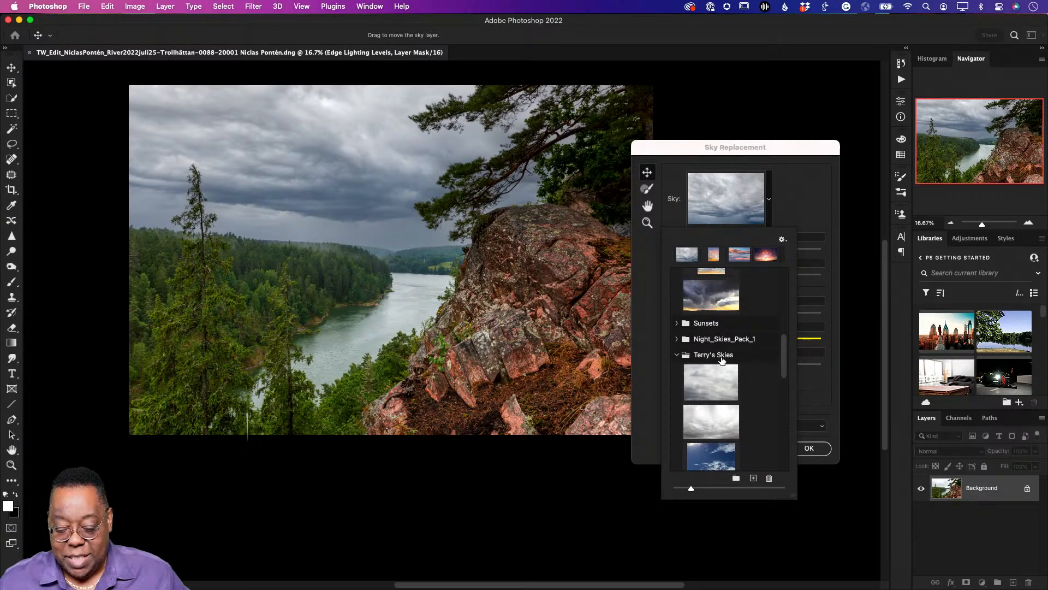
pyautogui.click(721, 398)
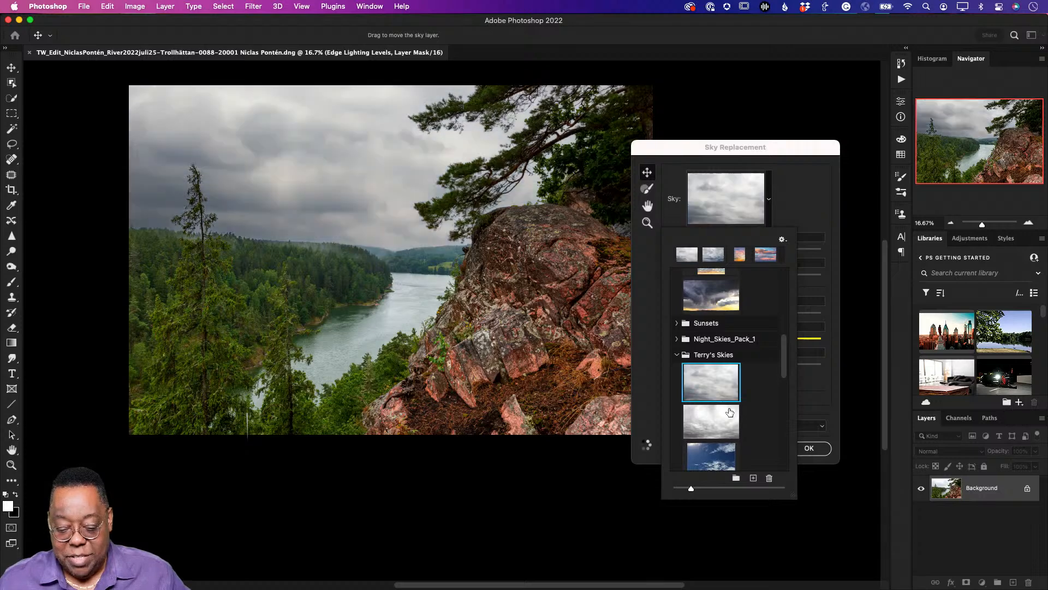
pyautogui.press('Down')
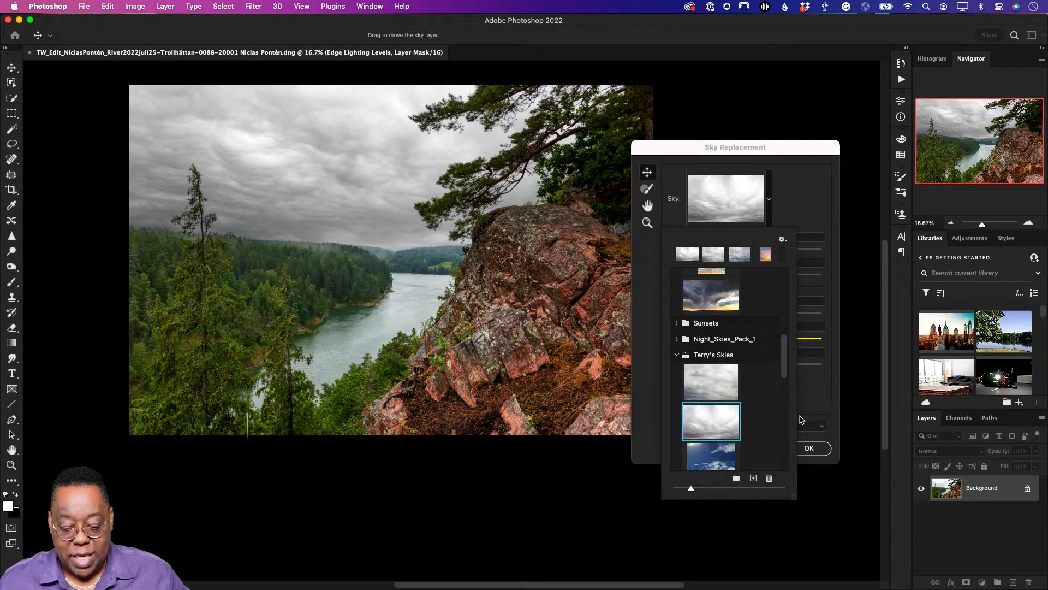
# Preview the blue sky with wispy clouds and the partly cloudy grey sky from the custom skies group on the photo
pyautogui.scroll(-3, 780, 416)
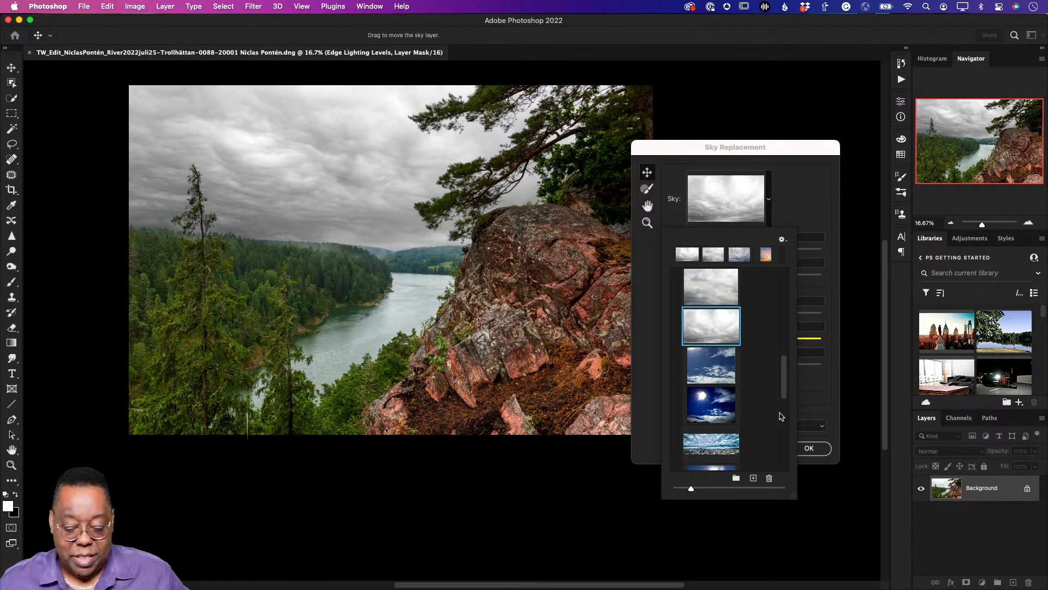
pyautogui.scroll(-5, 780, 416)
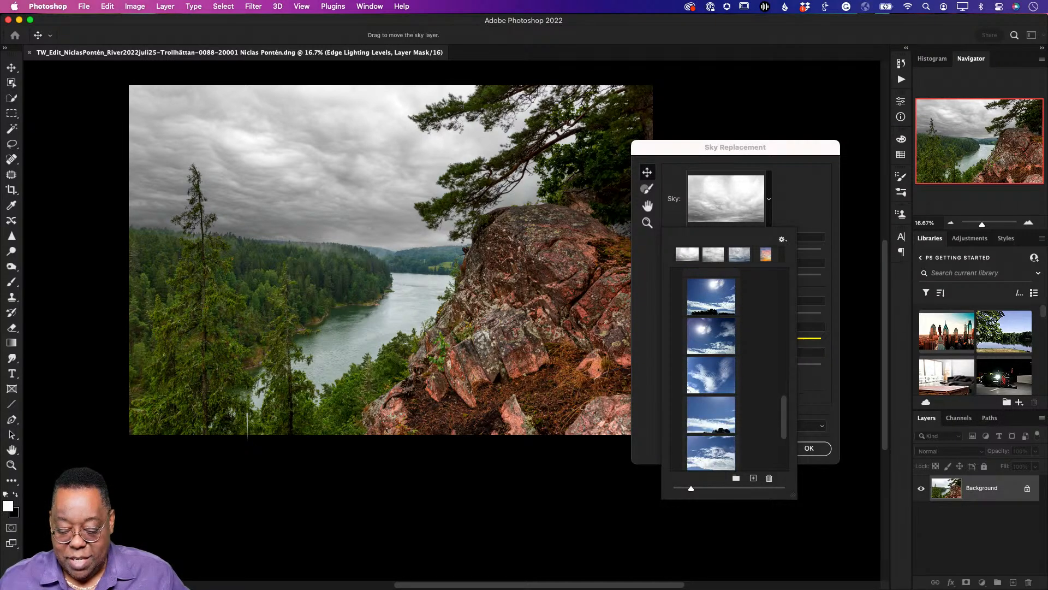
pyautogui.click(717, 387)
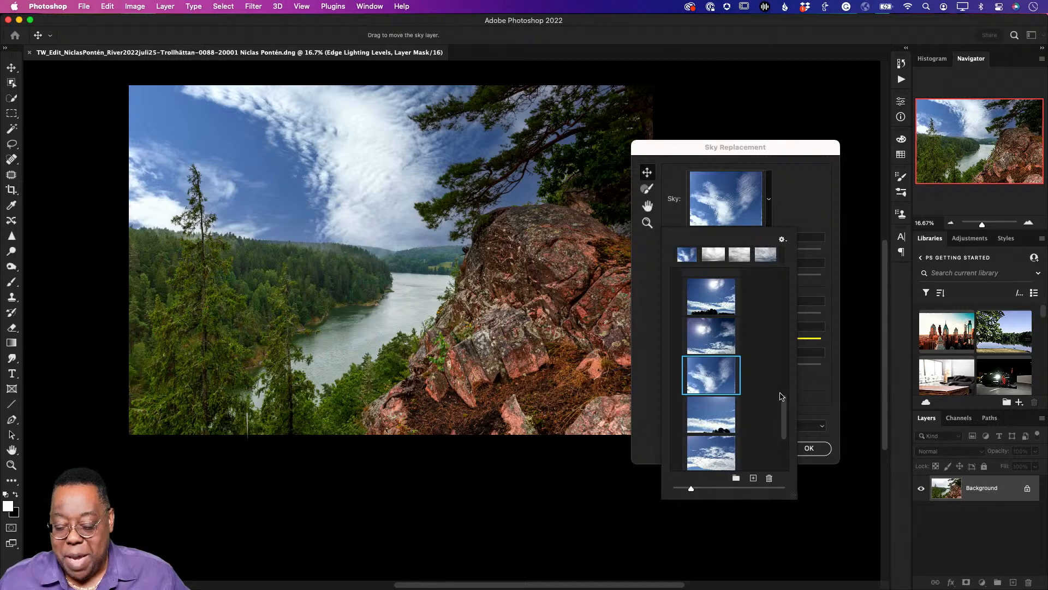
pyautogui.scroll(-4, 737, 416)
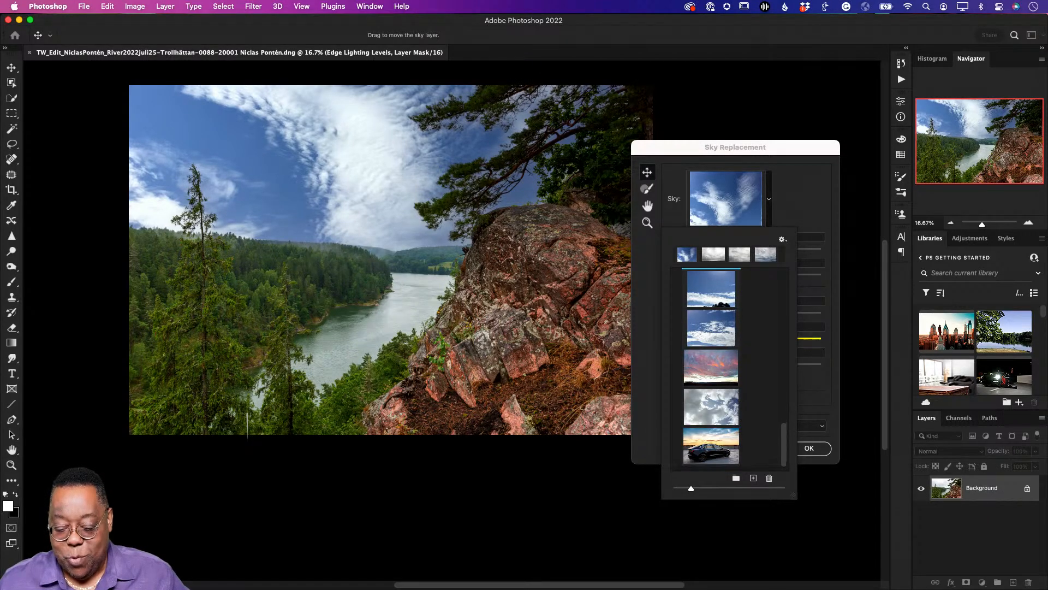
pyautogui.click(712, 411)
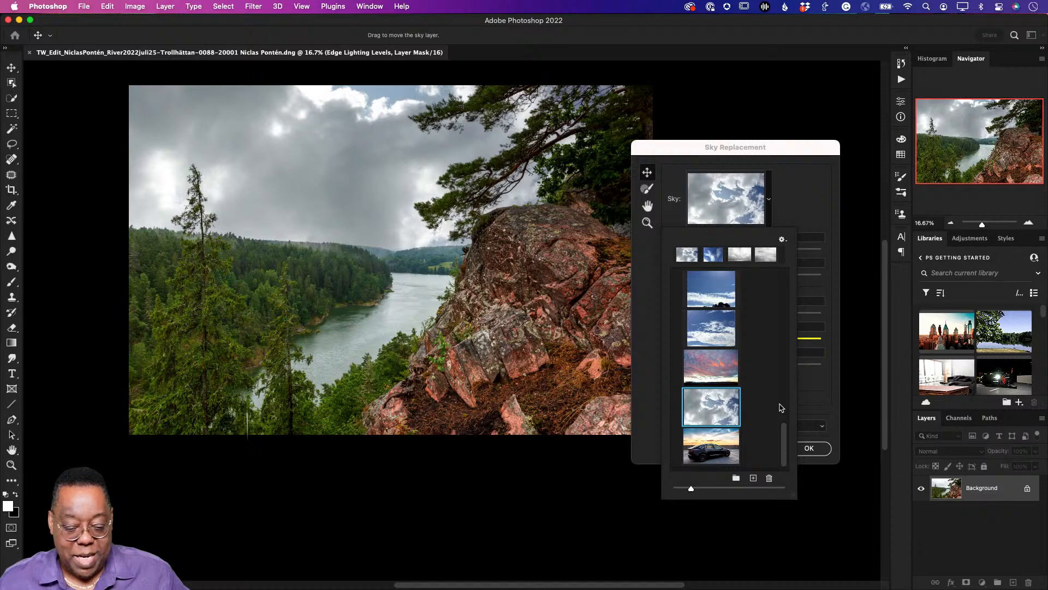
pyautogui.scroll(-1, 781, 407)
# Choose the second grey cloudy sky in the custom skies group and apply the sky replacement, output to New Layers
pyautogui.scroll(10, 781, 408)
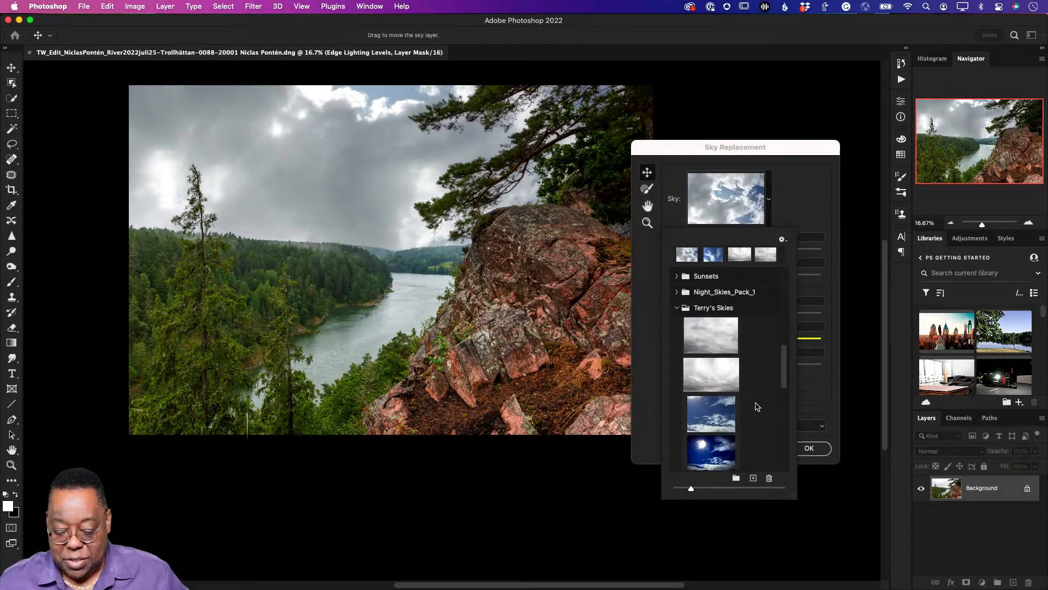
pyautogui.click(722, 383)
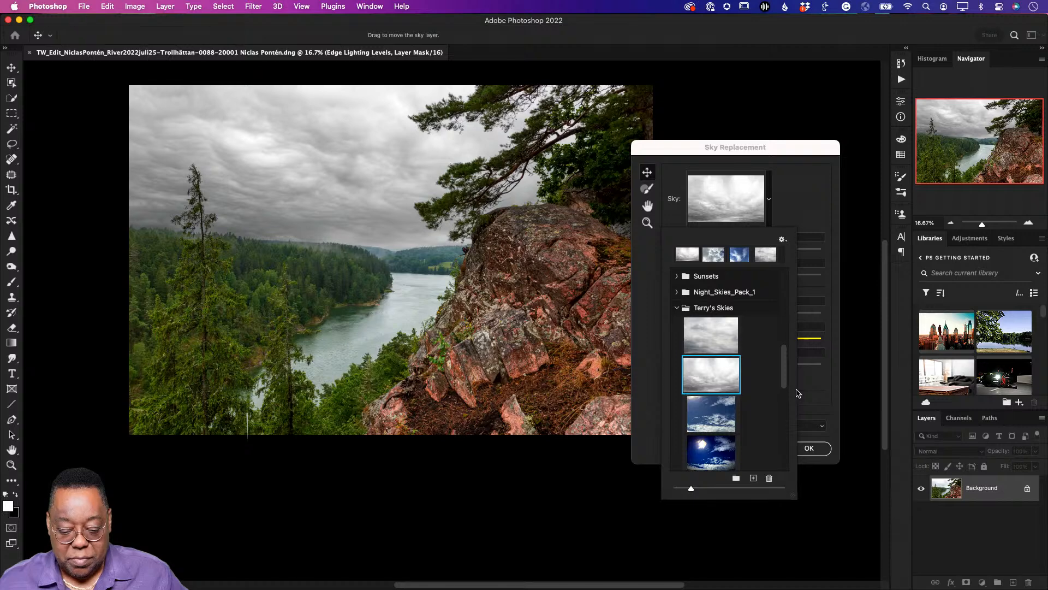
pyautogui.click(796, 192)
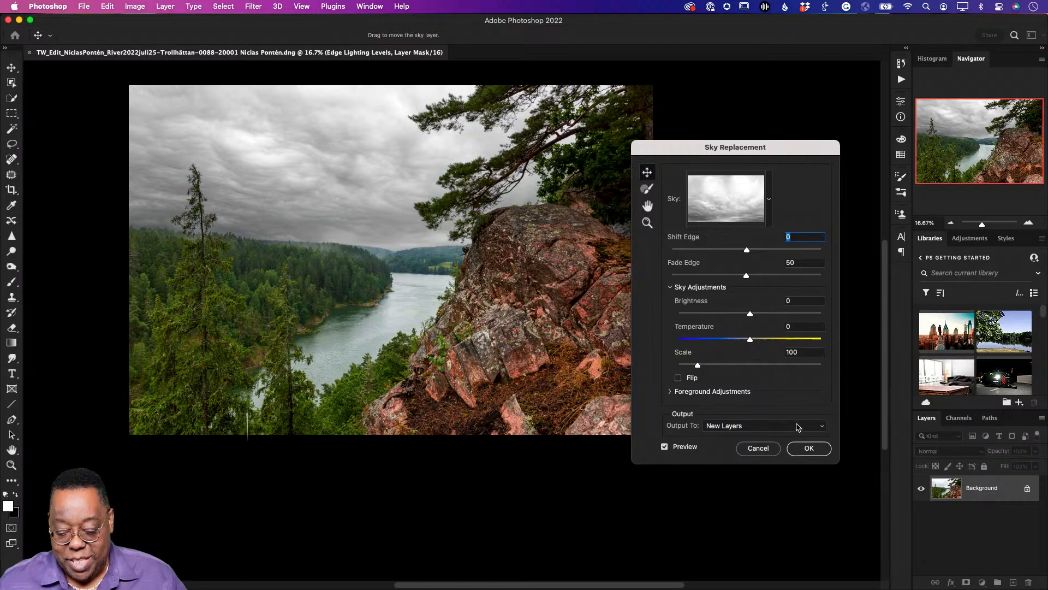
pyautogui.click(809, 450)
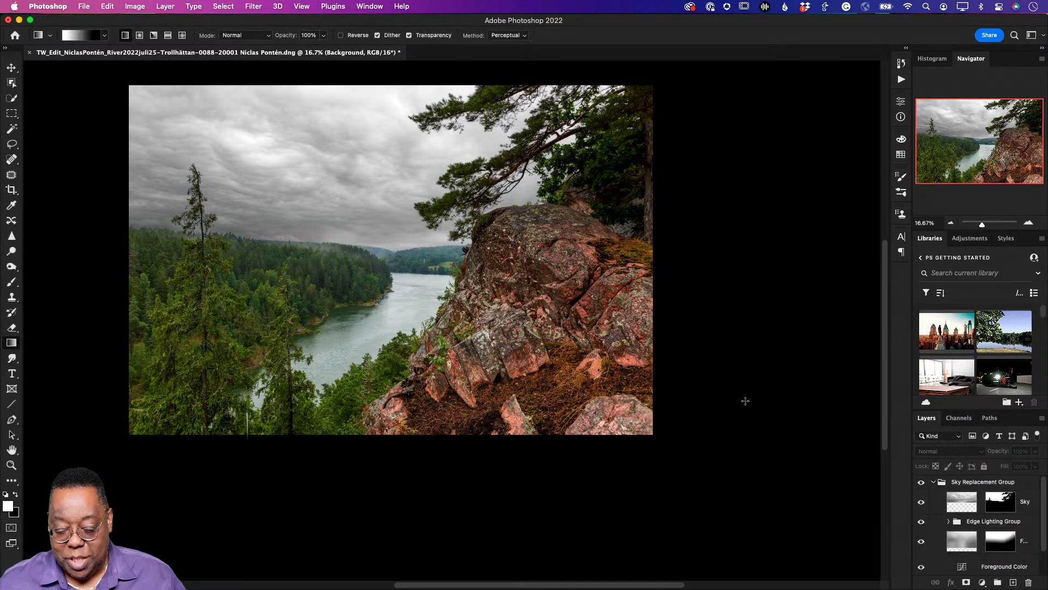
# Examine the Sky Replacement Group's layers and compare the photo with the group hidden and shown
pyautogui.scroll(-2, 944, 510)
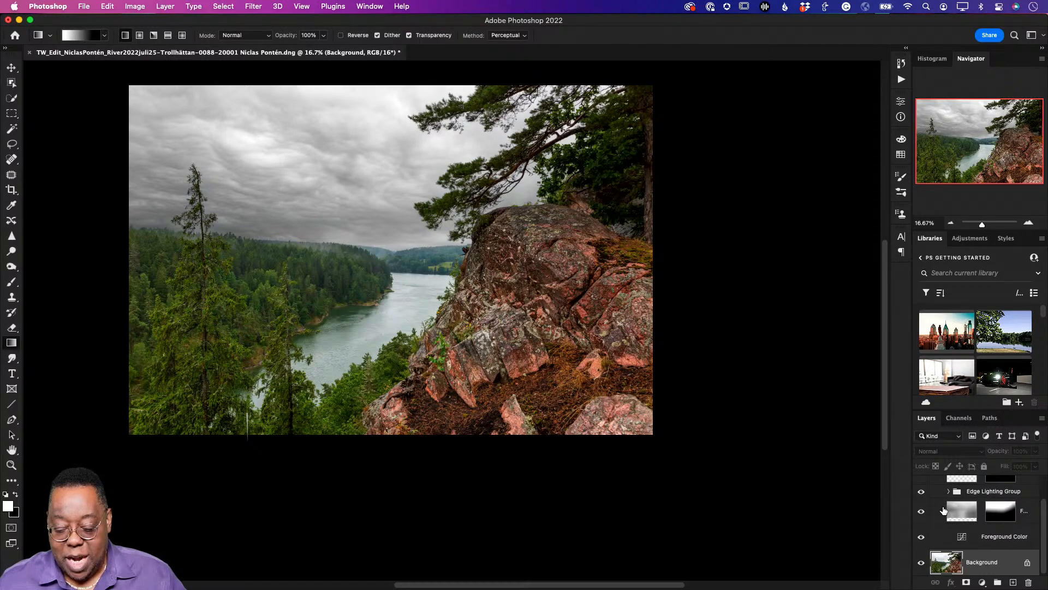
pyautogui.scroll(2, 943, 510)
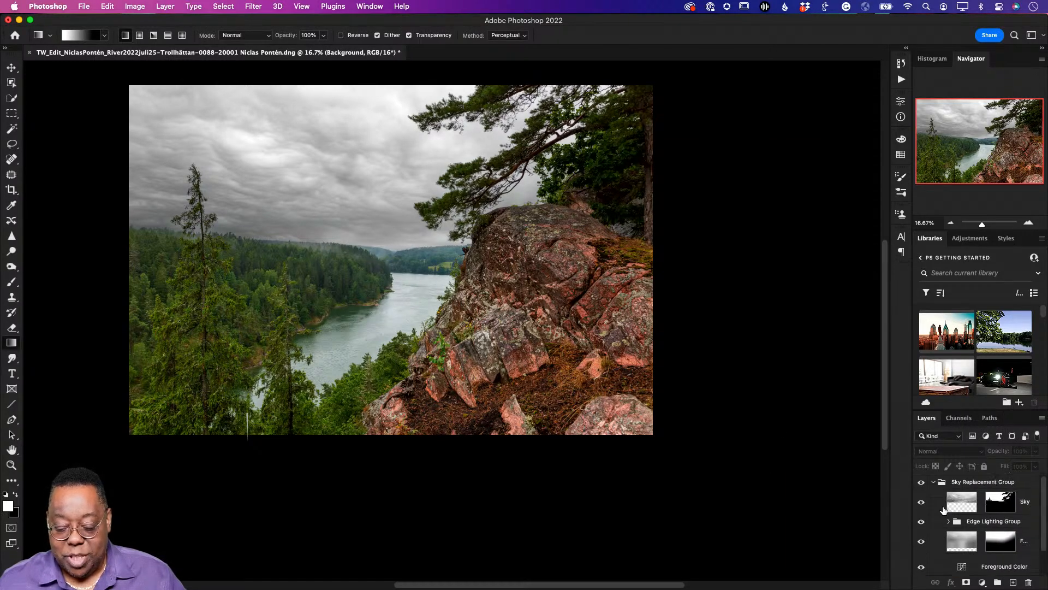
pyautogui.click(921, 484)
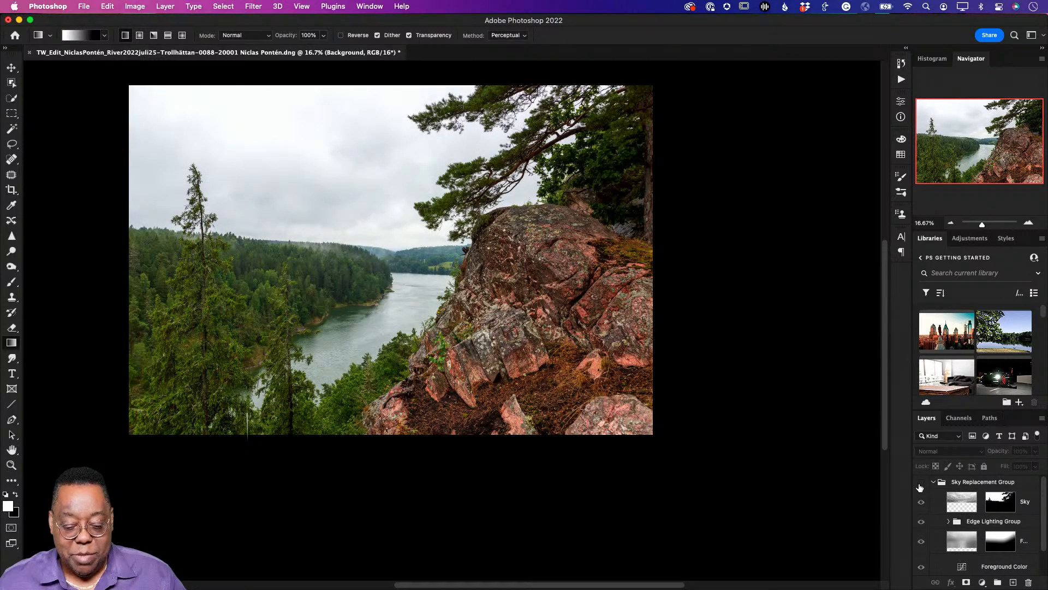
pyautogui.click(921, 484)
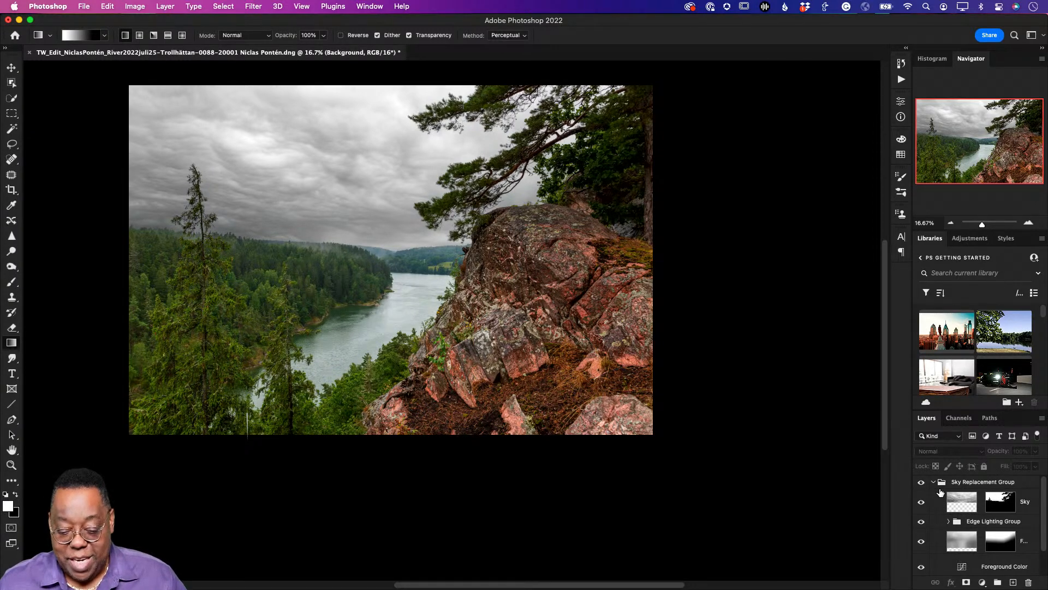
pyautogui.click(920, 483)
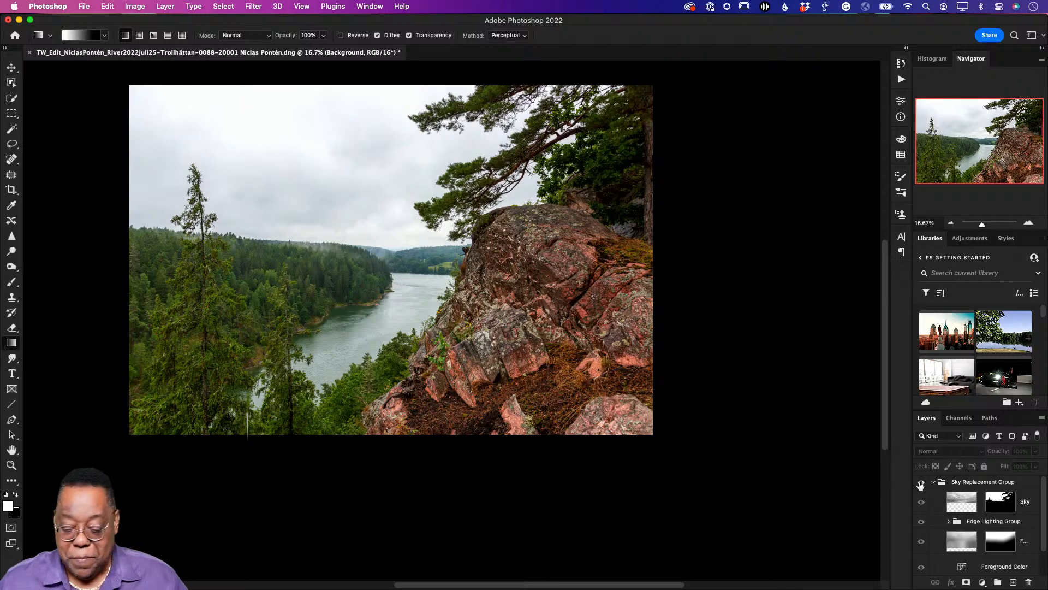
pyautogui.click(921, 484)
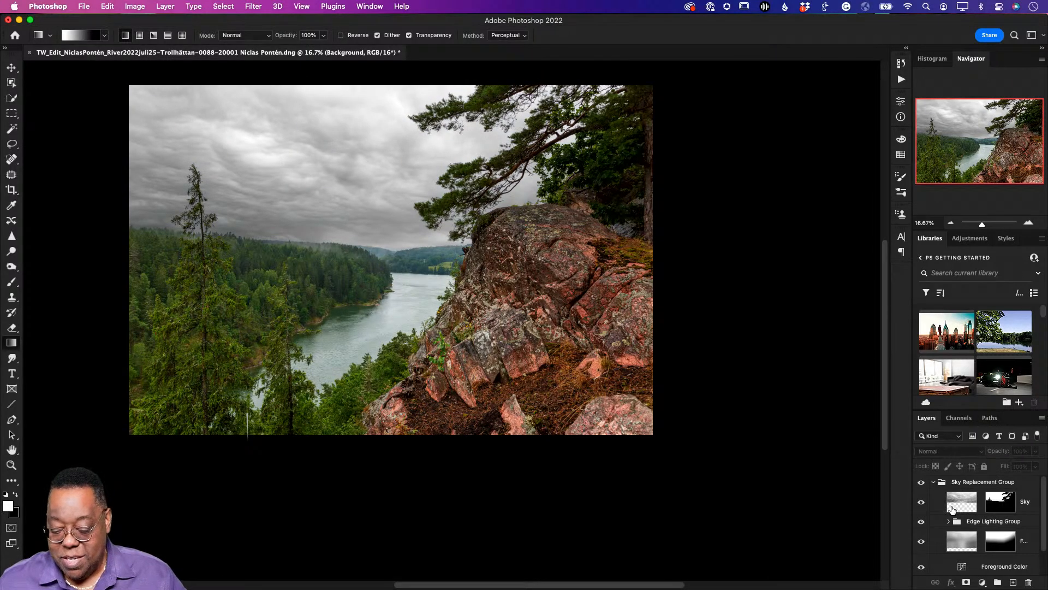
pyautogui.scroll(-2, 953, 510)
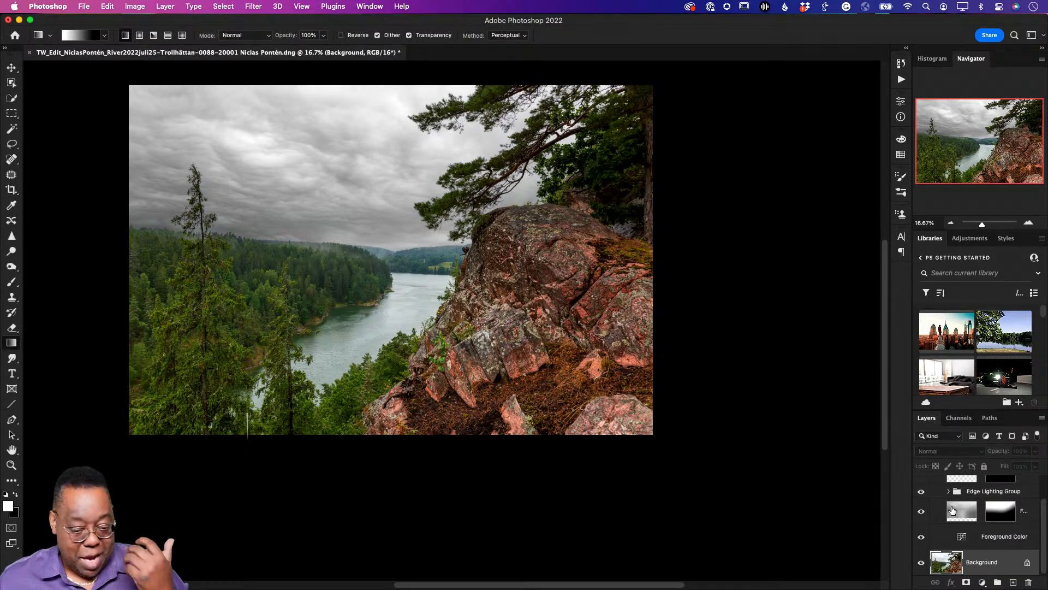
# Save and close the sky-replaced river photo and switch back to Lightroom Classic
pyautogui.press('super+s')
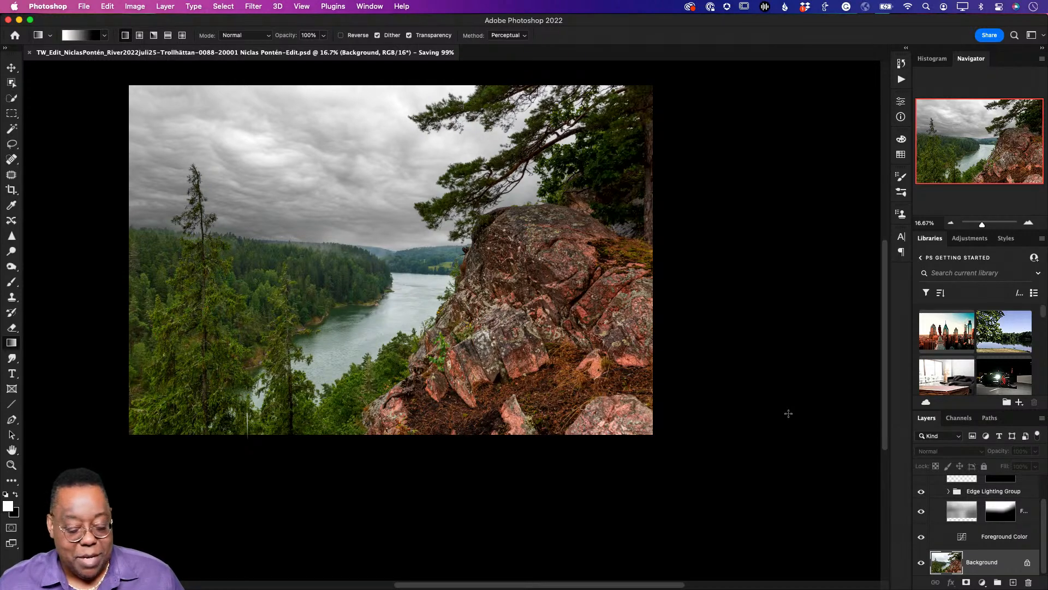
pyautogui.press('super+w')
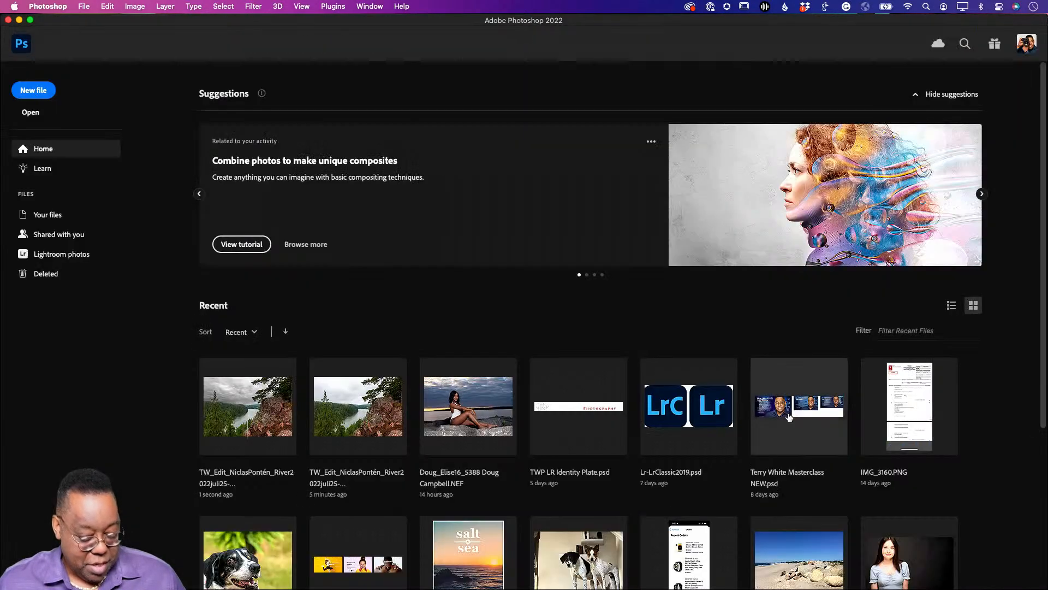
pyautogui.press('super+Tab')
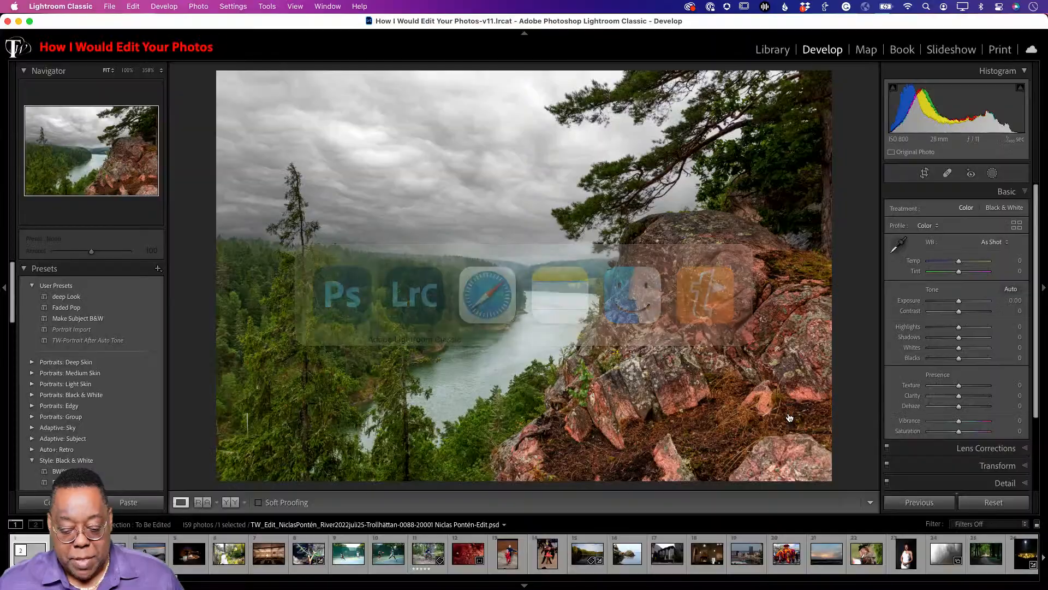
# Open the original river DNG from the Library grid in Develop and reset all its adjustments
pyautogui.press('g')
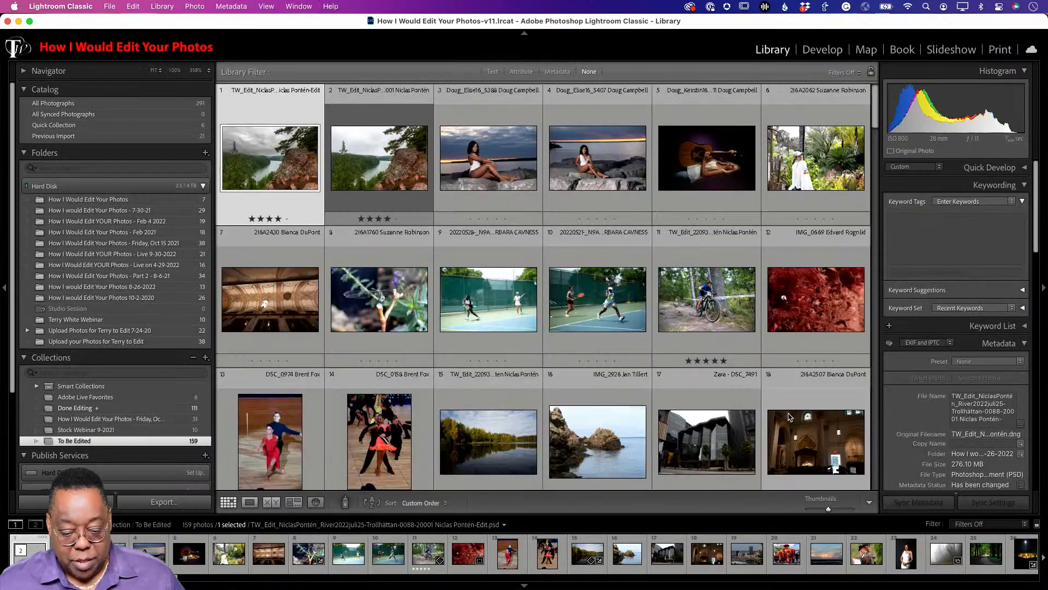
pyautogui.click(413, 187)
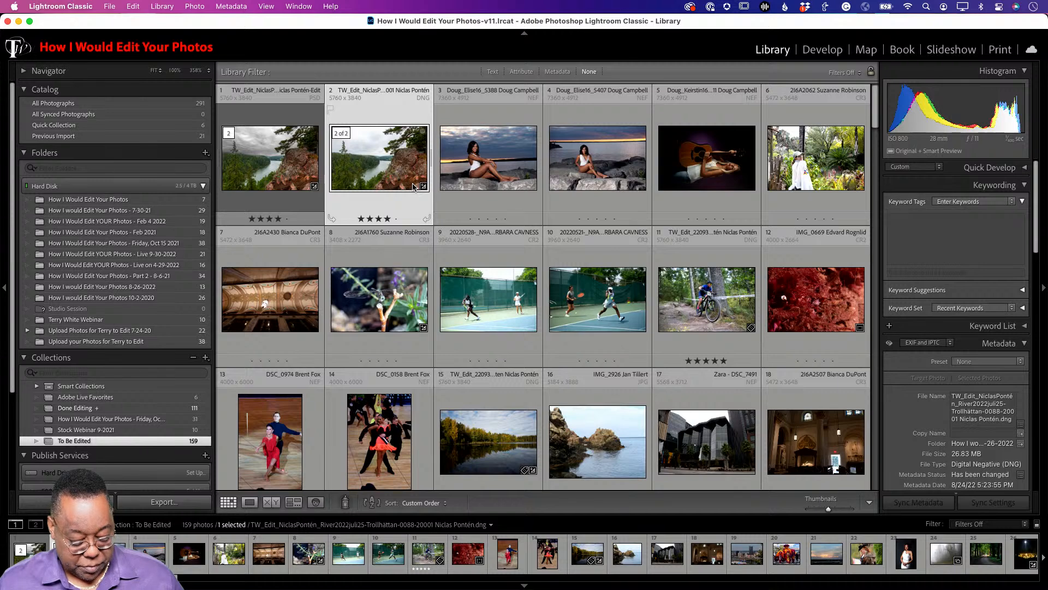
pyautogui.press('d')
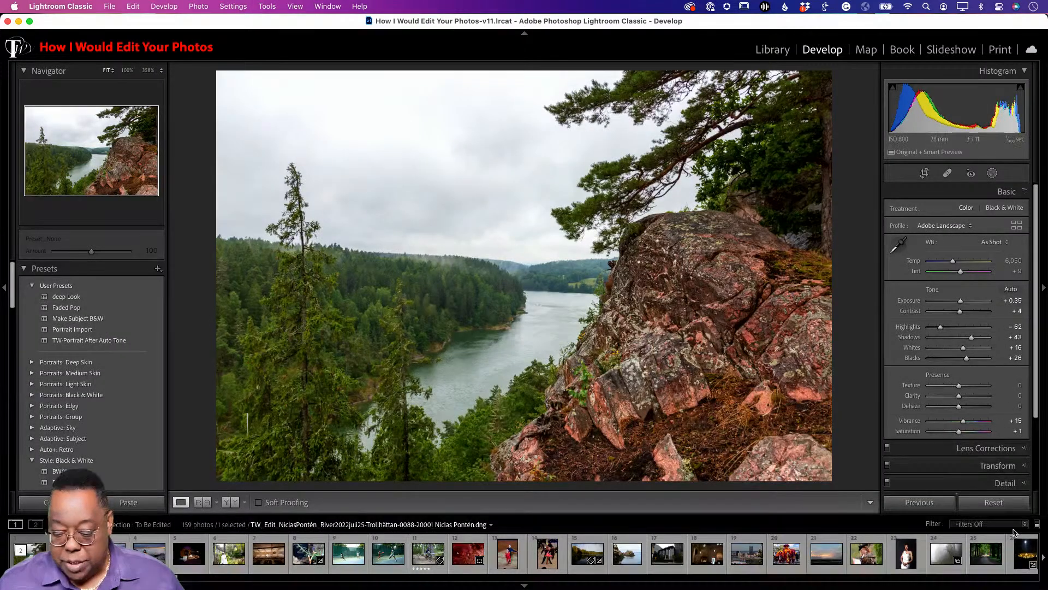
pyautogui.click(994, 503)
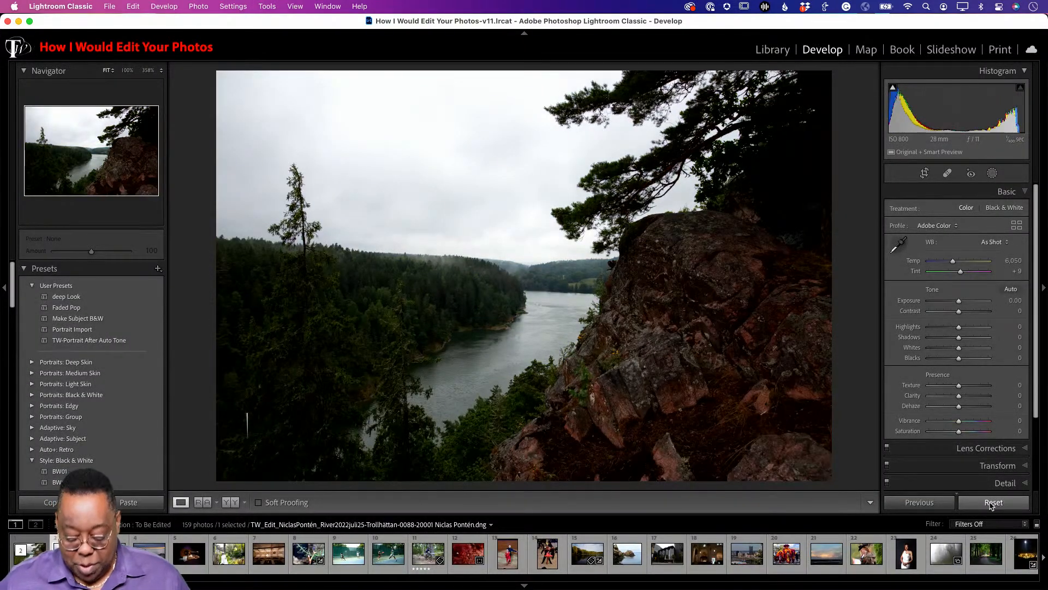
# Compare the reset original with the sky-replaced edit in full screen and return to the Library grid
pyautogui.press('f')
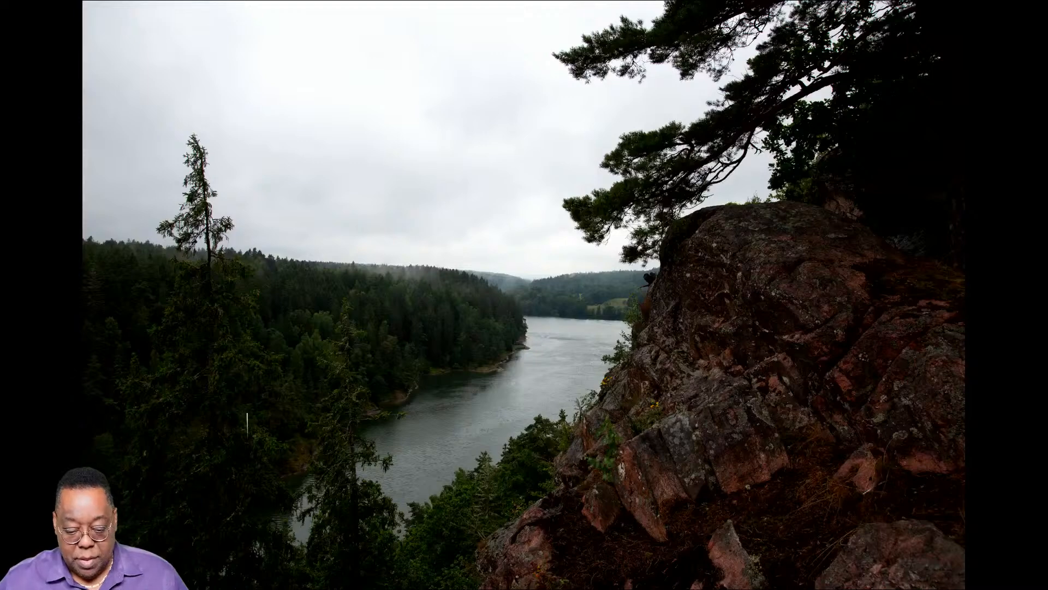
pyautogui.hotkey('ctrl', 'z')
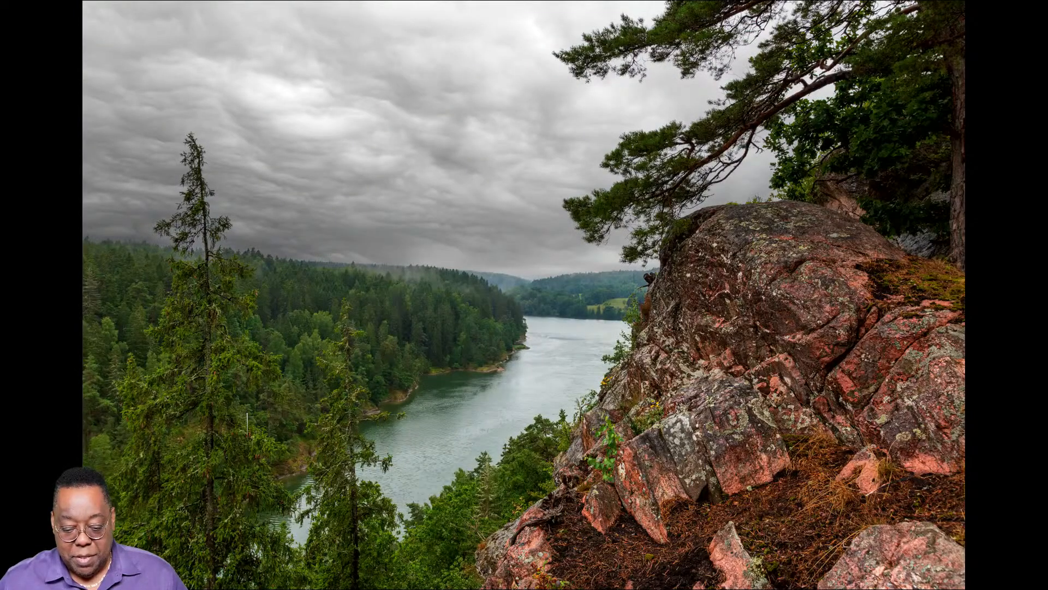
pyautogui.hotkey('ctrl', 'shift', 'z')
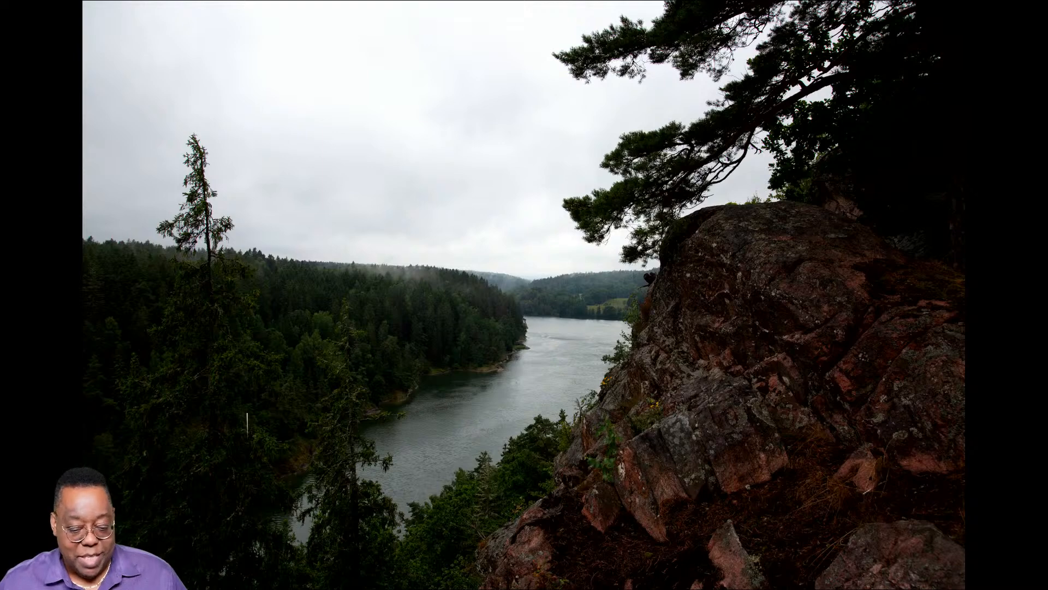
pyautogui.hotkey('ctrl', 'z')
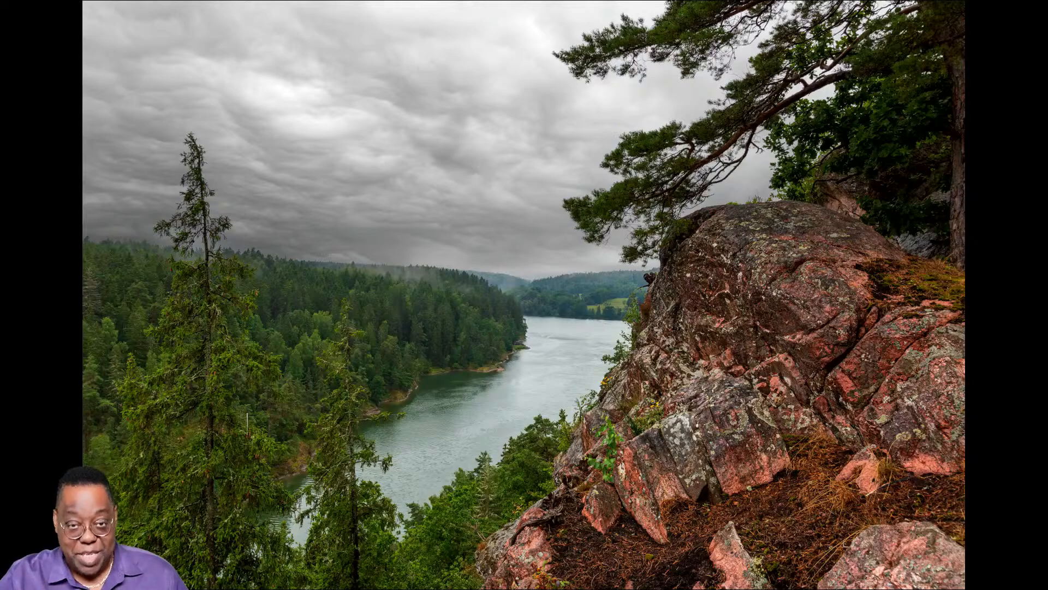
pyautogui.press('Escape')
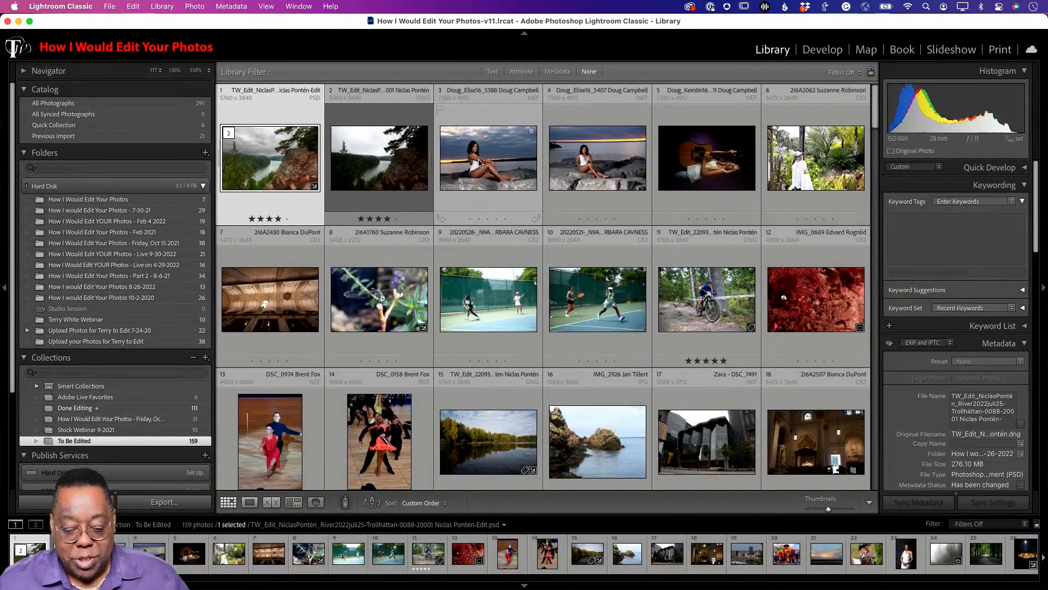
# Compare the two sunset portraits of the woman sitting on the rocks at large size, ending on the closer shot
pyautogui.doubleClick(484, 177)
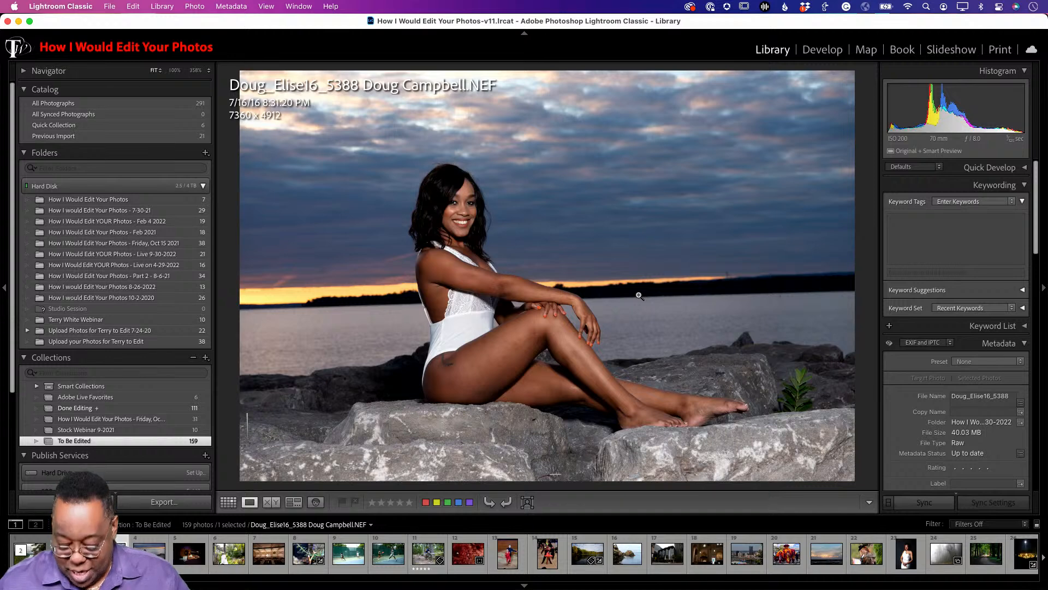
pyautogui.press('Right')
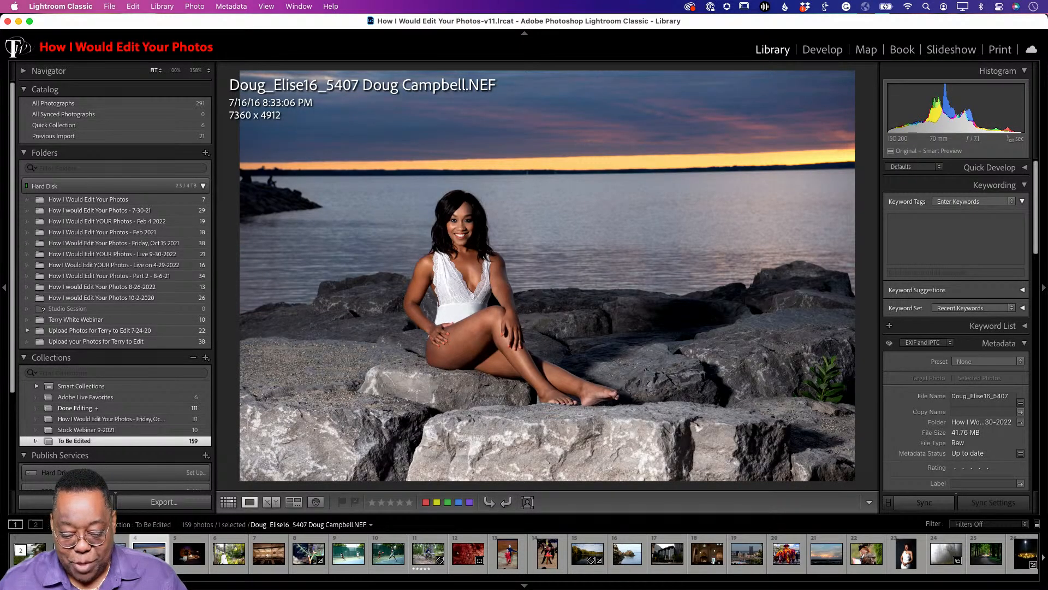
pyautogui.press('Left')
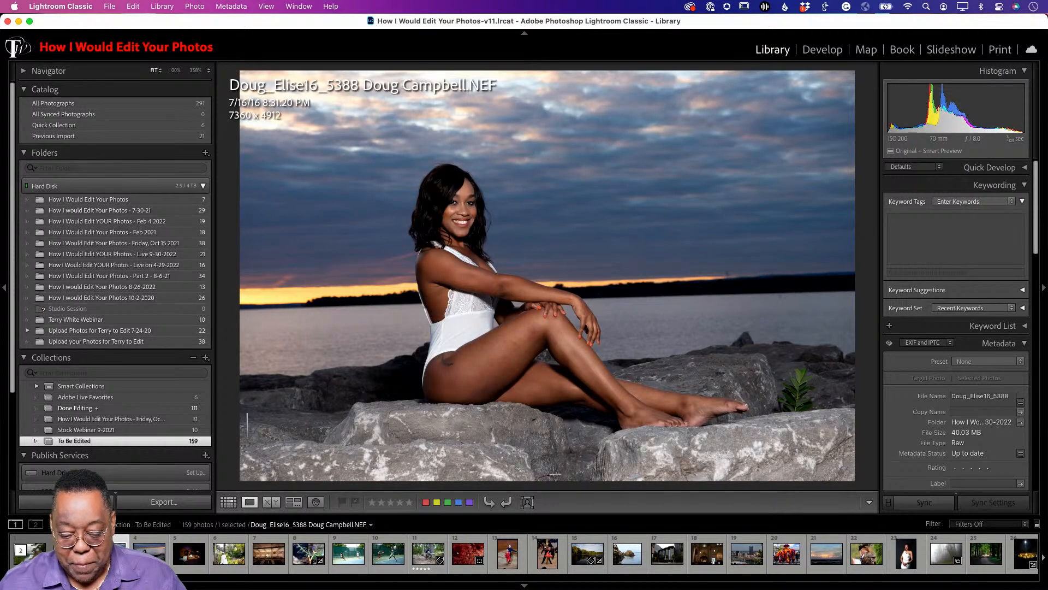
pyautogui.press('Right')
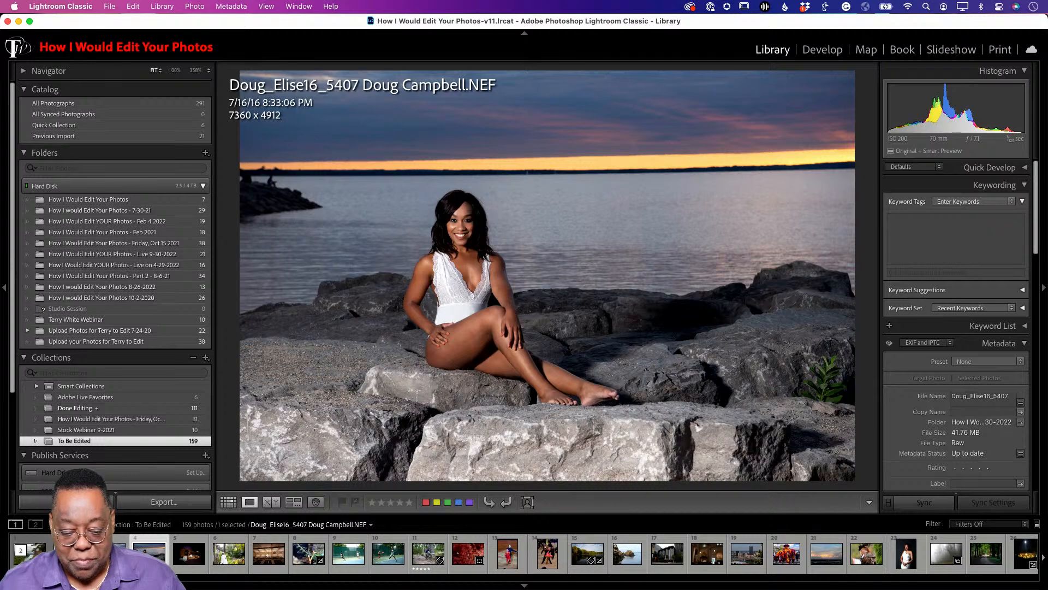
pyautogui.press('Left')
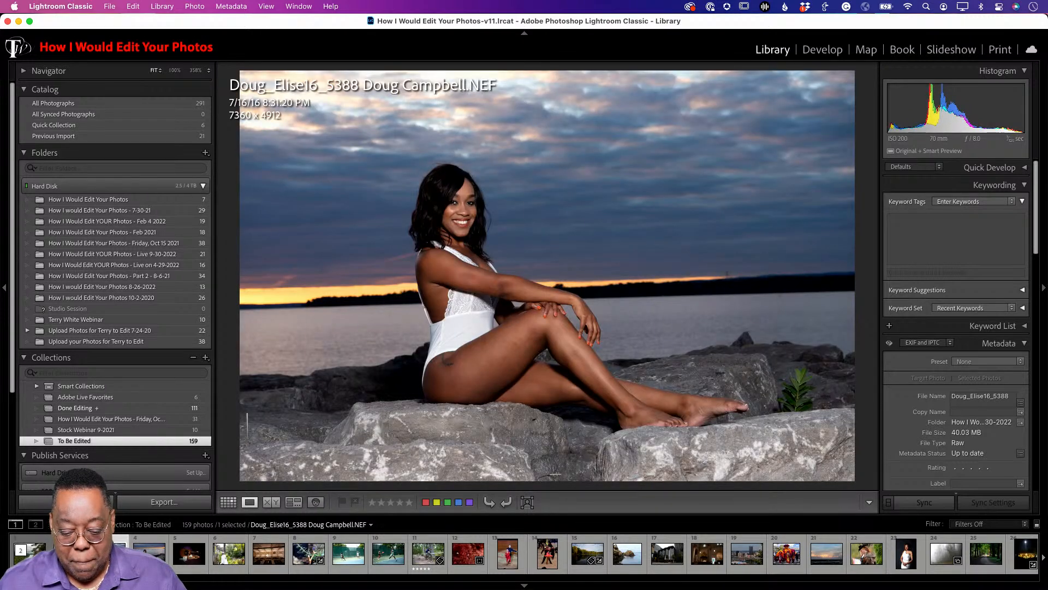
pyautogui.press('Right')
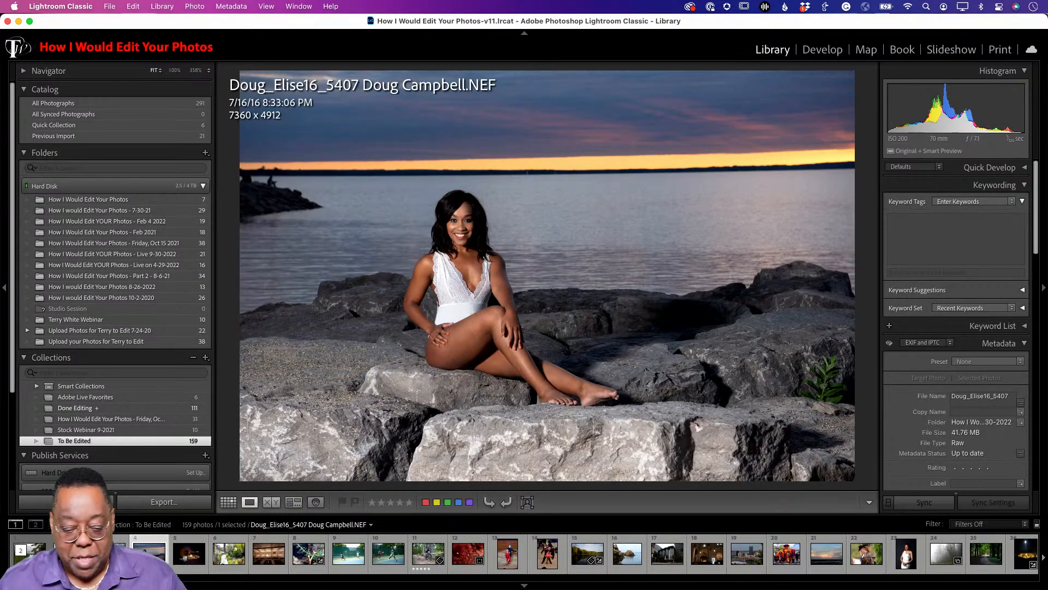
pyautogui.press('Left')
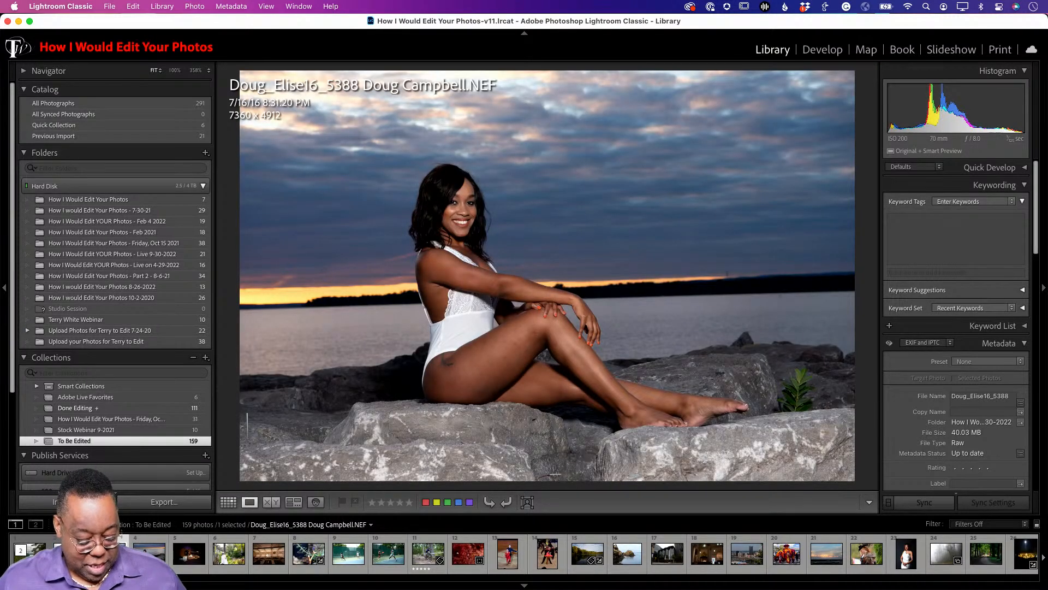
# Open the closer sunset portrait in Develop and set its profile to Adobe Portrait
pyautogui.press('d')
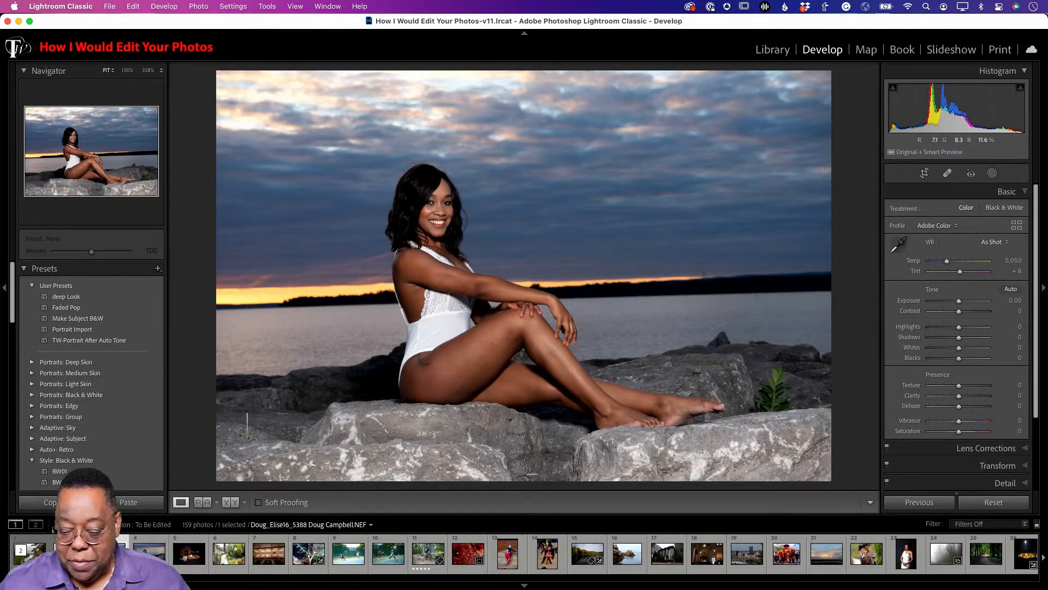
pyautogui.click(937, 226)
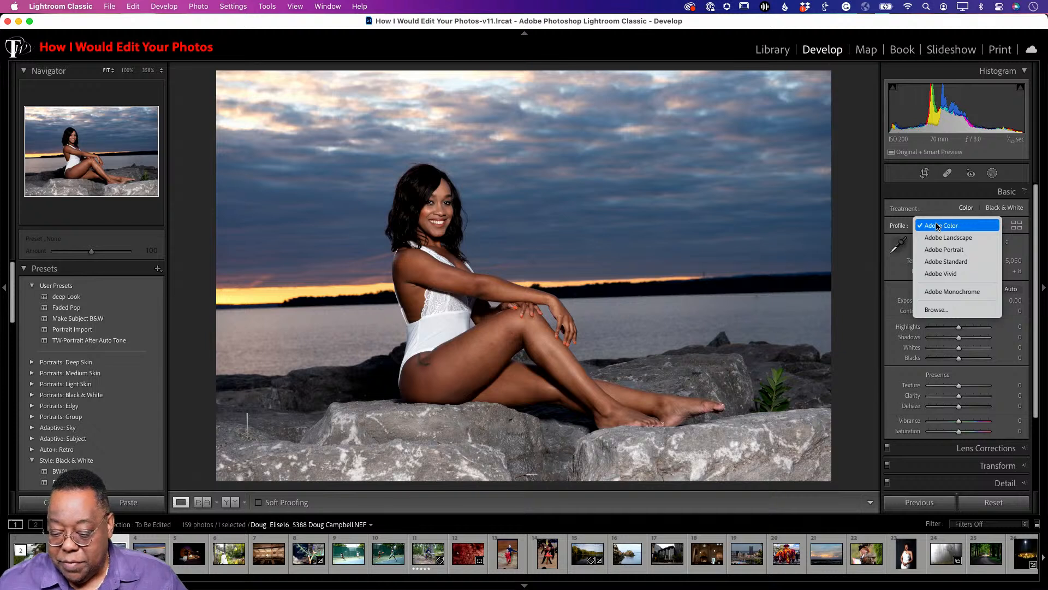
pyautogui.click(944, 249)
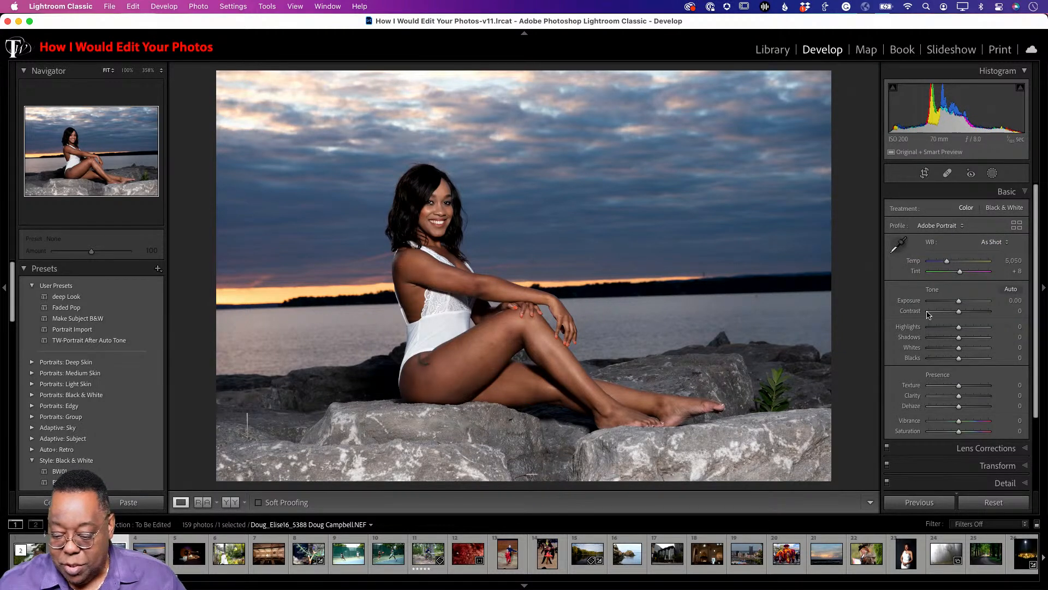
# Enable lens profile corrections for the portrait, switching them off and on to compare before leaving them on
pyautogui.scroll(-3, 939, 336)
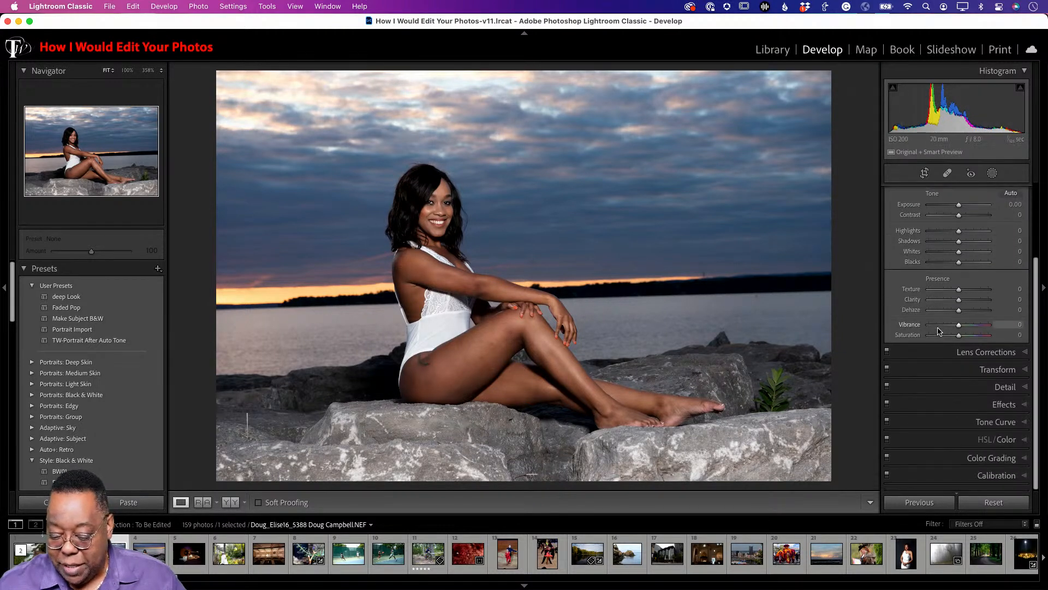
pyautogui.click(946, 355)
pyautogui.click(918, 251)
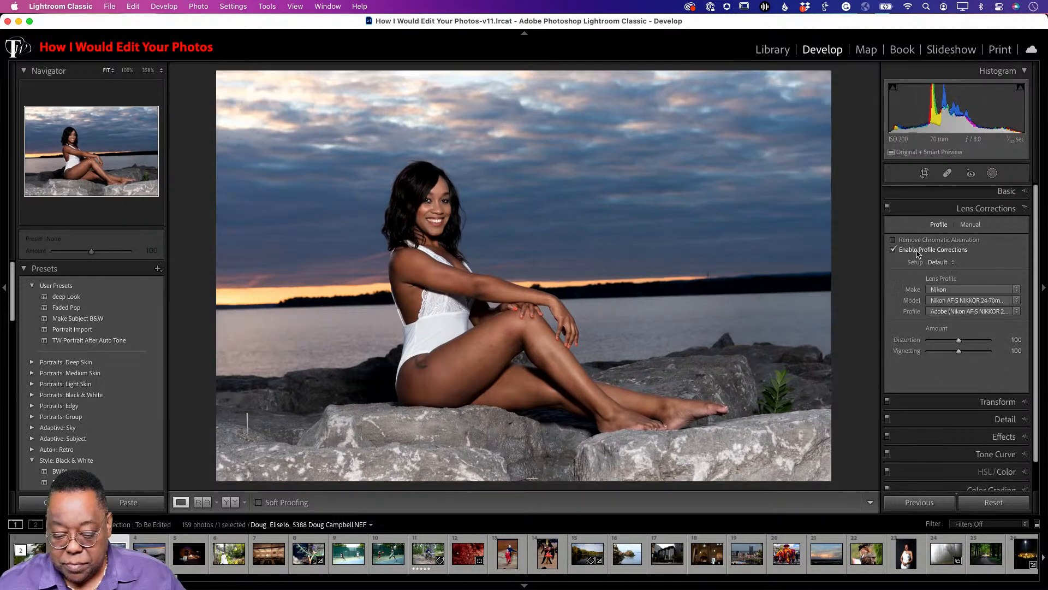
pyautogui.click(918, 251)
pyautogui.click(917, 250)
pyautogui.scroll(-1, 918, 253)
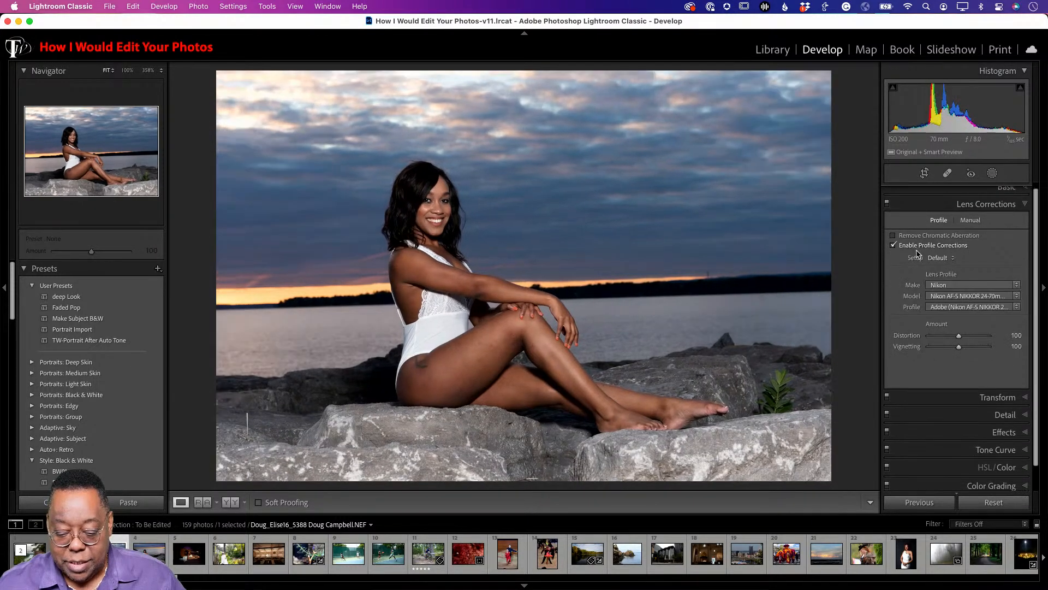
pyautogui.scroll(-1, 918, 254)
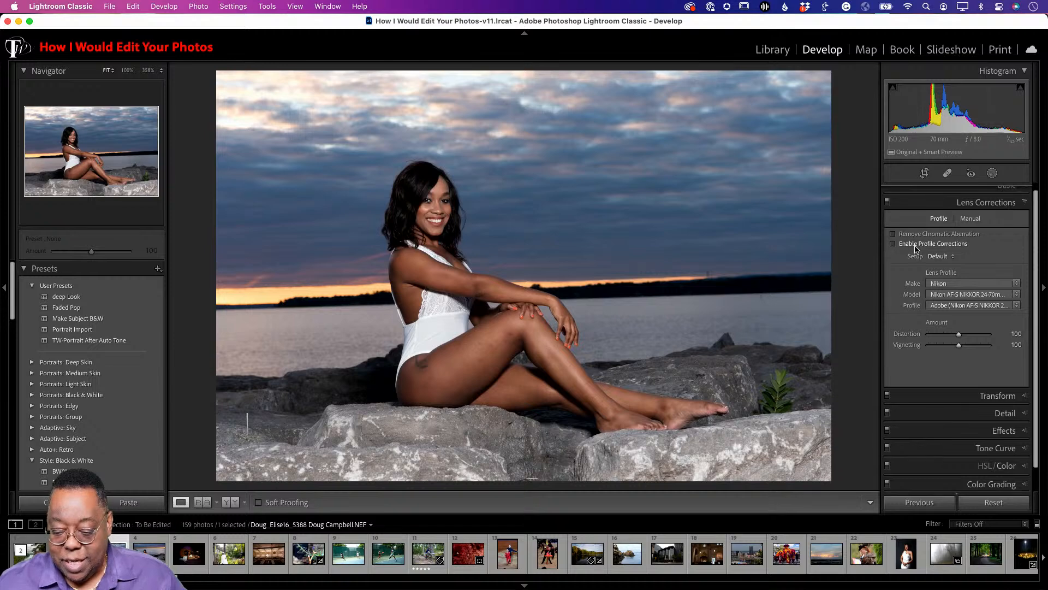
pyautogui.click(918, 244)
pyautogui.click(917, 244)
pyautogui.scroll(-1, 917, 243)
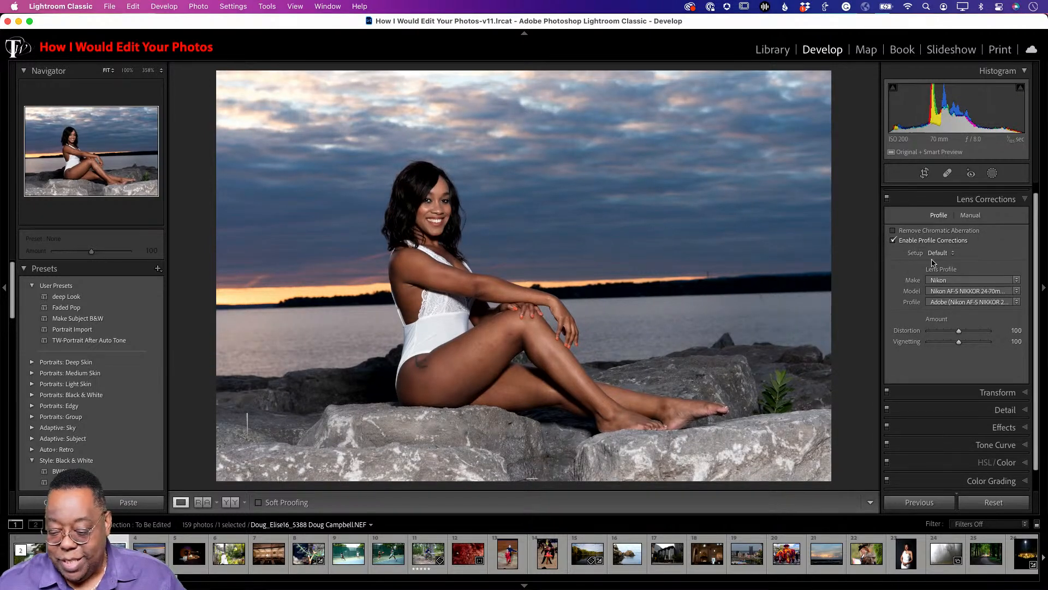
pyautogui.scroll(2, 996, 231)
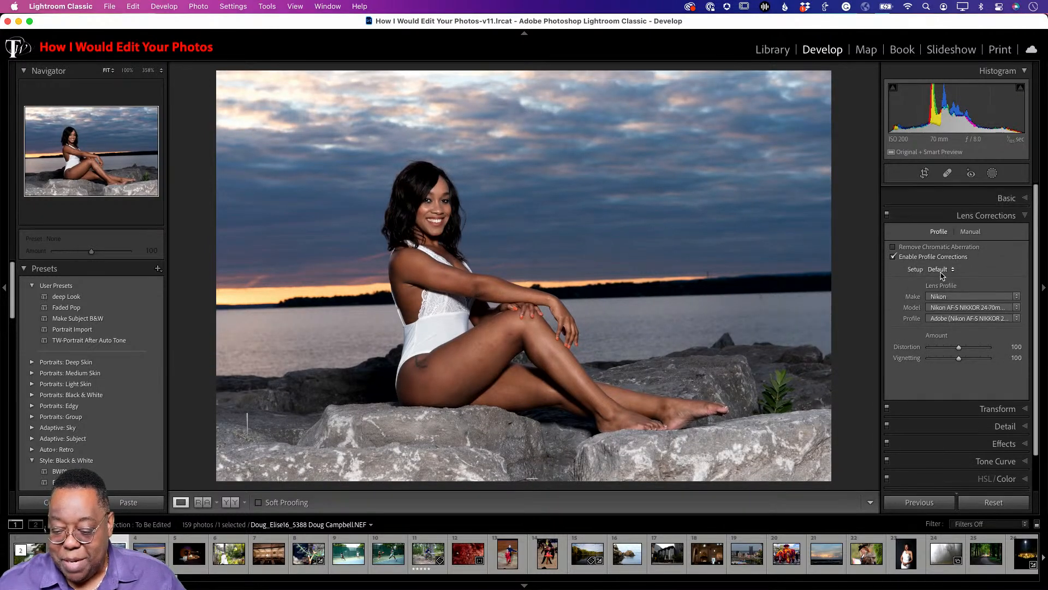
# Apply automatic tone adjustments to the portrait and inspect the sky up close for noise
pyautogui.click(1006, 192)
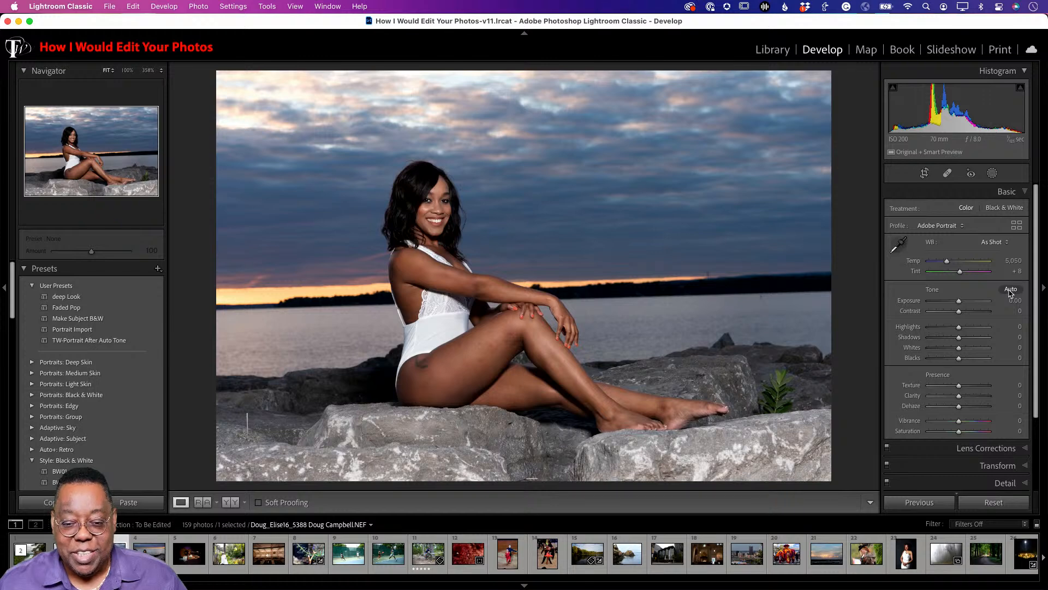
pyautogui.click(1010, 290)
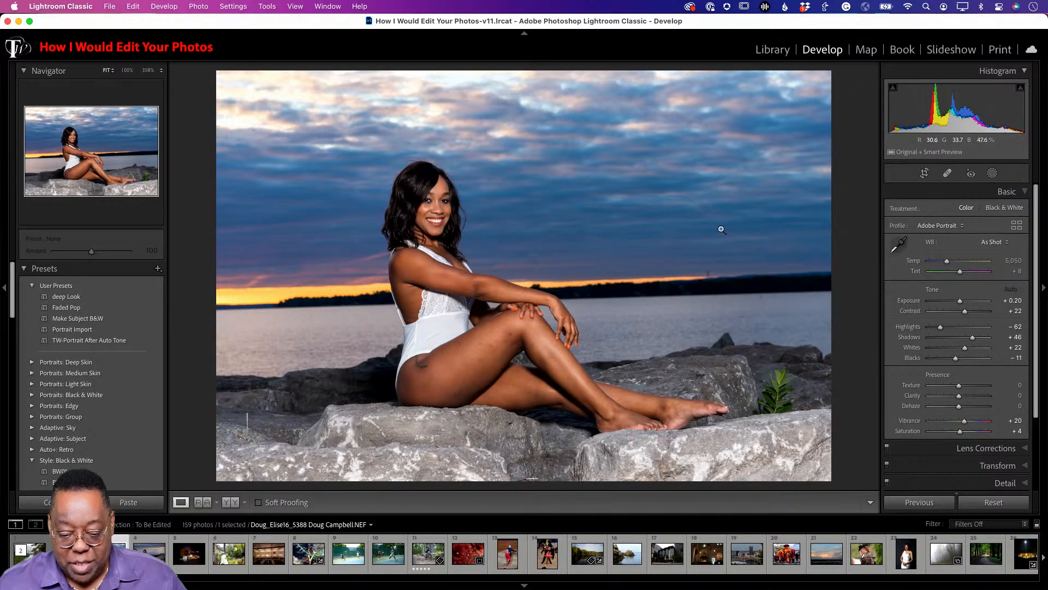
pyautogui.click(532, 186)
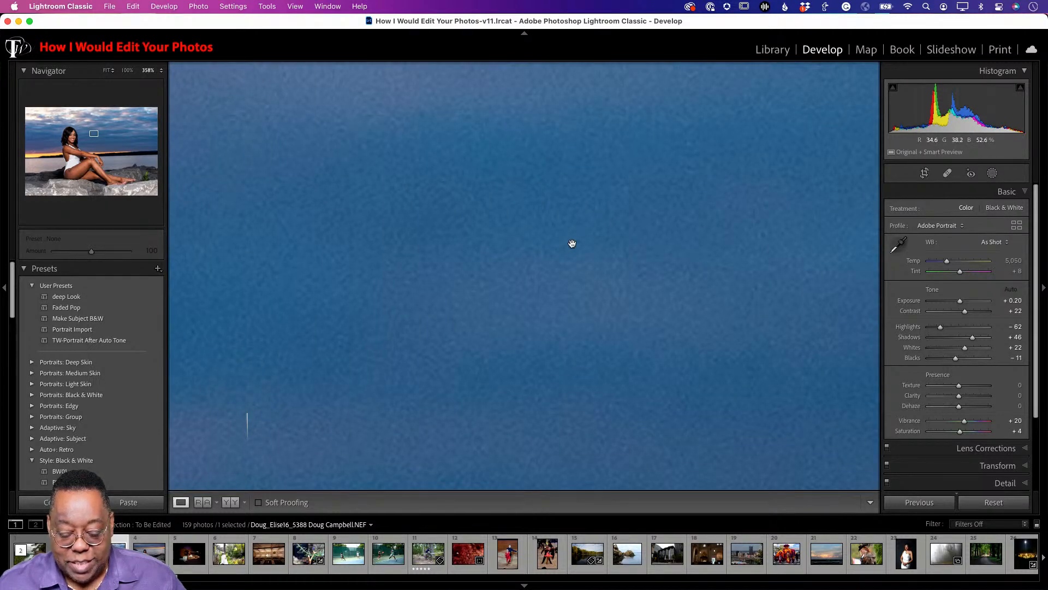
pyautogui.click(573, 243)
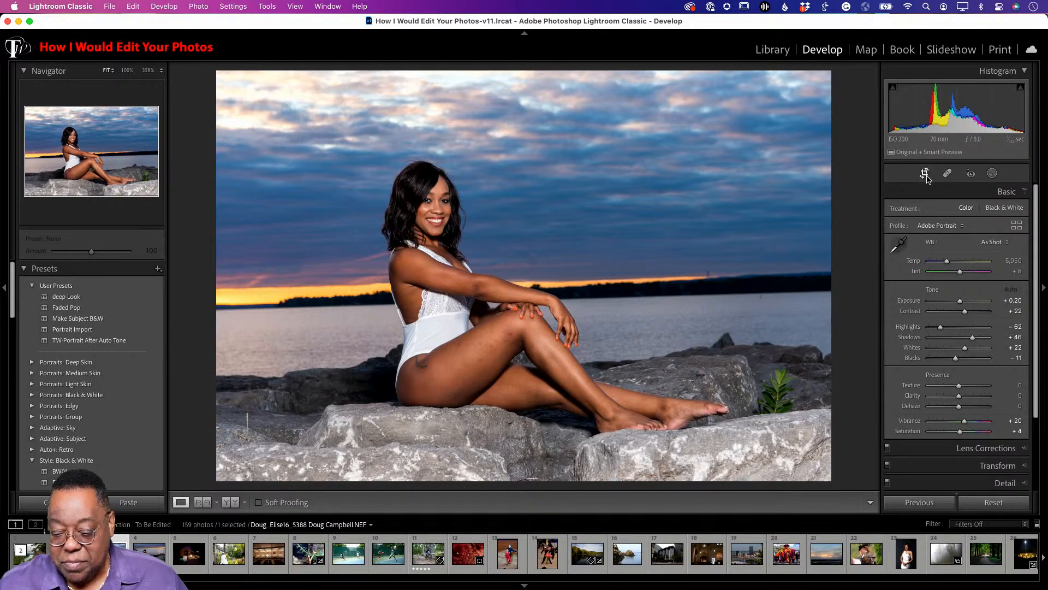
# Straighten the portrait by tracing the far shoreline with the crop tool's straighten line, and apply the crop
pyautogui.click(925, 173)
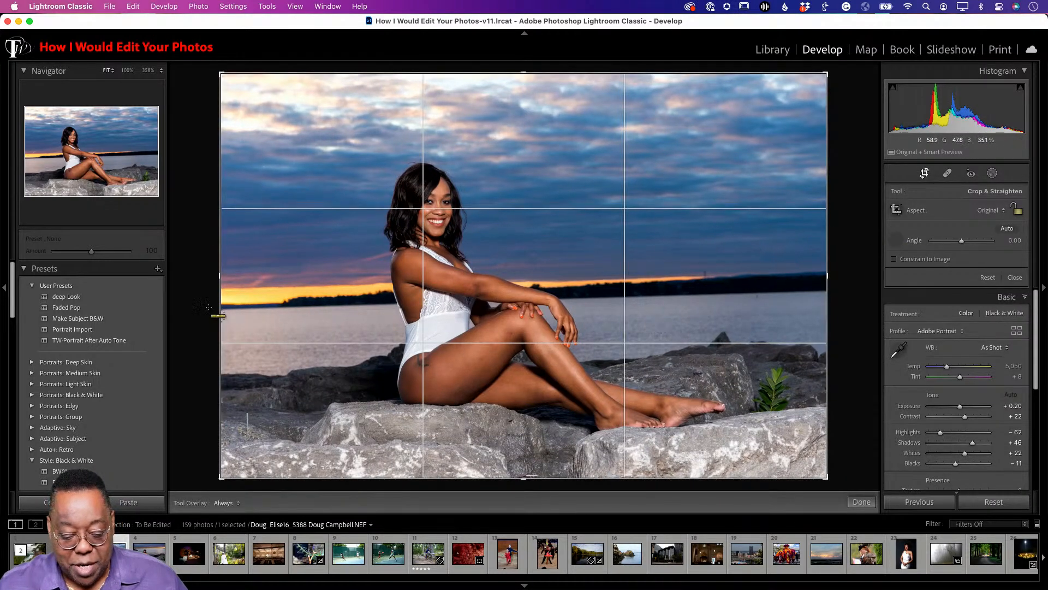
pyautogui.moveTo(249, 308); pyautogui.dragTo(817, 289)
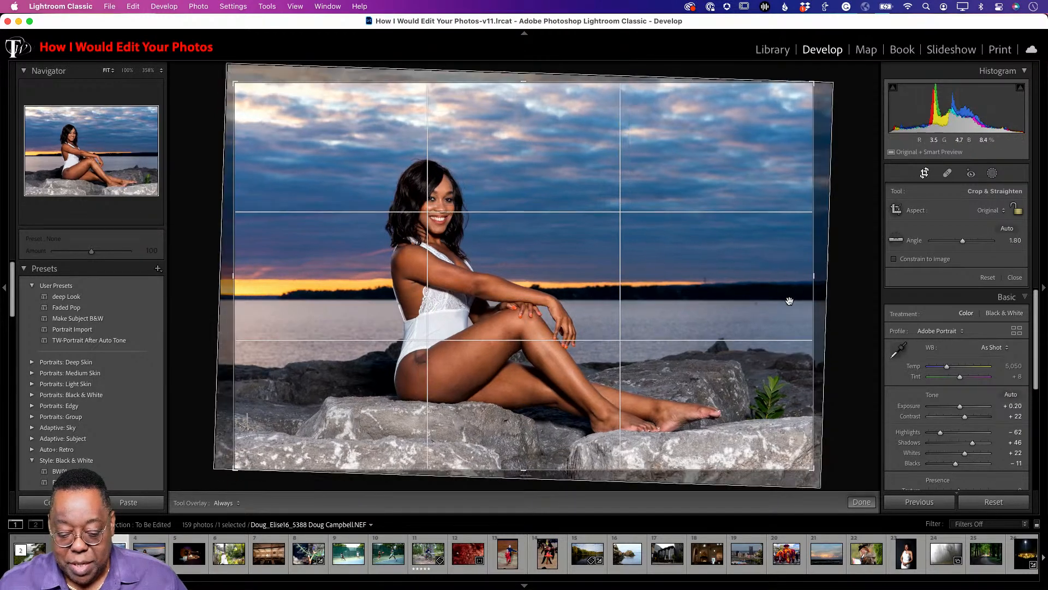
pyautogui.click(925, 174)
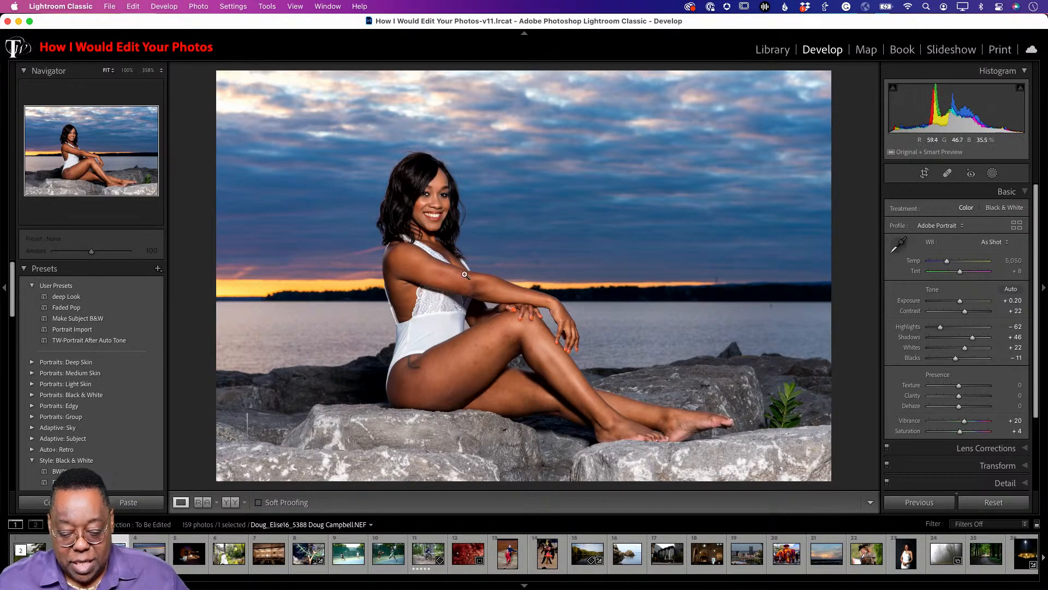
# Inspect the hair up close, then create a Select Subject mask and invert it to cover the background
pyautogui.click(397, 194)
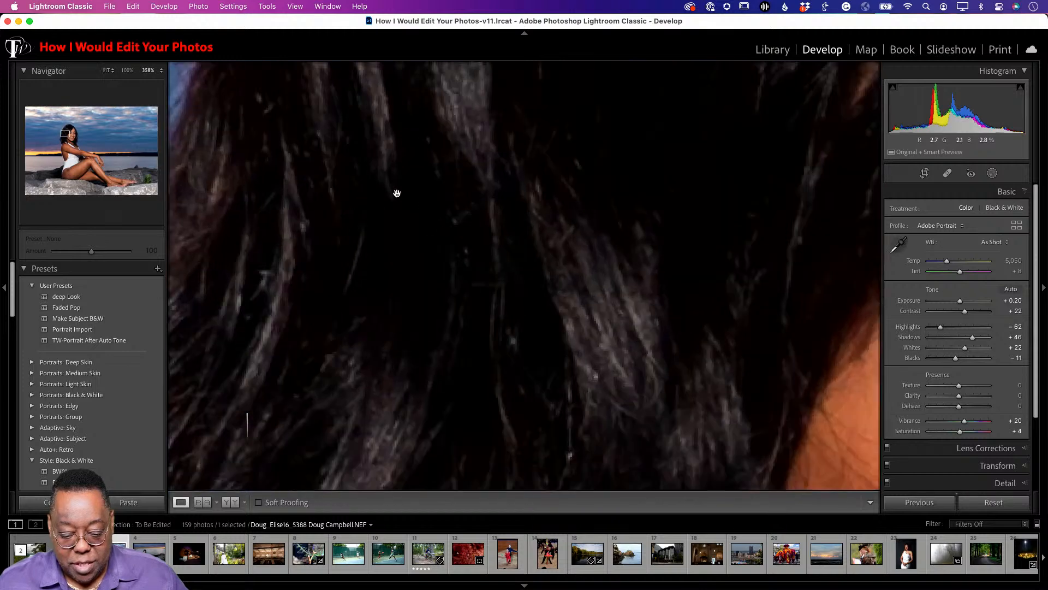
pyautogui.moveTo(612, 287); pyautogui.dragTo(784, 344)
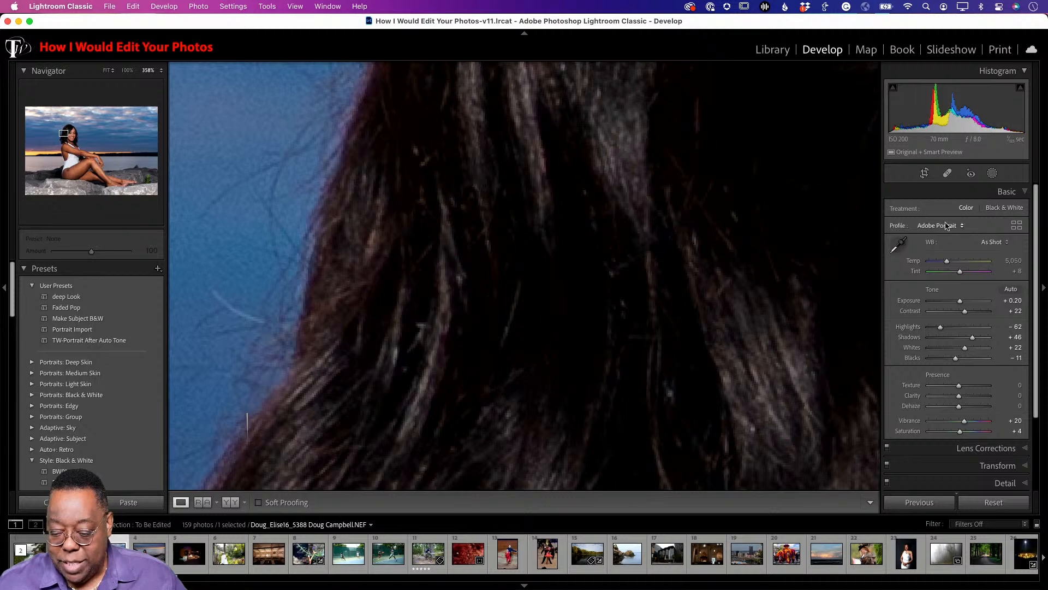
pyautogui.click(685, 220)
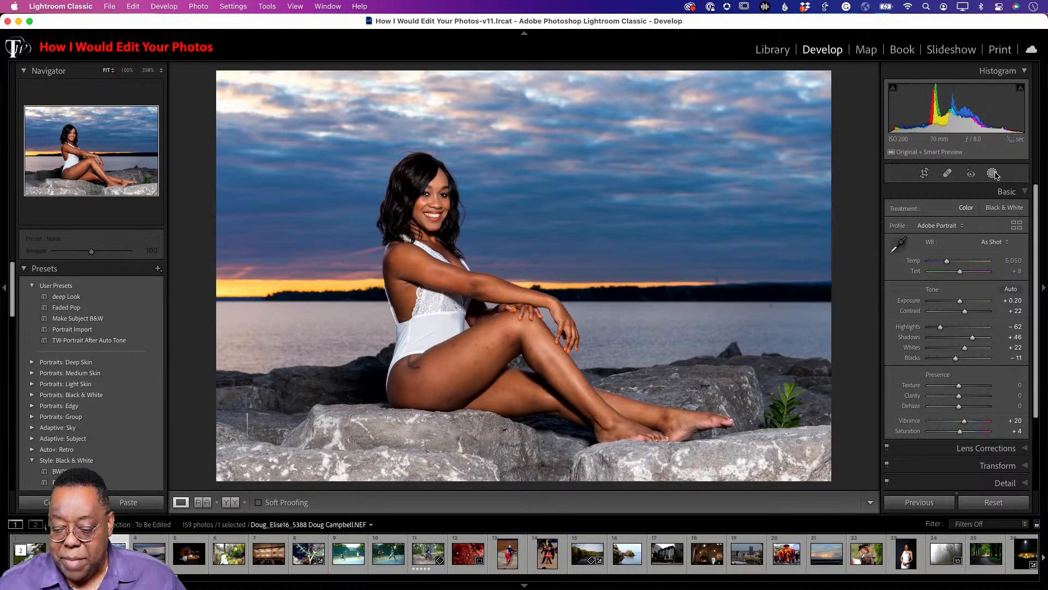
pyautogui.click(992, 173)
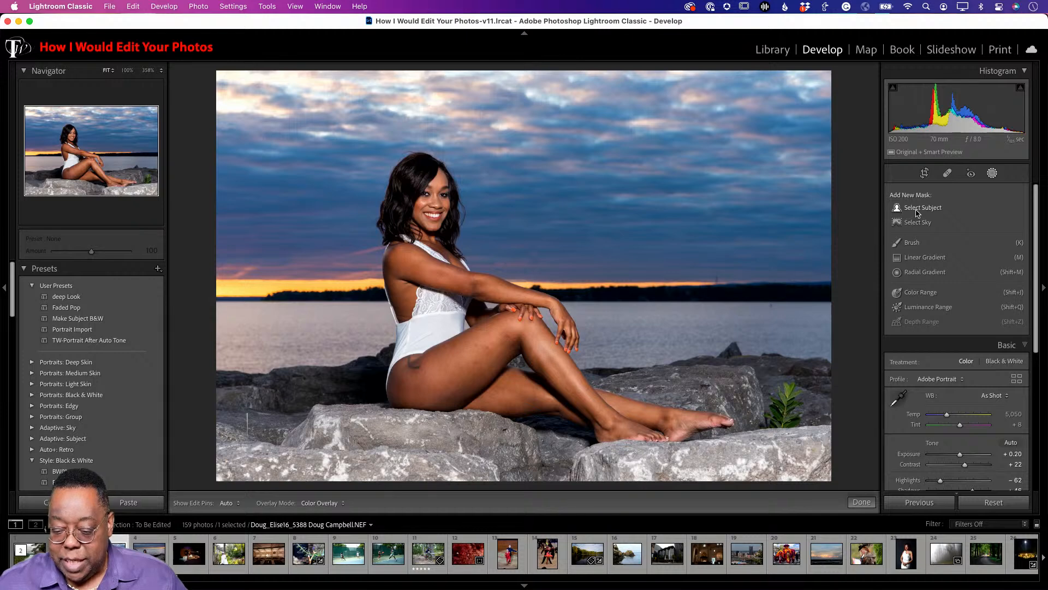
pyautogui.click(918, 209)
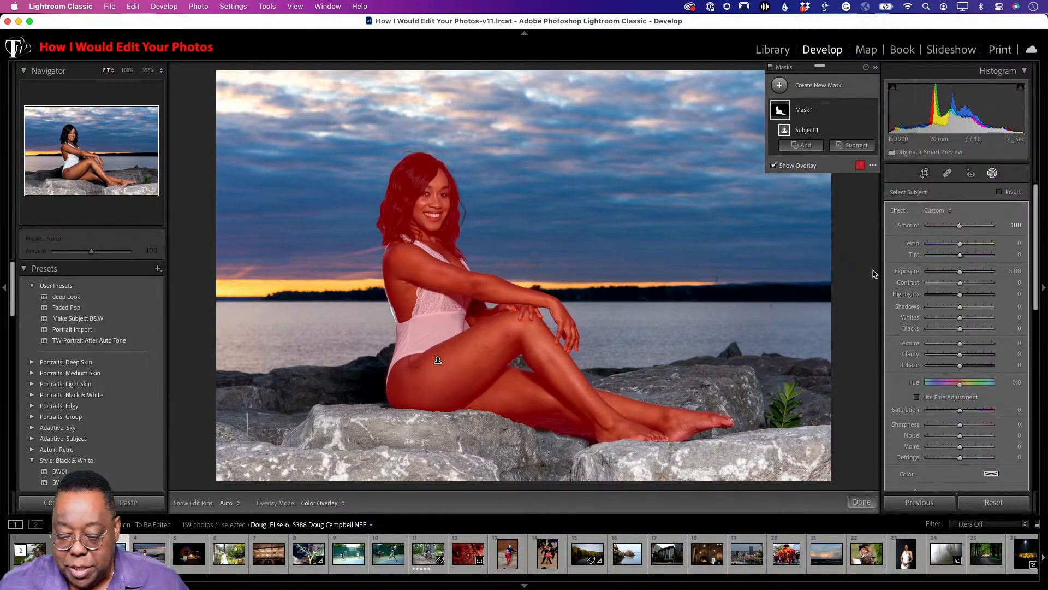
pyautogui.click(999, 192)
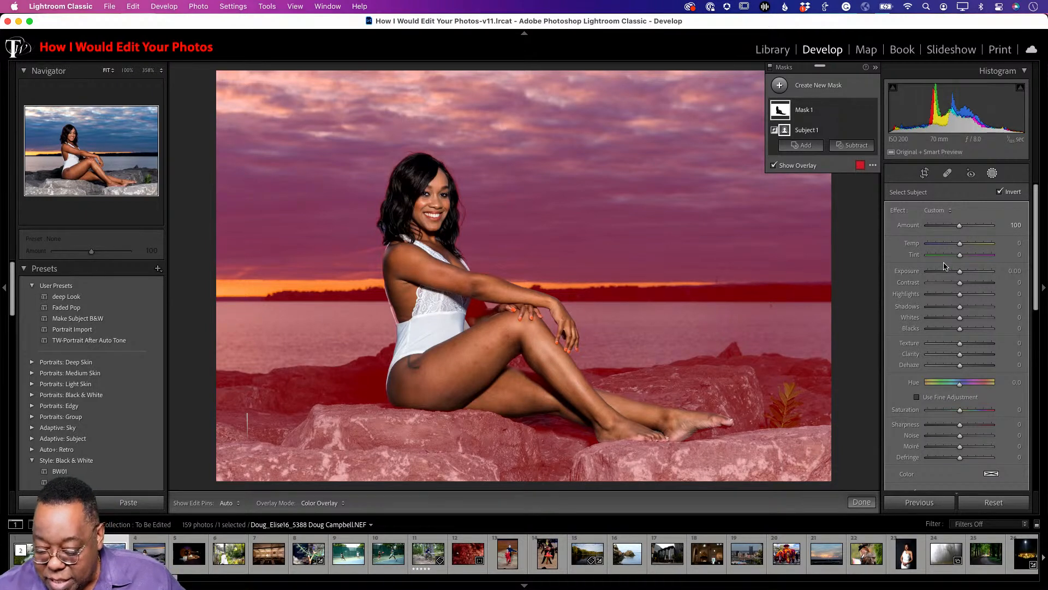
# Set the background mask's Noise to 45 and Saturation to 9 with the overlay hidden, and check the sky up close
pyautogui.scroll(-2, 950, 314)
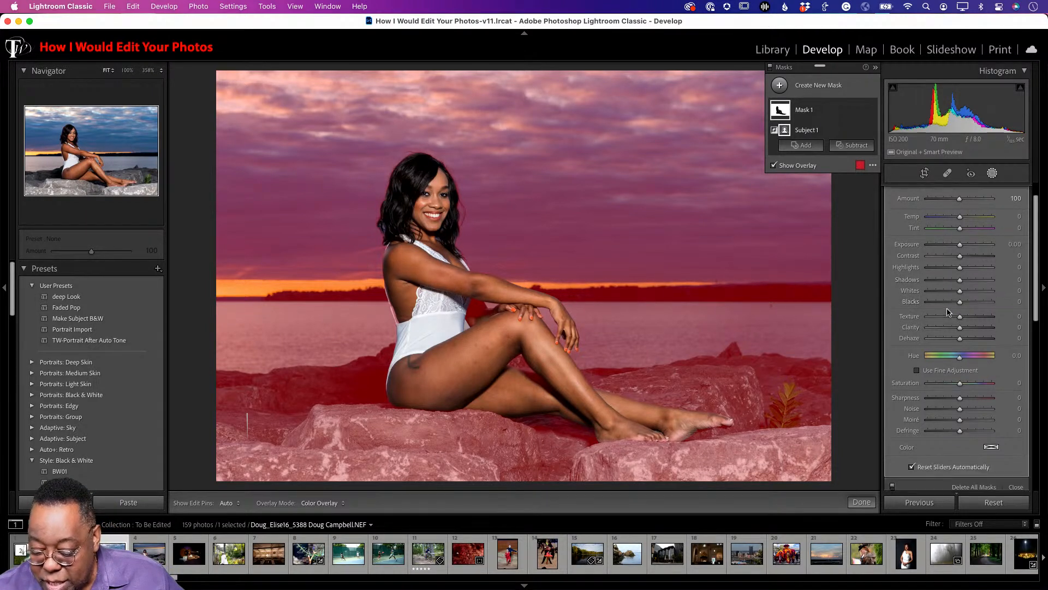
pyautogui.moveTo(960, 406); pyautogui.dragTo(985, 408)
pyautogui.press('o')
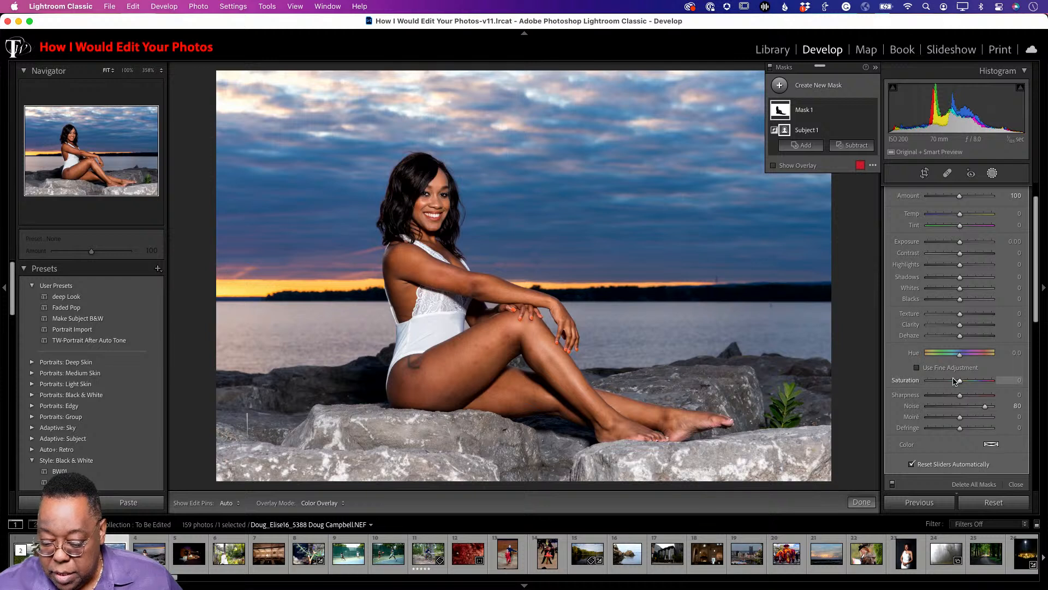
pyautogui.moveTo(962, 385)
pyautogui.mouseDown()
pyautogui.moveTo(979, 406)
pyautogui.moveTo(965, 385)
pyautogui.mouseUp()
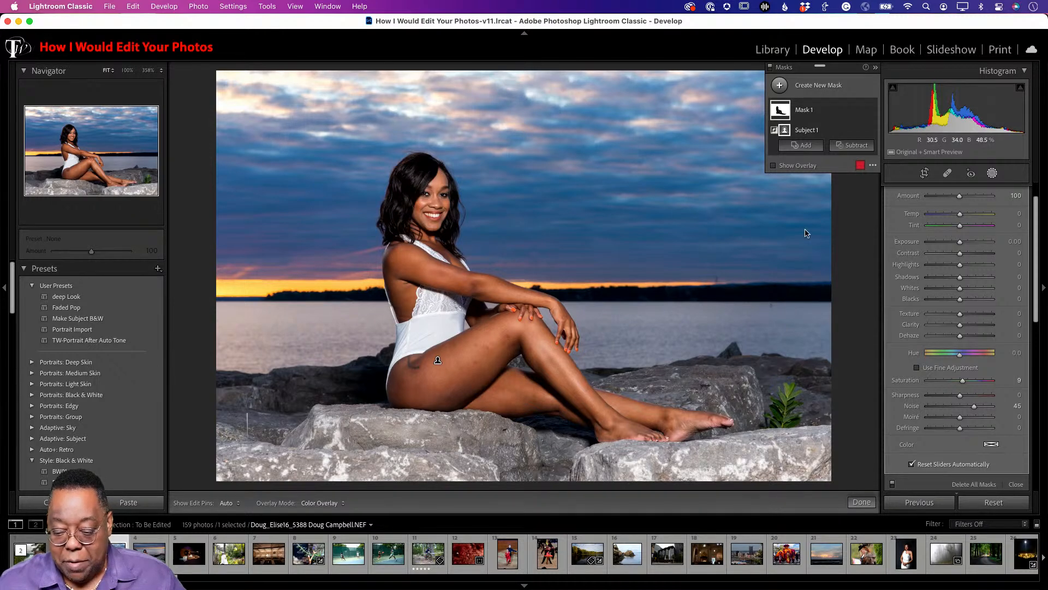
pyautogui.click(992, 174)
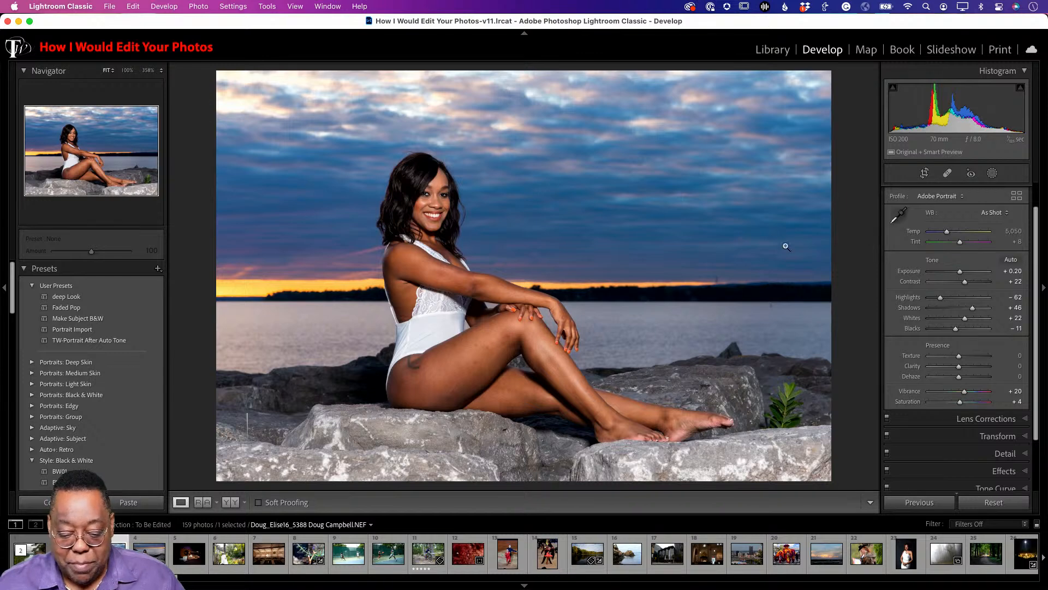
pyautogui.click(587, 194)
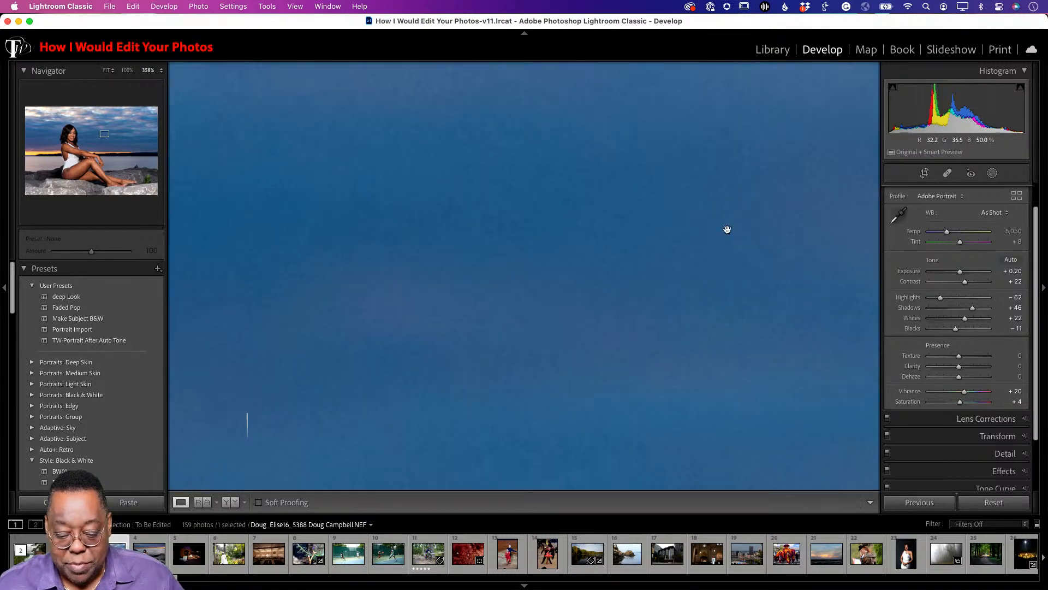
pyautogui.click(545, 221)
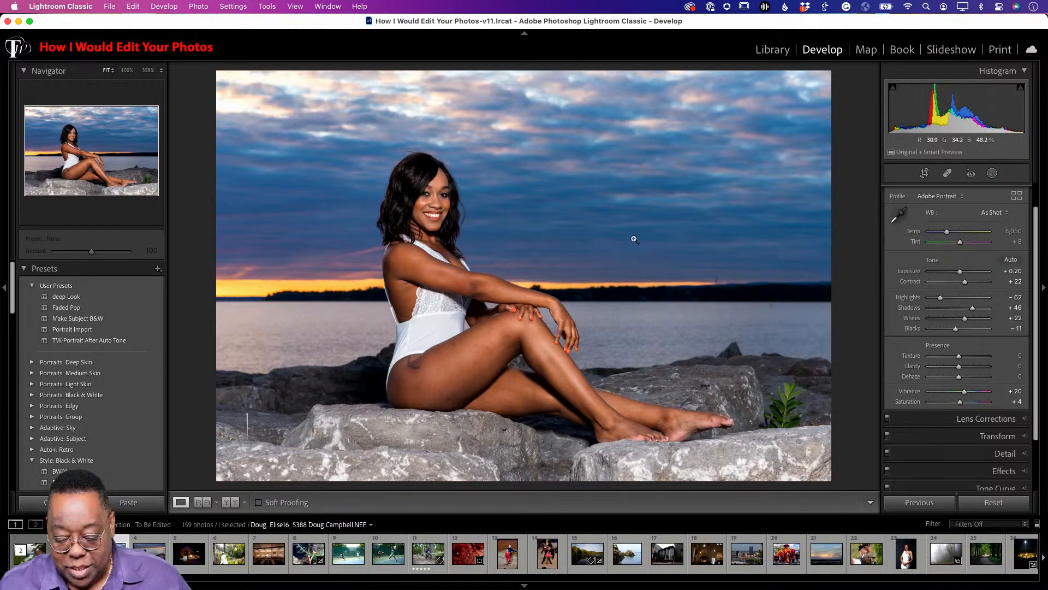
# Send the portrait to Photoshop for editing and frame the tattoo on the woman's hip
pyautogui.press('super+e')
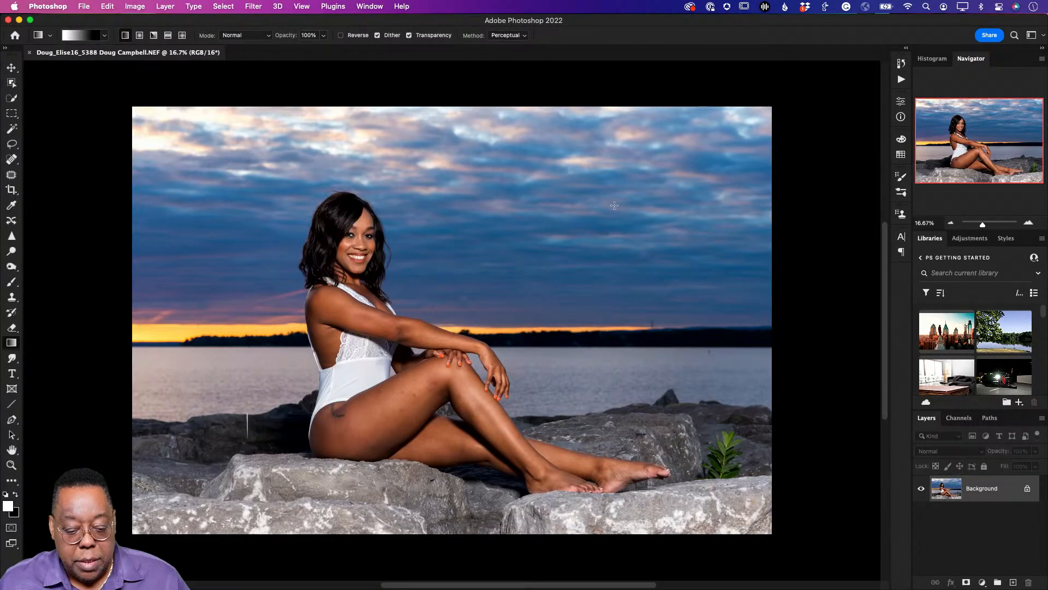
pyautogui.press('z')
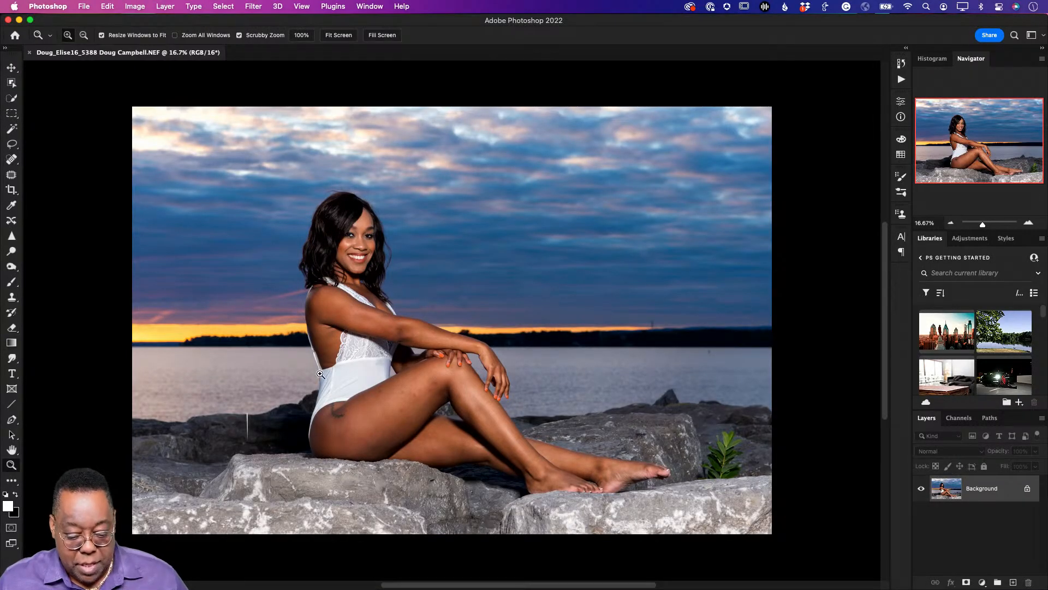
pyautogui.moveTo(323, 376); pyautogui.dragTo(363, 393)
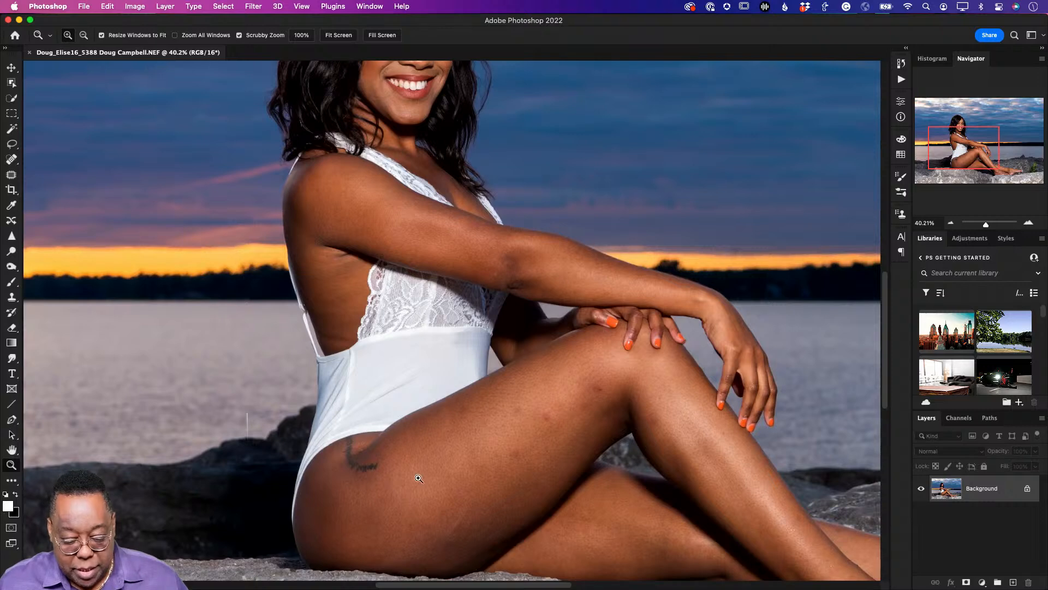
pyautogui.moveTo(386, 475); pyautogui.dragTo(461, 367)
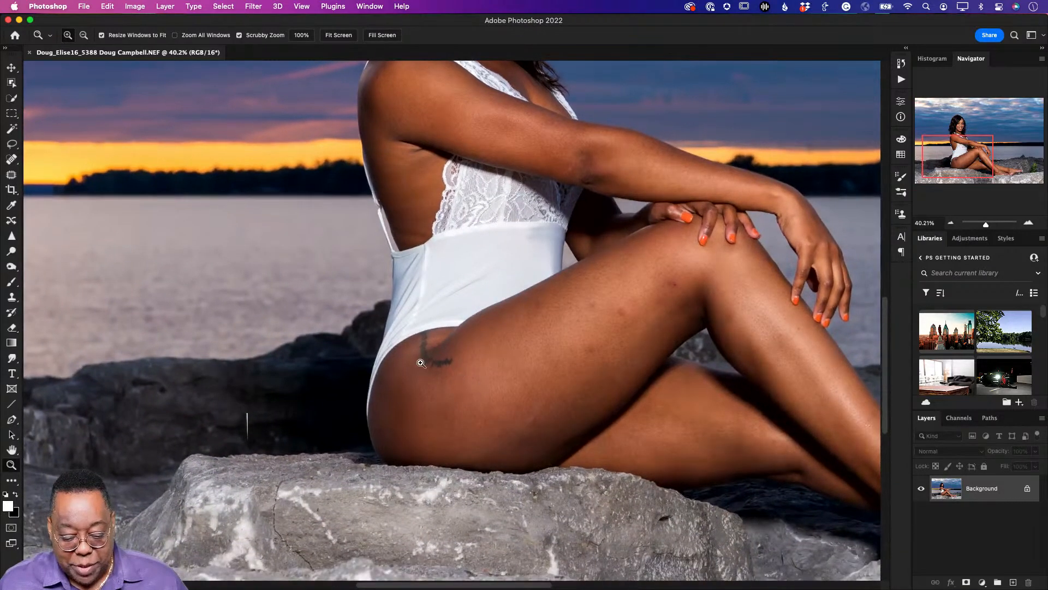
# Duplicate the Background layer and remove the hip tattoo with the Spot Healing Brush at size 60
pyautogui.click(12, 159)
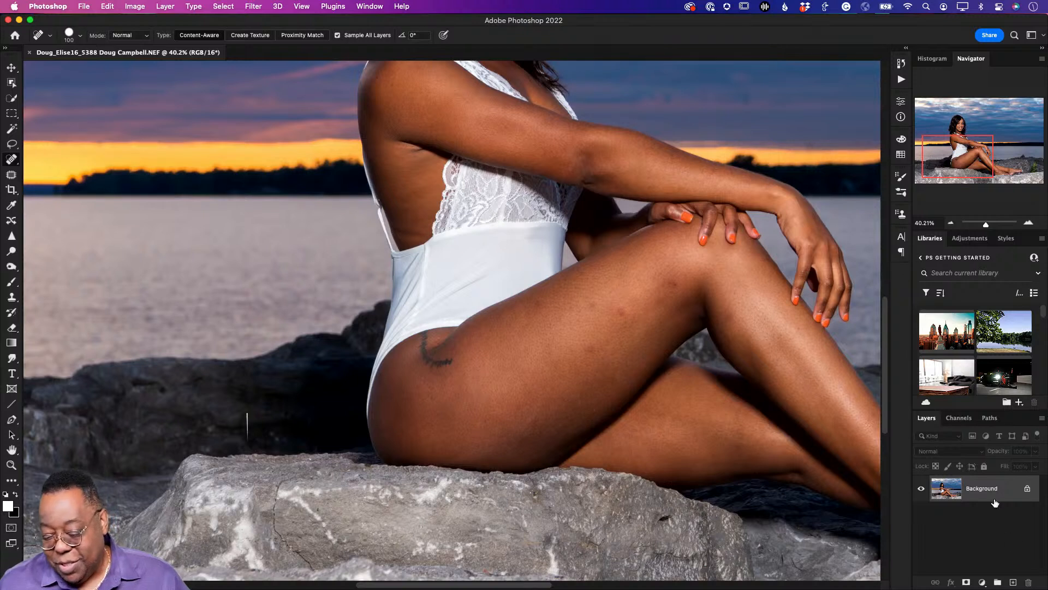
pyautogui.moveTo(996, 490); pyautogui.dragTo(1013, 582)
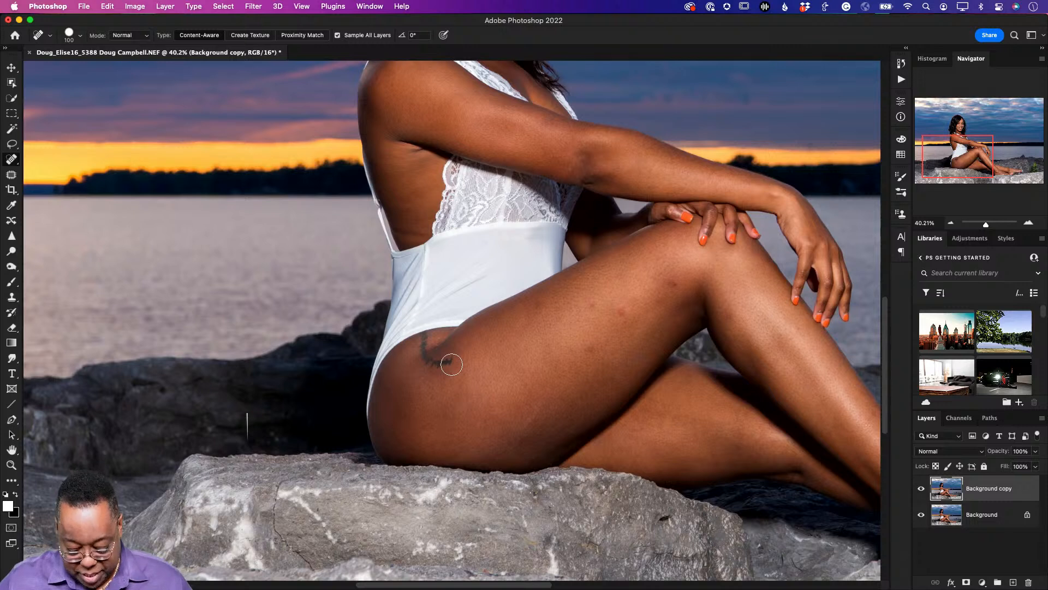
pyautogui.press('[')
pyautogui.press('[')
pyautogui.press('[')
pyautogui.press('[')
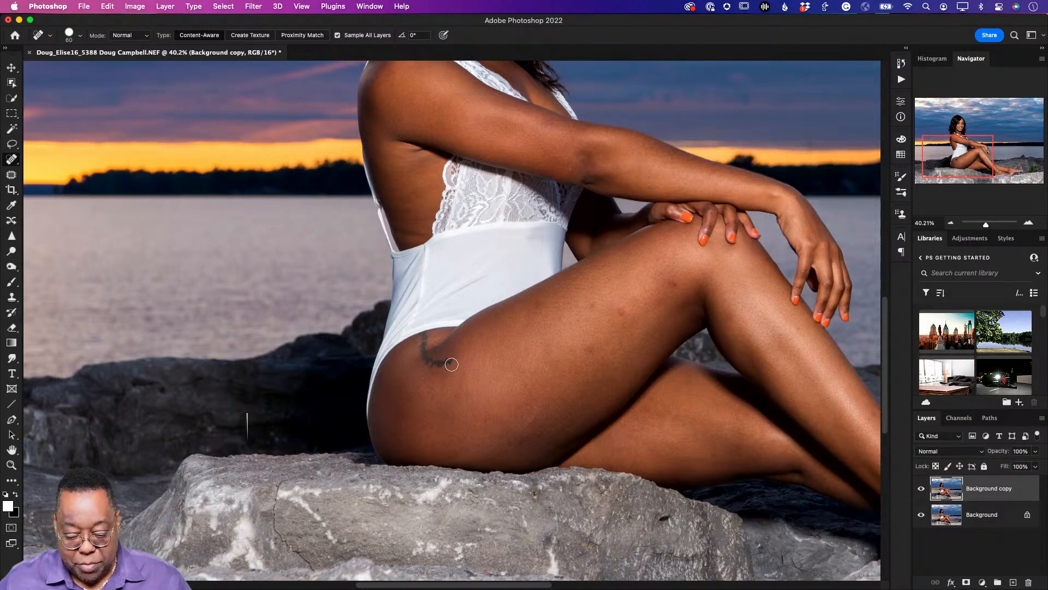
pyautogui.moveTo(452, 364)
pyautogui.mouseDown()
pyautogui.moveTo(430, 361)
pyautogui.moveTo(425, 335)
pyautogui.moveTo(429, 360)
pyautogui.moveTo(455, 371)
pyautogui.moveTo(424, 358)
pyautogui.moveTo(424, 344)
pyautogui.moveTo(427, 374)
pyautogui.moveTo(427, 339)
pyautogui.moveTo(419, 356)
pyautogui.moveTo(428, 377)
pyautogui.moveTo(429, 336)
pyautogui.moveTo(421, 352)
pyautogui.moveTo(432, 377)
pyautogui.moveTo(422, 370)
pyautogui.moveTo(435, 371)
pyautogui.moveTo(461, 408)
pyautogui.moveTo(477, 406)
pyautogui.moveTo(449, 368)
pyautogui.moveTo(433, 390)
pyautogui.mouseUp()
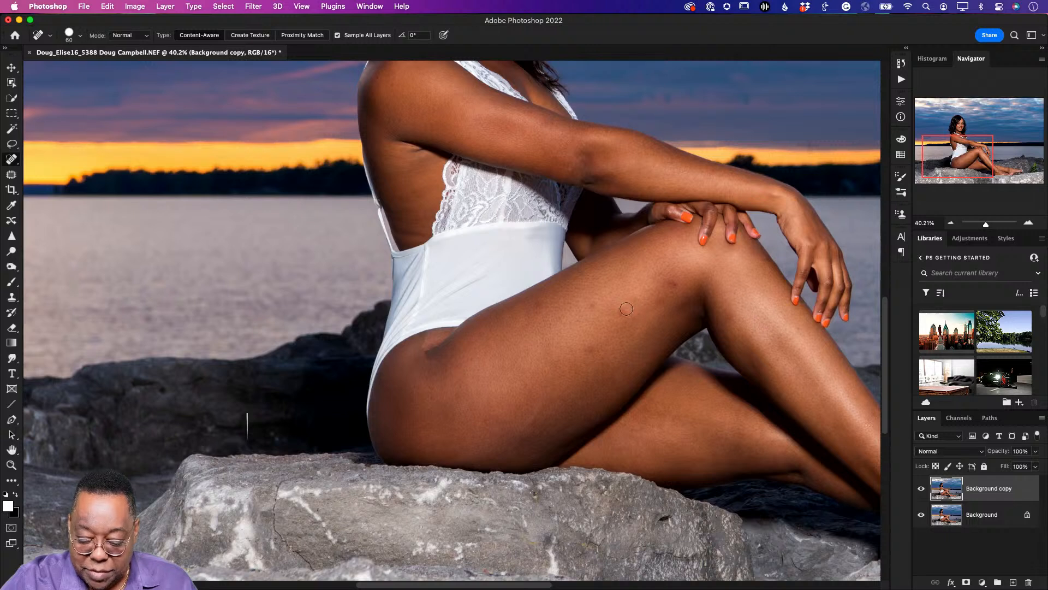
# Heal the dark blemishes along the raised thigh and near the knee with the Spot Healing Brush
pyautogui.moveTo(634, 310)
pyautogui.mouseDown()
pyautogui.moveTo(621, 318)
pyautogui.moveTo(626, 304)
pyautogui.moveTo(677, 287)
pyautogui.mouseUp()
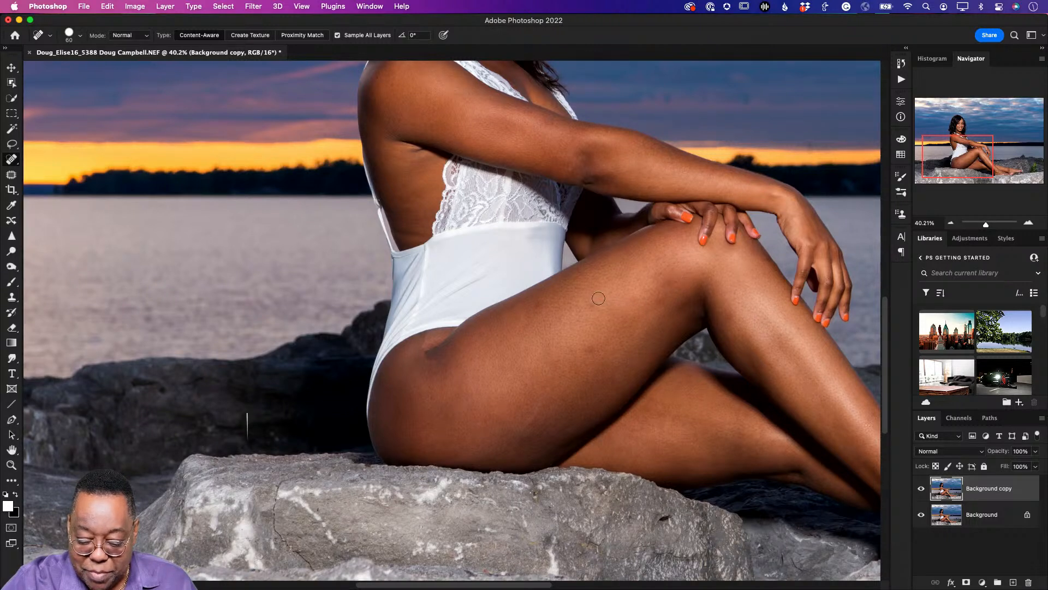
pyautogui.moveTo(594, 295); pyautogui.dragTo(588, 311)
pyautogui.moveTo(591, 345); pyautogui.dragTo(593, 352)
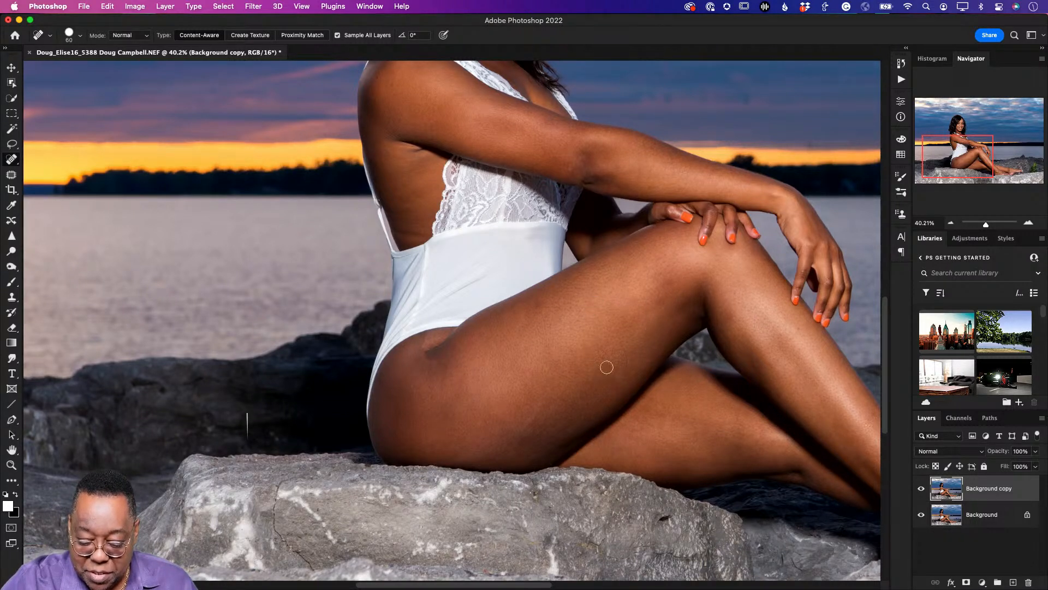
pyautogui.moveTo(543, 414); pyautogui.dragTo(518, 437)
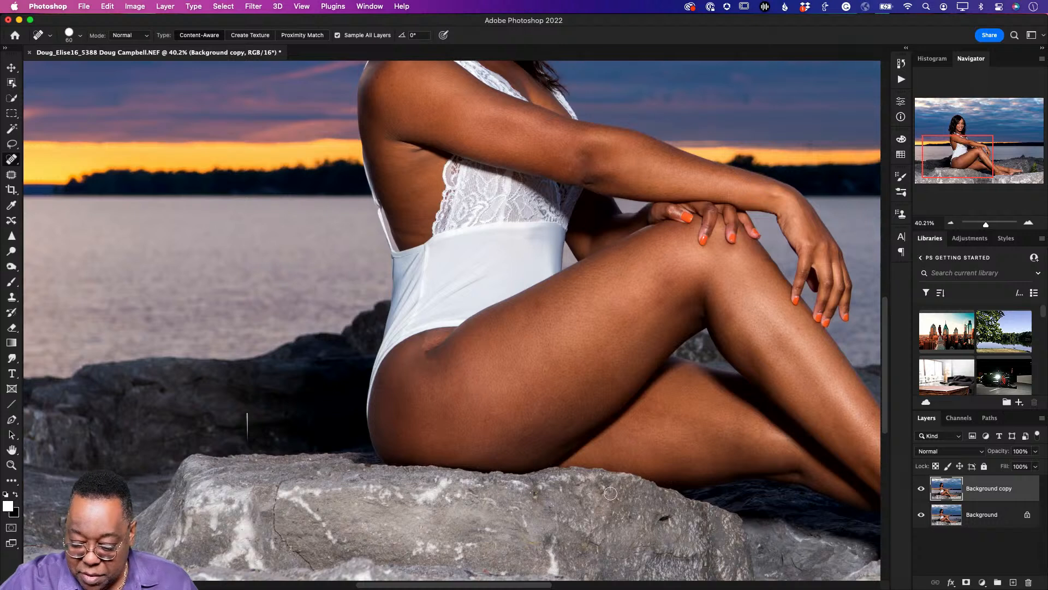
pyautogui.moveTo(680, 285); pyautogui.dragTo(662, 303)
pyautogui.moveTo(662, 297); pyautogui.dragTo(663, 300)
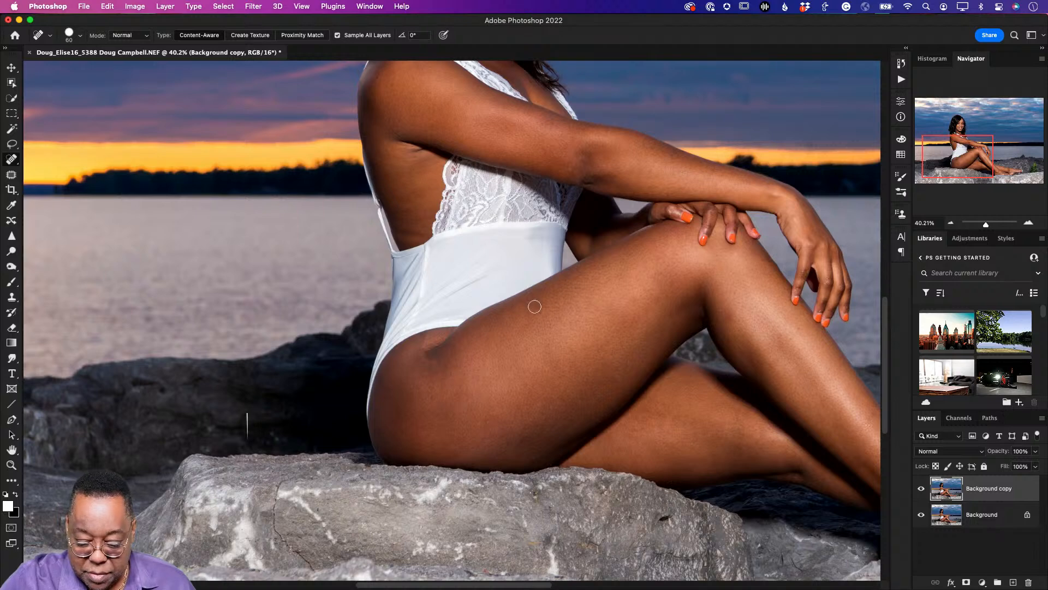
pyautogui.moveTo(541, 300); pyautogui.dragTo(532, 309)
# Check the lower legs and feet for blemishes, then examine the face up close
pyautogui.hscroll(10, 790, 386)
pyautogui.scroll(-3, 789, 385)
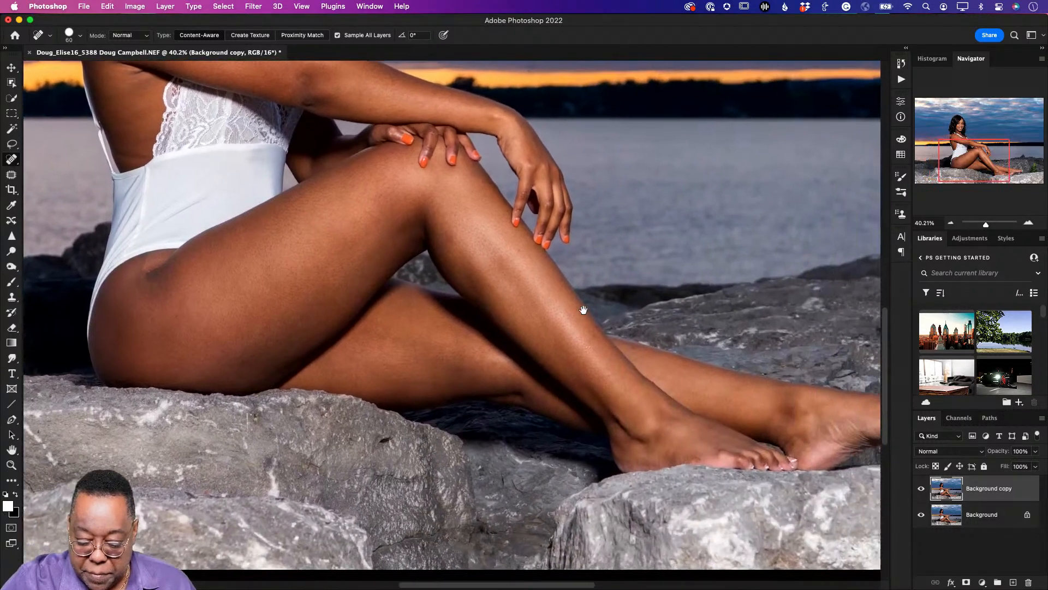
pyautogui.hscroll(2, 763, 414)
pyautogui.hscroll(-10, 682, 401)
pyautogui.scroll(4, 682, 401)
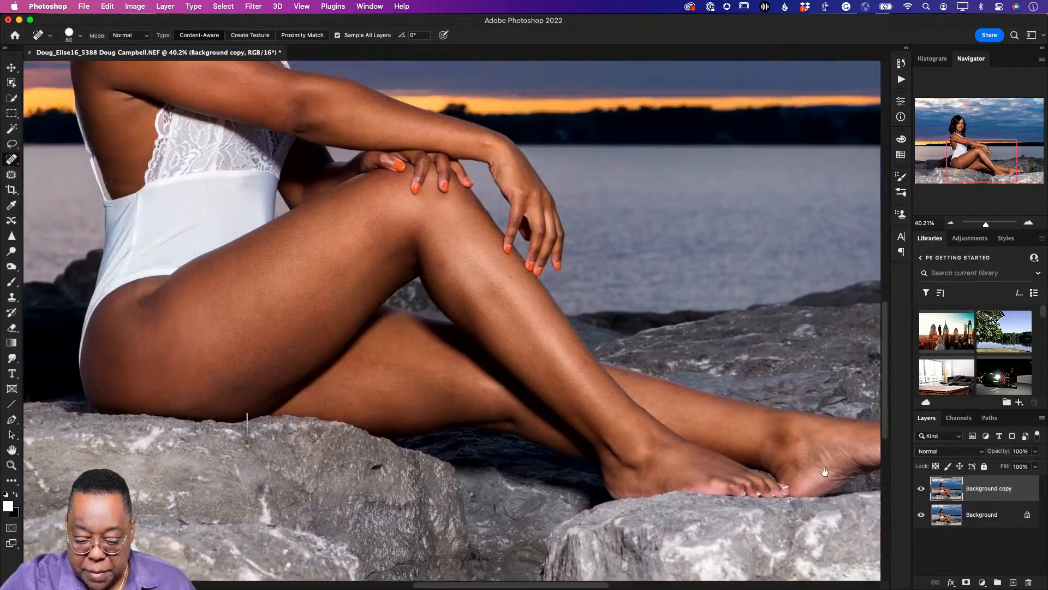
pyautogui.scroll(5, 645, 399)
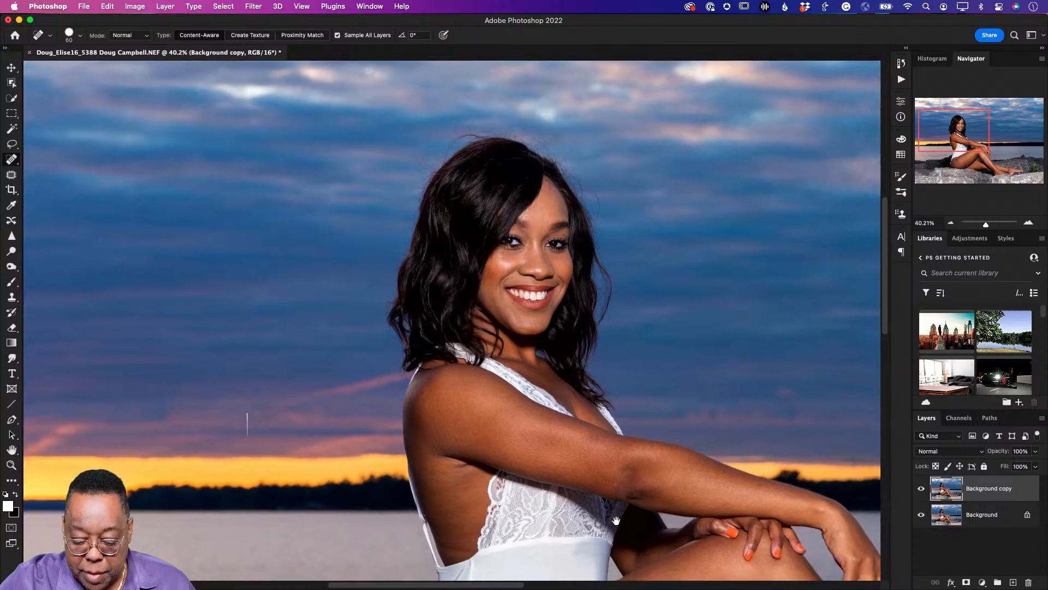
pyautogui.press('z')
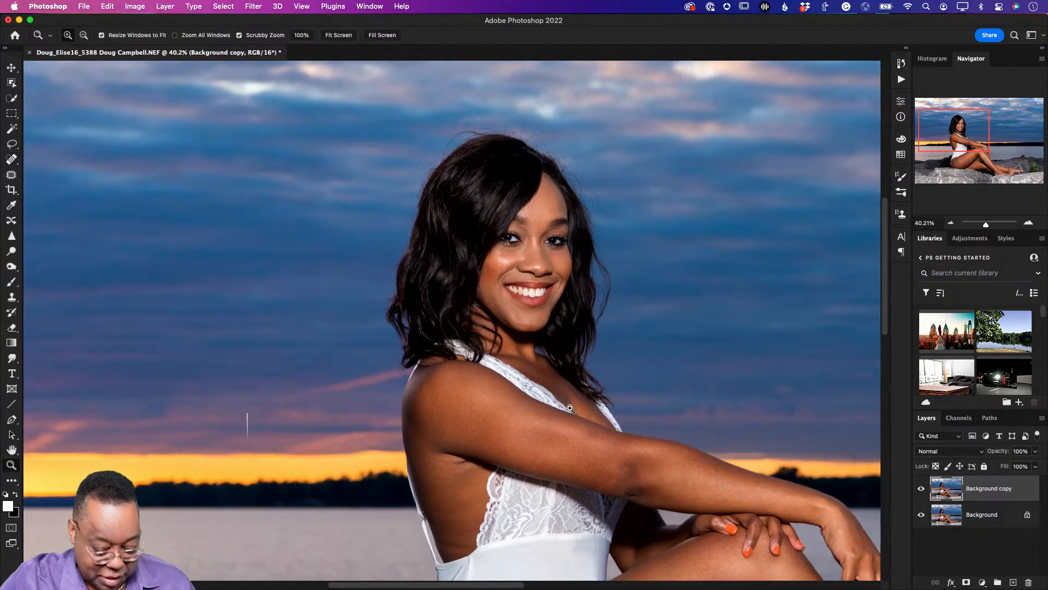
pyautogui.moveTo(575, 411)
pyautogui.mouseDown()
pyautogui.moveTo(613, 445)
pyautogui.moveTo(622, 440)
pyautogui.mouseUp()
pyautogui.scroll(5, 600, 437)
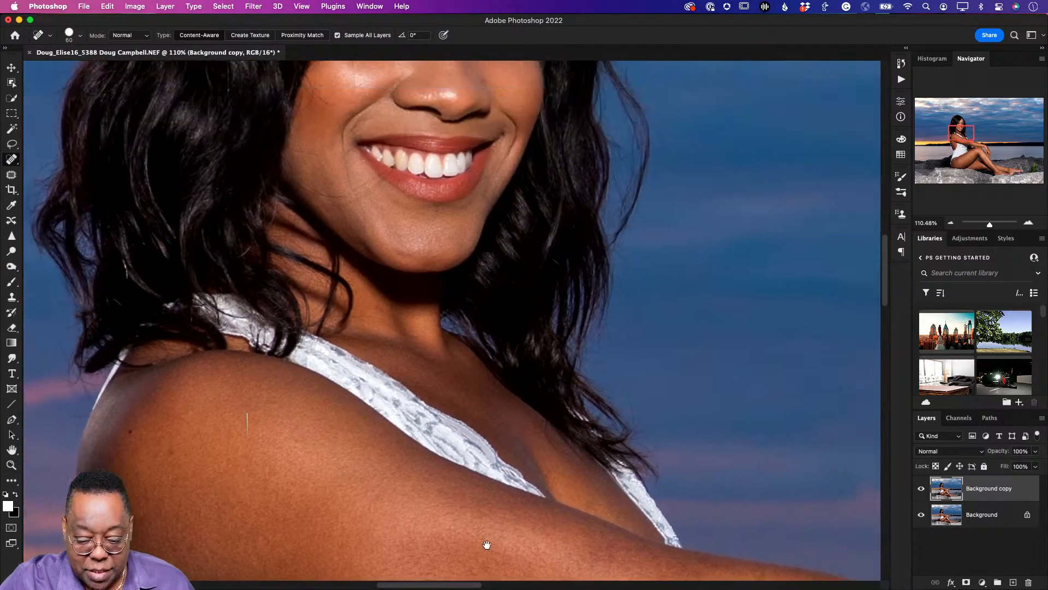
pyautogui.scroll(5, 628, 481)
pyautogui.hscroll(-3, 628, 480)
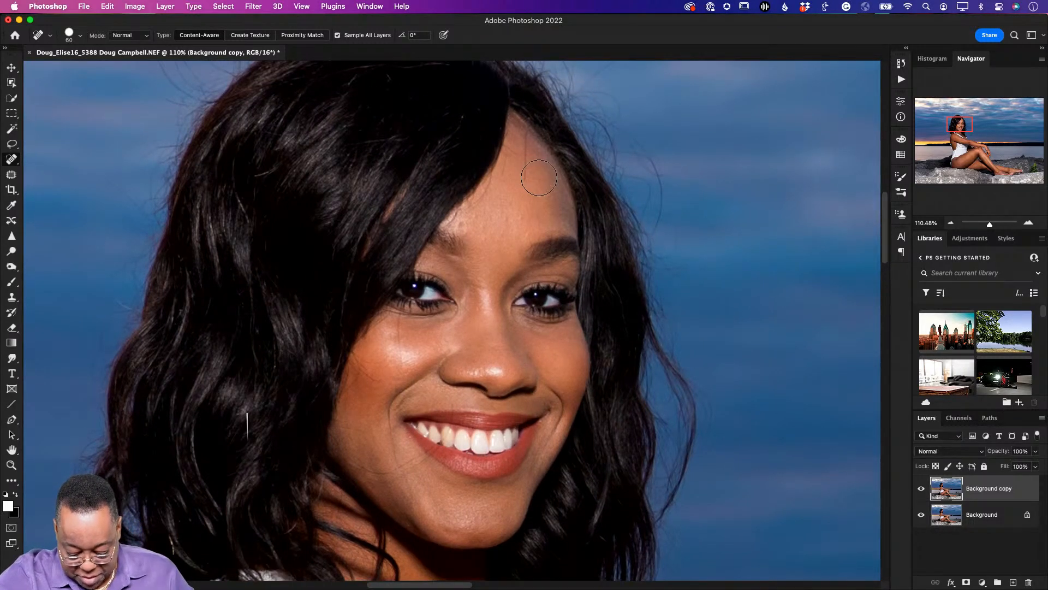
# Remove the stray hair strand running down the forehead with the Spot Healing Brush at size 20
pyautogui.press('[')
pyautogui.press('[')
pyautogui.press('[')
pyautogui.press('[')
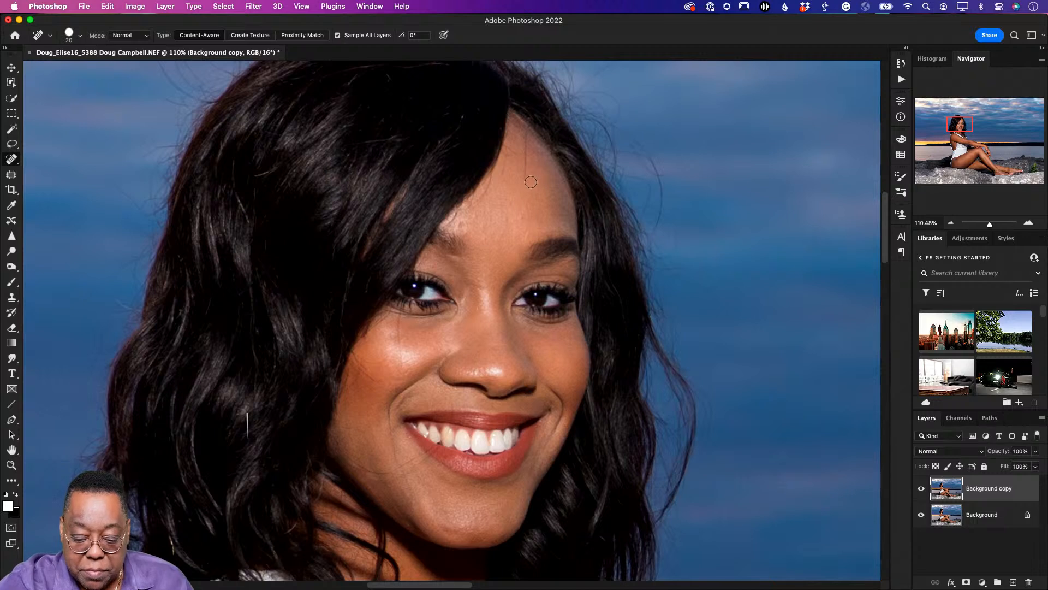
pyautogui.moveTo(531, 182); pyautogui.dragTo(525, 132)
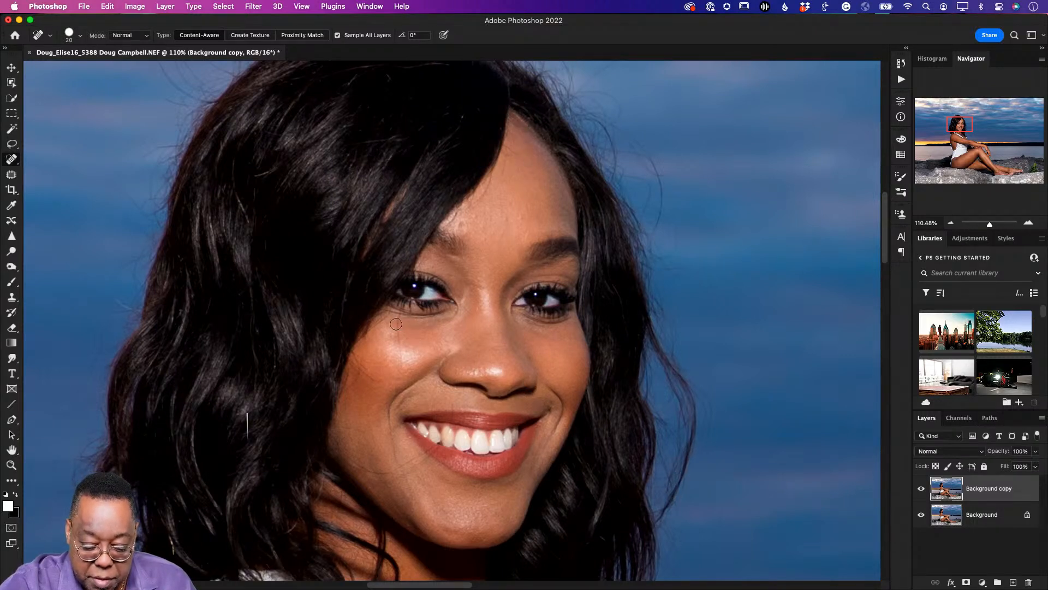
# Heal away the fine stray hairs crossing the cheek and the skin between mouth and jaw
pyautogui.moveTo(400, 317); pyautogui.dragTo(411, 387)
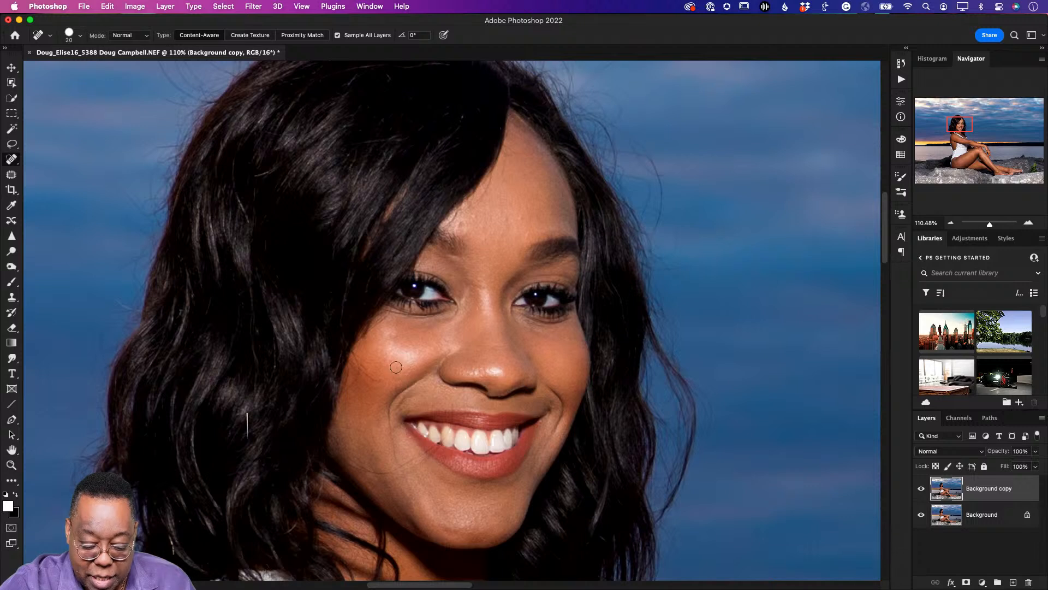
pyautogui.click(371, 380)
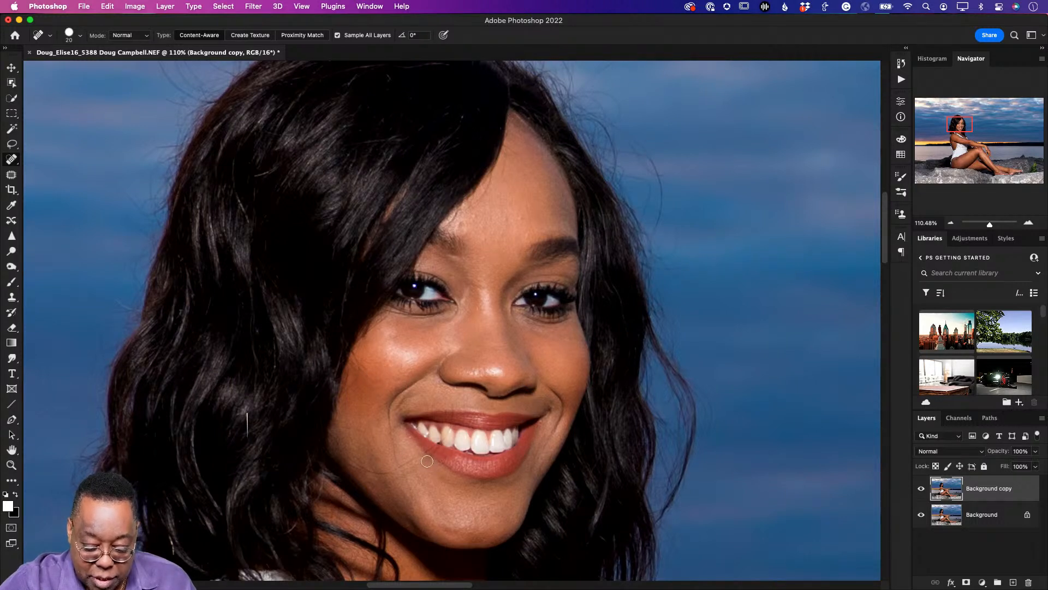
pyautogui.moveTo(427, 461); pyautogui.dragTo(365, 486)
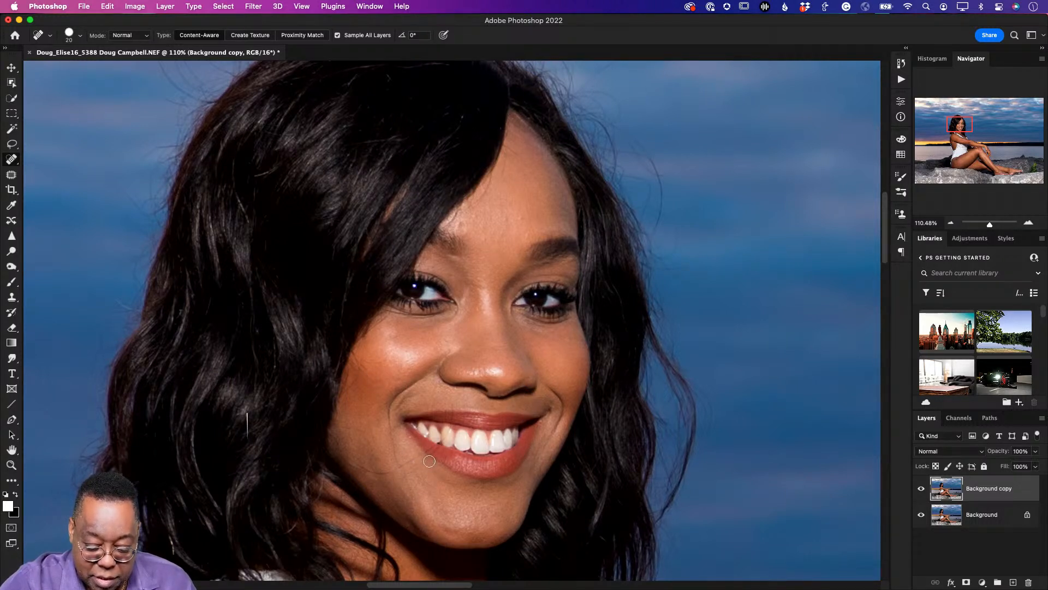
pyautogui.moveTo(430, 461); pyautogui.dragTo(359, 482)
pyautogui.moveTo(370, 427); pyautogui.dragTo(336, 427)
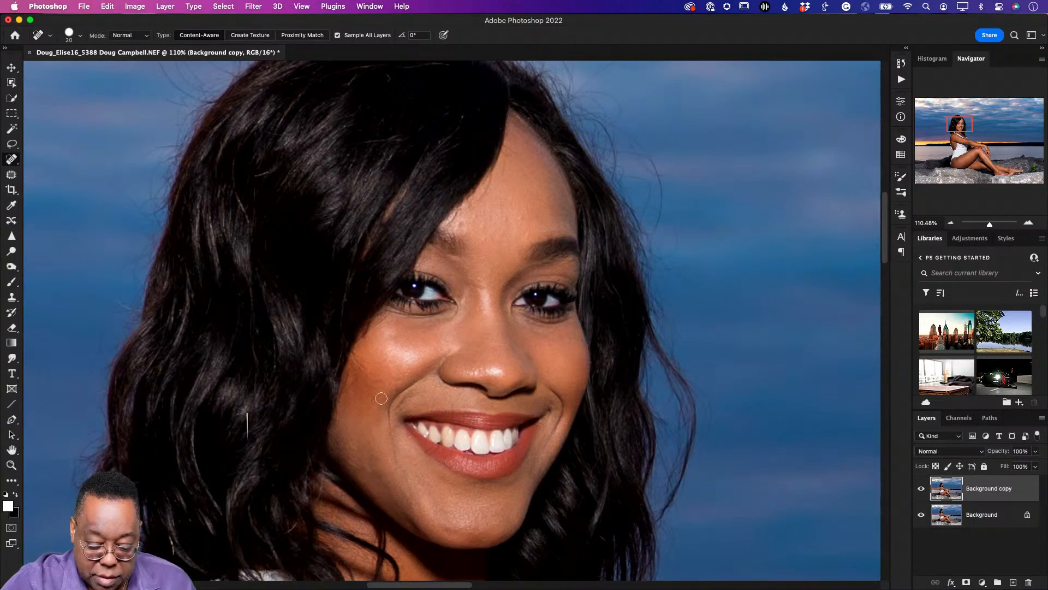
pyautogui.moveTo(396, 363); pyautogui.dragTo(369, 363)
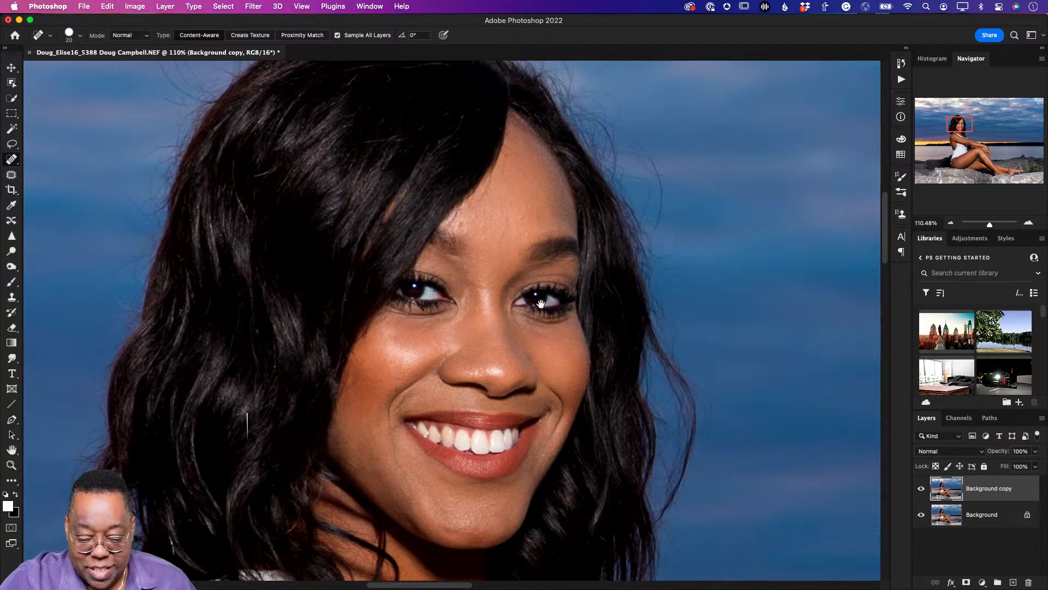
# Remove the longest flyaway hairs against the sky above and on both sides of the head
pyautogui.scroll(5, 541, 304)
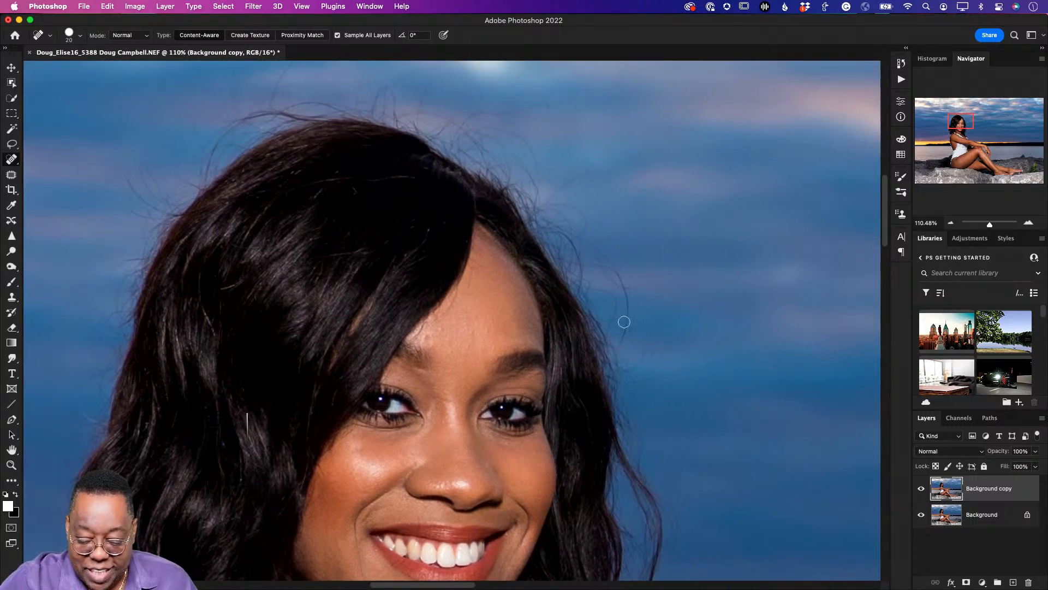
pyautogui.moveTo(622, 346)
pyautogui.mouseDown()
pyautogui.moveTo(627, 297)
pyautogui.moveTo(609, 252)
pyautogui.mouseUp()
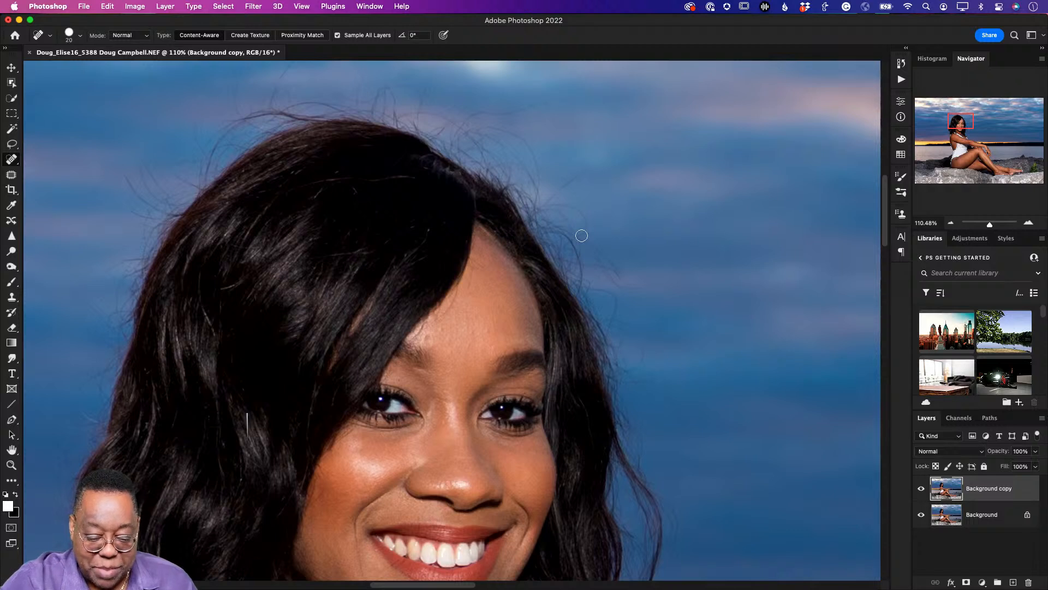
pyautogui.moveTo(405, 299); pyautogui.dragTo(402, 417)
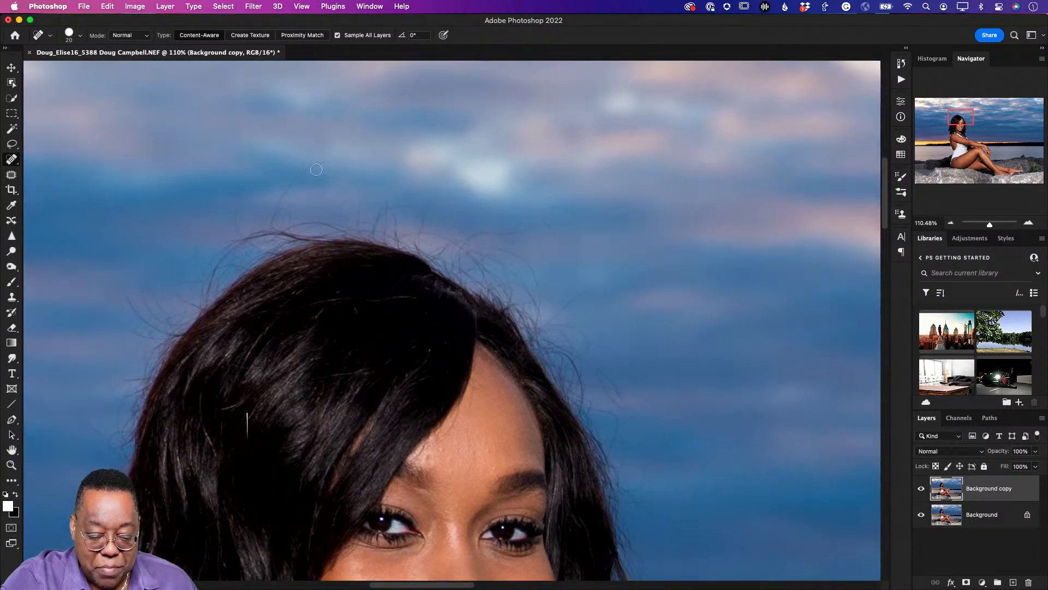
pyautogui.moveTo(327, 163)
pyautogui.mouseDown()
pyautogui.moveTo(287, 192)
pyautogui.moveTo(270, 229)
pyautogui.mouseUp()
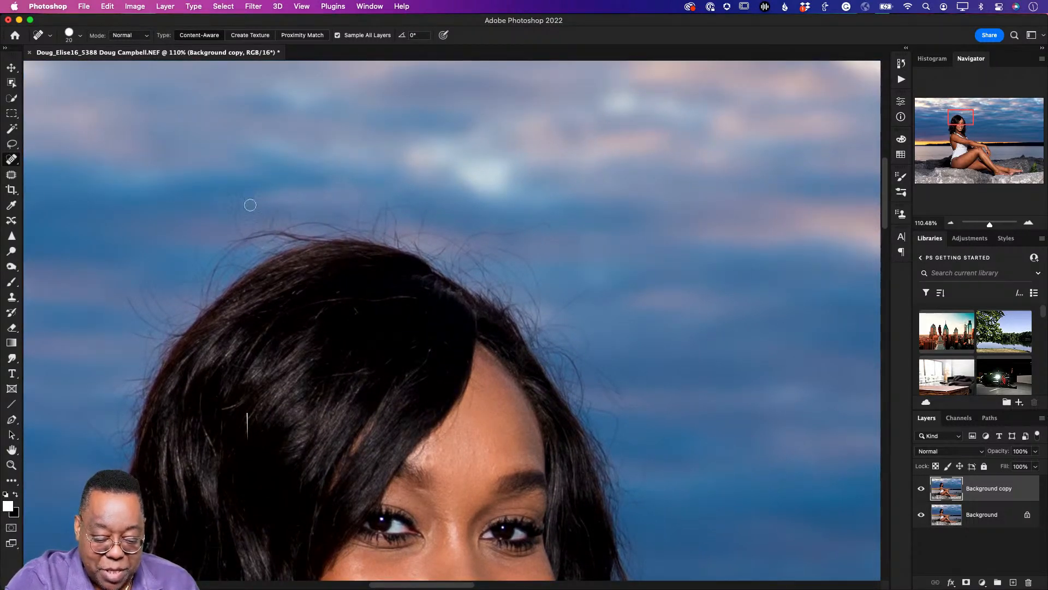
pyautogui.moveTo(141, 290); pyautogui.dragTo(157, 329)
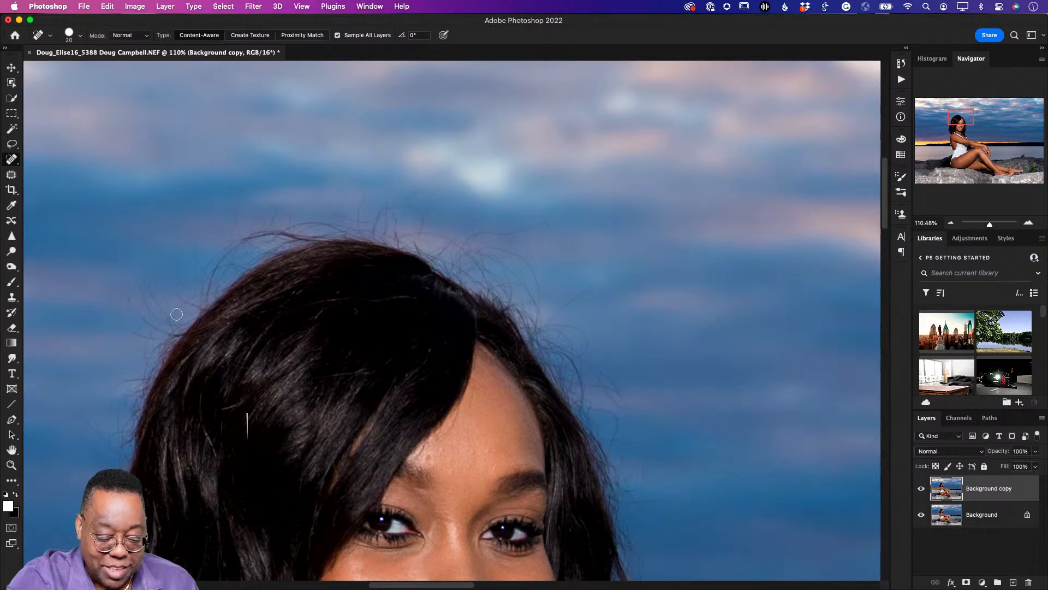
pyautogui.moveTo(140, 288); pyautogui.dragTo(153, 328)
pyautogui.moveTo(122, 289)
pyautogui.mouseDown()
pyautogui.moveTo(151, 345)
pyautogui.moveTo(129, 296)
pyautogui.moveTo(155, 314)
pyautogui.mouseUp()
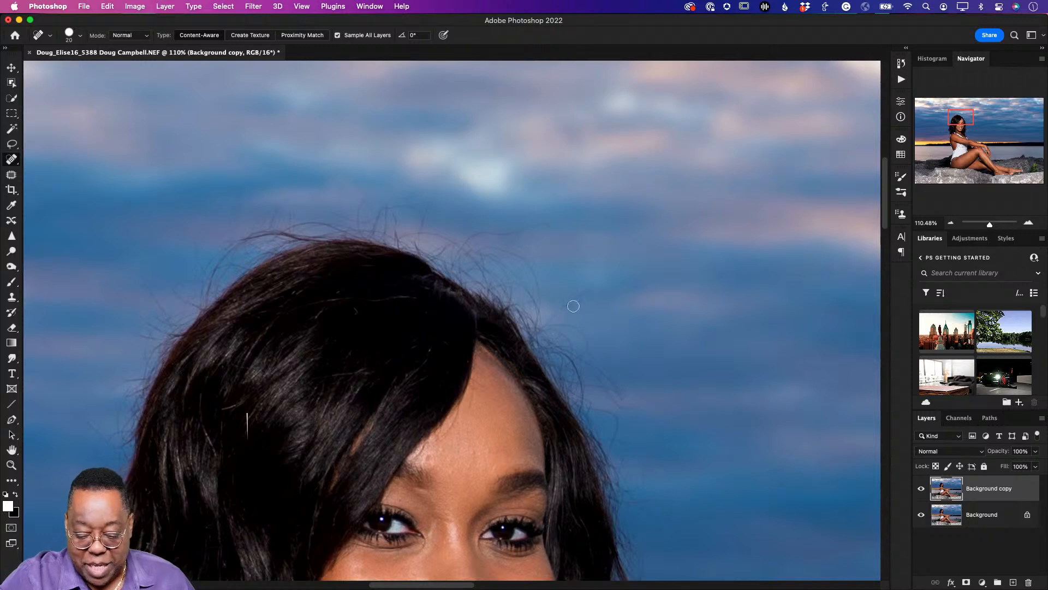
pyautogui.moveTo(572, 302); pyautogui.dragTo(555, 320)
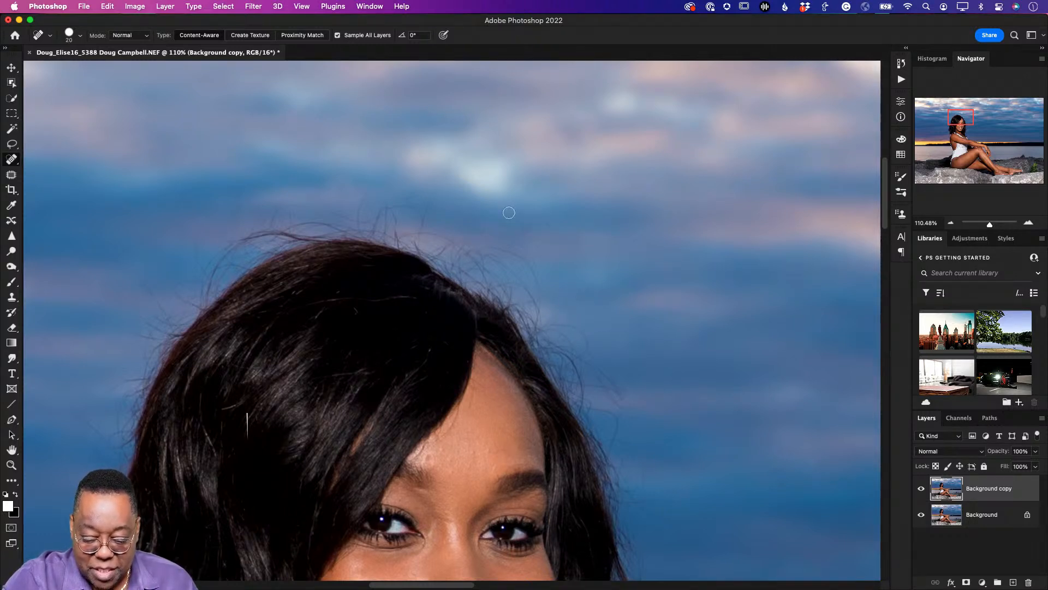
# Frame the face and set the Clone Stamp tool to Darken mode at 40% opacity
pyautogui.moveTo(570, 474); pyautogui.dragTo(592, 185)
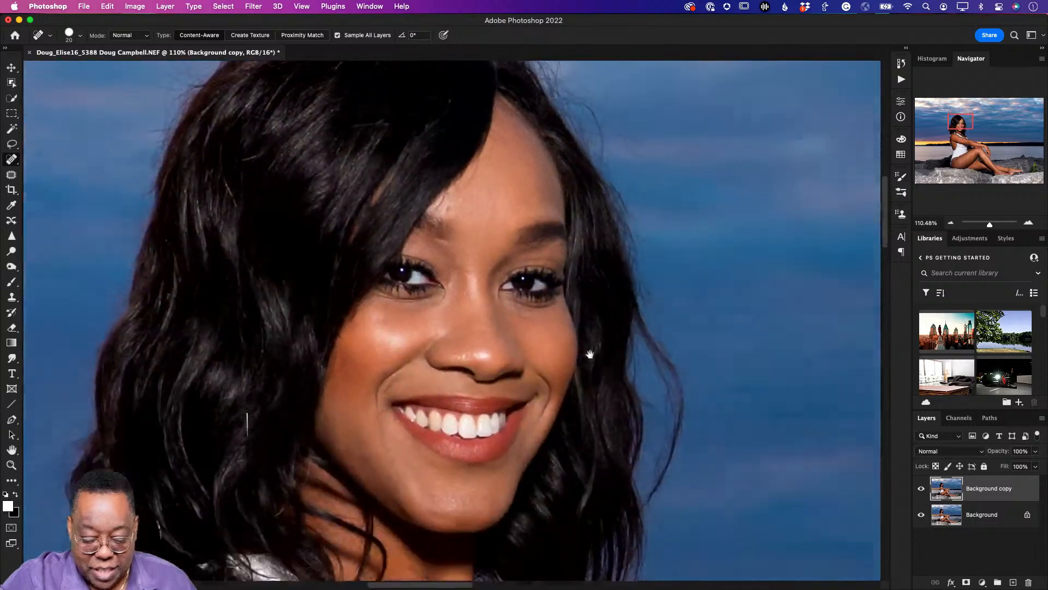
pyautogui.moveTo(497, 118)
pyautogui.mouseDown()
pyautogui.moveTo(493, 103)
pyautogui.moveTo(443, 164)
pyautogui.mouseUp()
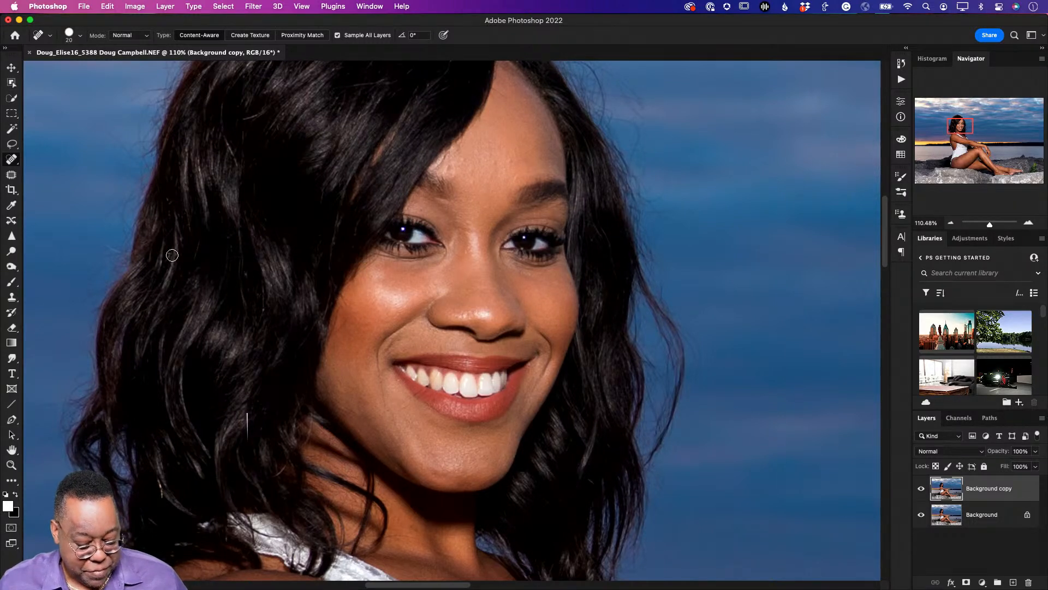
pyautogui.press('s')
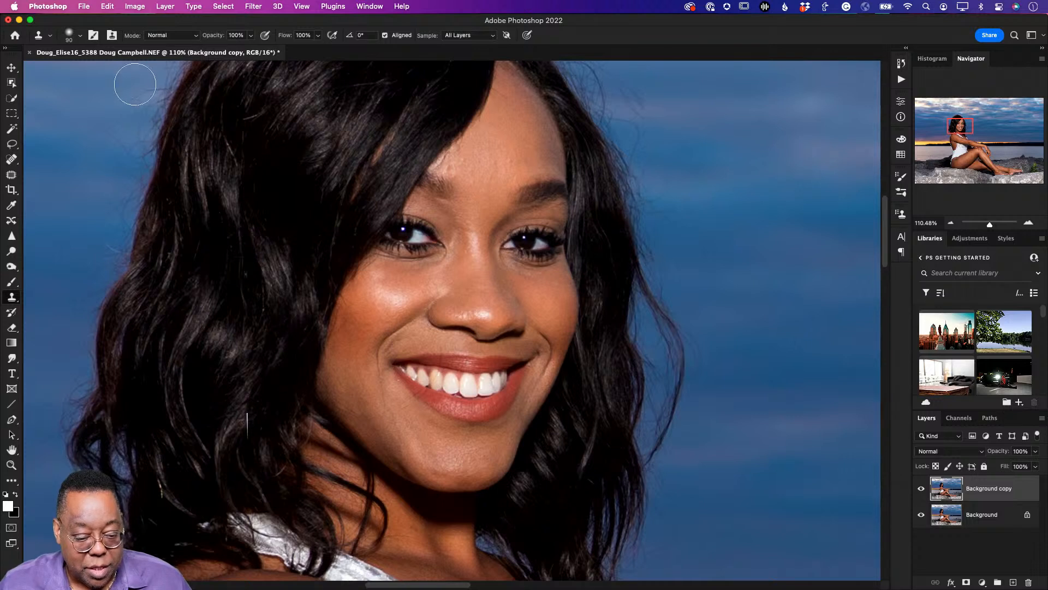
pyautogui.click(195, 36)
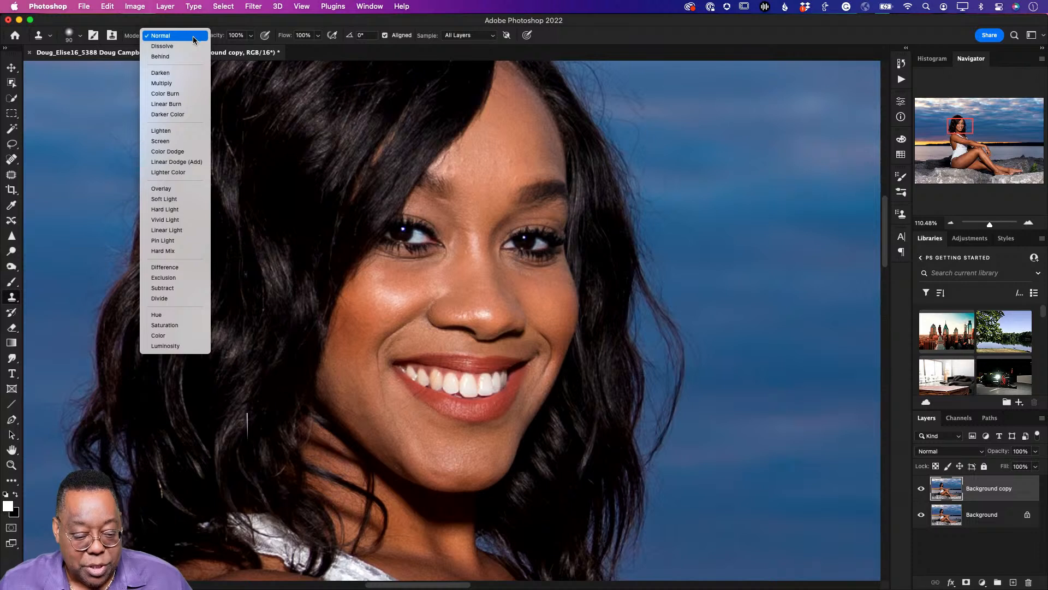
pyautogui.click(186, 72)
pyautogui.click(252, 36)
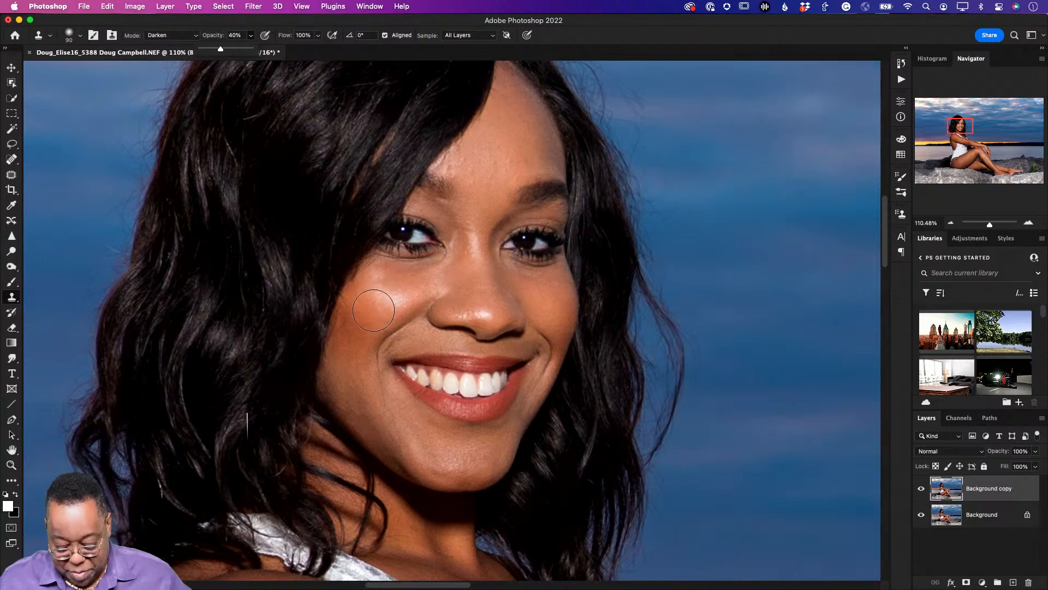
# Tone down the shine on the cheek beside the nose with the Clone Stamp at brush size 70, sampling darker cheek skin
pyautogui.press('[')
pyautogui.press('[')
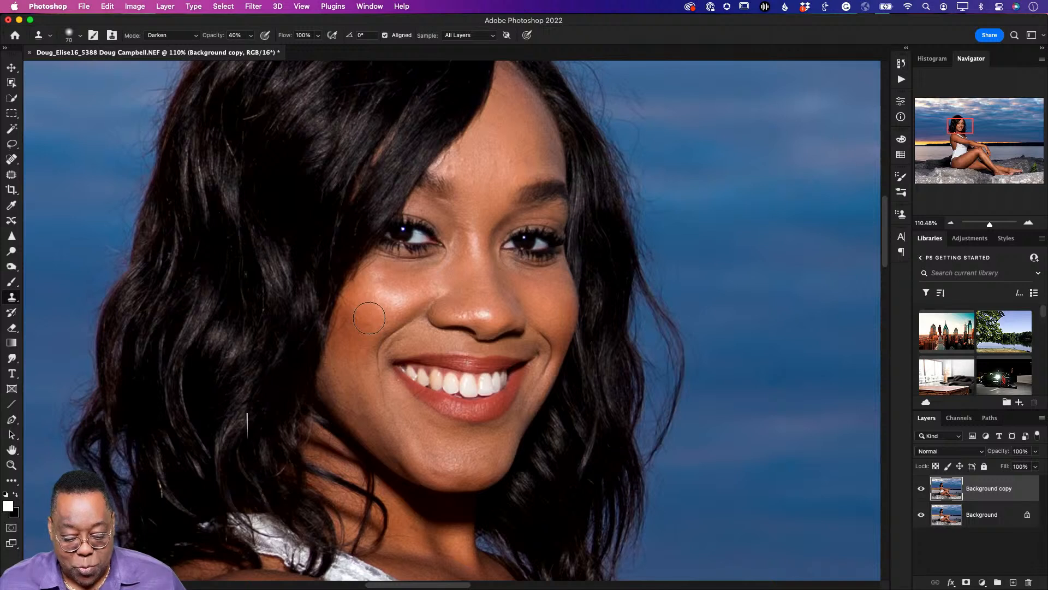
pyautogui.keyDown('alt'); pyautogui.click(367, 319); pyautogui.keyUp('alt')
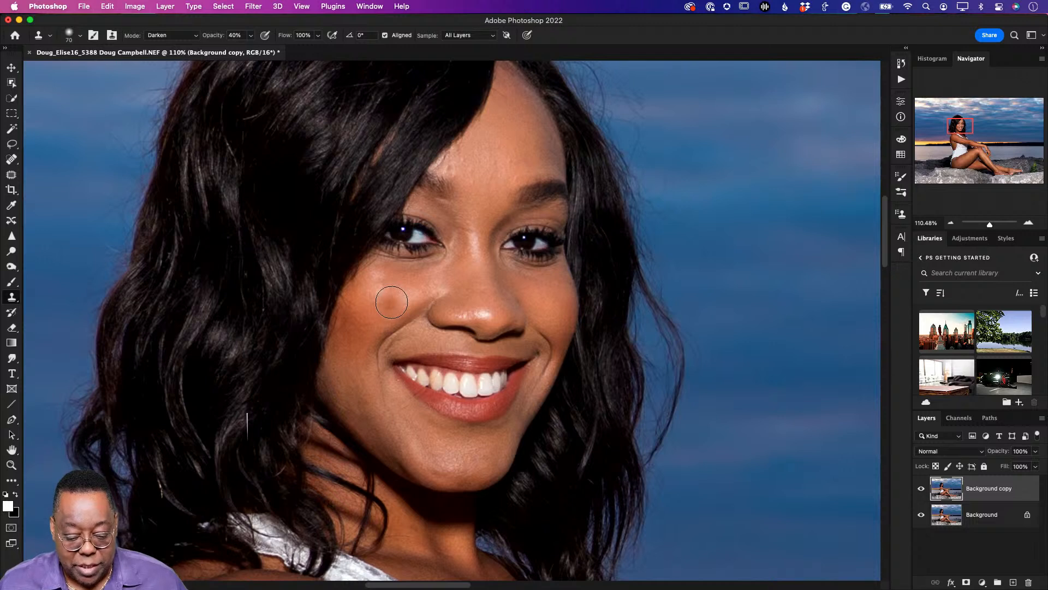
pyautogui.moveTo(392, 302)
pyautogui.mouseDown()
pyautogui.moveTo(346, 305)
pyautogui.moveTo(384, 294)
pyautogui.moveTo(399, 309)
pyautogui.moveTo(413, 303)
pyautogui.moveTo(344, 310)
pyautogui.moveTo(371, 282)
pyautogui.mouseUp()
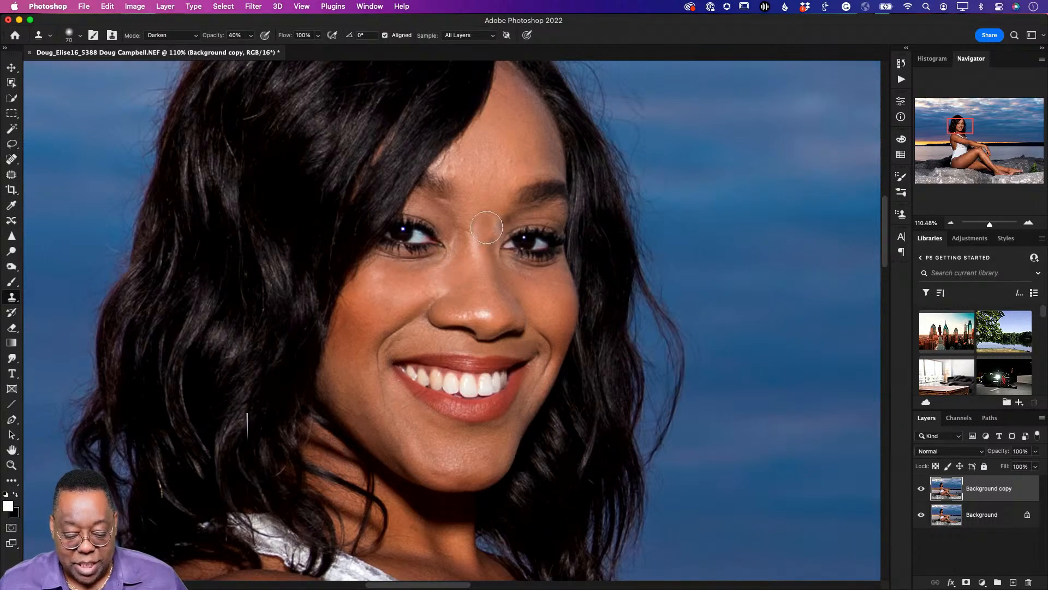
# Clone away the shine between the eyes and along the nose bridge, reducing the brush size to 35
pyautogui.moveTo(490, 232); pyautogui.dragTo(489, 219)
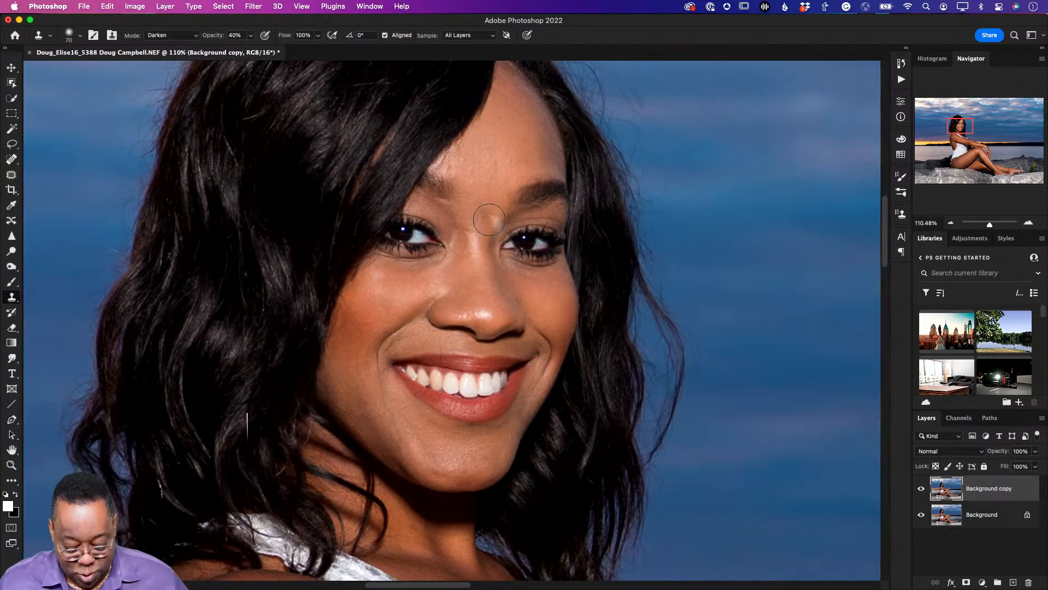
pyautogui.press('[')
pyautogui.press('[')
pyautogui.press('[')
pyautogui.hscroll(3, 489, 219)
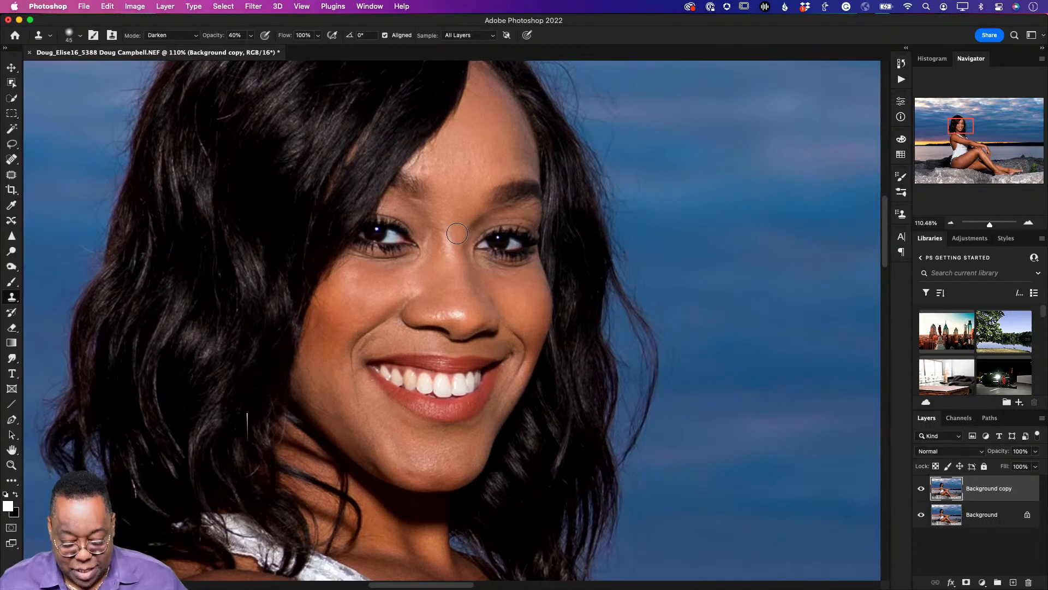
pyautogui.press('[')
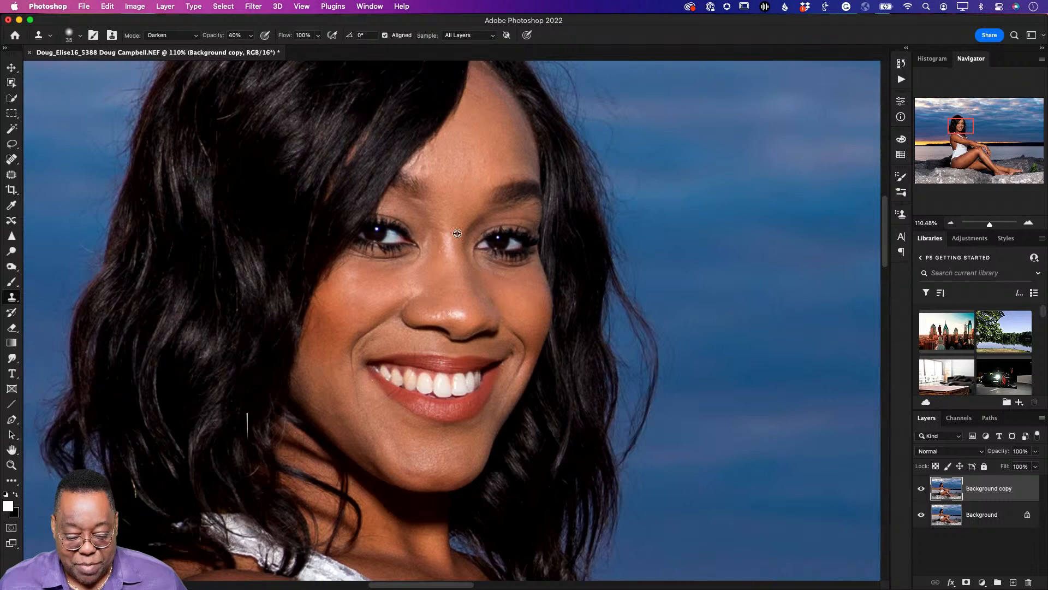
pyautogui.keyDown('alt'); pyautogui.click(457, 233); pyautogui.keyUp('alt')
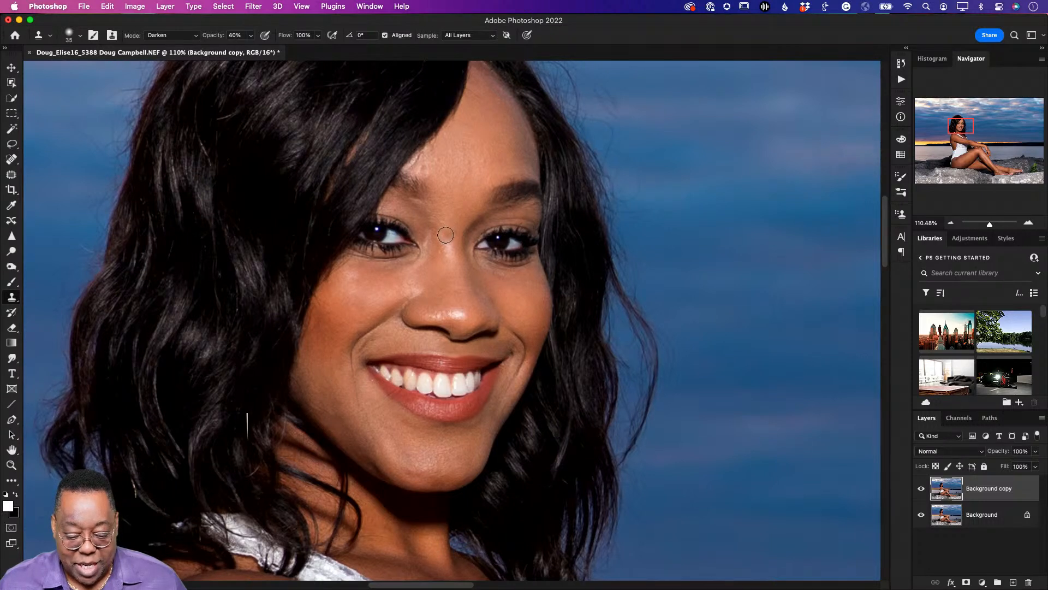
pyautogui.click(445, 235)
pyautogui.moveTo(446, 235); pyautogui.dragTo(443, 248)
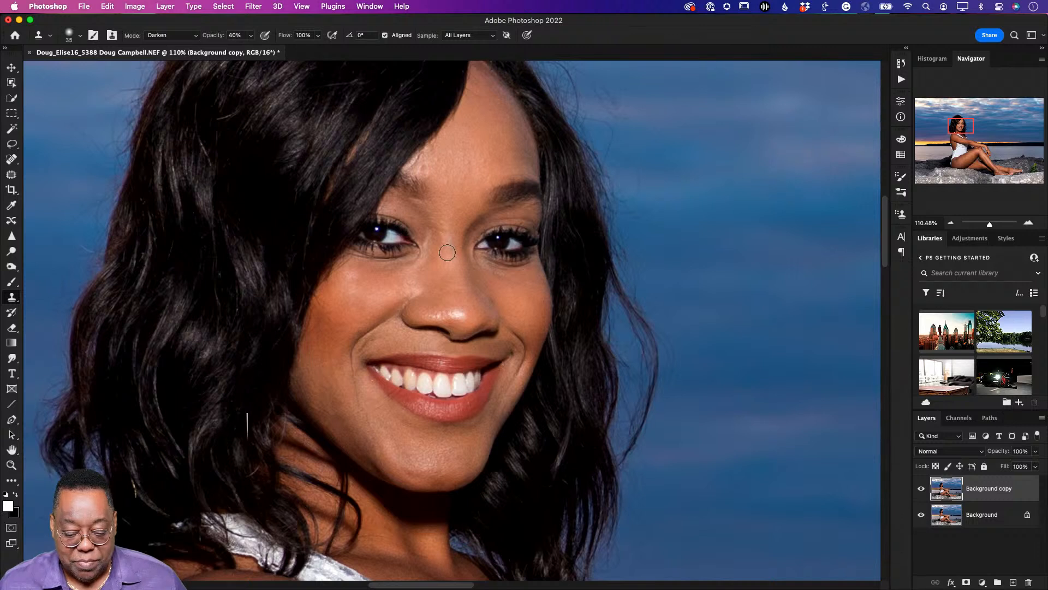
# Reduce the shine on the nose tip and forehead with the Clone Stamp, sampling nearby matte skin for each area
pyautogui.scroll(-1, 449, 273)
pyautogui.hscroll(1, 449, 273)
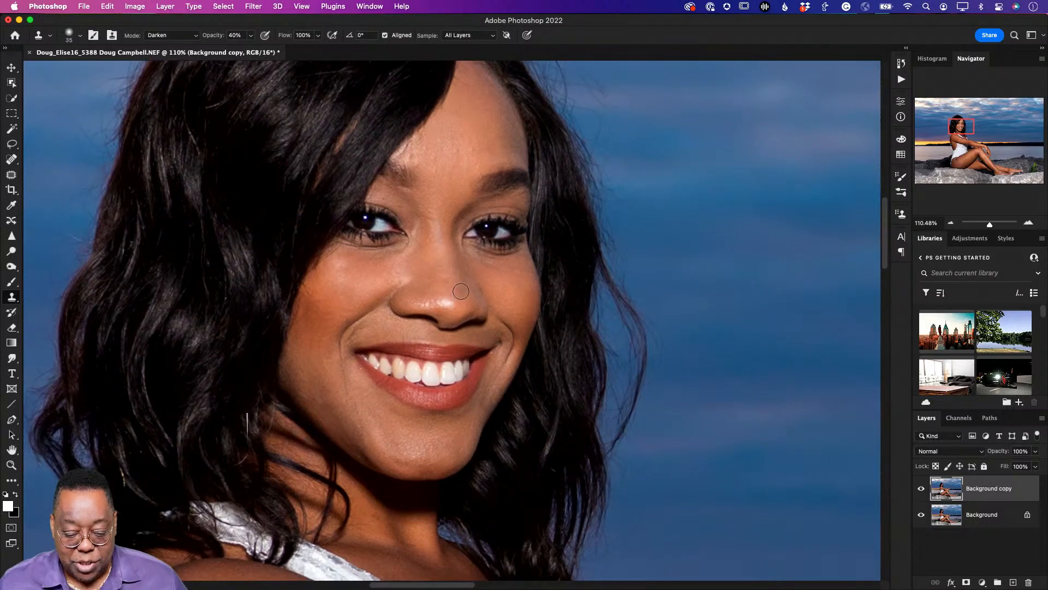
pyautogui.keyDown('alt'); pyautogui.click(447, 292); pyautogui.keyUp('alt')
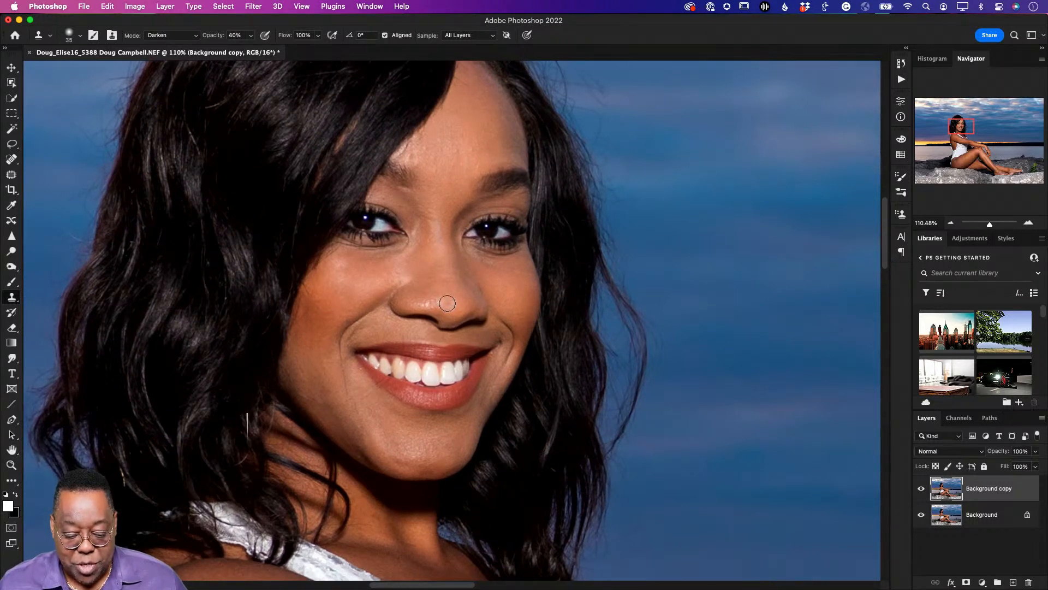
pyautogui.moveTo(448, 303); pyautogui.dragTo(421, 303)
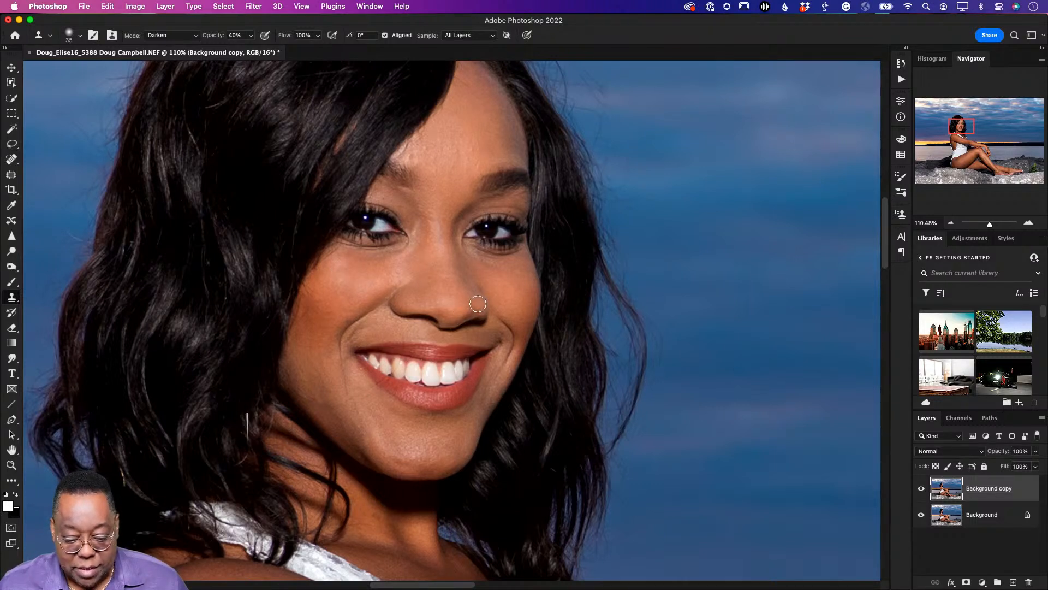
pyautogui.keyDown('alt'); pyautogui.click(431, 158); pyautogui.keyUp('alt')
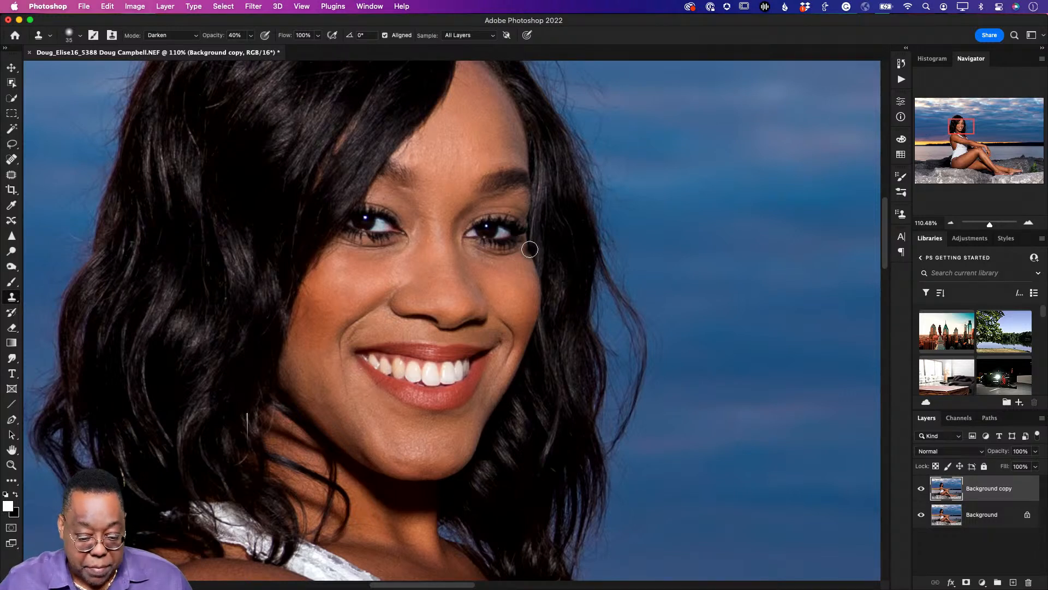
# Heal the small blemishes and bright spots on the forehead and beside the nose bridge with the Spot Healing Brush at size 20
pyautogui.click(11, 160)
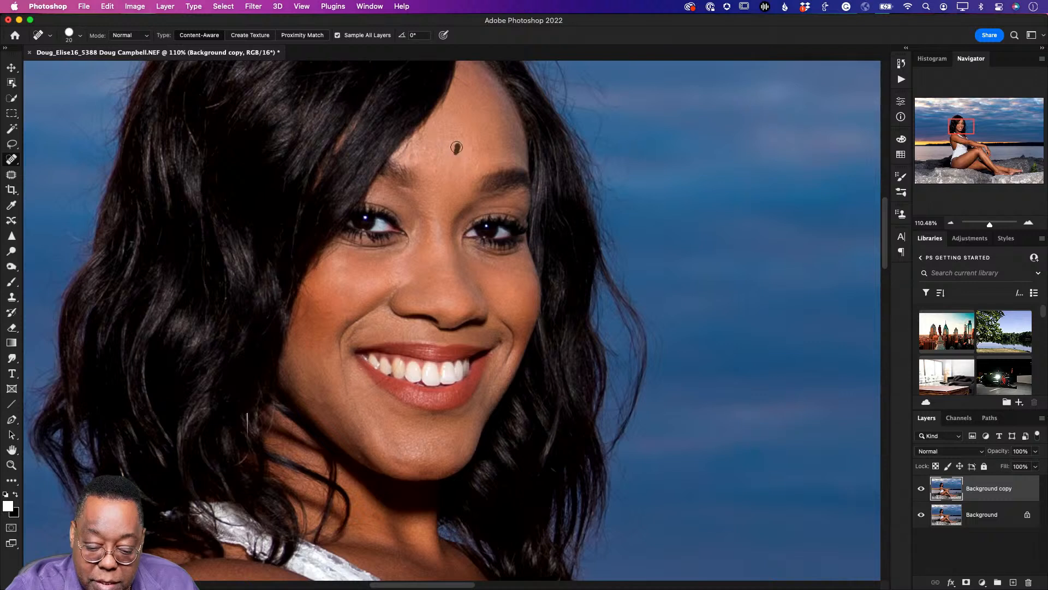
pyautogui.click(441, 155)
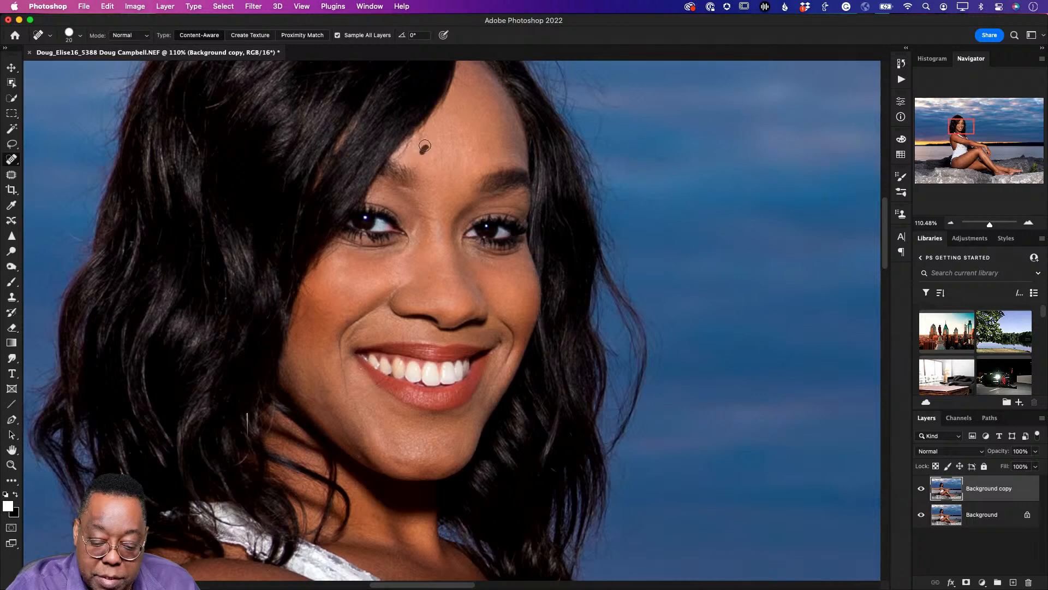
pyautogui.click(459, 136)
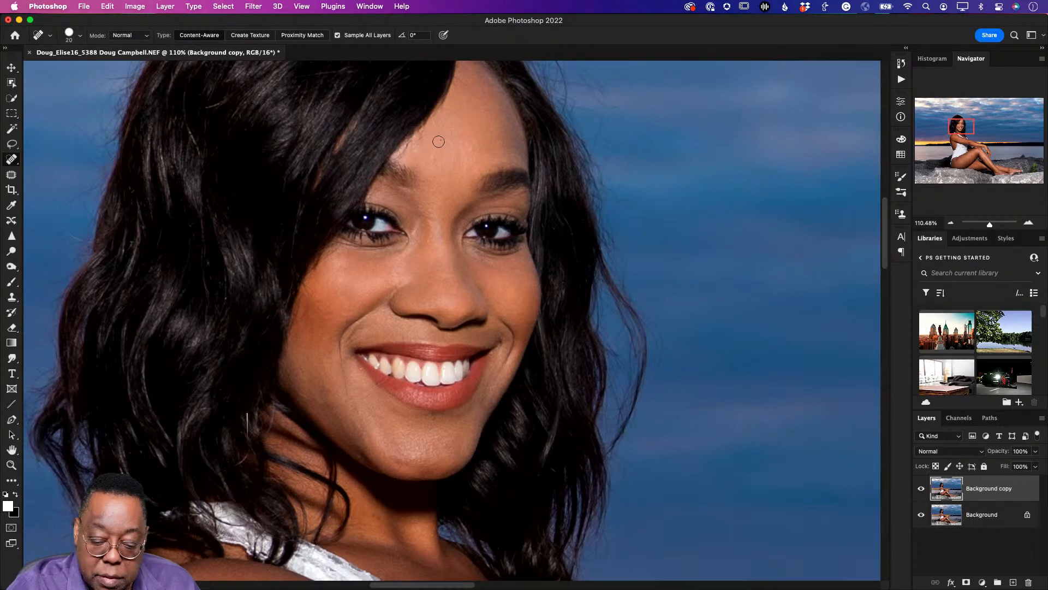
pyautogui.click(435, 160)
pyautogui.click(473, 165)
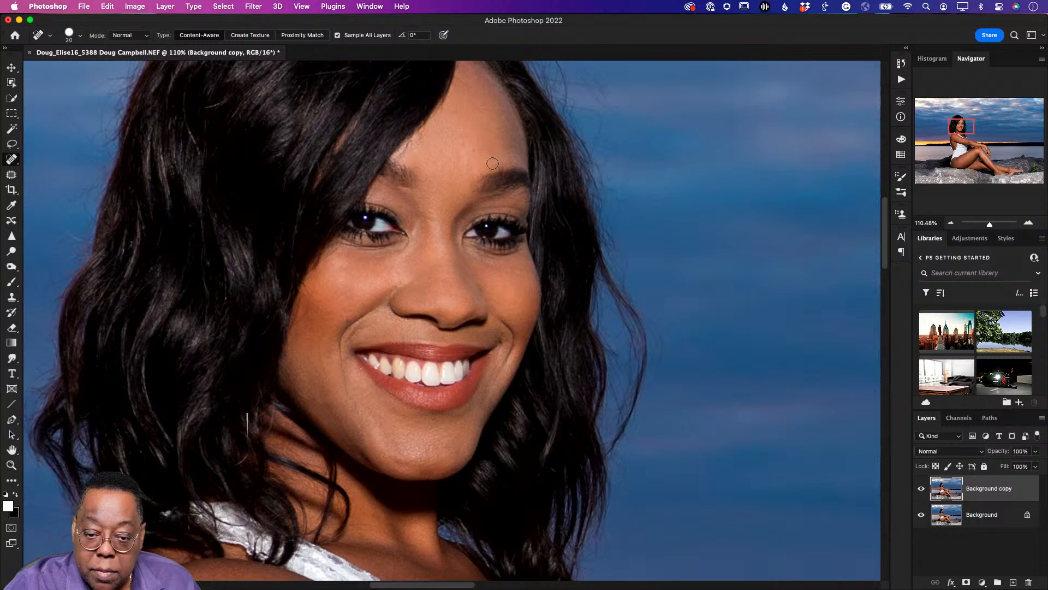
pyautogui.click(473, 162)
pyautogui.click(476, 145)
pyautogui.click(464, 159)
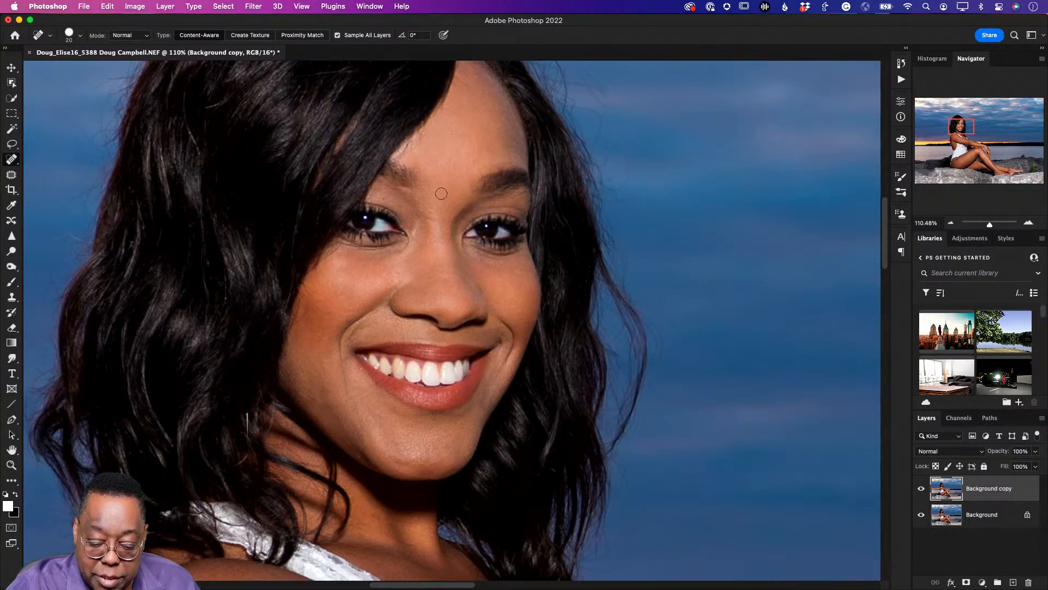
pyautogui.click(416, 228)
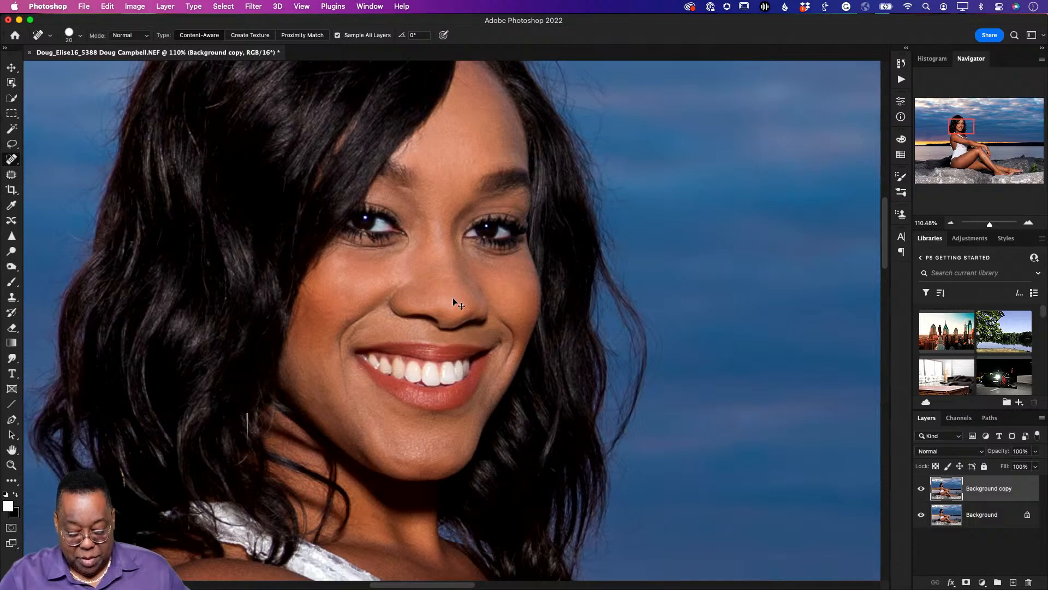
# Fit the whole picture in view and run the Dodge/Burn action on the retouched layer
pyautogui.press('super+0')
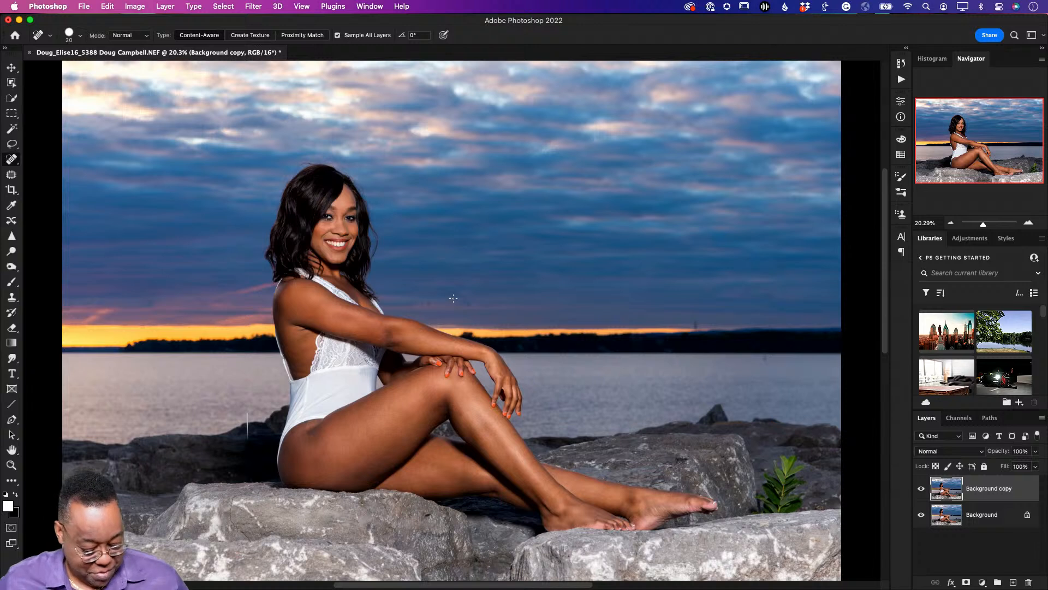
pyautogui.click(902, 79)
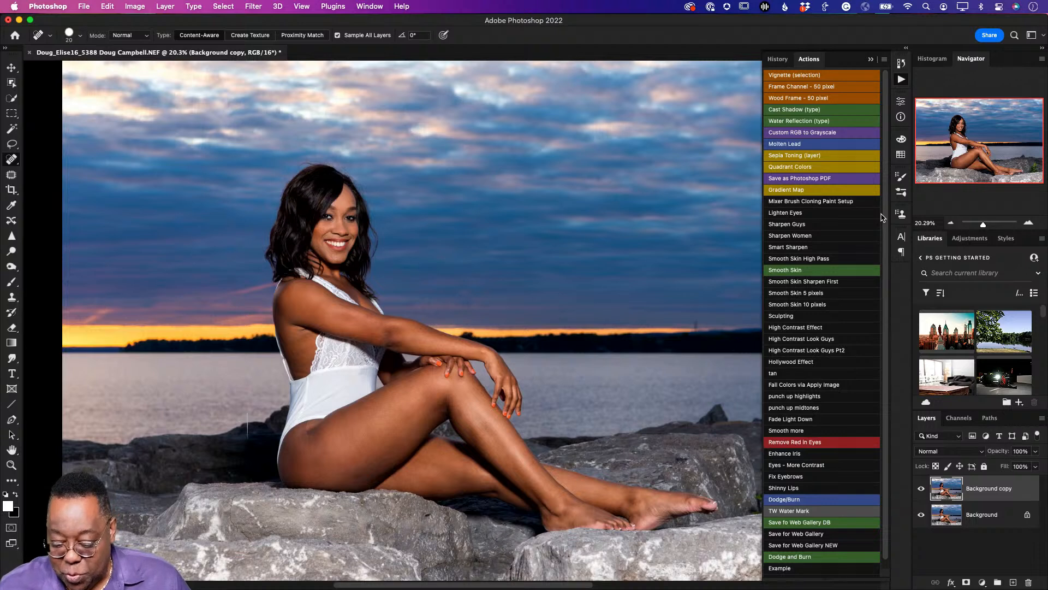
pyautogui.click(798, 500)
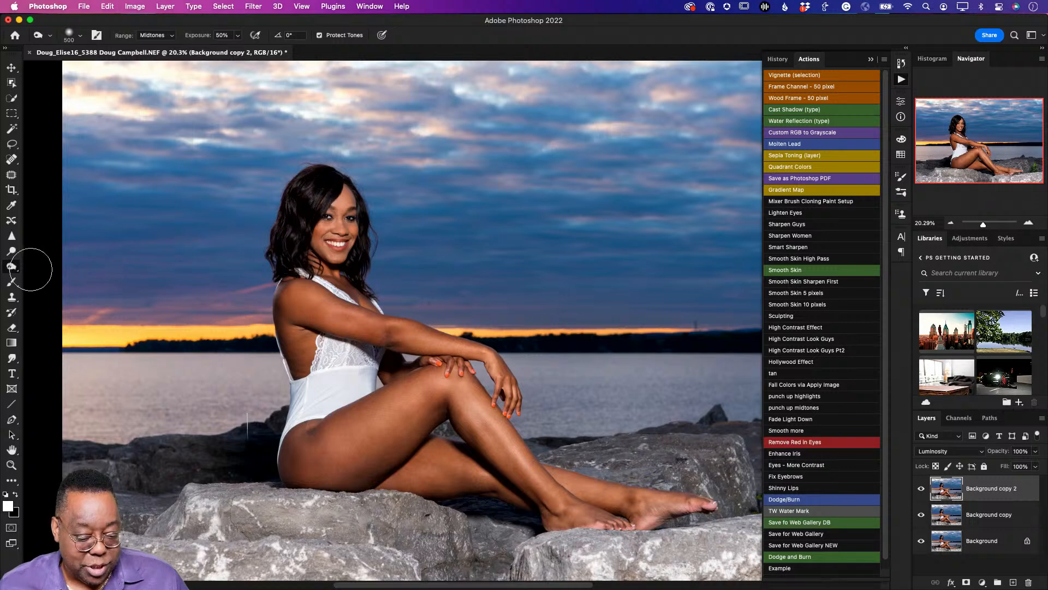
# Frame the face and darken its outer contours with the Burn tool at brush size 80, Midtones range and 50% exposure
pyautogui.hscroll(-3, 404, 318)
pyautogui.hscroll(-2, 404, 318)
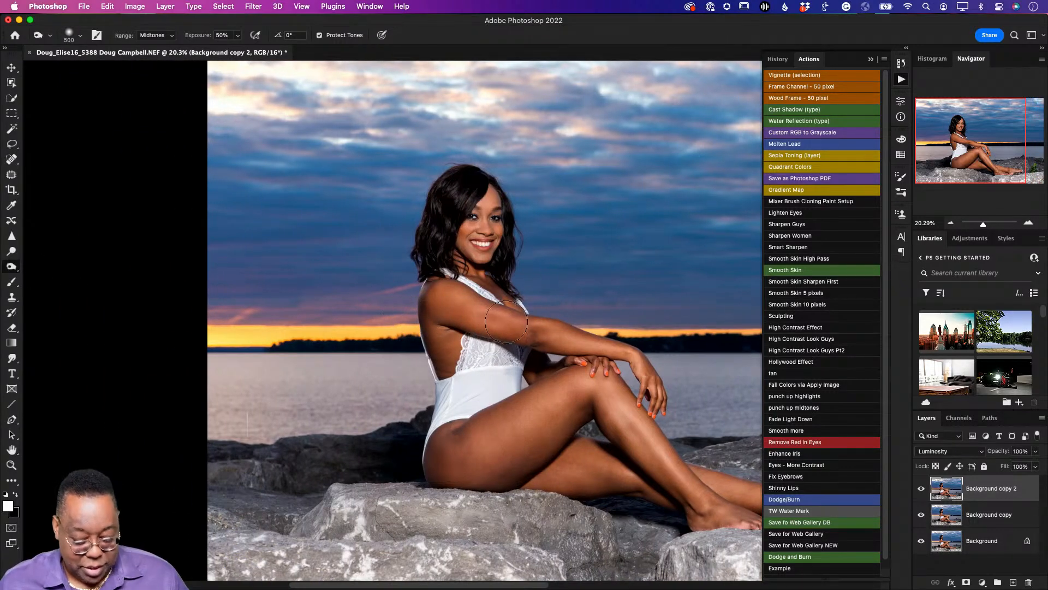
pyautogui.press('z')
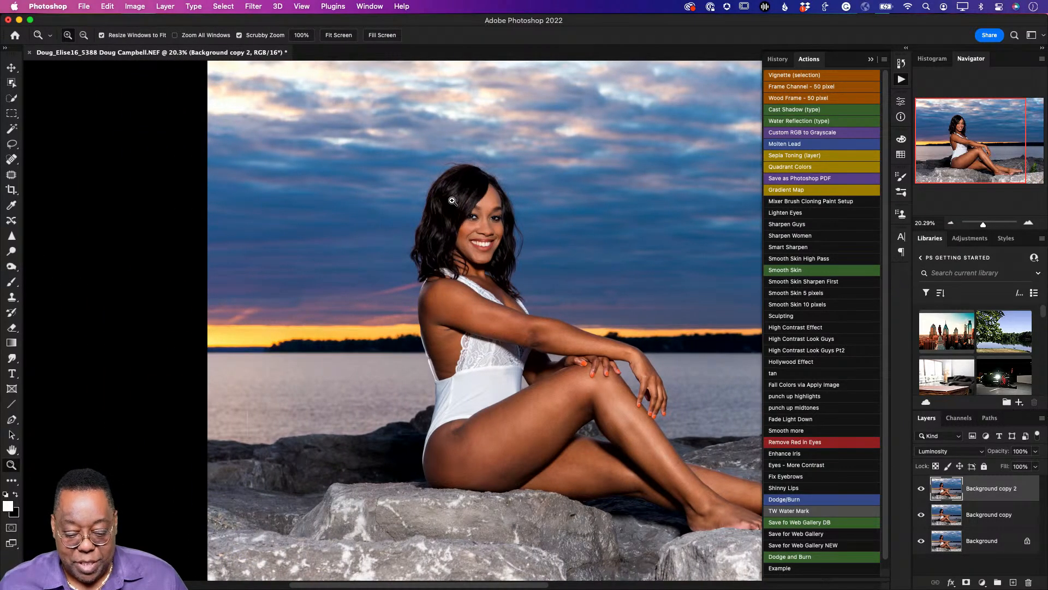
pyautogui.click(485, 251)
pyautogui.press('o')
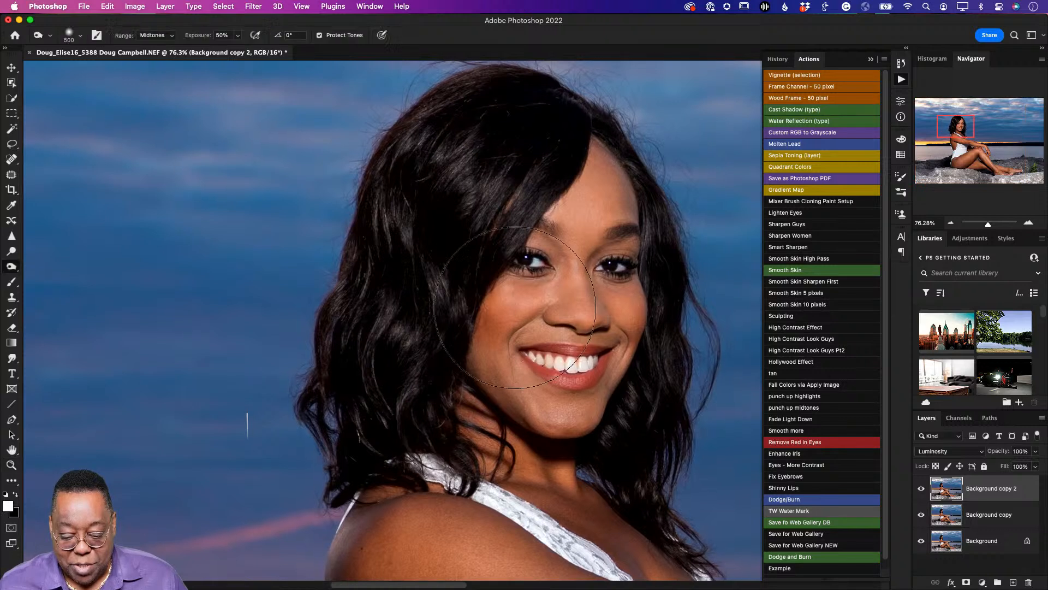
pyautogui.moveTo(605, 338); pyautogui.dragTo(452, 325)
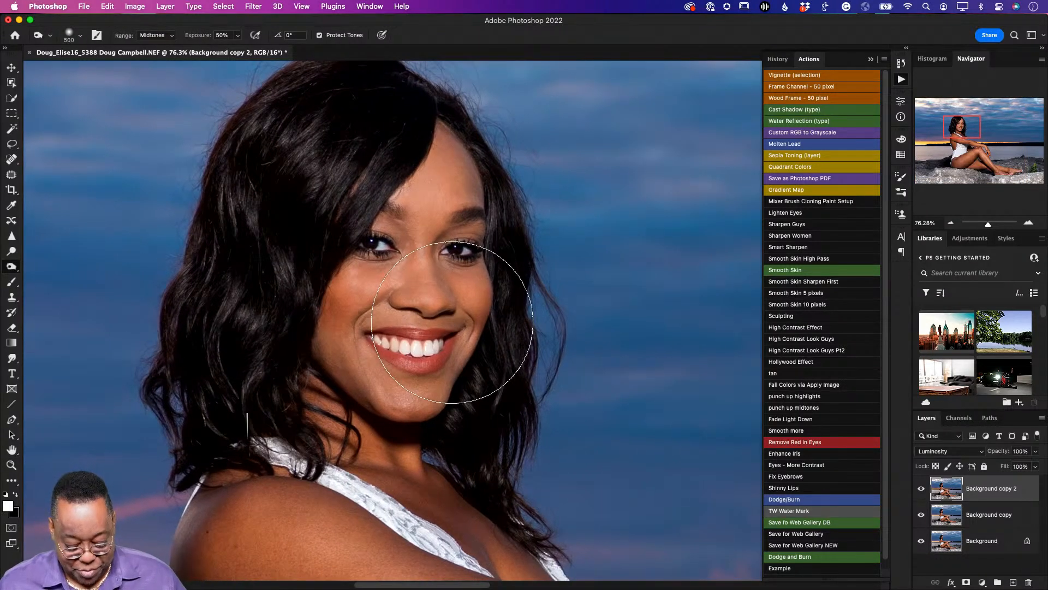
pyautogui.press('[')
pyautogui.press('[')
pyautogui.press('[')
pyautogui.press('[')
pyautogui.press('[')
pyautogui.press('[')
pyautogui.press('[')
pyautogui.press('[')
pyautogui.press('[')
pyautogui.press('[')
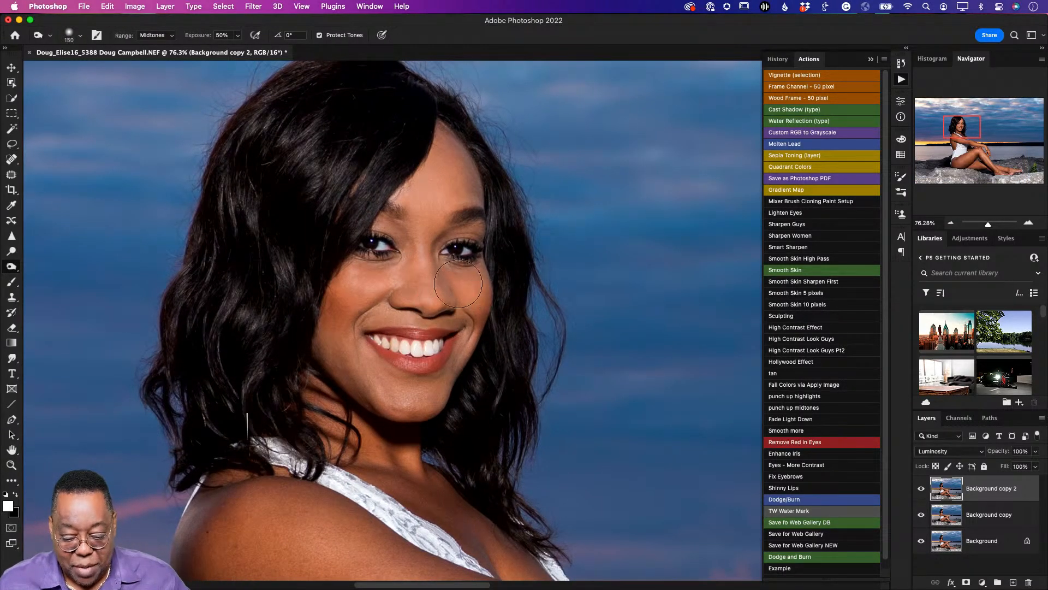
pyautogui.press('[')
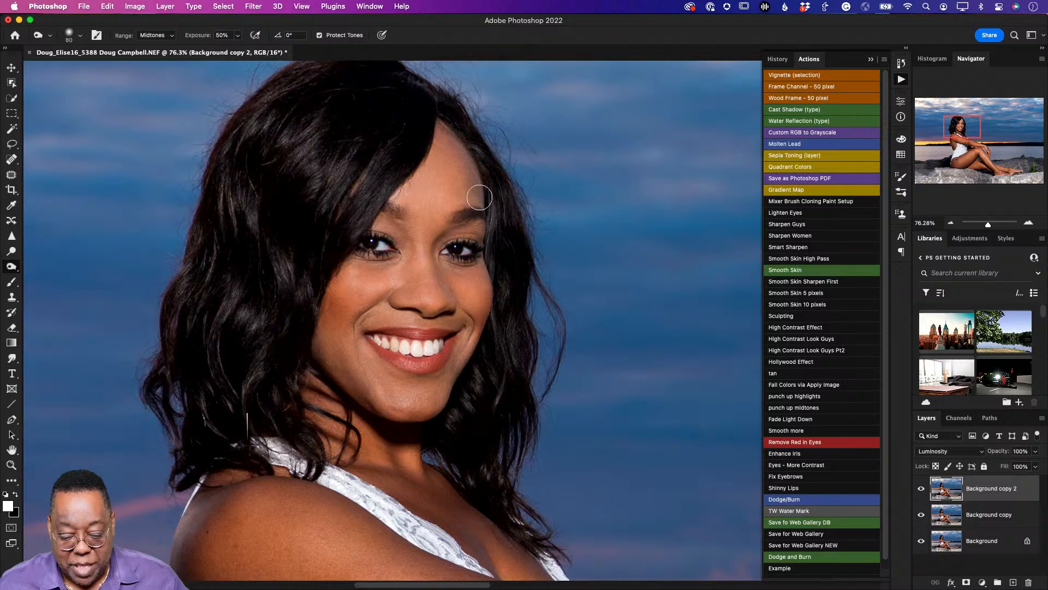
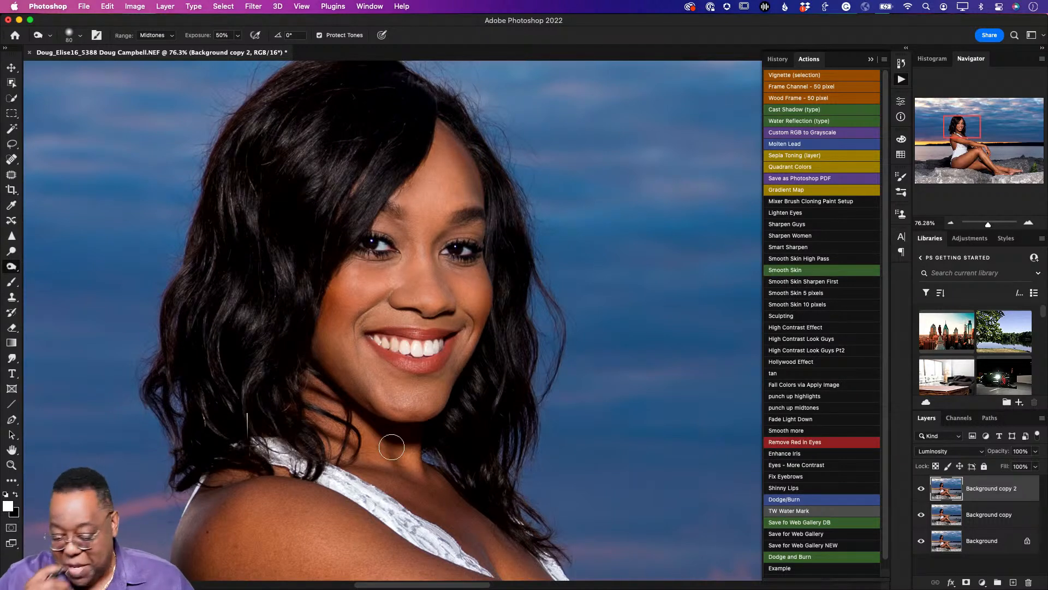
# Brighten the highlight areas of the face with the Dodge tool at brush size 100, Midtones range and 50% exposure
pyautogui.click(11, 251)
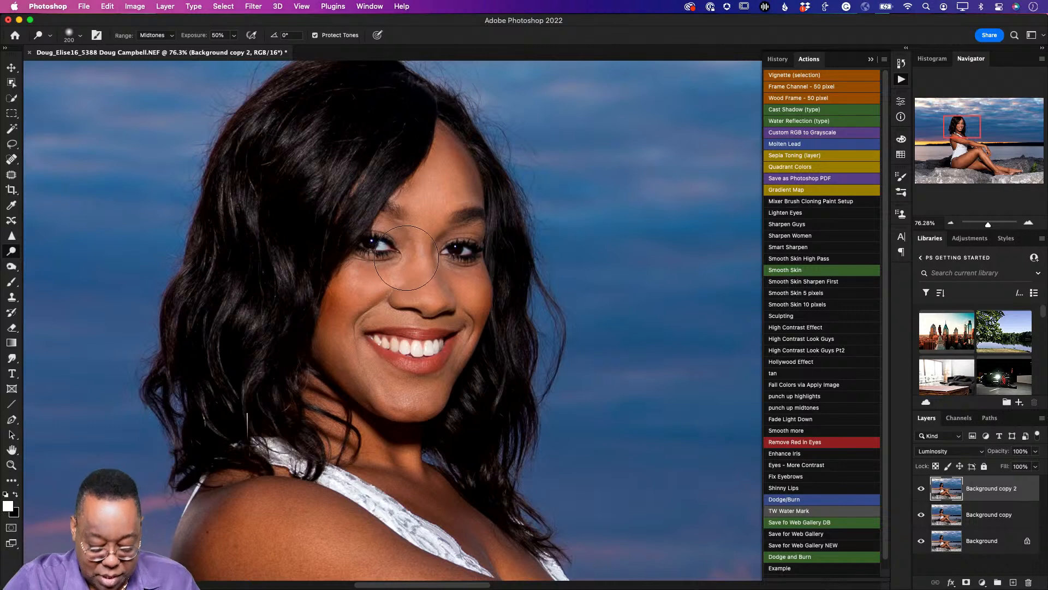
pyautogui.press('[')
pyautogui.press('[')
pyautogui.press('[')
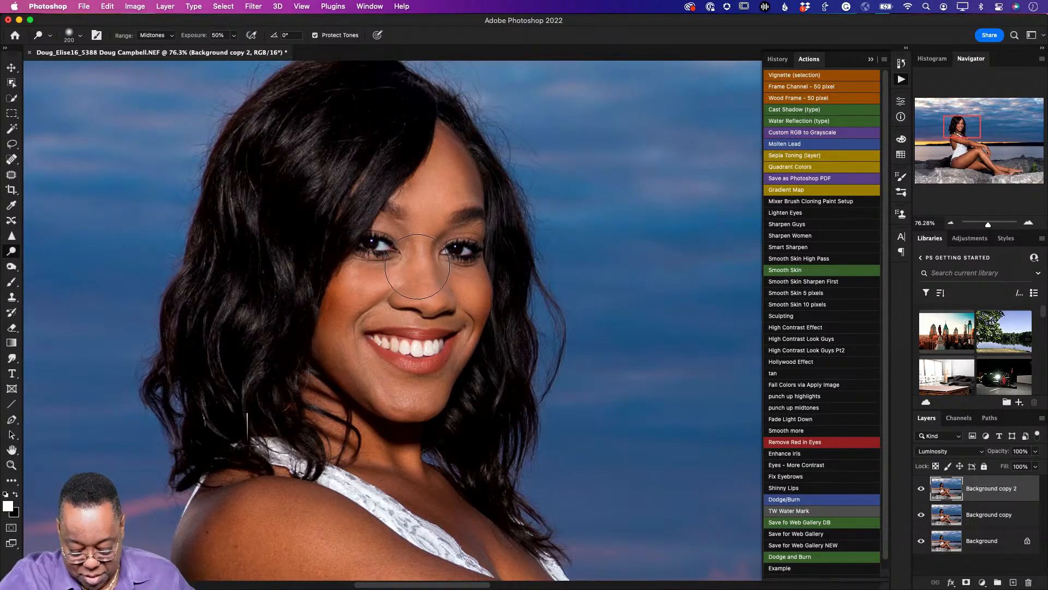
pyautogui.press('[')
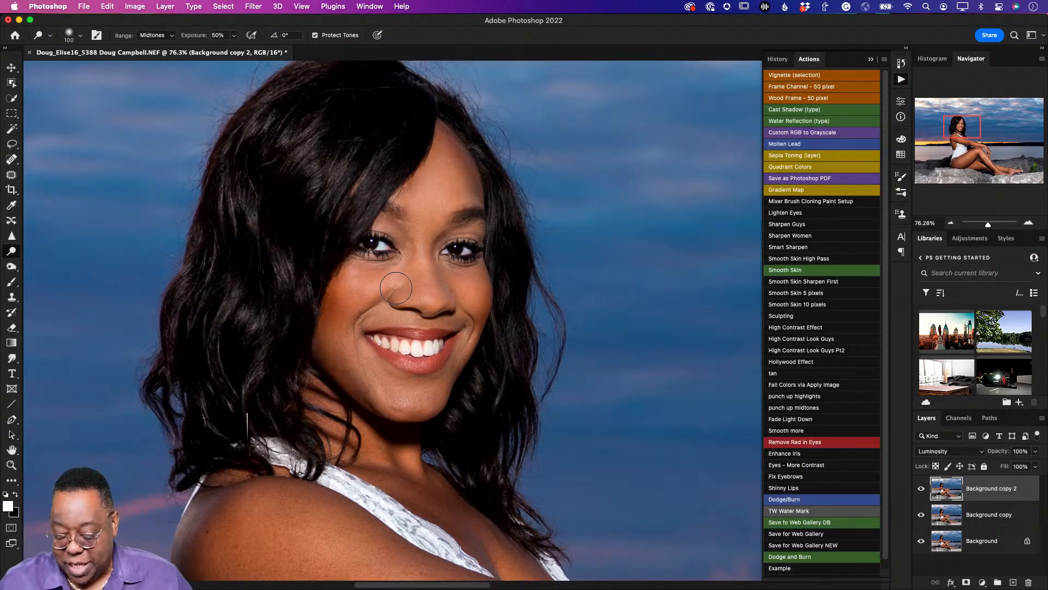
# Compare the face before and after dodging and burning by toggling the visibility of the Background copy 2 layer
pyautogui.click(925, 491)
pyautogui.click(925, 492)
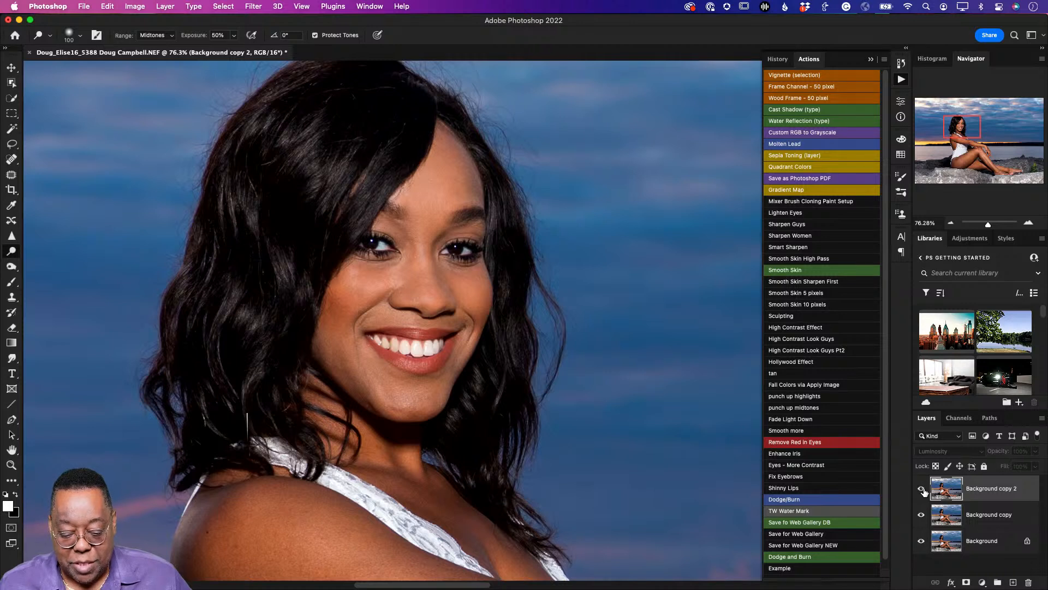
pyautogui.click(922, 489)
pyautogui.click(922, 489)
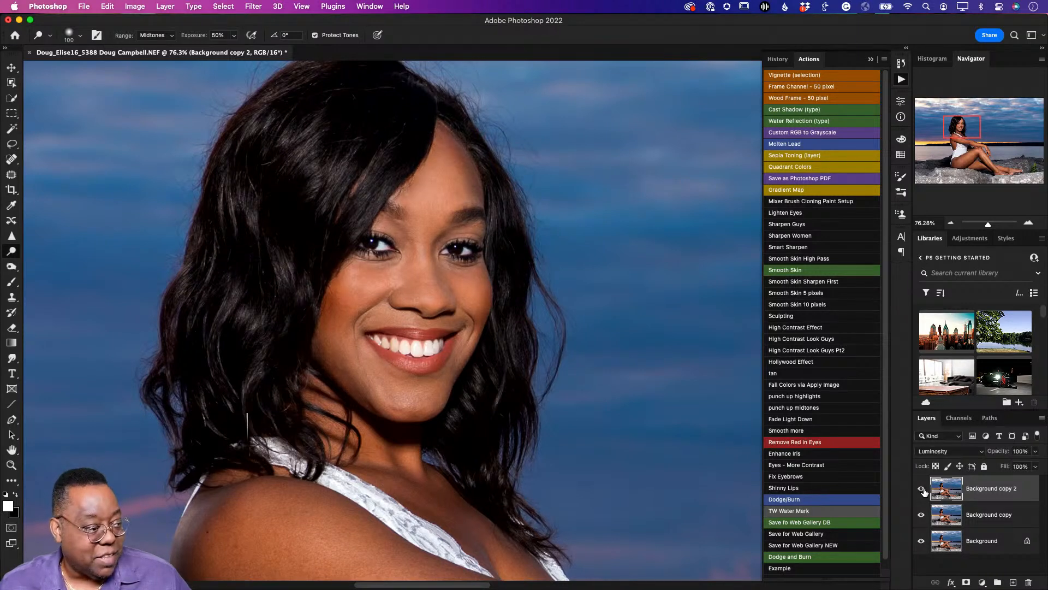
pyautogui.click(922, 489)
pyautogui.click(922, 489)
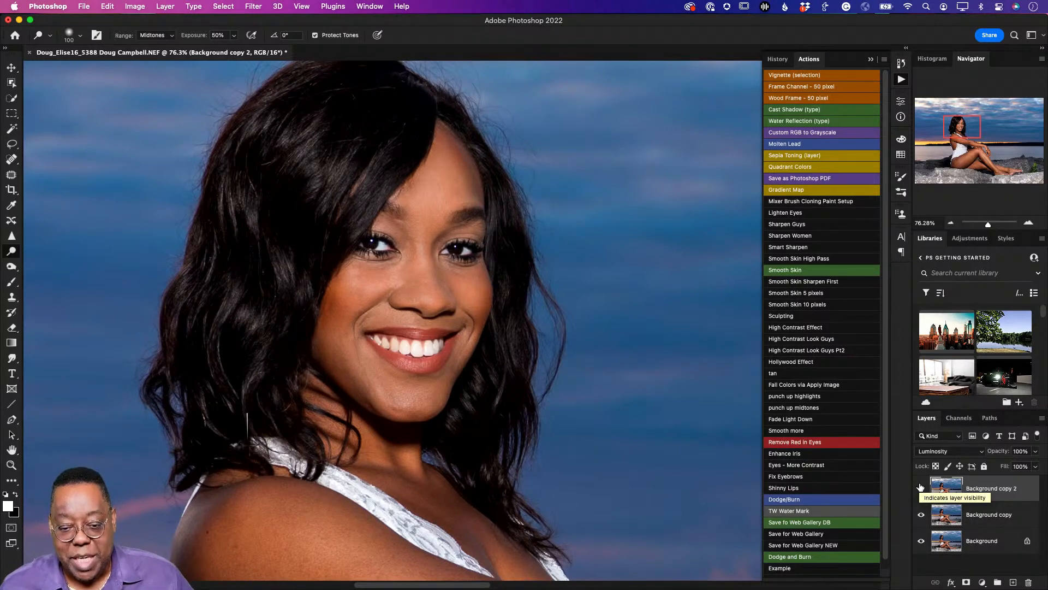
pyautogui.click(921, 487)
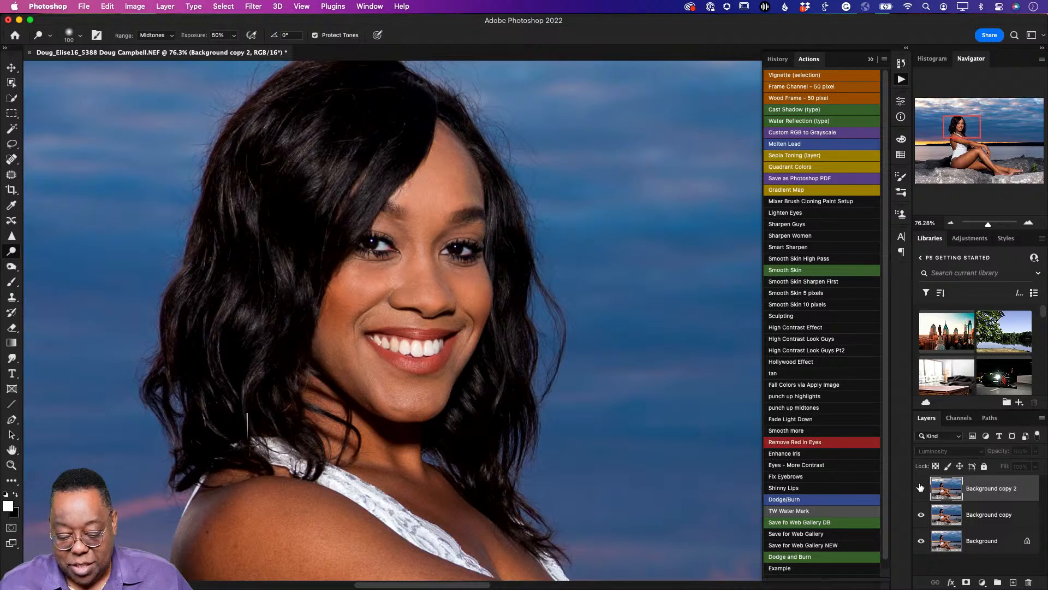
pyautogui.click(921, 488)
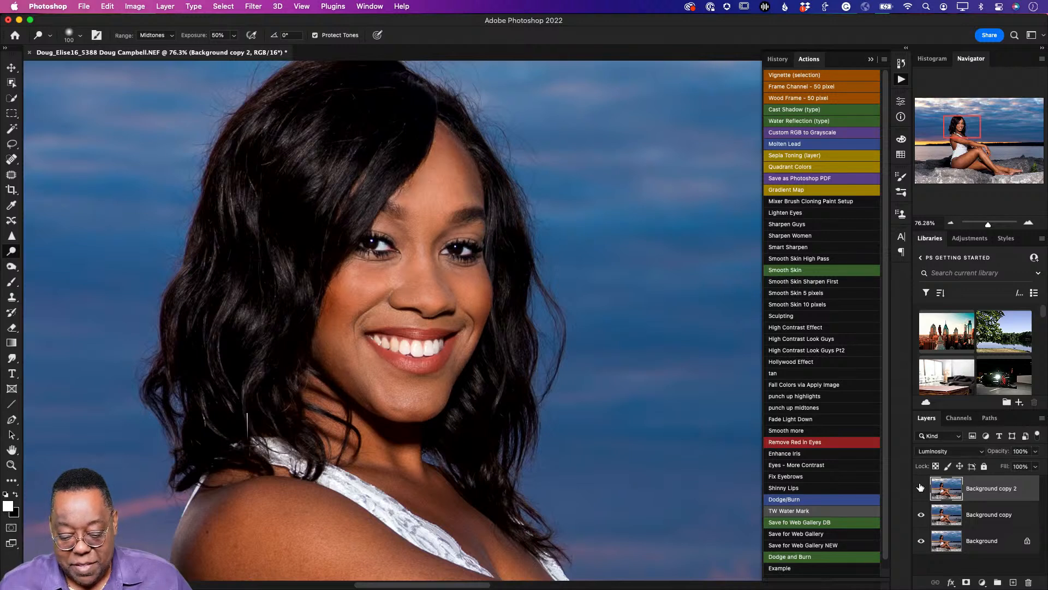
# Lower the opacity of the Background copy 2 layer to 83%
pyautogui.click(1001, 453)
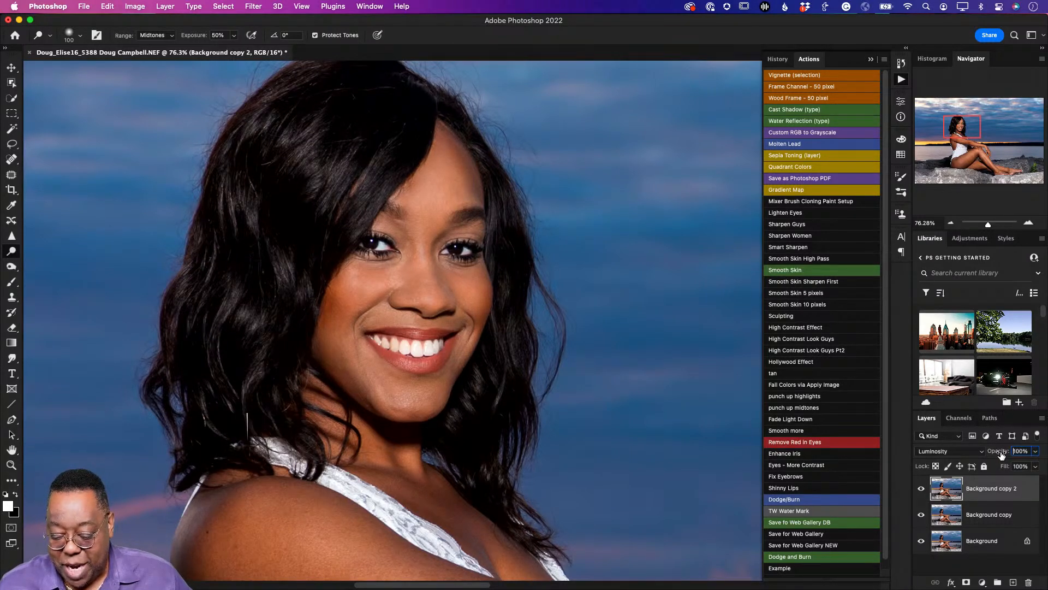
pyautogui.moveTo(1002, 454); pyautogui.dragTo(993, 456)
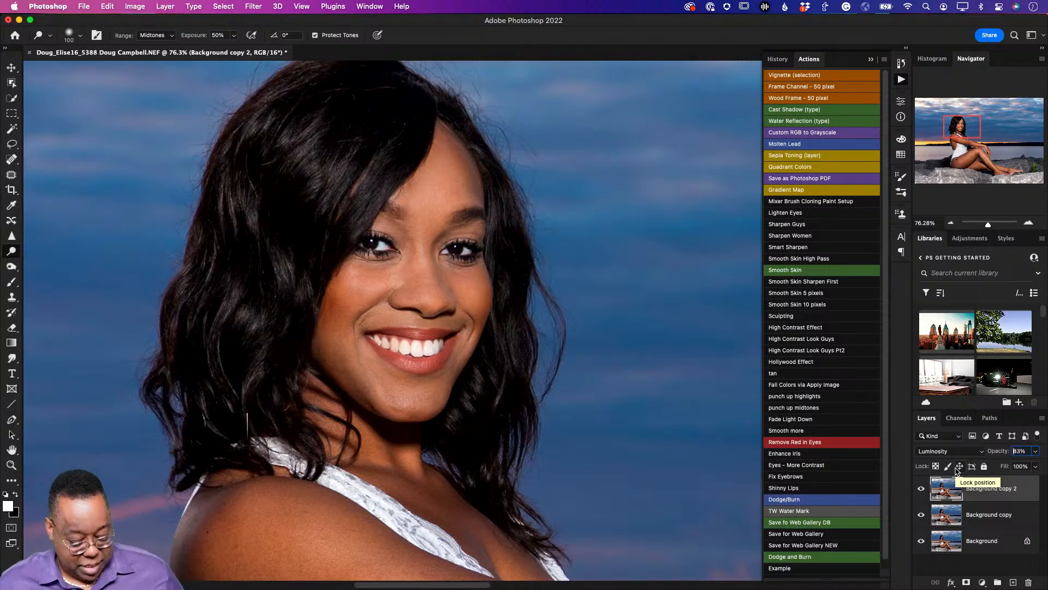
# Delete the Background copy 2 layer and fit the whole photo in the window
pyautogui.press('BackSpace')
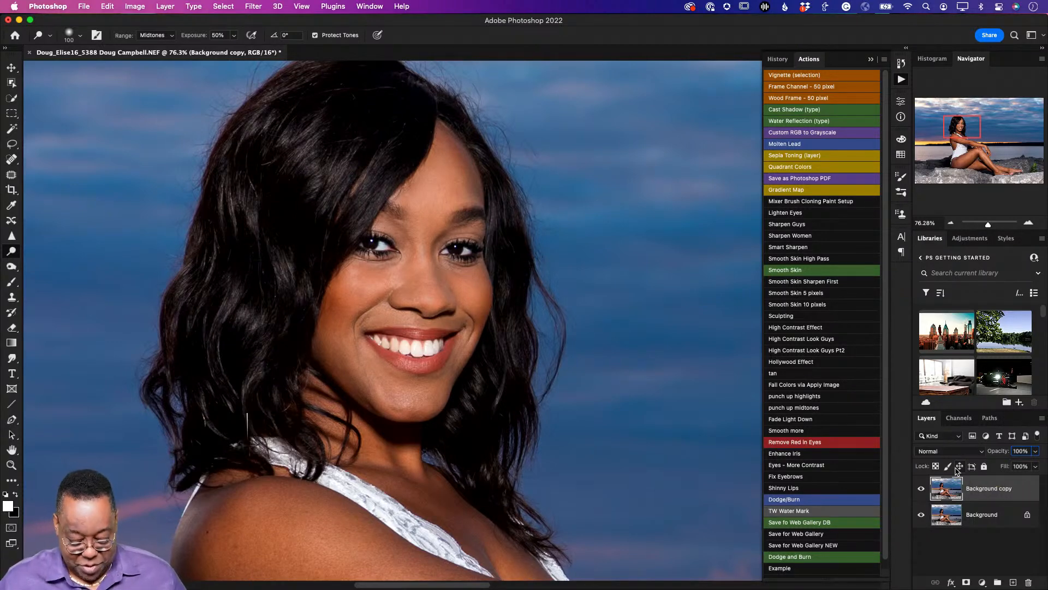
pyautogui.press('super+0')
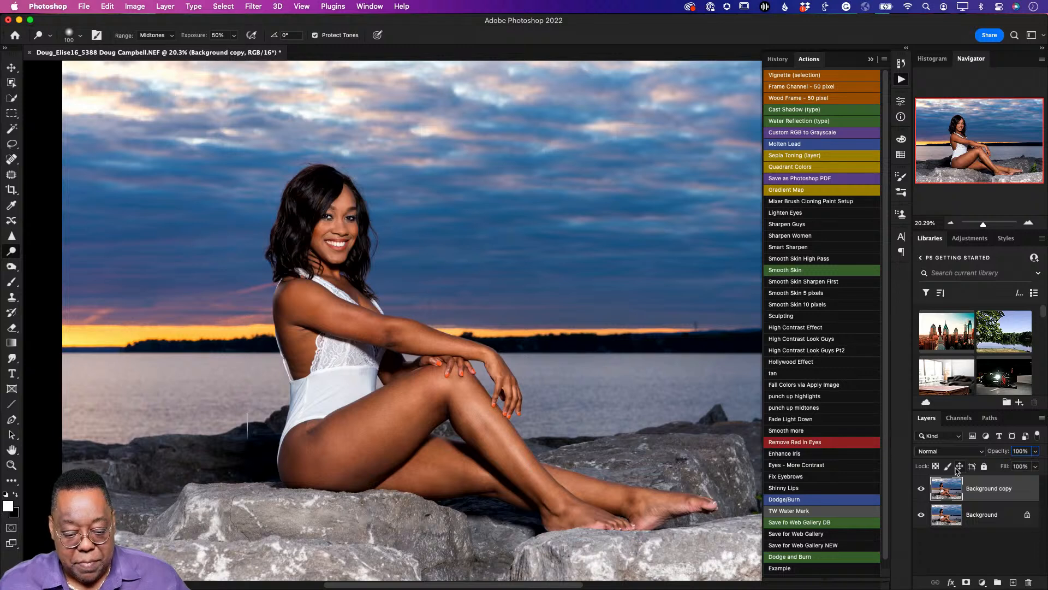
# Save and close the retouched photo and switch to Lightroom Classic
pyautogui.press('super+s')
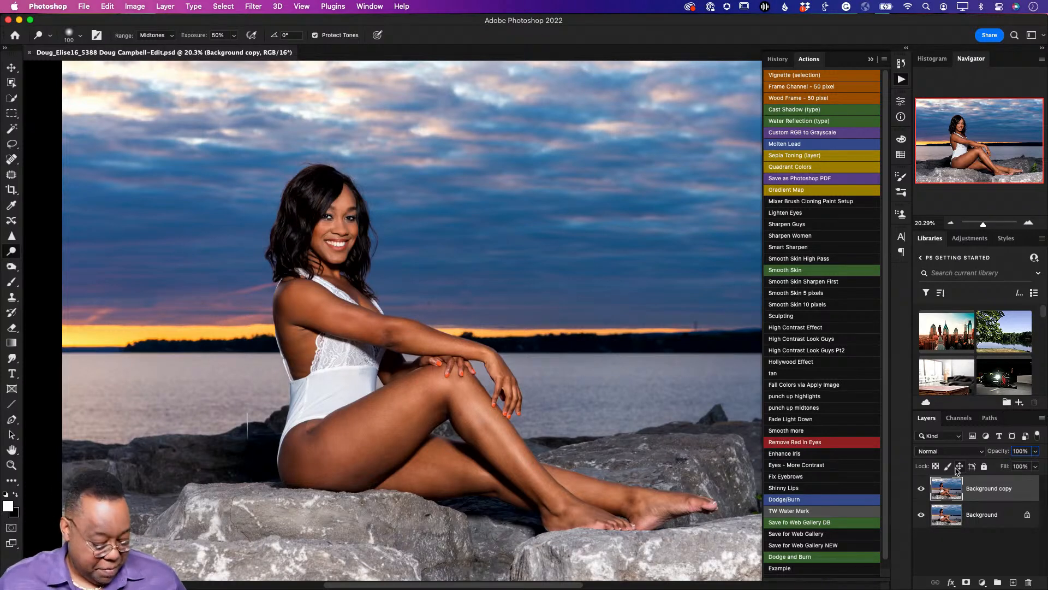
pyautogui.press('super+w')
pyautogui.press('super+Tab')
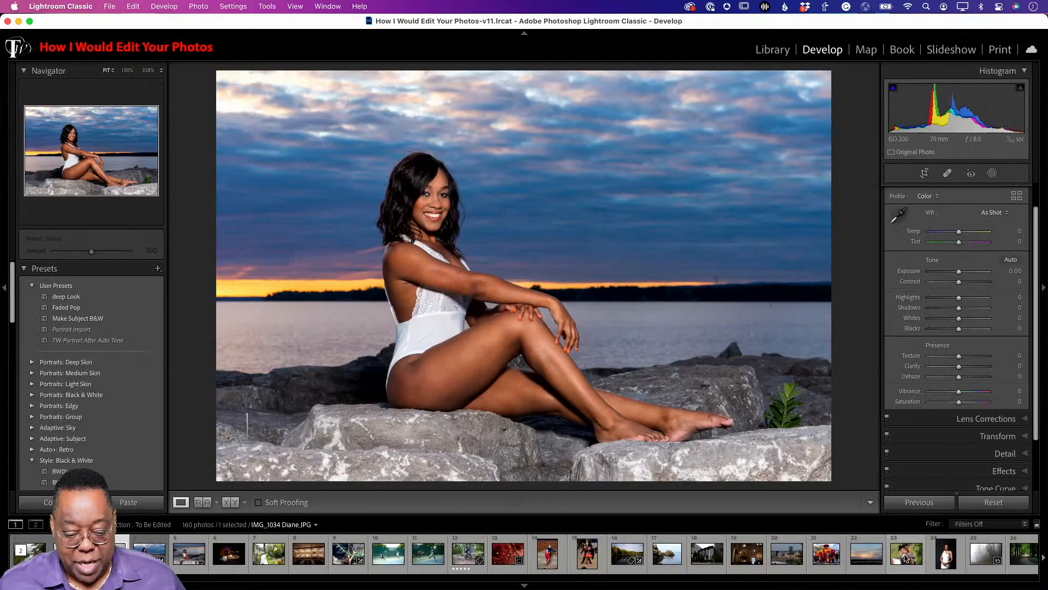
# Compare the before and after states of the raw portrait on the rocks and view the portrait full screen
pyautogui.press('g')
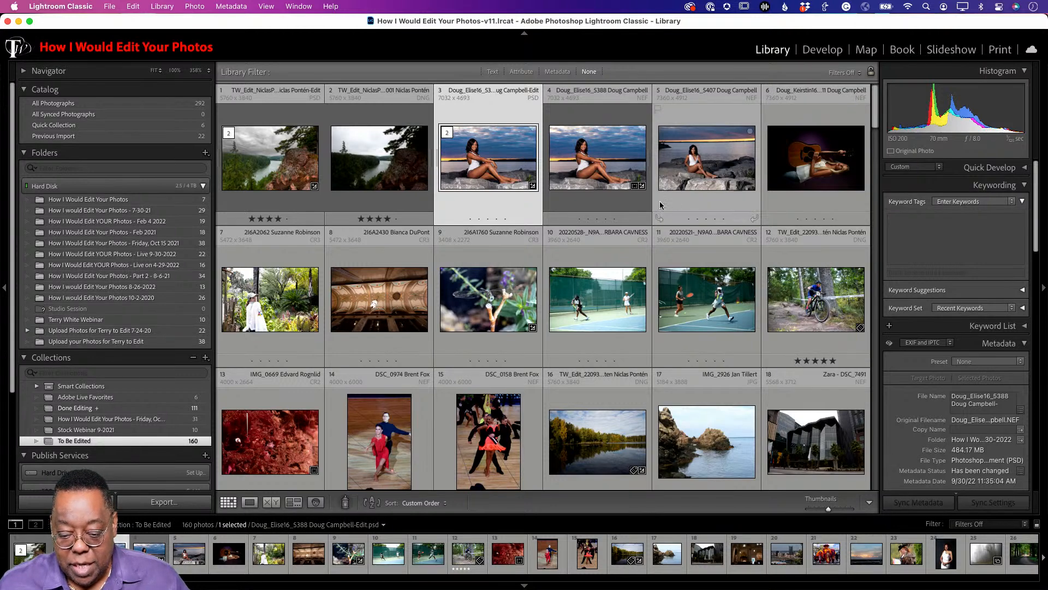
pyautogui.click(605, 180)
pyautogui.press('d')
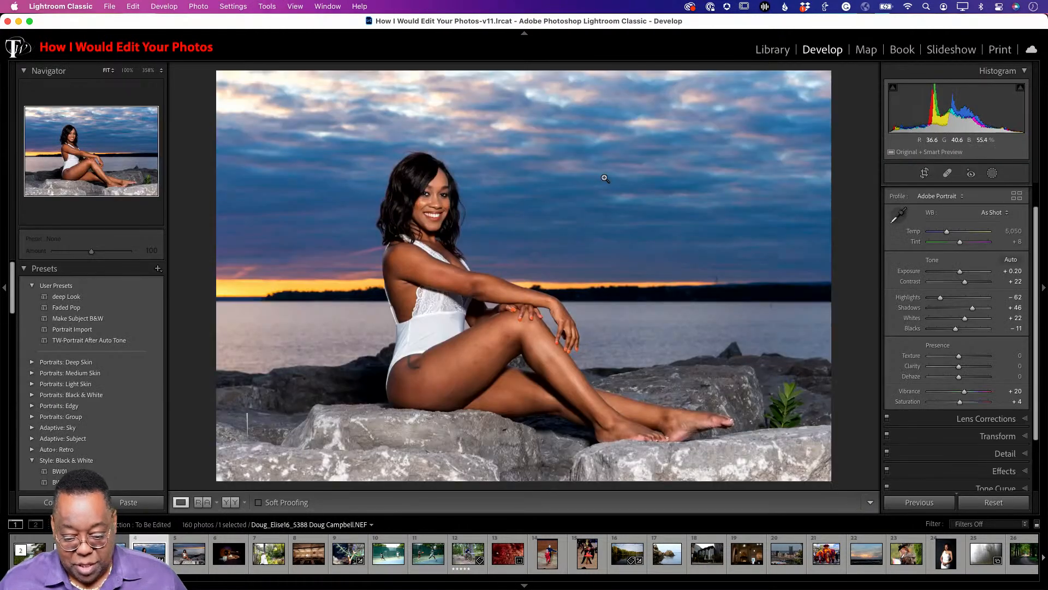
pyautogui.press('\\')
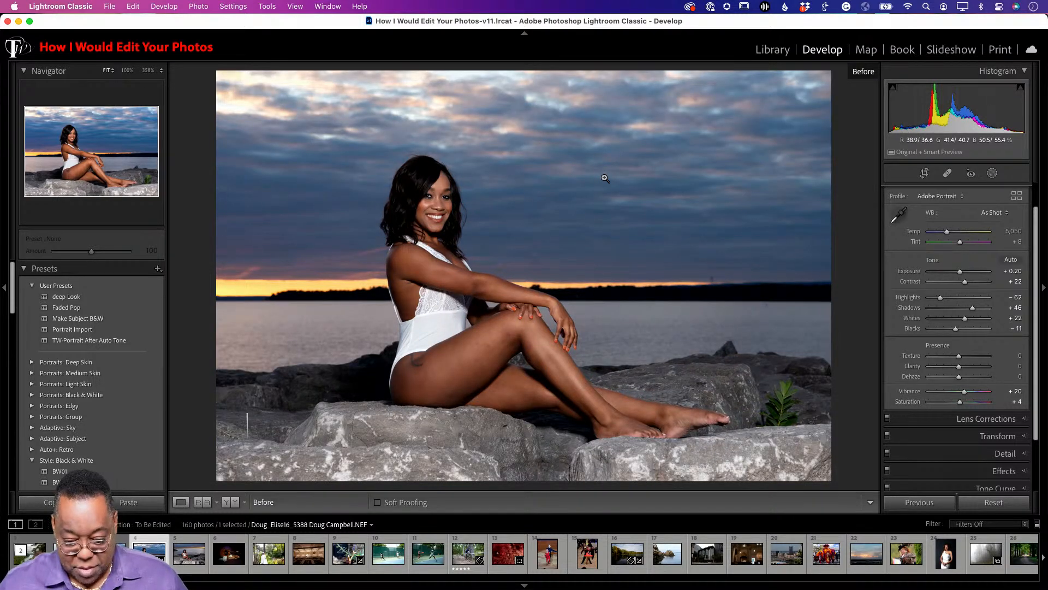
pyautogui.press('\\')
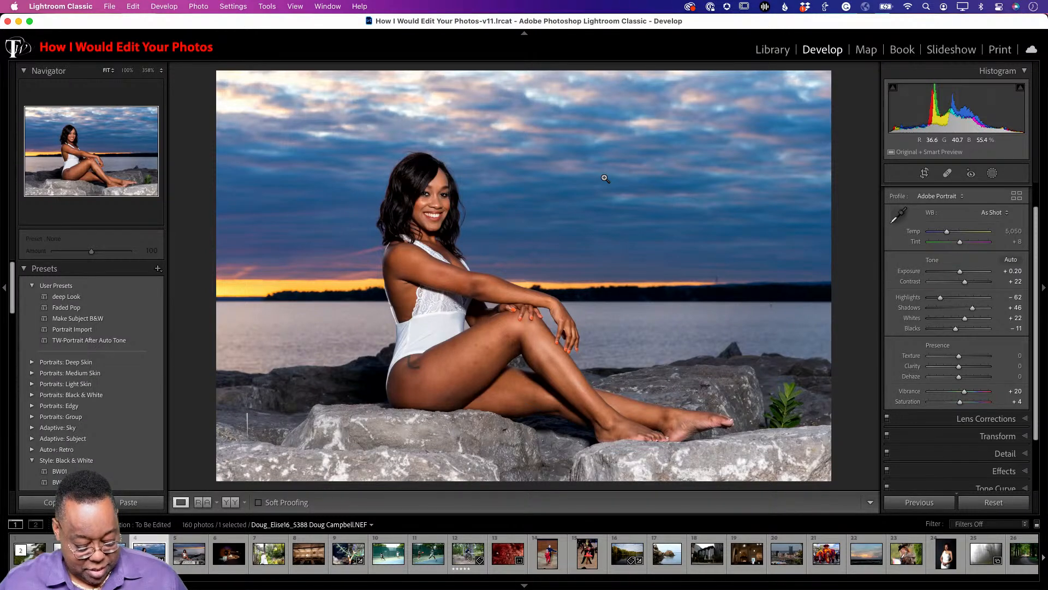
pyautogui.press('\\')
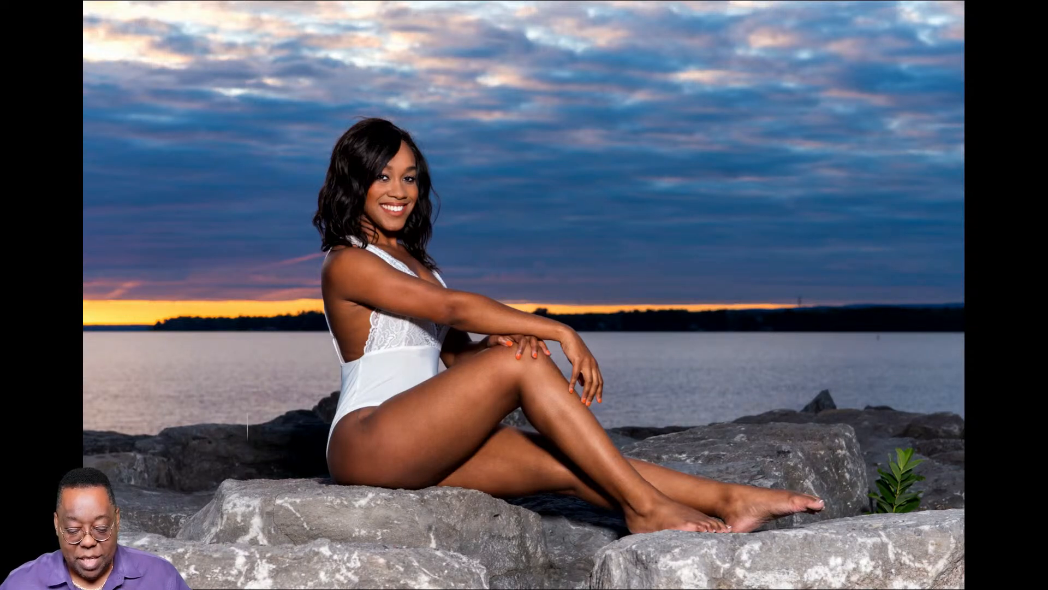
pyautogui.press('Escape')
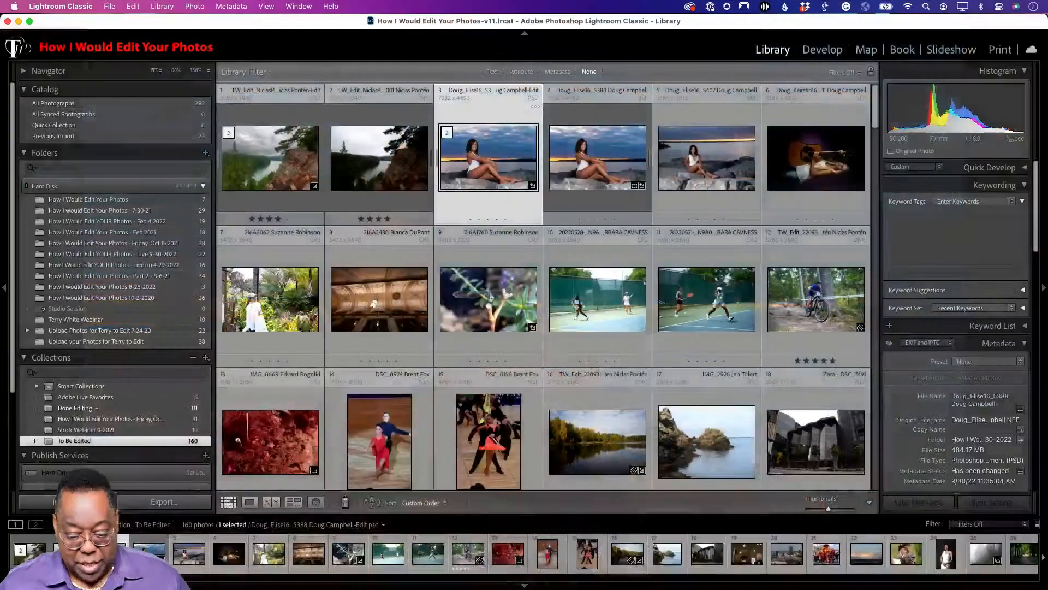
# Open the sideways portrait of the woman with the guitar in the Develop module
pyautogui.scroll(-1, 710, 207)
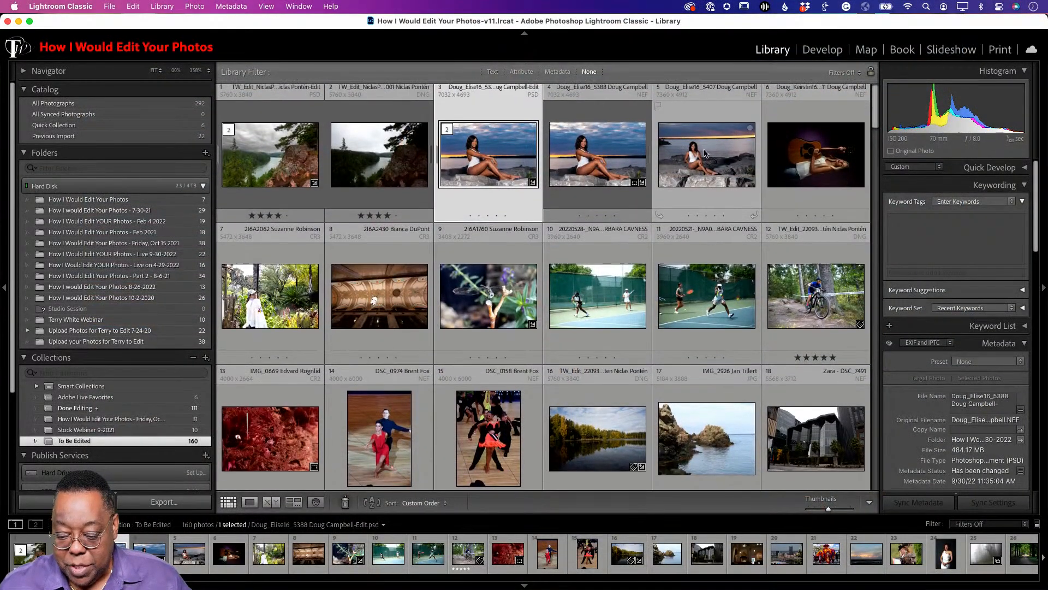
pyautogui.click(829, 174)
pyautogui.press('d')
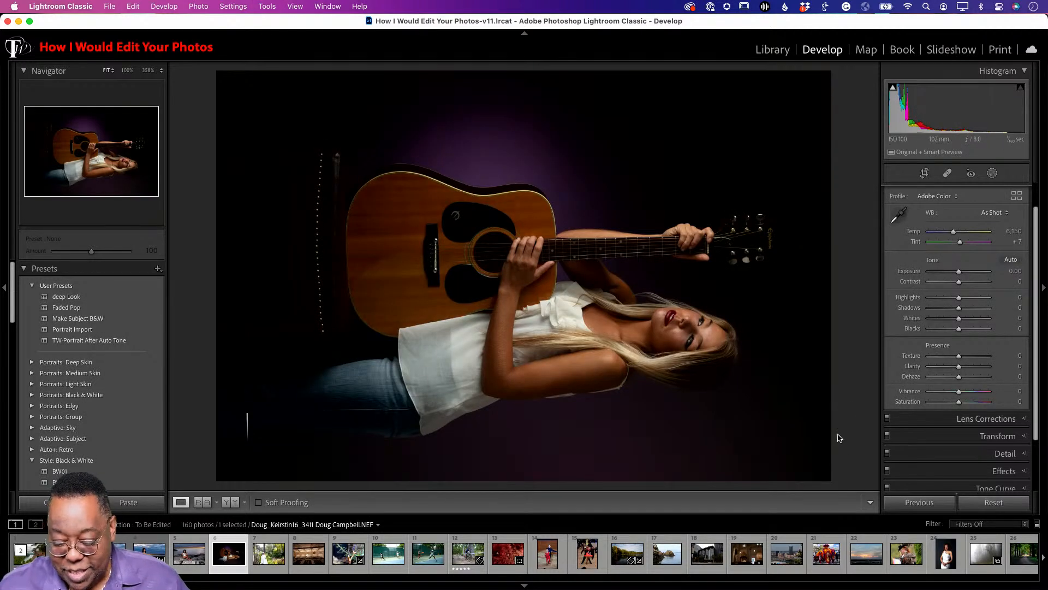
# Look for a photo rotation command among the Develop module's display options, settings and tools
pyautogui.click(869, 504)
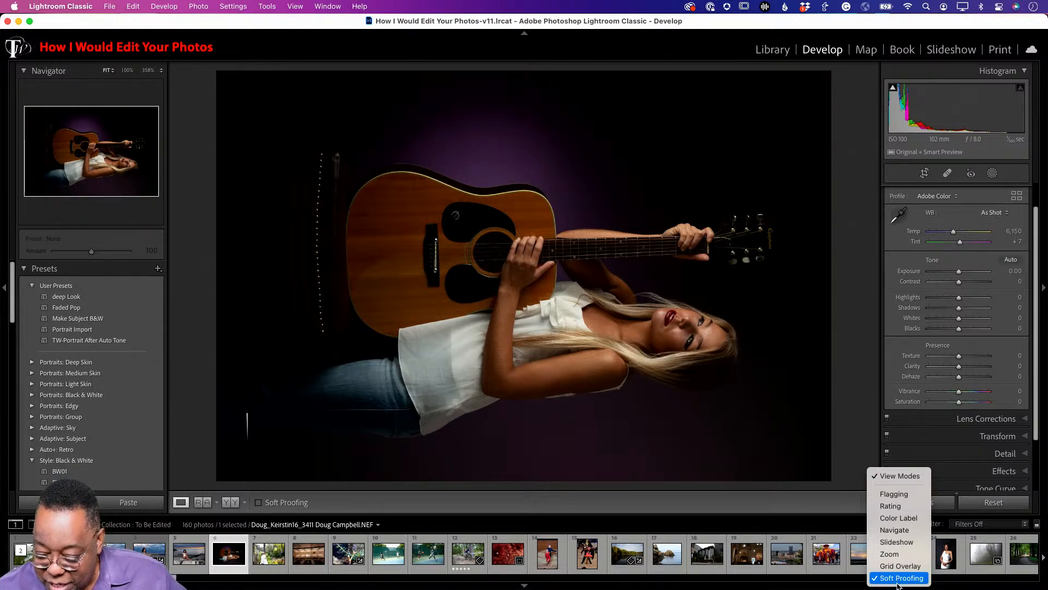
pyautogui.click(909, 553)
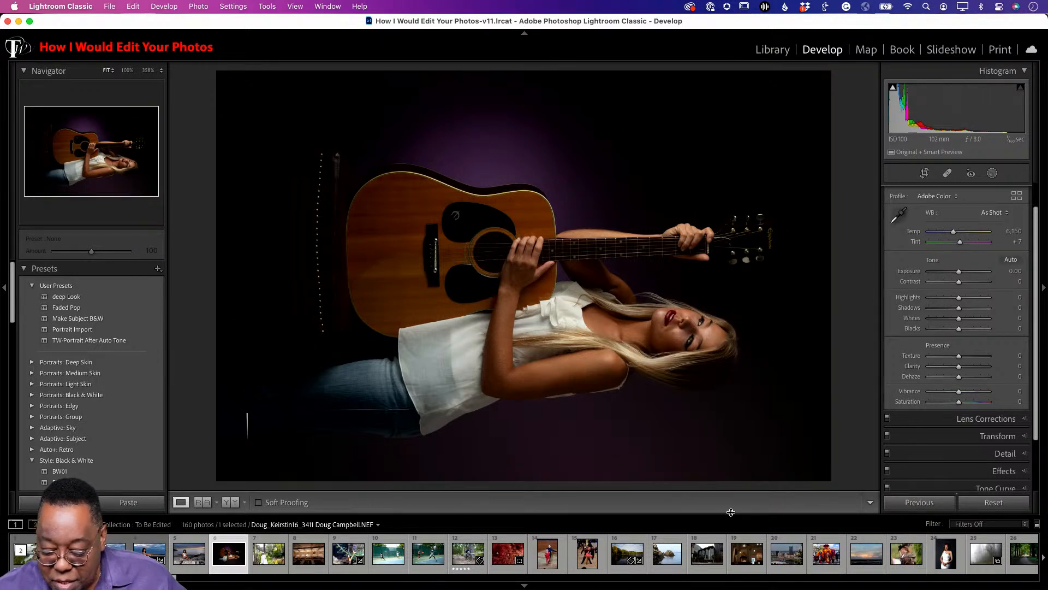
pyautogui.press('t')
pyautogui.press('t')
pyautogui.click(870, 504)
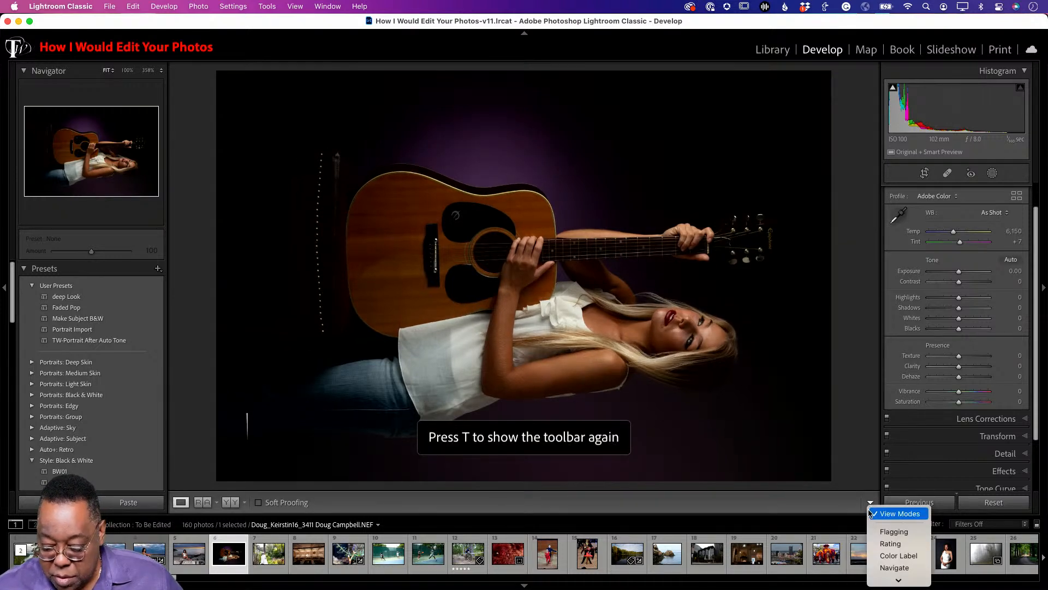
pyautogui.moveTo(874, 579)
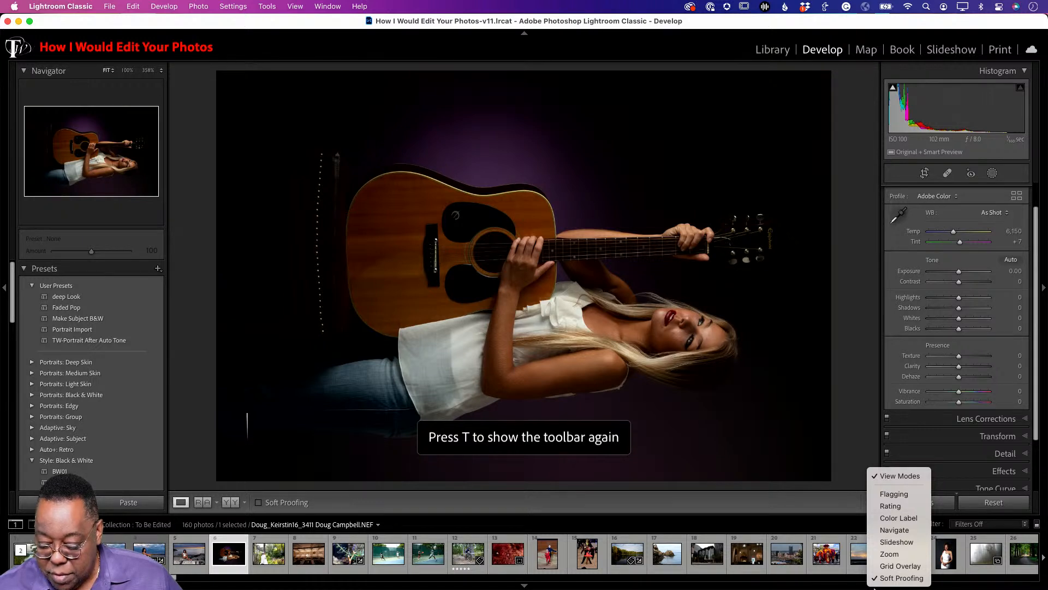
pyautogui.click(790, 485)
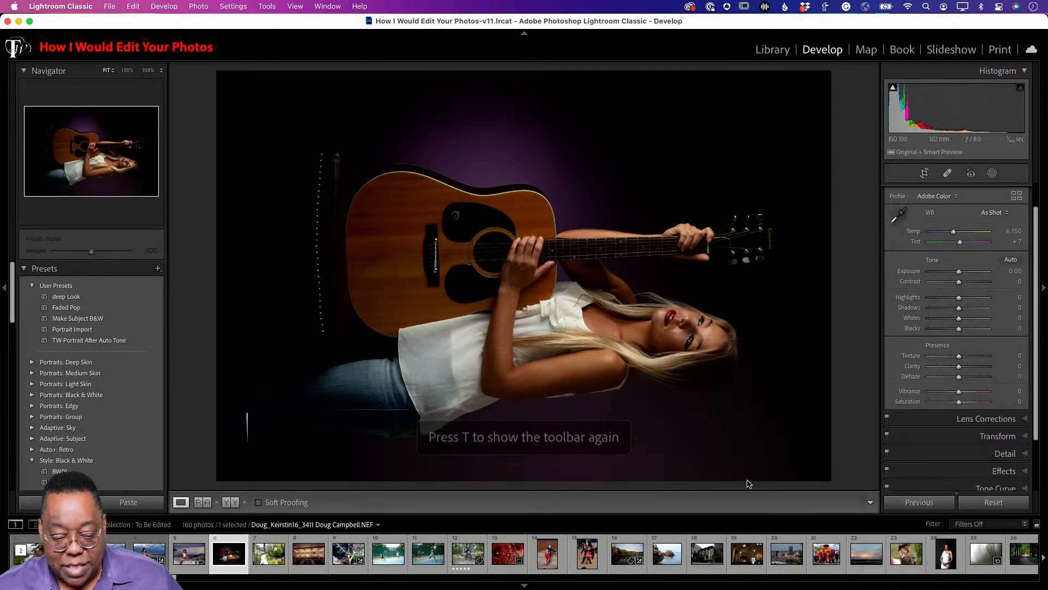
pyautogui.click(215, 6)
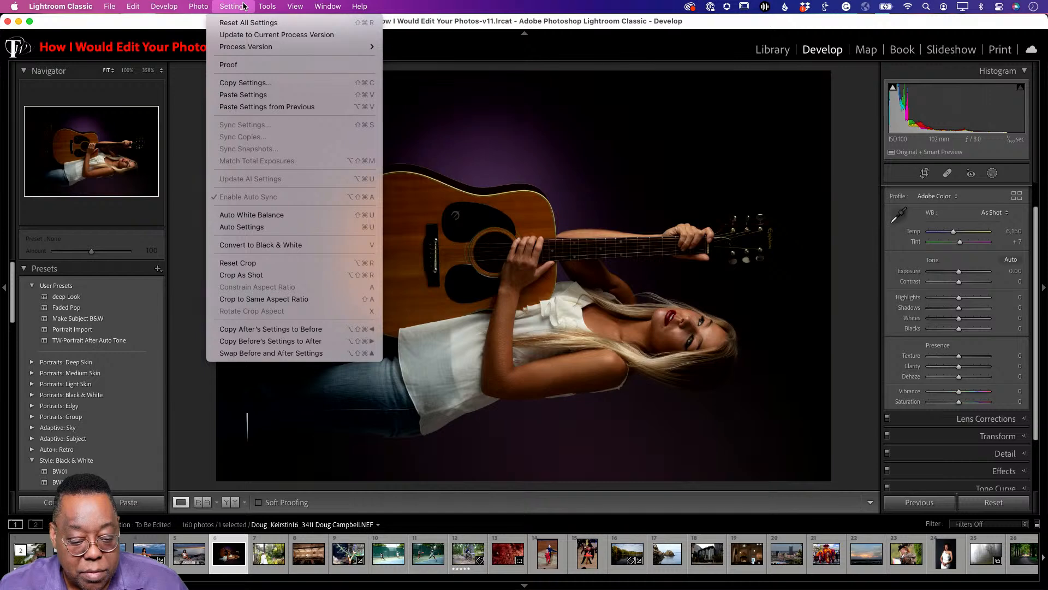
pyautogui.moveTo(275, 7)
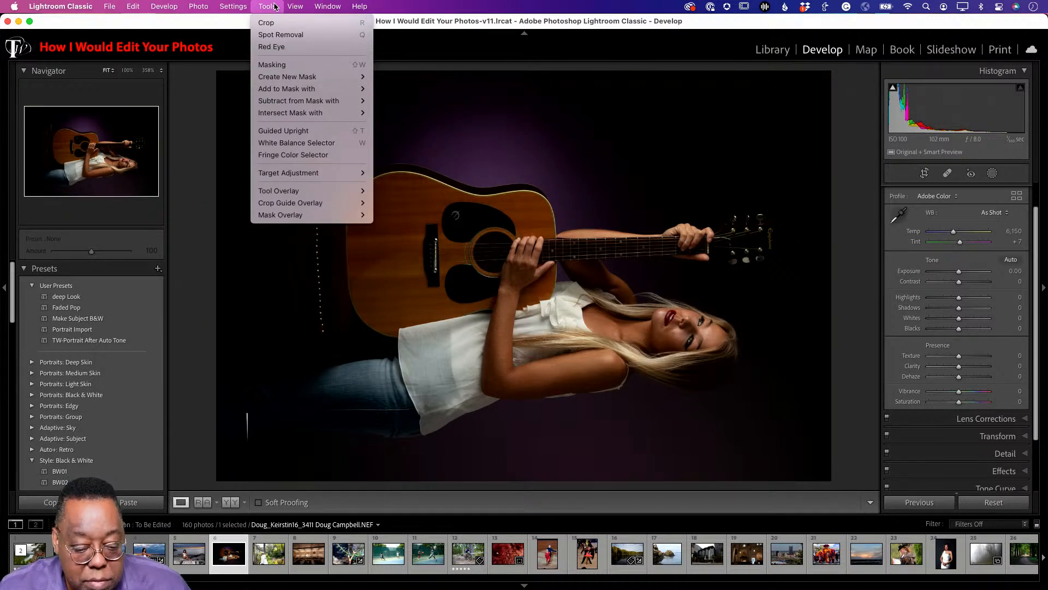
pyautogui.click(273, 7)
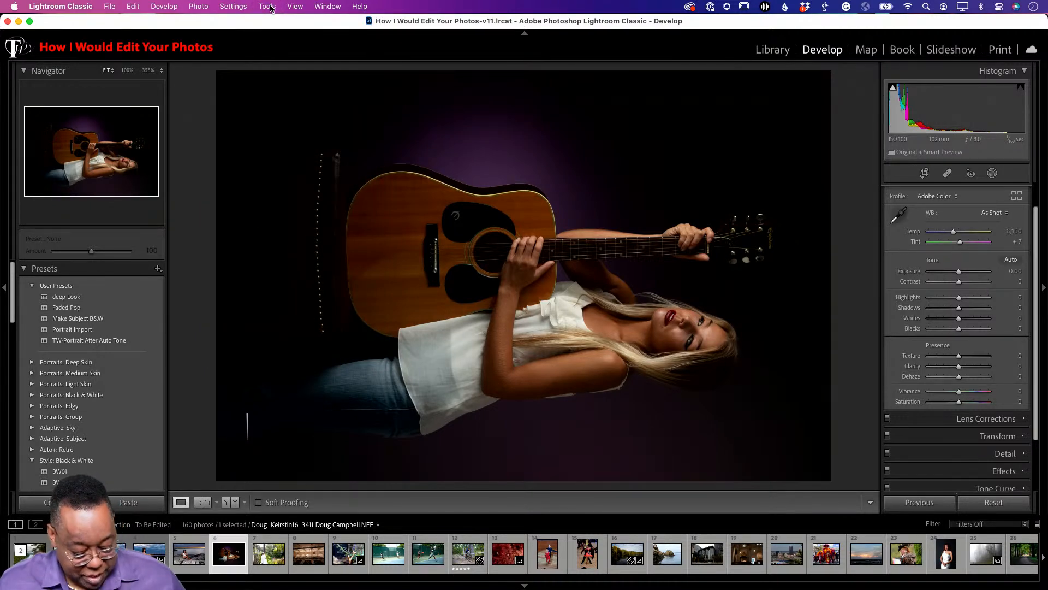
# Rotate the guitar portrait 90° counterclockwise in the Library's Loupe view and check which display option provides rotation
pyautogui.press('g')
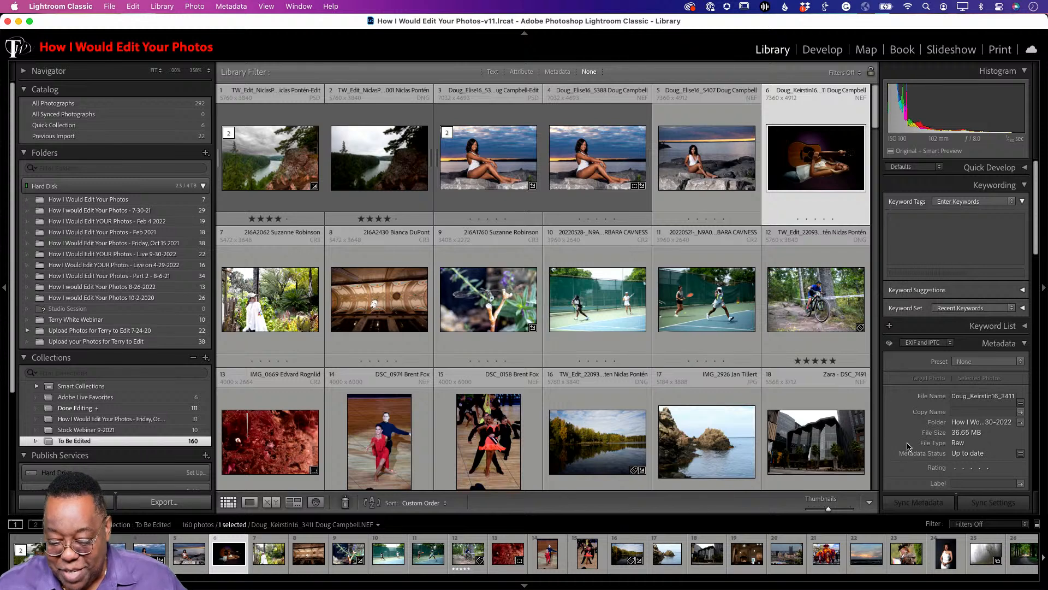
pyautogui.press('e')
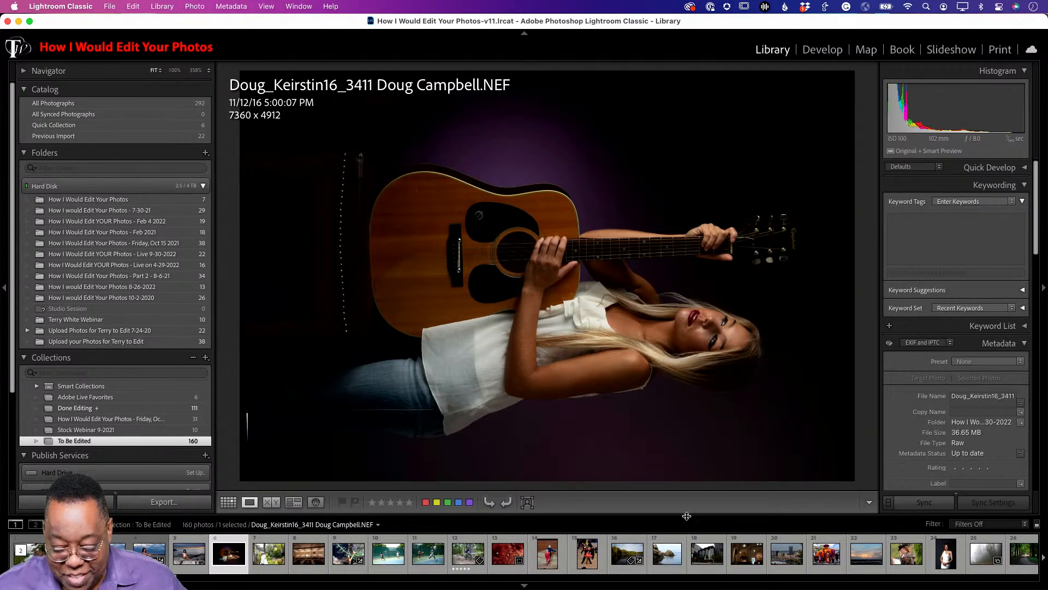
pyautogui.click(490, 502)
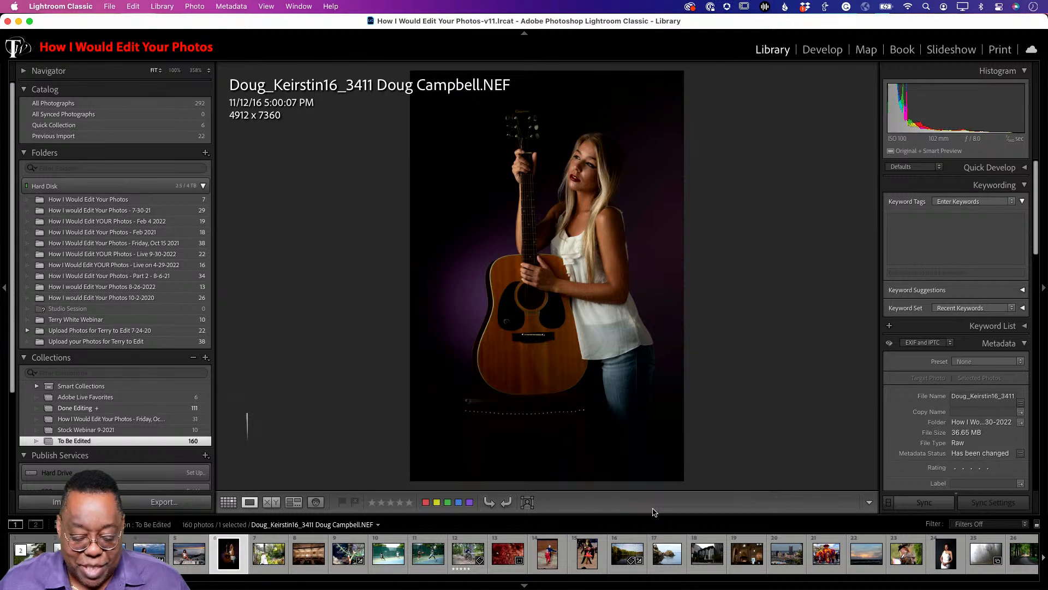
pyautogui.click(870, 502)
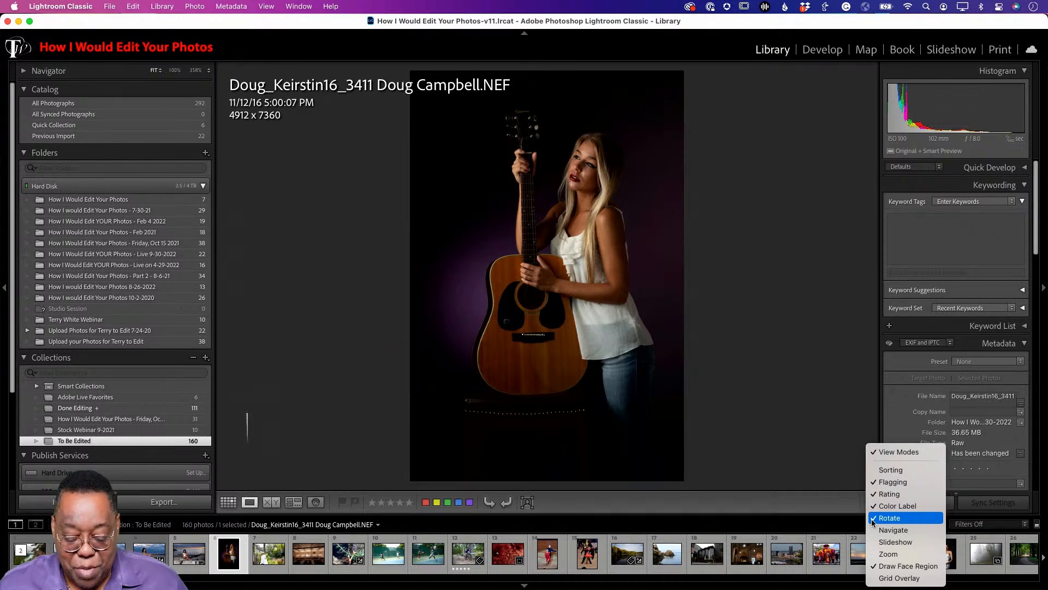
pyautogui.click(801, 511)
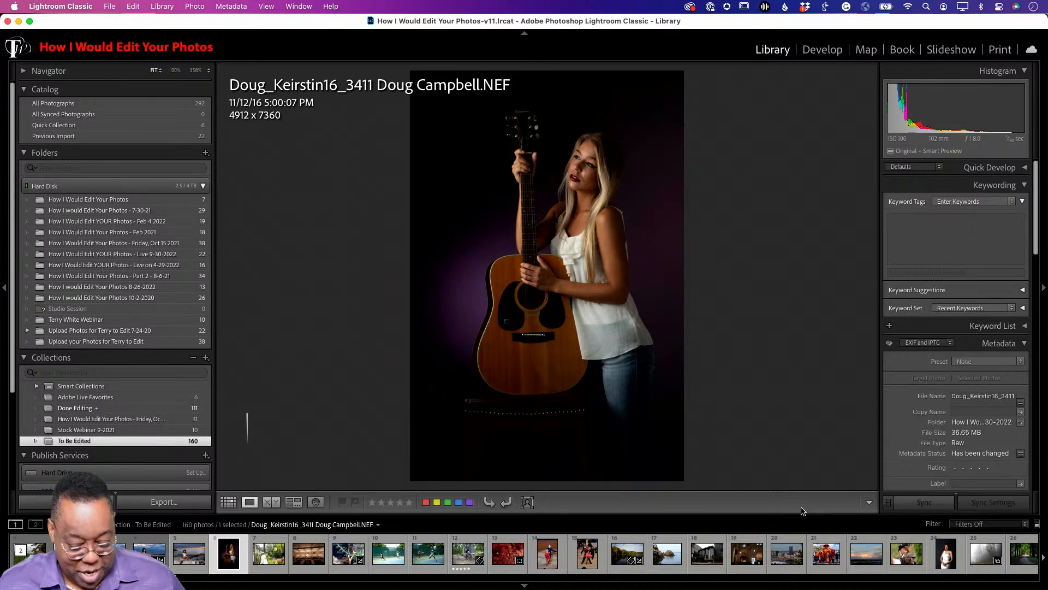
# Return the guitar portrait to the Develop module and apply the Adobe Portrait profile
pyautogui.press('d')
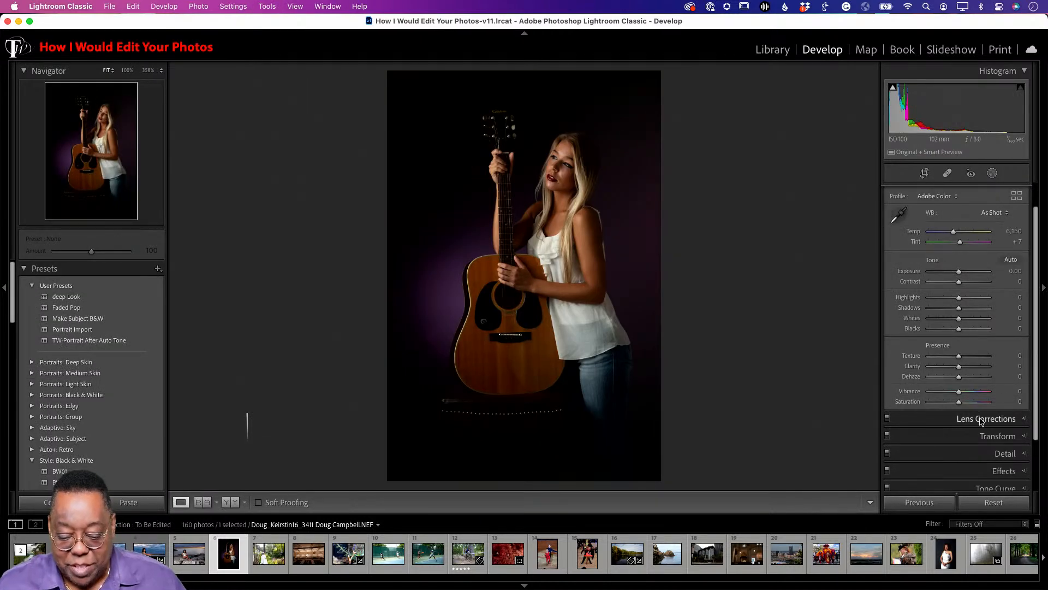
pyautogui.click(947, 196)
pyautogui.click(944, 219)
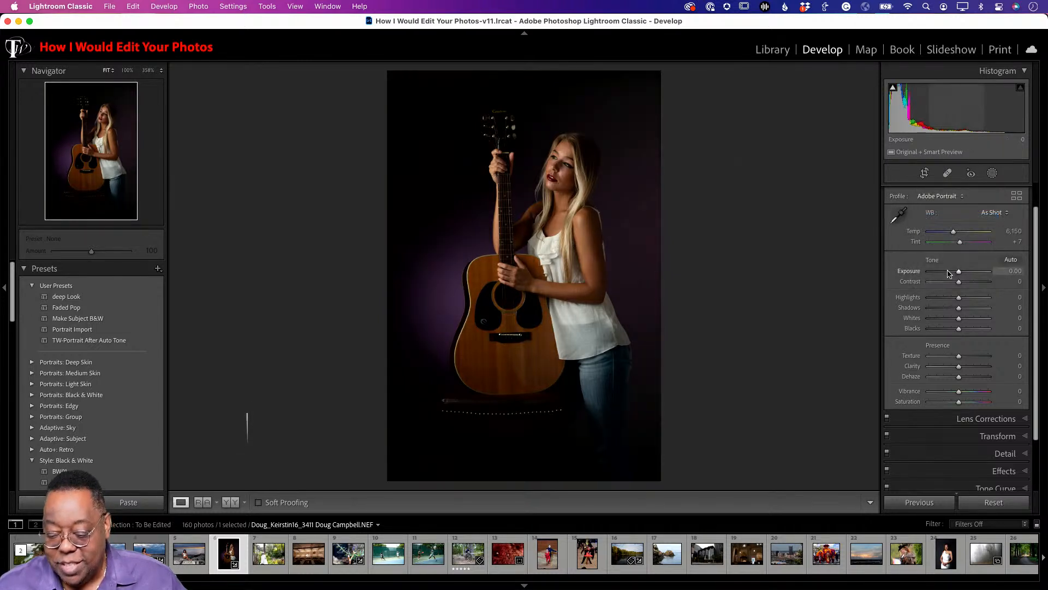
# Enable lens profile corrections for the guitar portrait
pyautogui.scroll(-2, 997, 371)
pyautogui.click(986, 389)
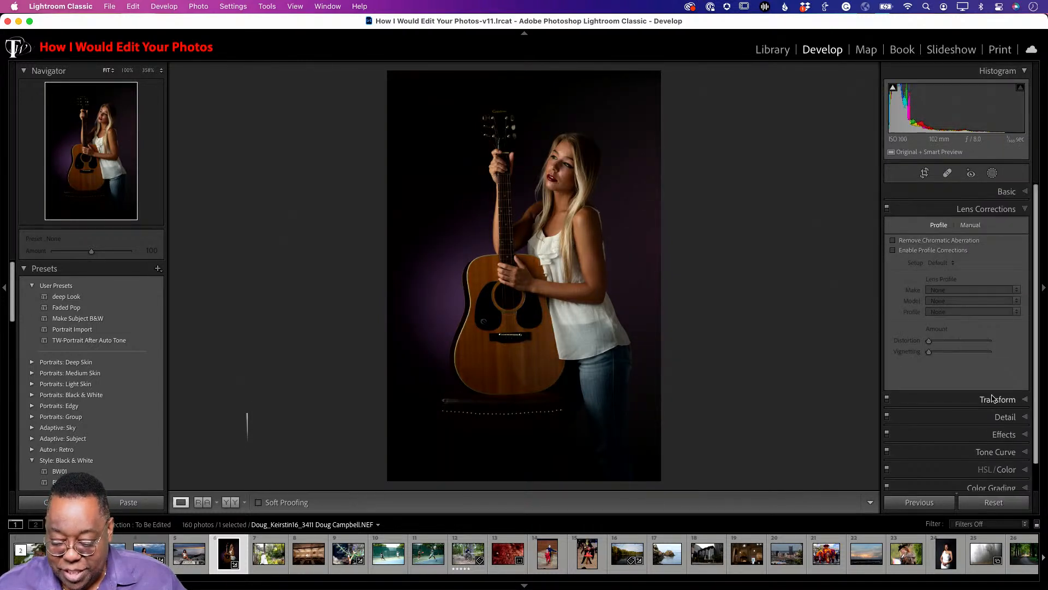
pyautogui.click(920, 251)
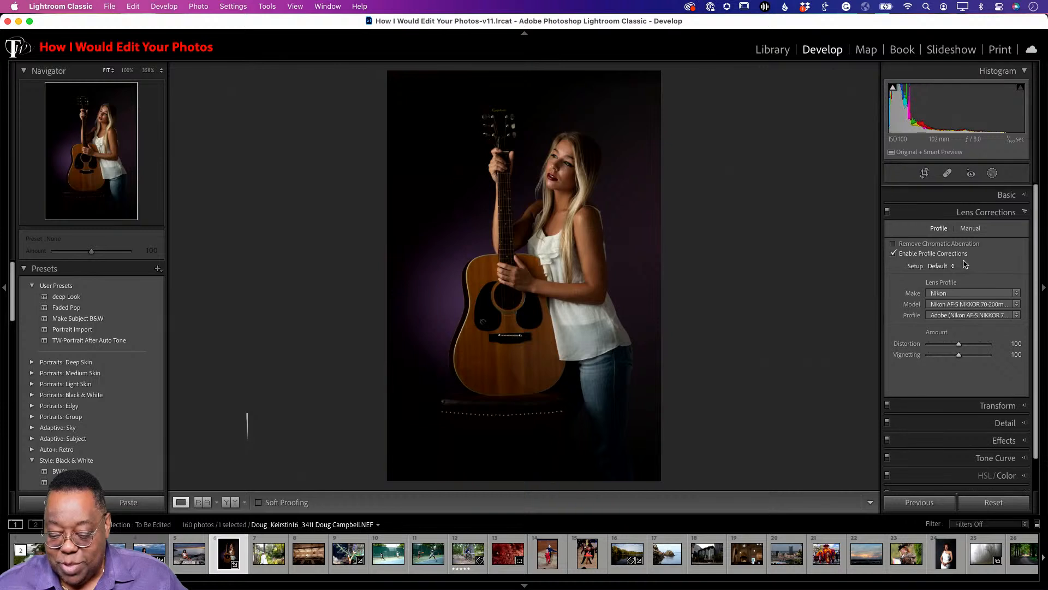
# Undo the automatic tone adjustment on the guitar portrait to compare it, and reapply Auto tone
pyautogui.click(970, 194)
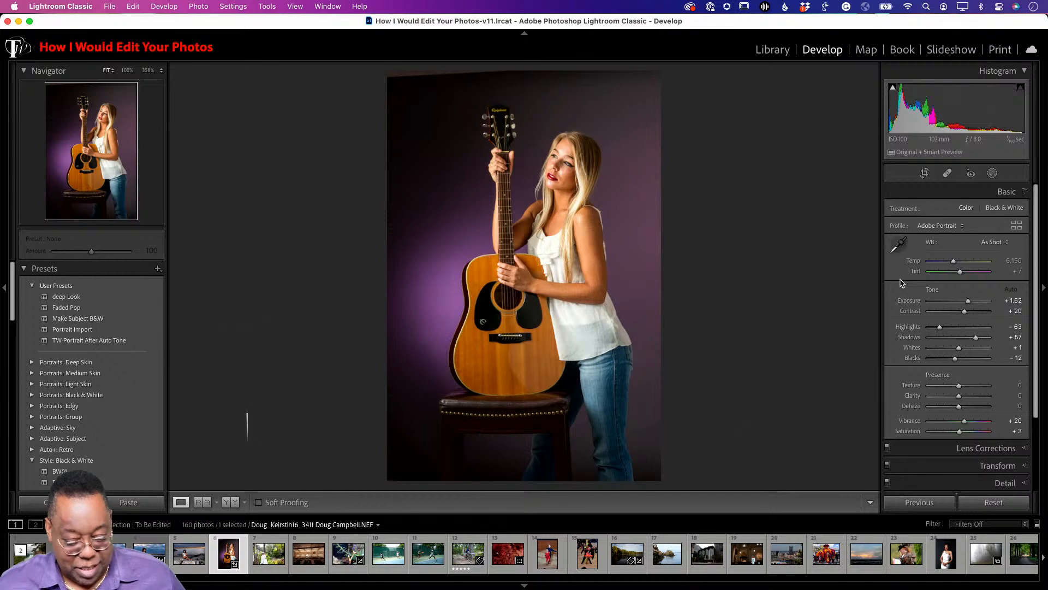
pyautogui.press('super+z')
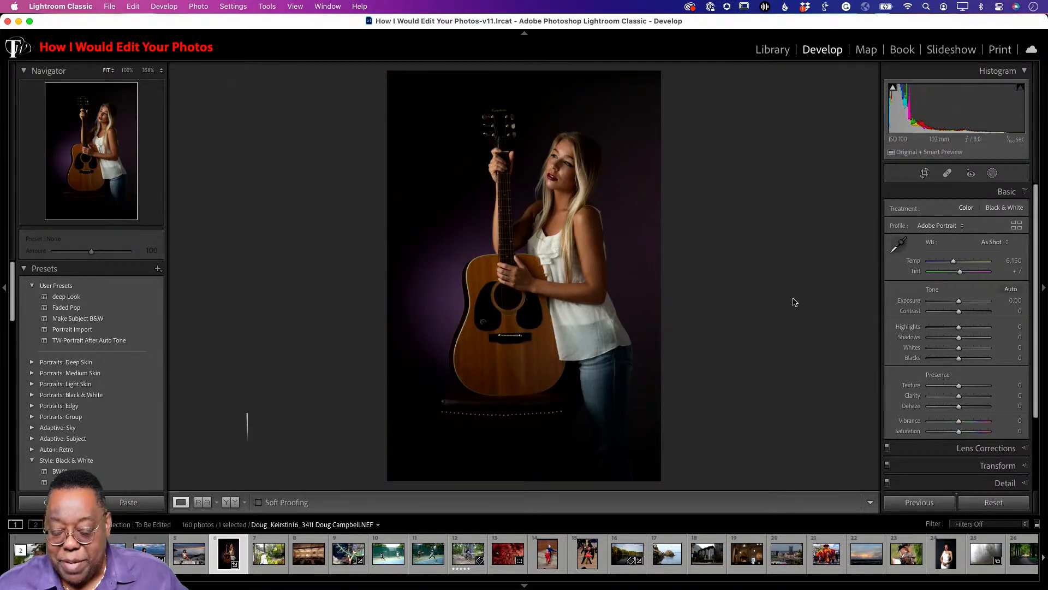
pyautogui.click(1010, 289)
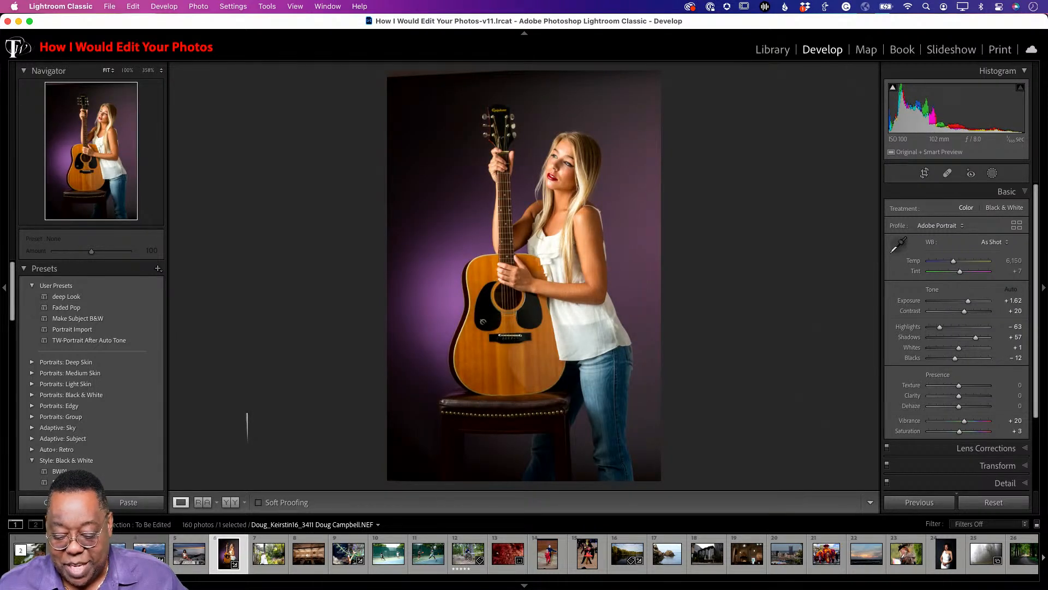
# Lower the guitar portrait's exposure to +0.80
pyautogui.moveTo(969, 301); pyautogui.dragTo(963, 305)
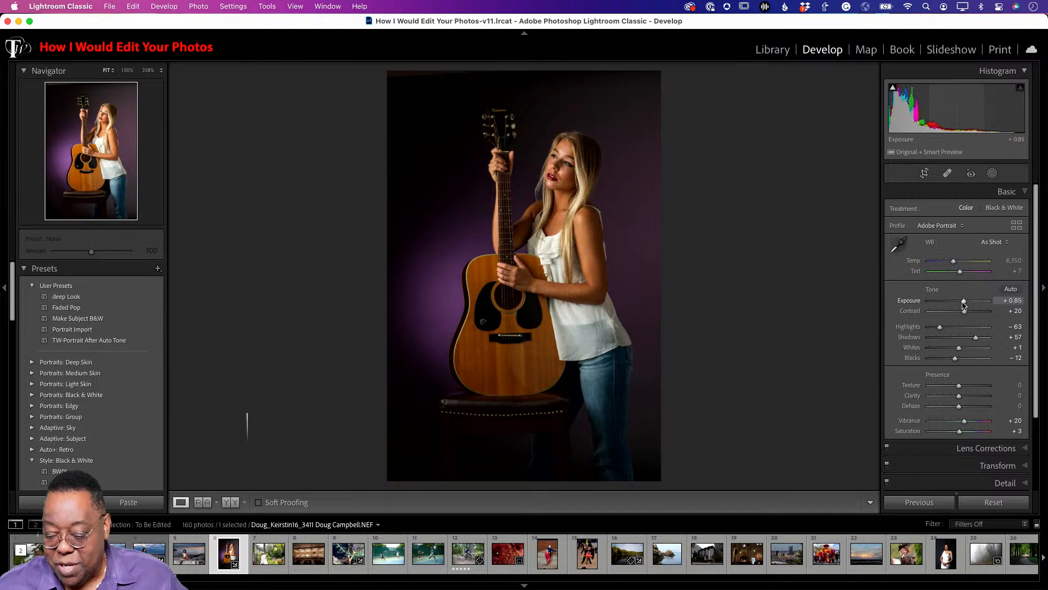
pyautogui.moveTo(964, 304); pyautogui.dragTo(963, 304)
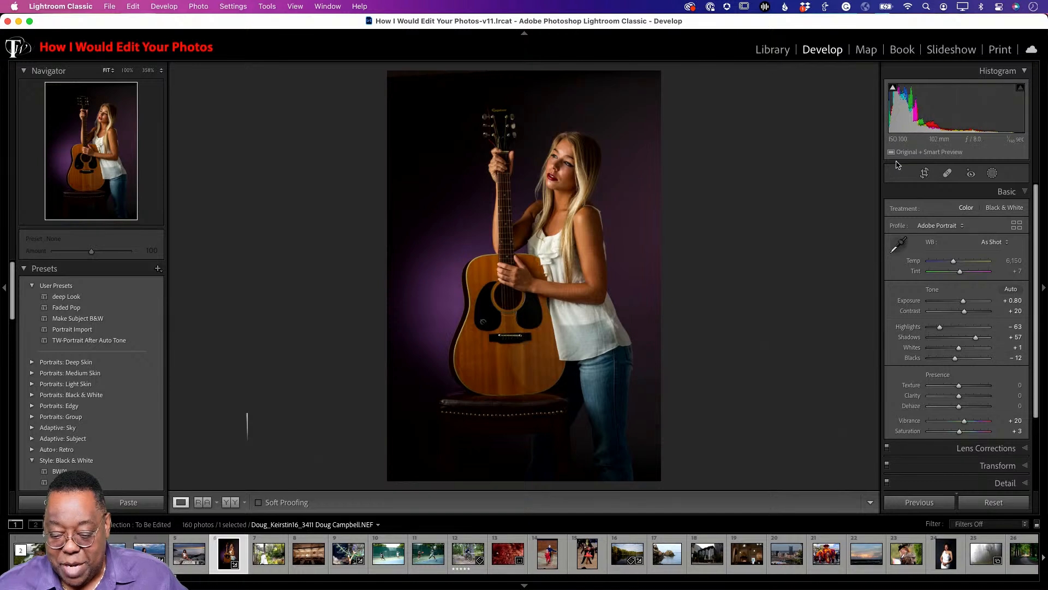
pyautogui.moveTo(894, 90)
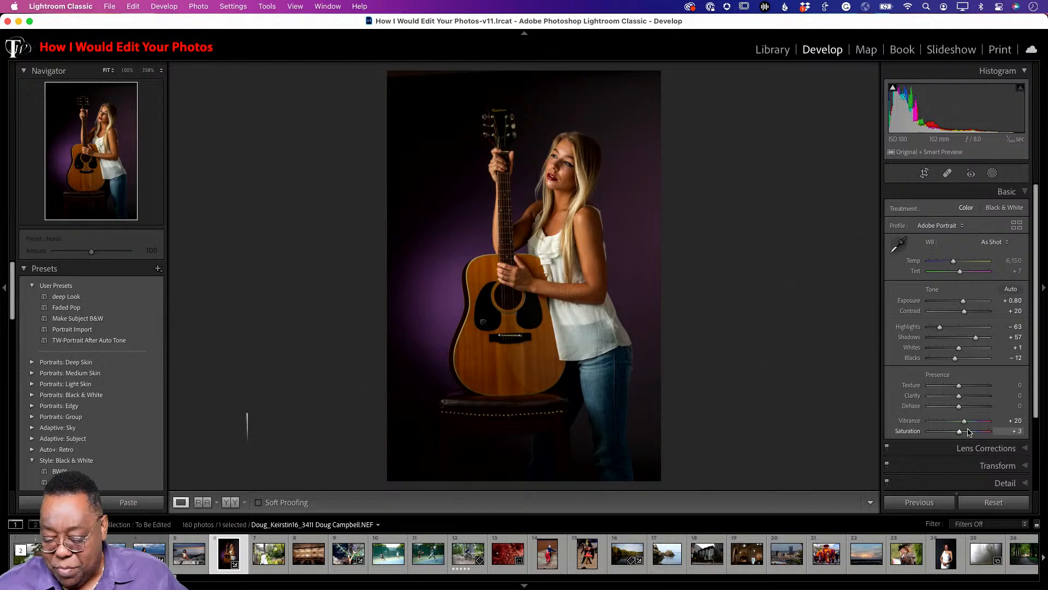
# Set the guitar portrait's saturation to 0 and inspect the dark upper and lower corners of the background at high magnification
pyautogui.moveTo(962, 433); pyautogui.dragTo(960, 433)
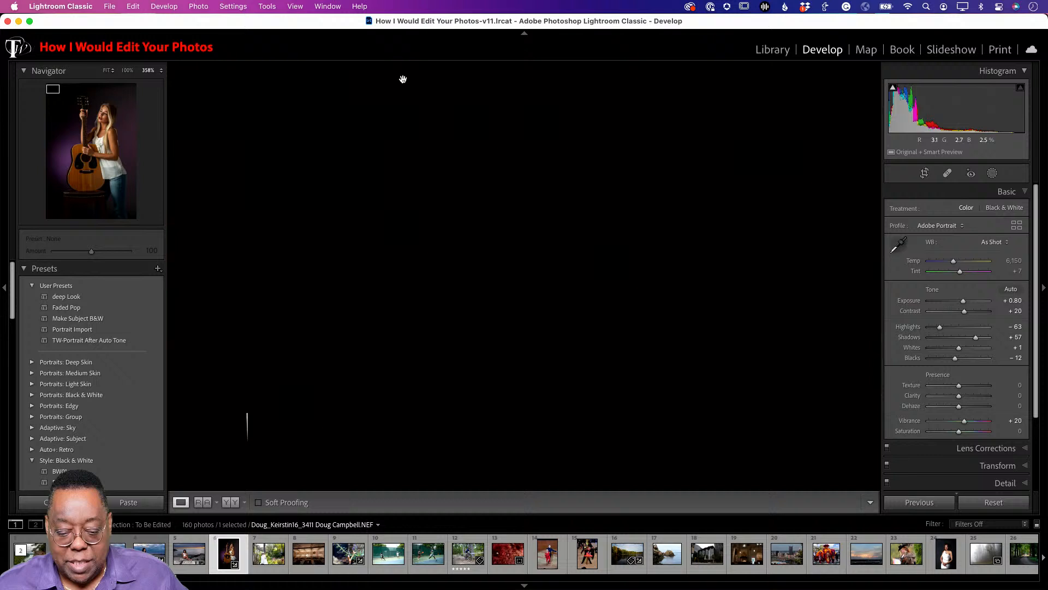
pyautogui.click(402, 81)
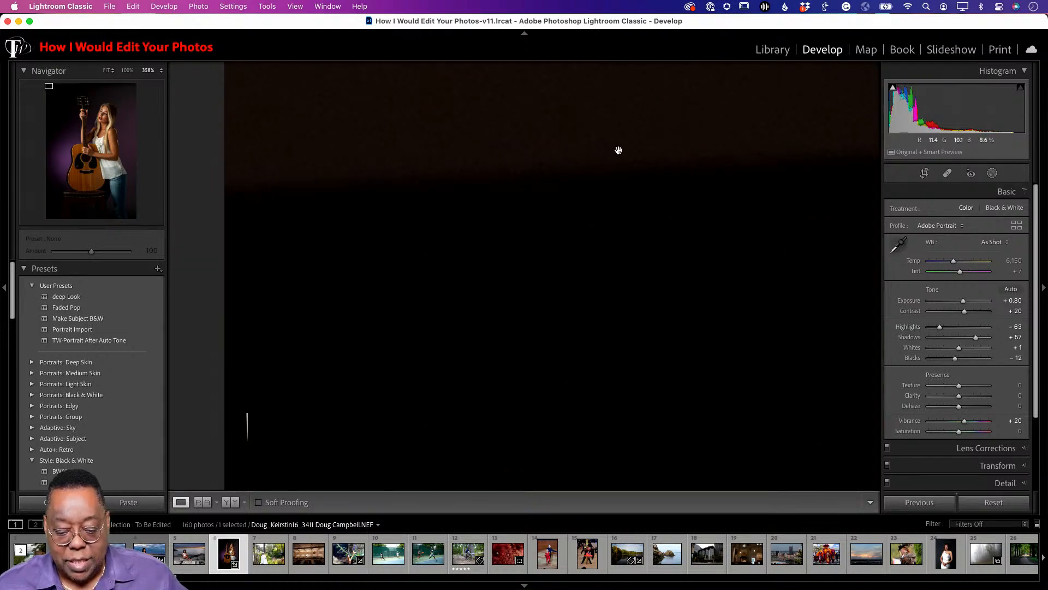
pyautogui.click(532, 188)
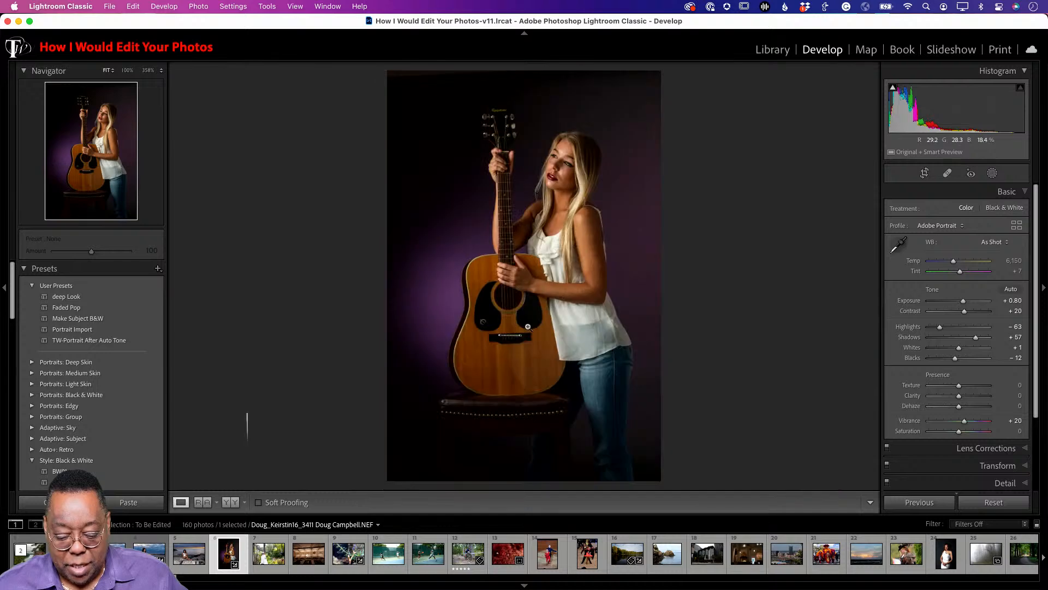
pyautogui.click(410, 473)
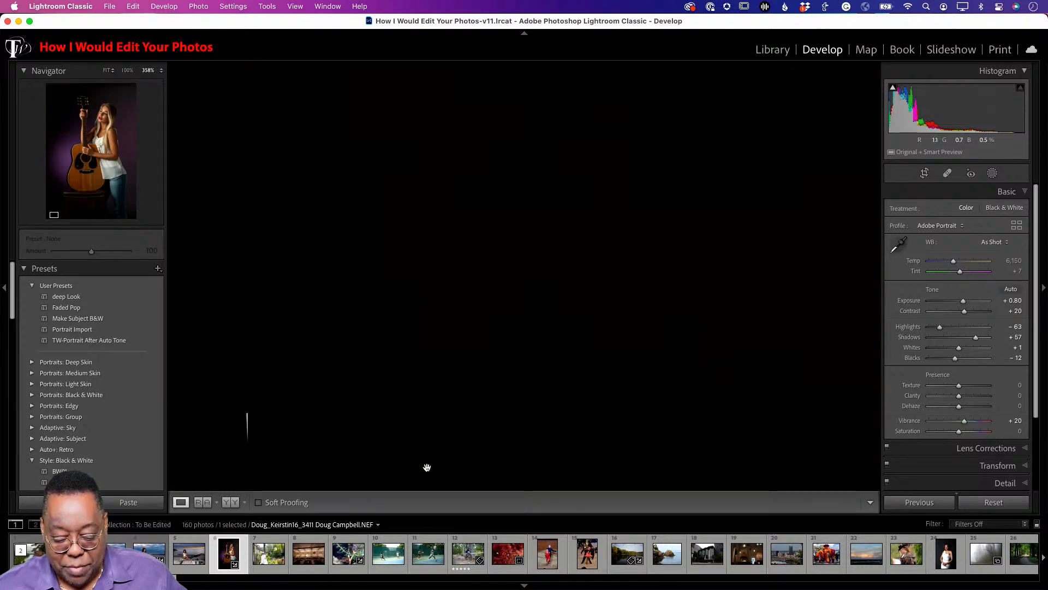
pyautogui.click(501, 326)
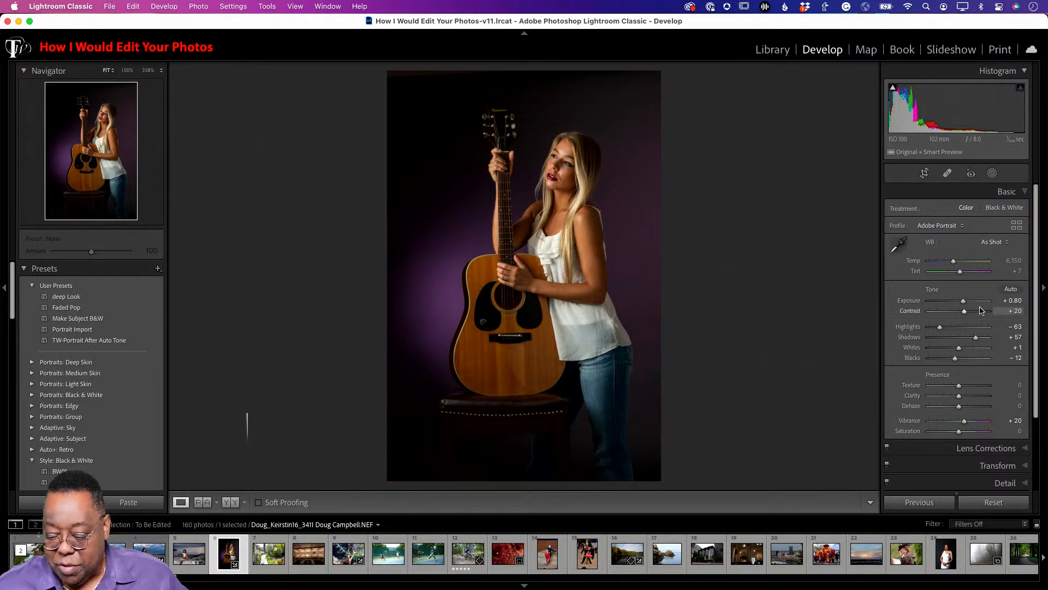
# Try a 4 x 5 / 8 x 10 crop on the guitar portrait, adjusting the vertical framing around the guitar's headstock
pyautogui.click(924, 173)
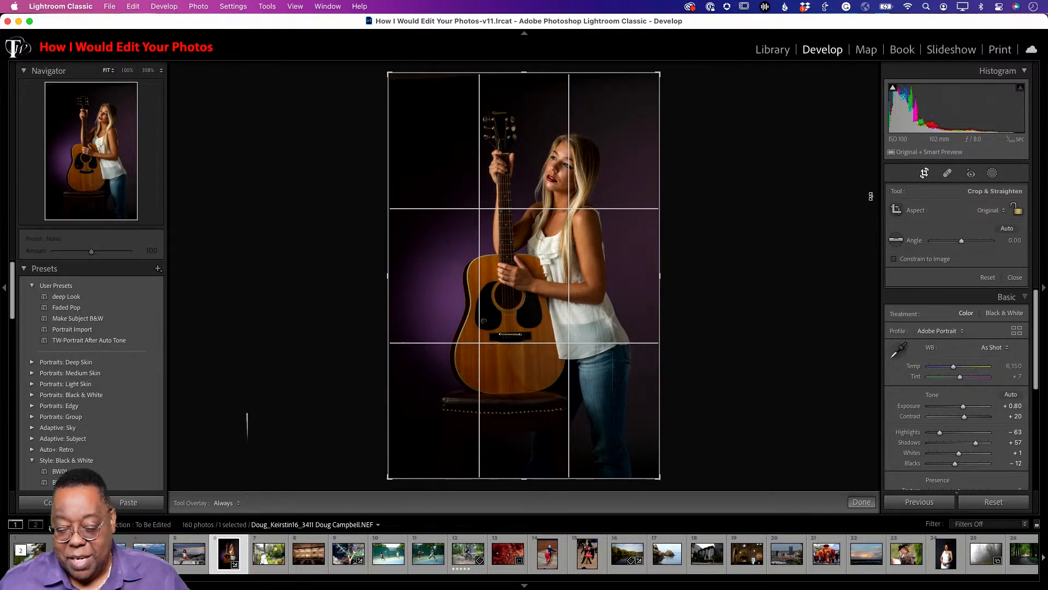
pyautogui.click(987, 212)
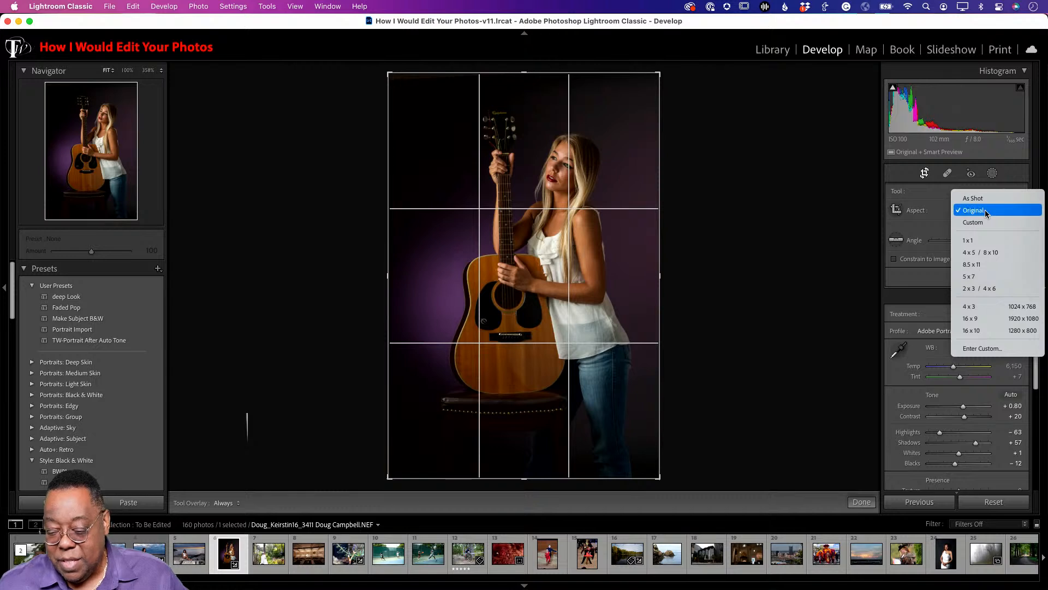
pyautogui.click(958, 254)
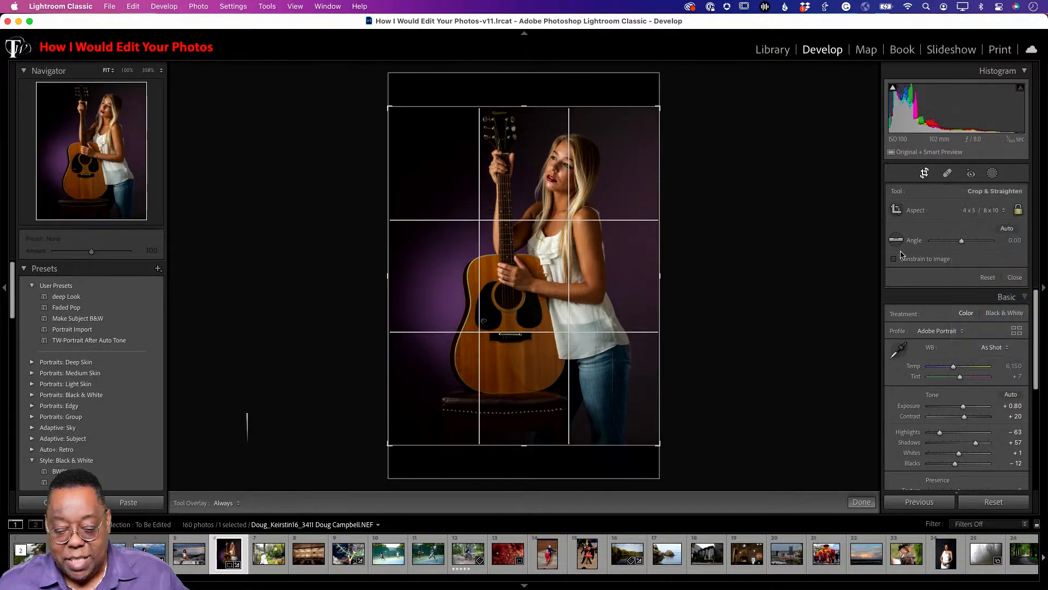
pyautogui.moveTo(589, 264); pyautogui.dragTo(589, 273)
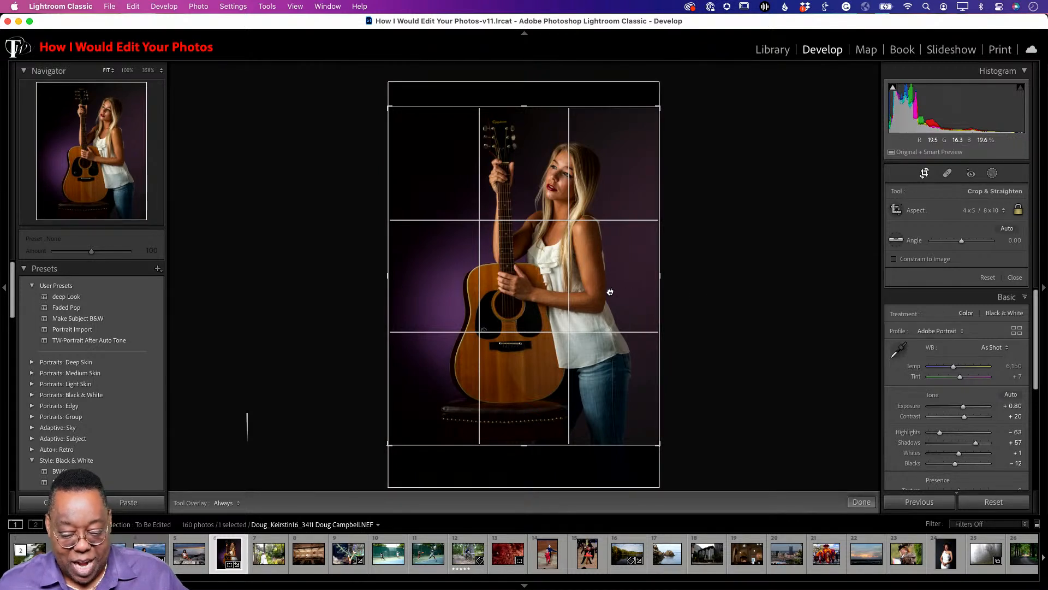
pyautogui.moveTo(611, 291); pyautogui.dragTo(611, 288)
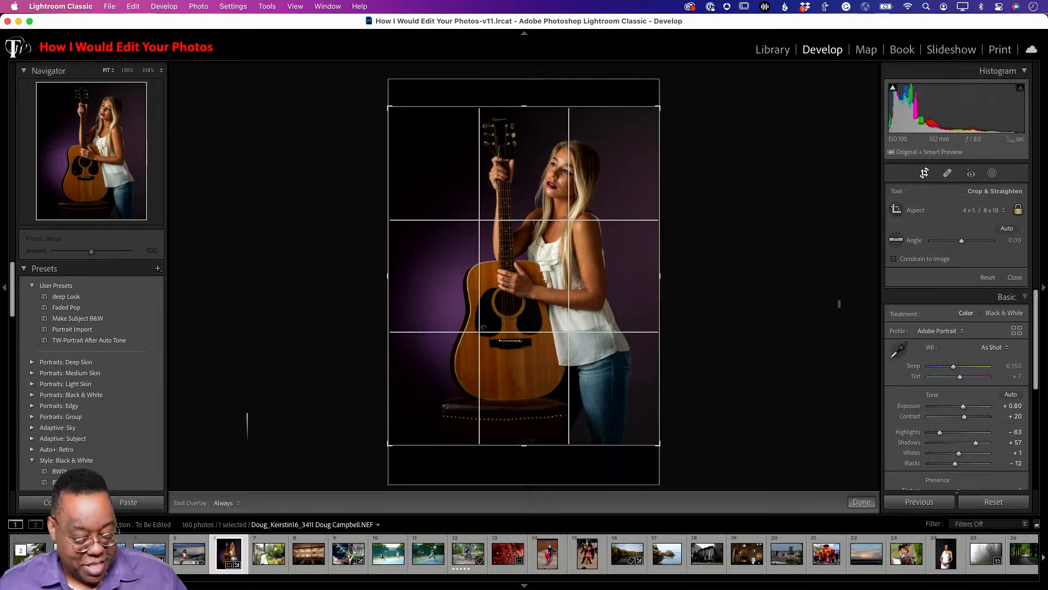
pyautogui.press('Return')
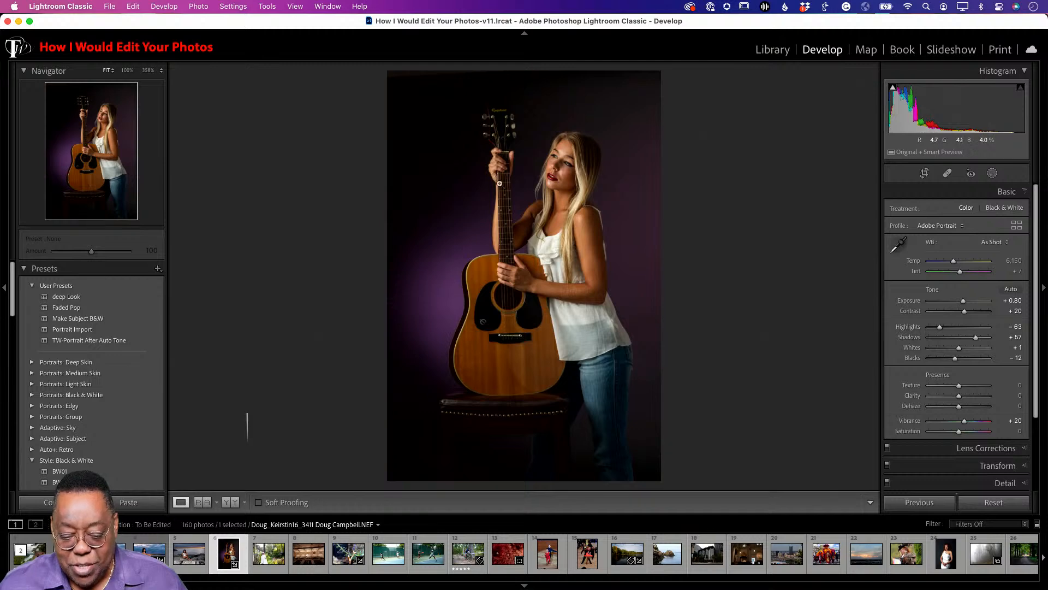
# Examine the woman's face, blouse and jeans, the guitar and the stool up close for areas needing retouching
pyautogui.click(568, 176)
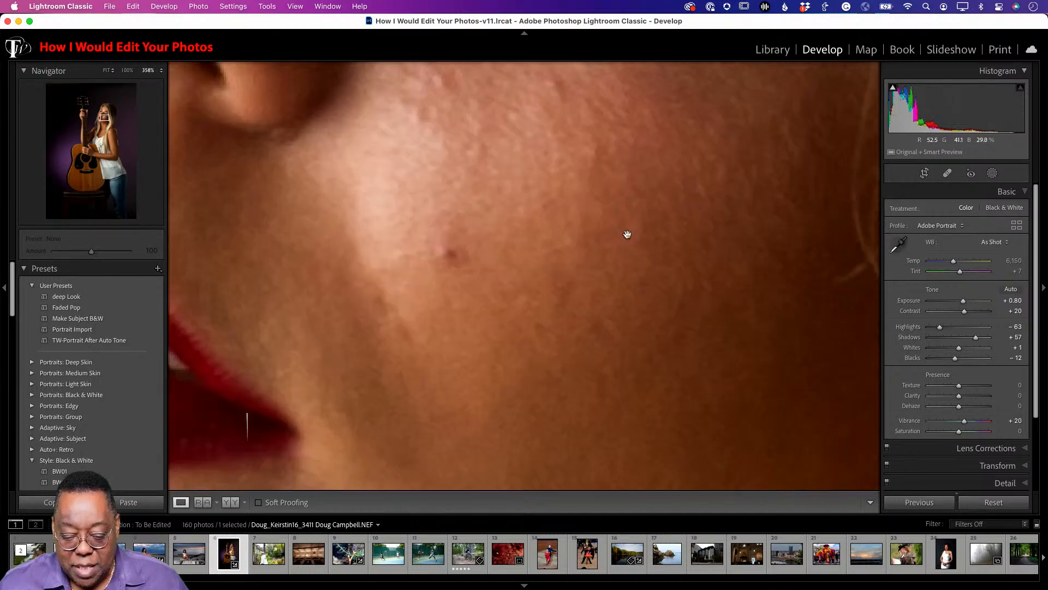
pyautogui.click(554, 280)
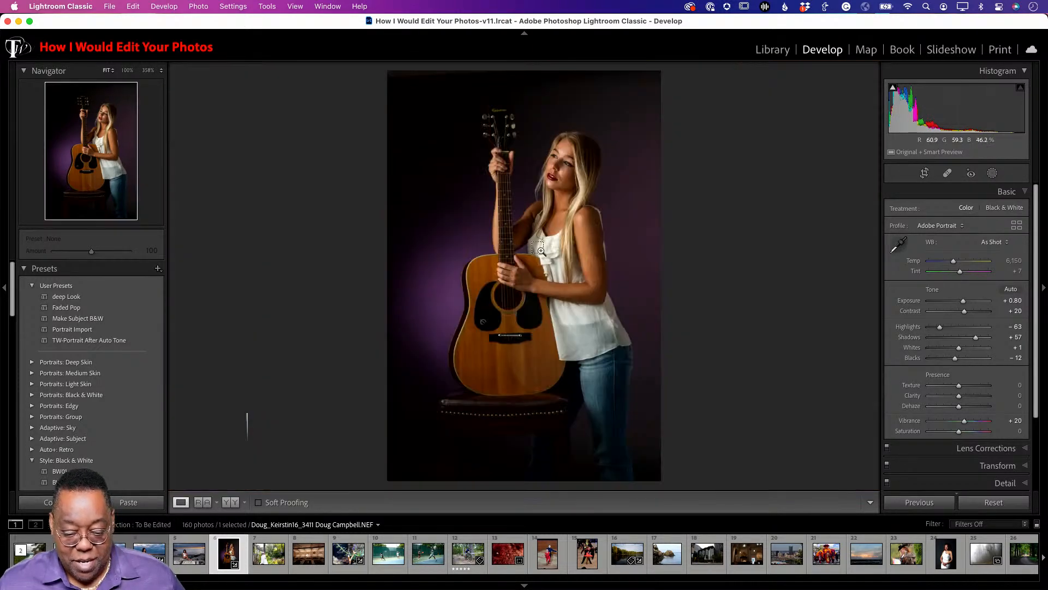
pyautogui.moveTo(539, 128); pyautogui.dragTo(581, 233)
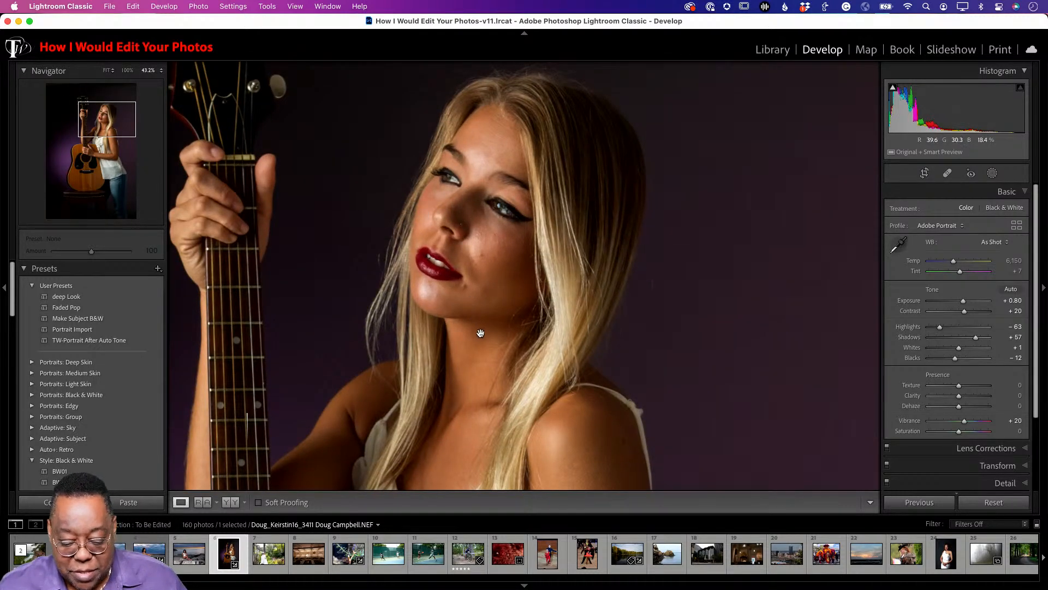
pyautogui.scroll(-5, 480, 325)
pyautogui.scroll(-10, 495, 294)
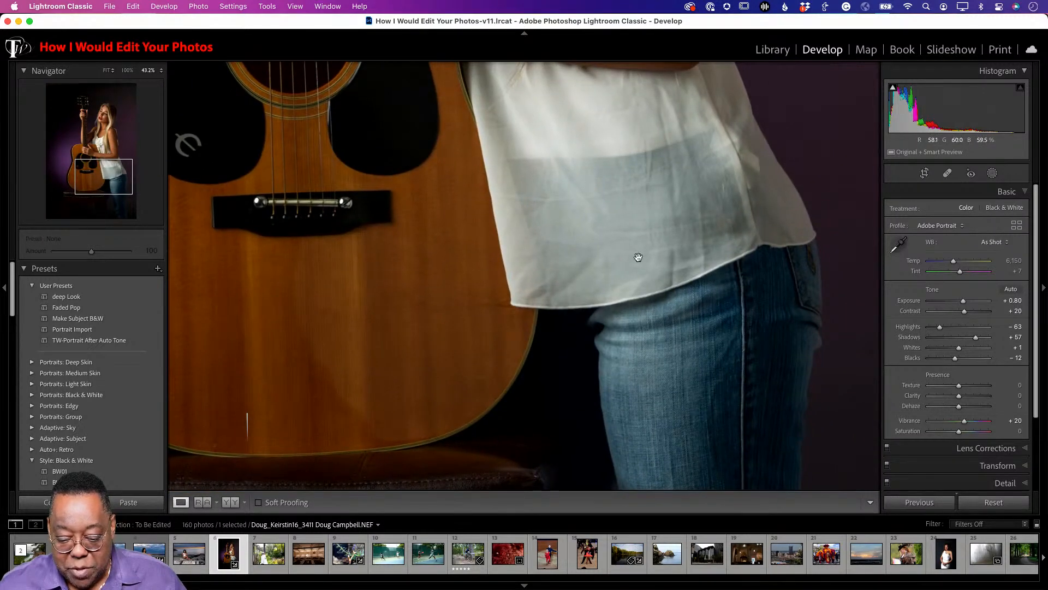
pyautogui.scroll(-10, 600, 257)
pyautogui.scroll(-3, 356, 103)
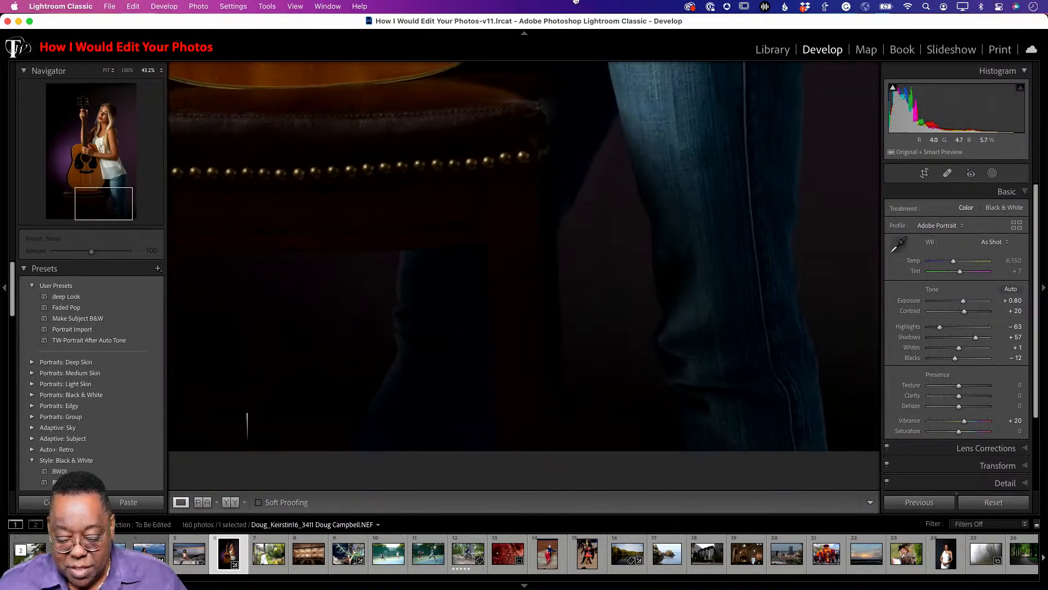
pyautogui.scroll(10, 693, 114)
pyautogui.scroll(5, 771, 254)
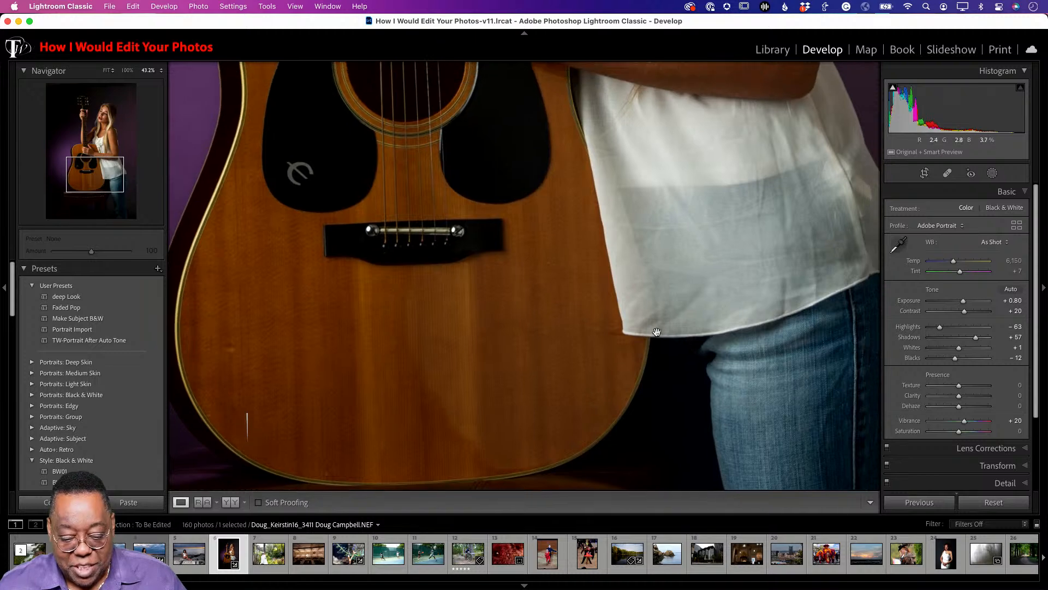
pyautogui.scroll(-8, 692, 379)
pyautogui.scroll(15, 707, 90)
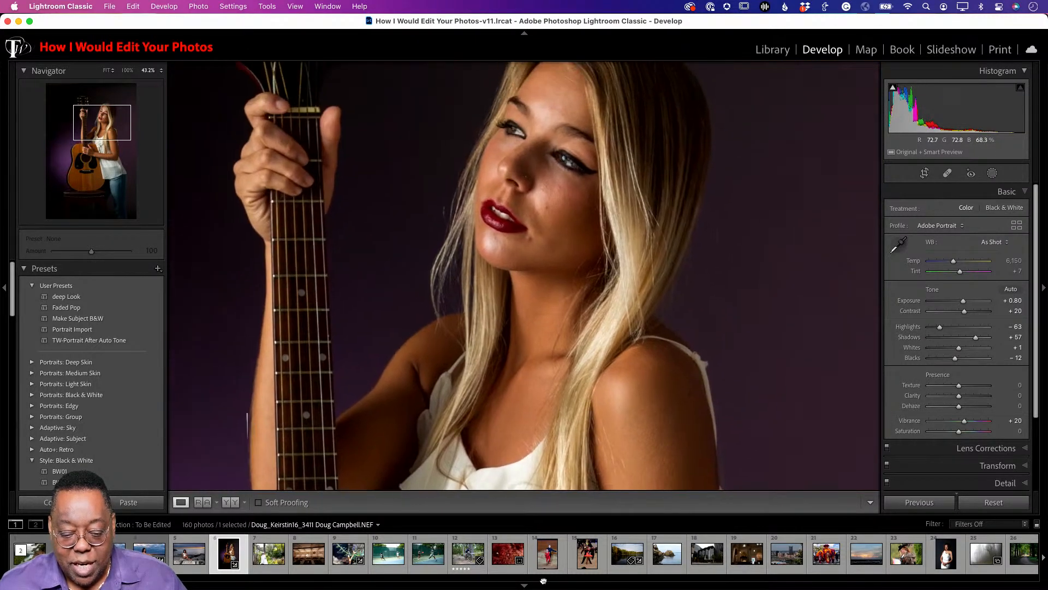
pyautogui.click(551, 428)
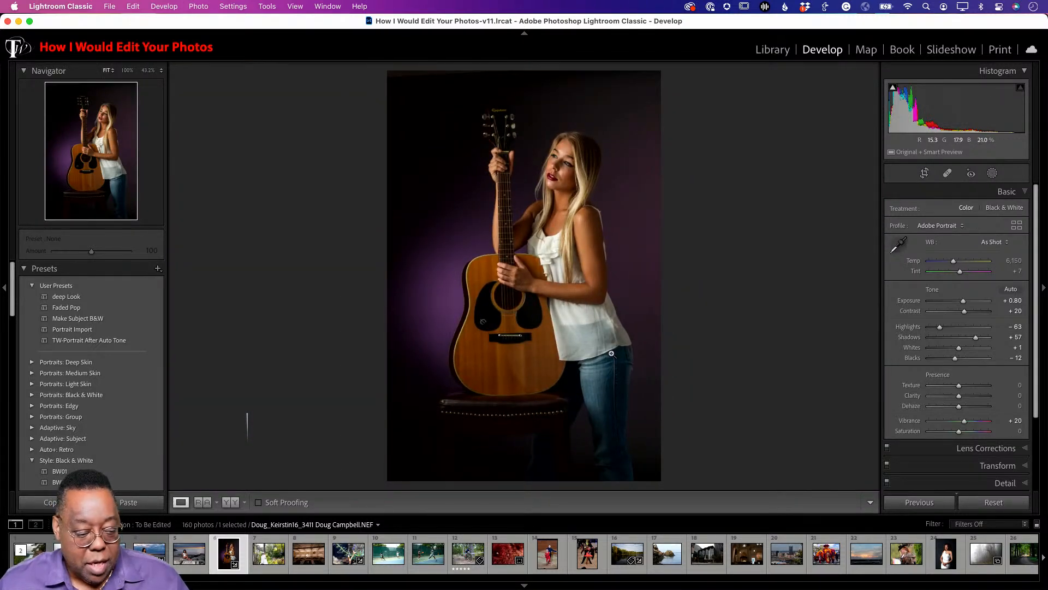
# Open the guitar portrait in Photoshop and set up a Content-Aware crop with the 4:5 (8:10) ratio
pyautogui.press('super+e')
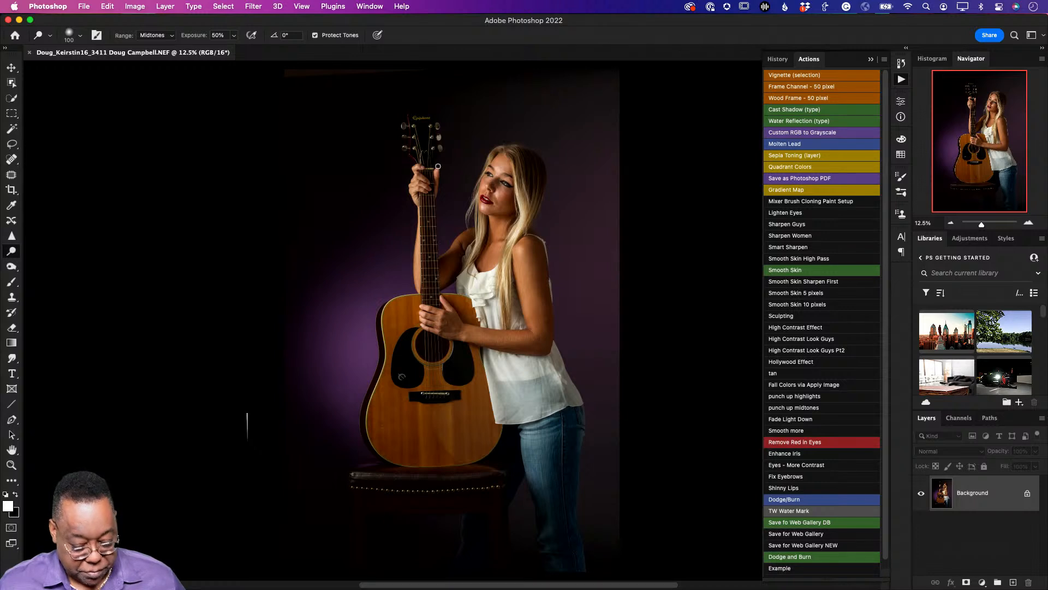
pyautogui.press('c')
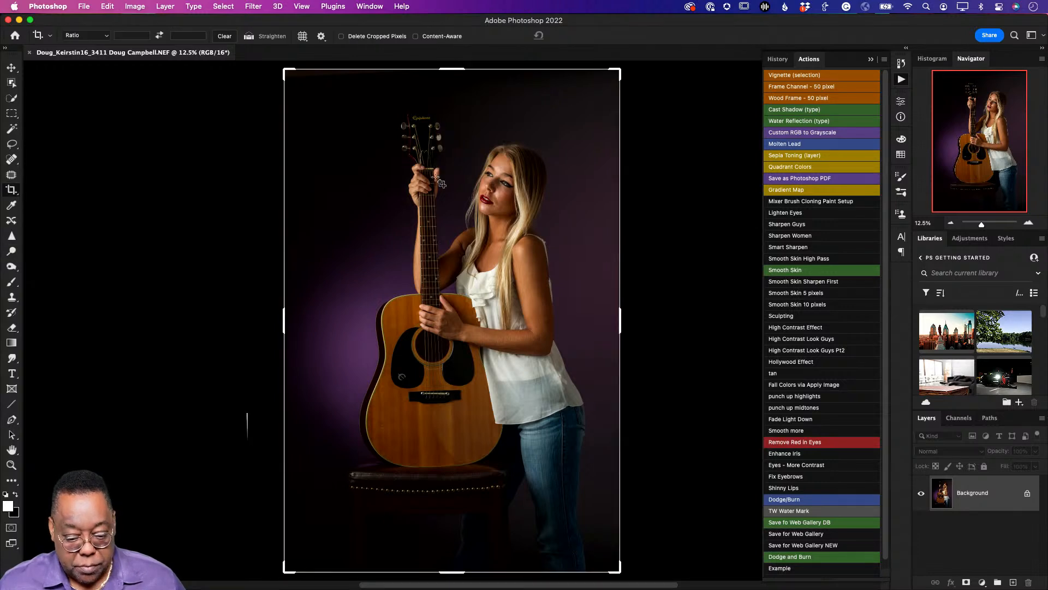
pyautogui.click(416, 36)
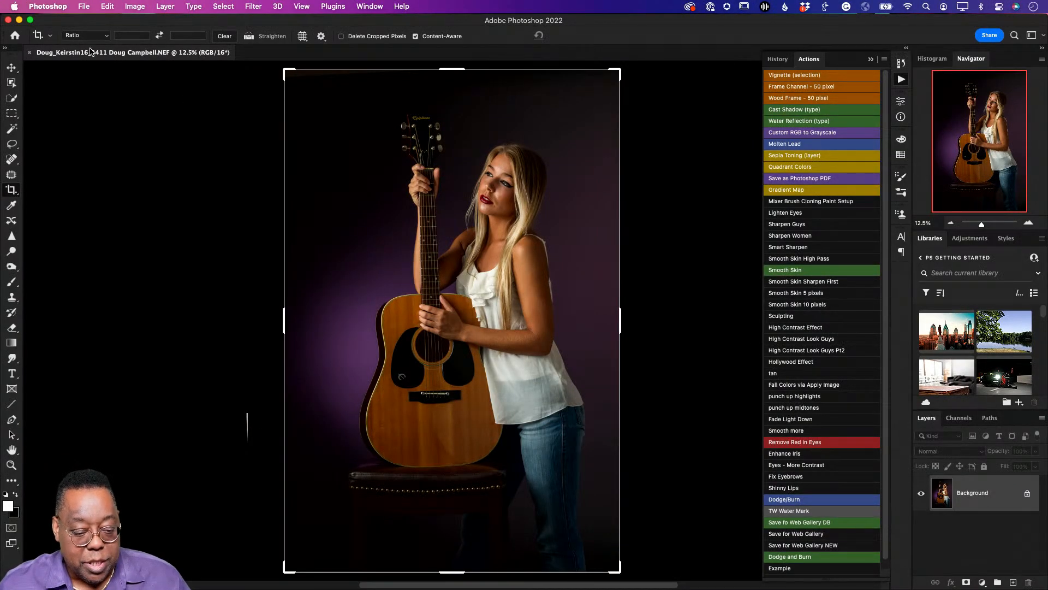
pyautogui.click(107, 37)
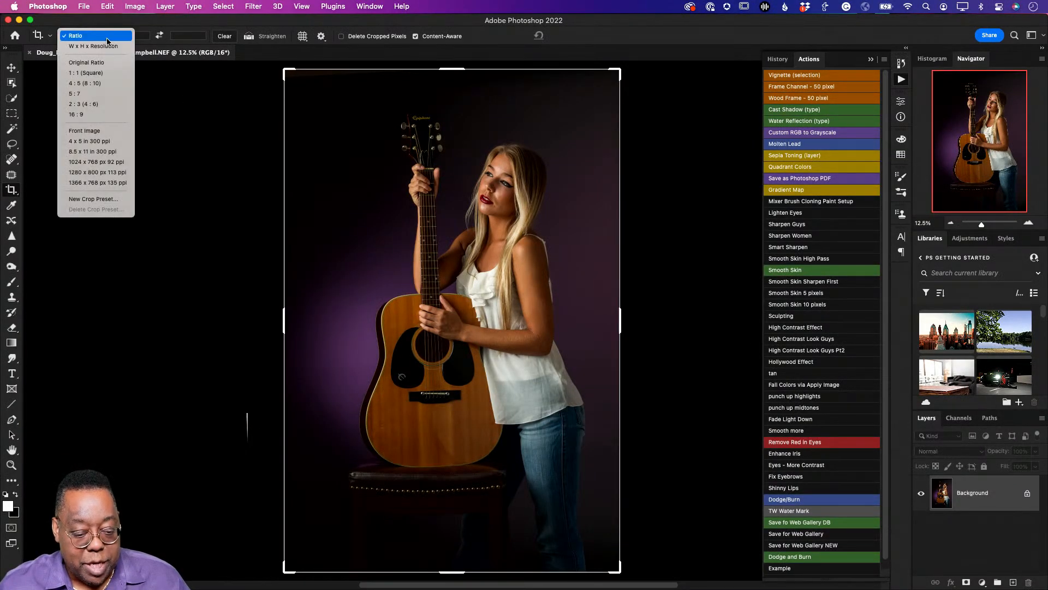
pyautogui.click(112, 83)
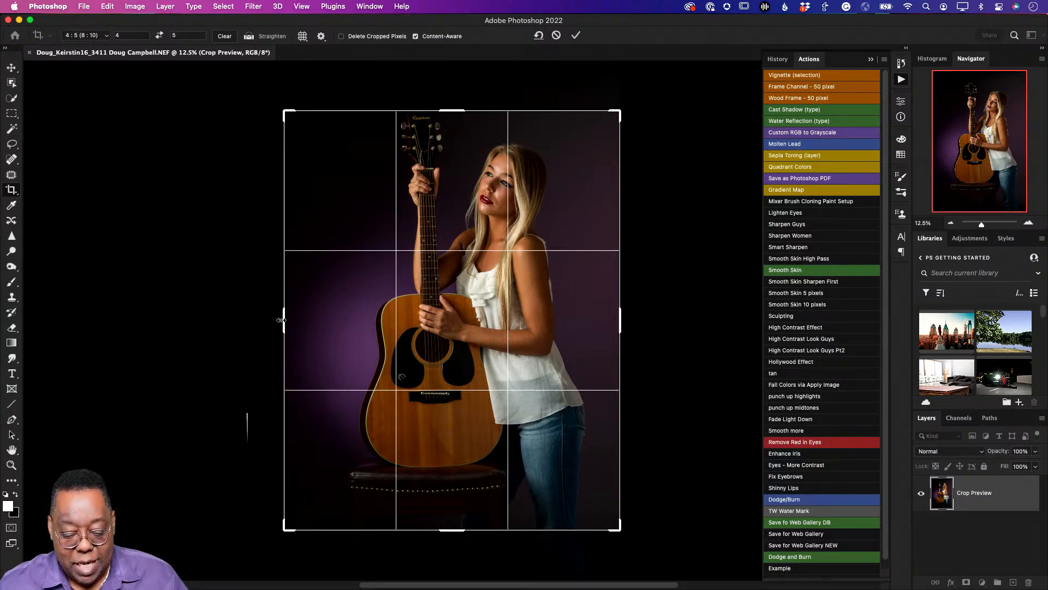
# Widen the crop beyond the photo's left edge, shift the picture slightly up inside it, and apply the content-aware crop
pyautogui.moveTo(283, 319); pyautogui.dragTo(252, 322)
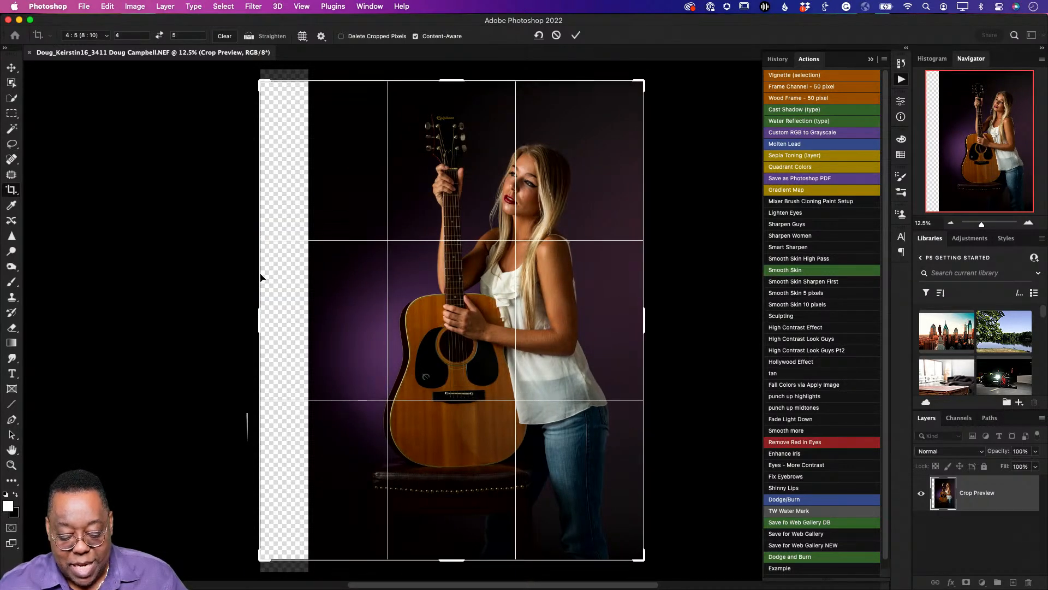
pyautogui.moveTo(388, 281); pyautogui.dragTo(391, 269)
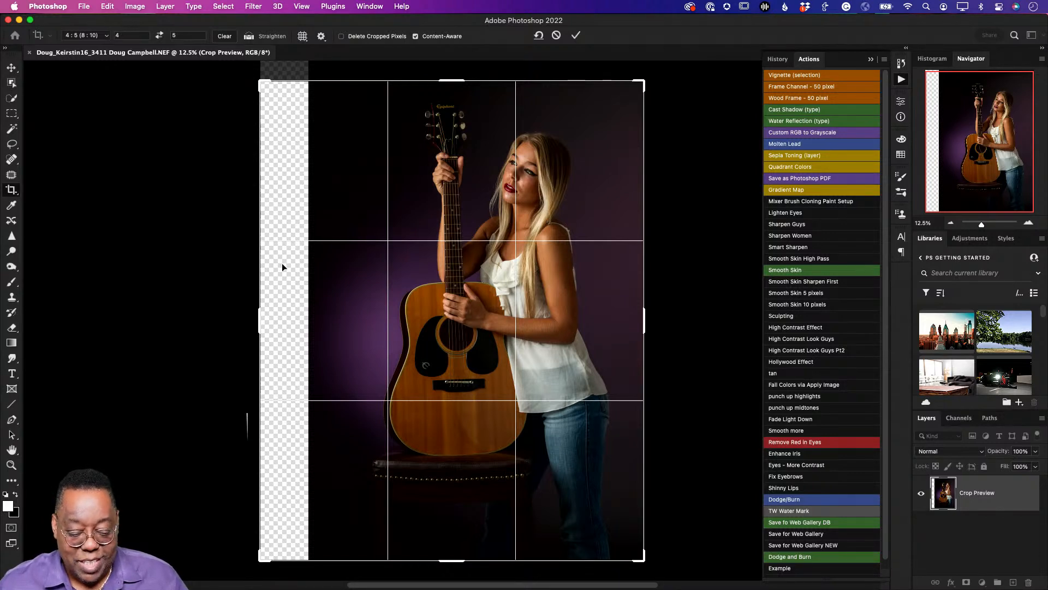
pyautogui.click(576, 36)
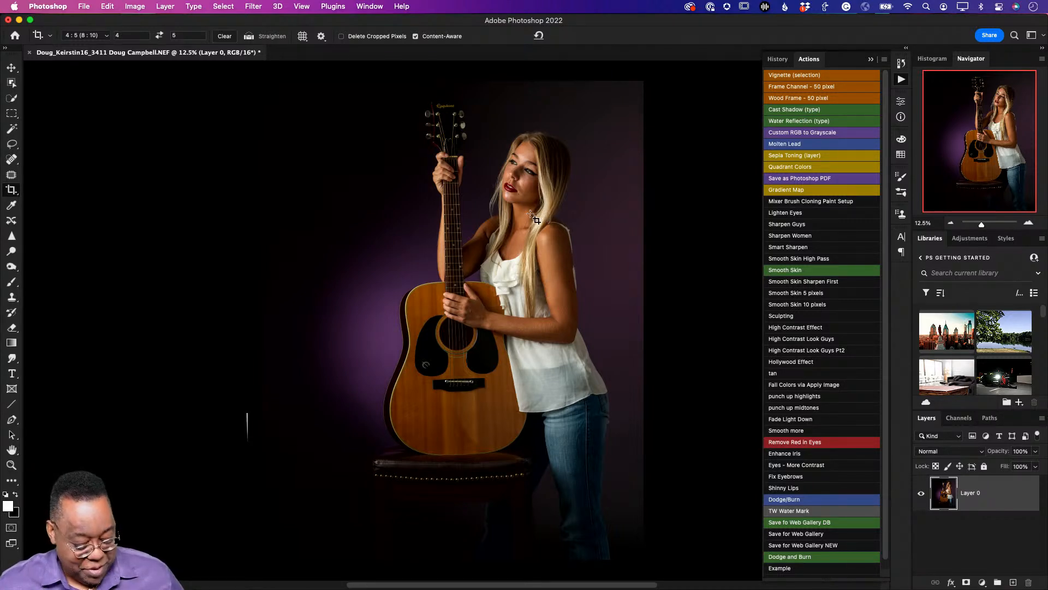
# Remove the blemishes on the woman's cheek using the Content-Aware Spot Healing Brush at 30 pixels
pyautogui.press('z')
pyautogui.moveTo(514, 176); pyautogui.dragTo(539, 311)
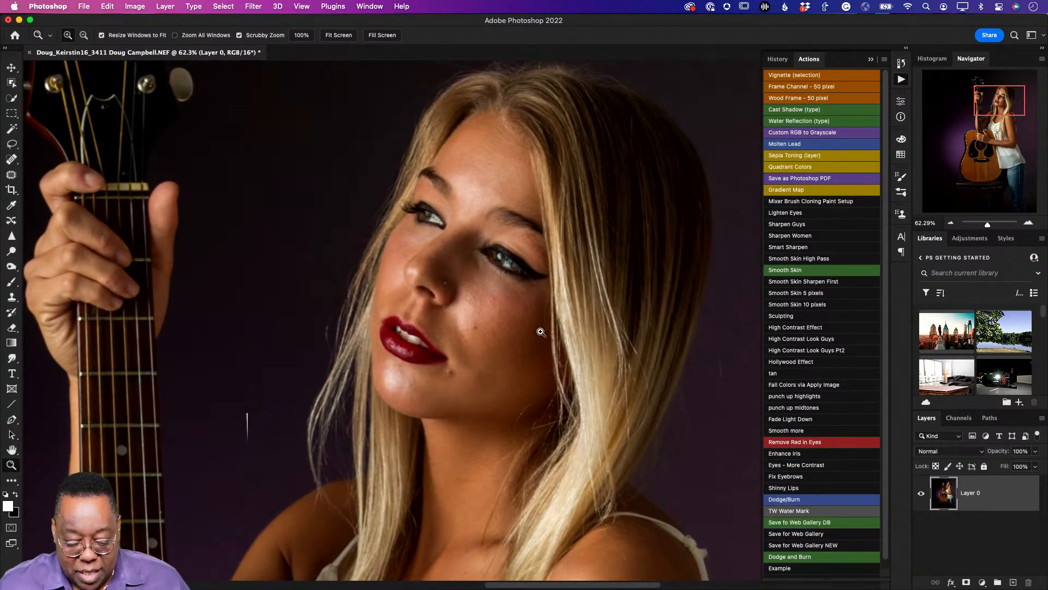
pyautogui.click(475, 369)
pyautogui.moveTo(476, 369); pyautogui.dragTo(477, 369)
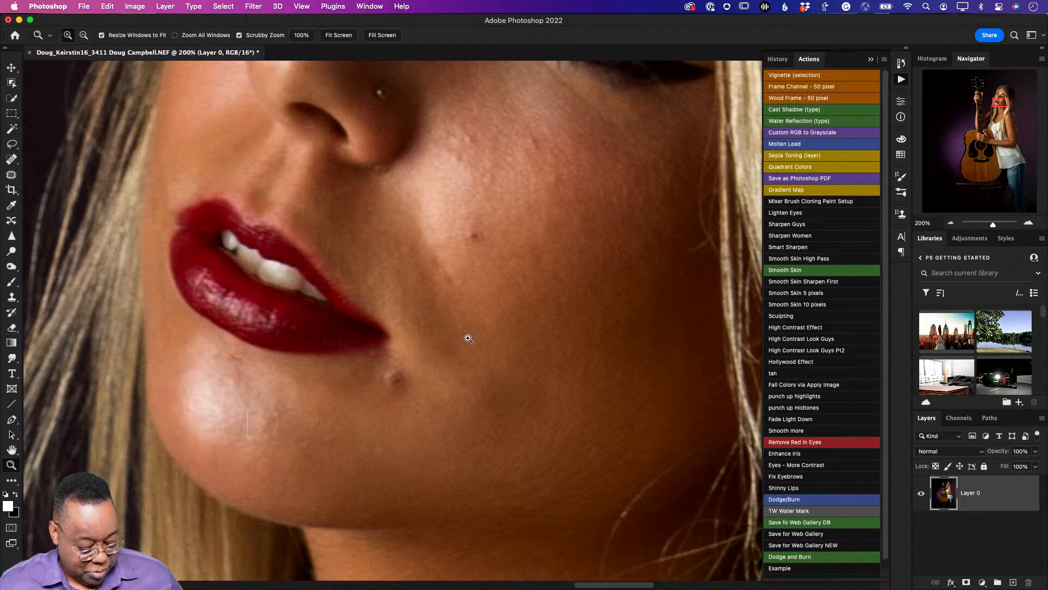
pyautogui.press('alt')
pyautogui.moveTo(470, 336); pyautogui.dragTo(470, 338)
pyautogui.moveTo(253, 263); pyautogui.dragTo(163, 234)
pyautogui.click(11, 159)
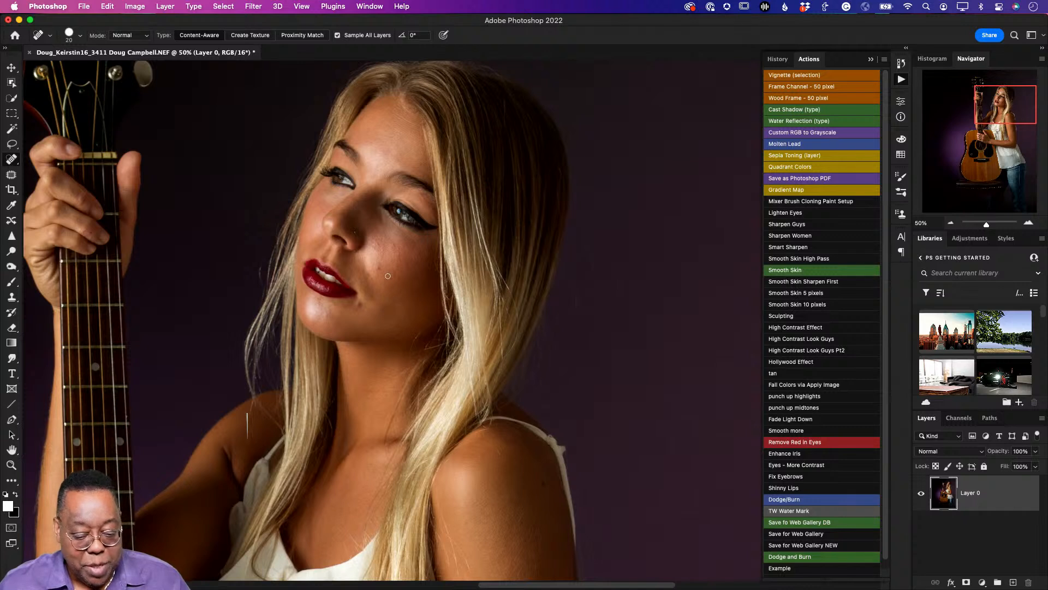
pyautogui.moveTo(391, 276); pyautogui.dragTo(471, 308)
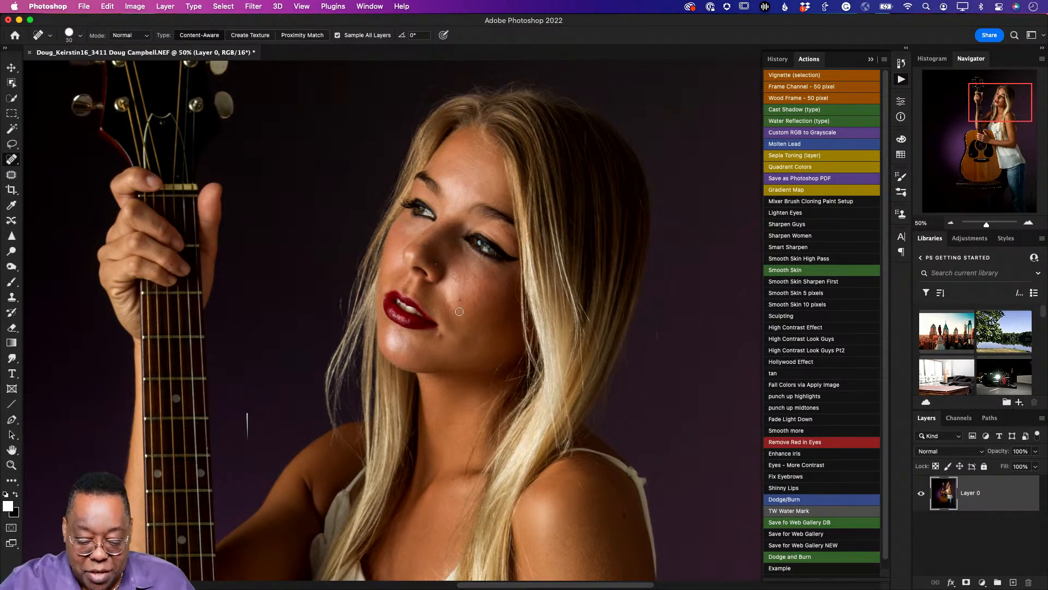
pyautogui.moveTo(458, 294); pyautogui.dragTo(457, 307)
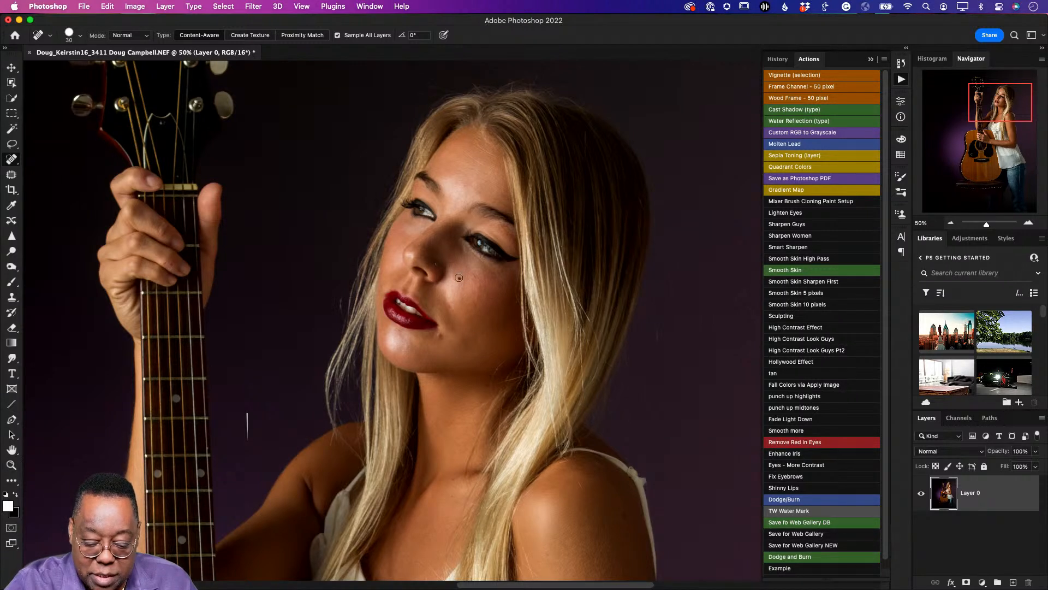
pyautogui.click(482, 285)
pyautogui.moveTo(479, 278); pyautogui.dragTo(468, 271)
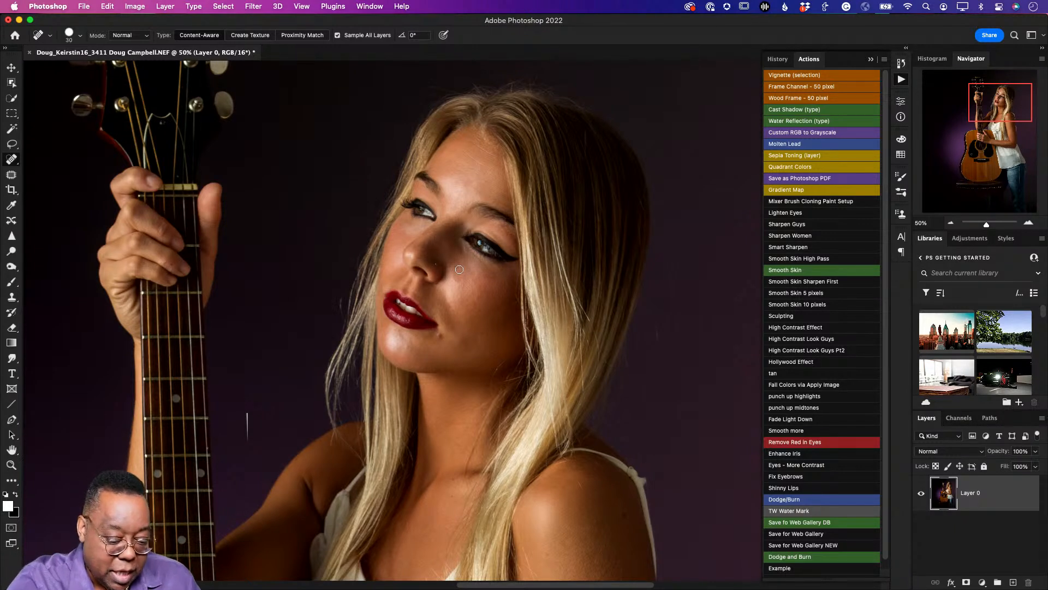
# Soften the shine on the woman's cheek with a 125-pixel Clone Stamp in Darken mode at 40% opacity, sampling nearby skin
pyautogui.press('s')
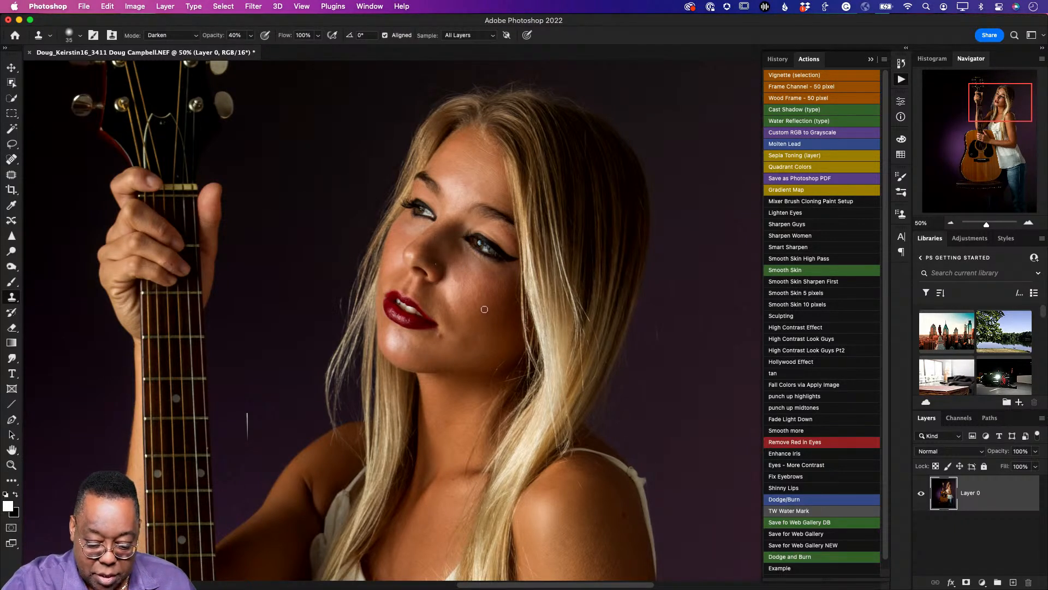
pyautogui.press(']')
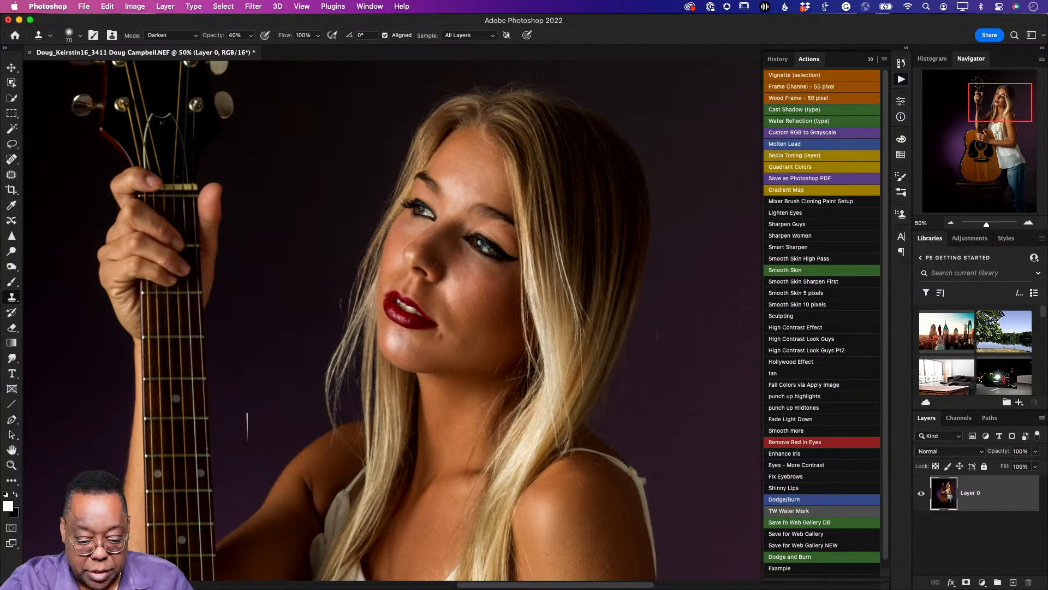
pyautogui.press(']')
pyautogui.press(']')
pyautogui.press(']')
pyautogui.press(']')
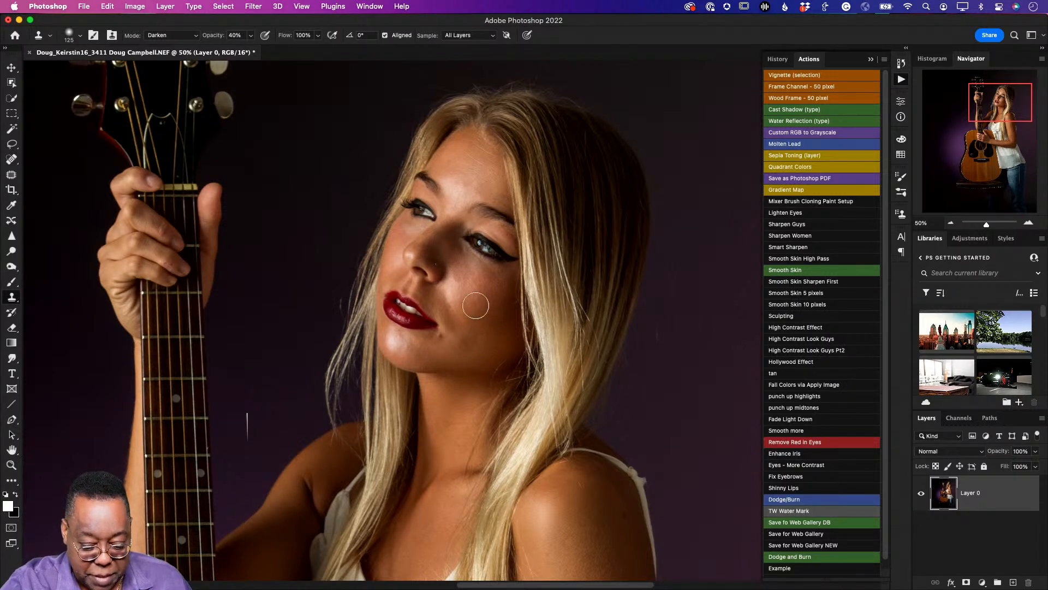
pyautogui.keyDown('alt'); pyautogui.click(476, 295); pyautogui.keyUp('alt')
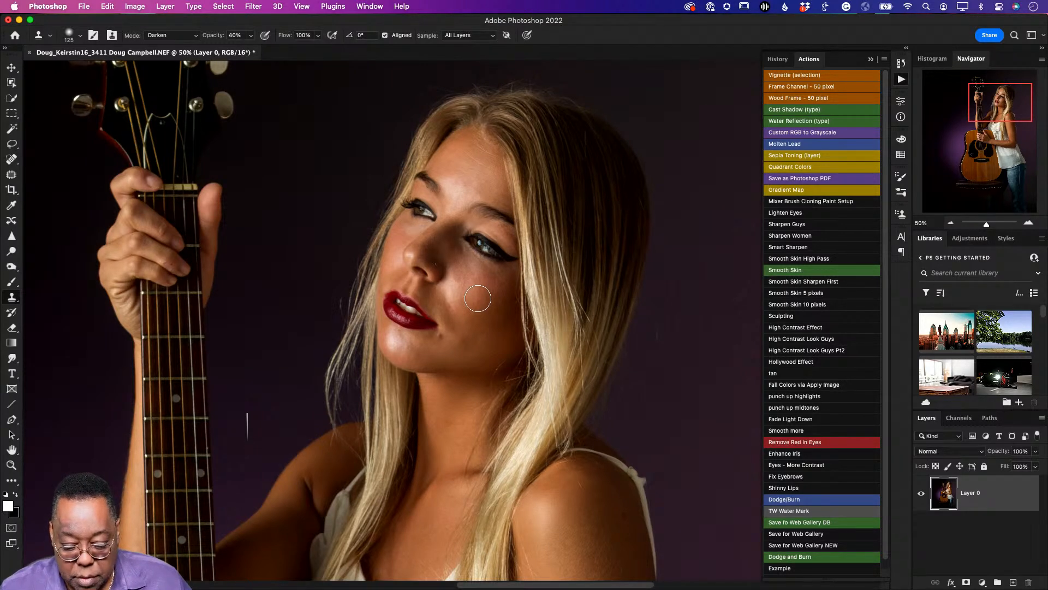
pyautogui.moveTo(478, 298)
pyautogui.mouseDown()
pyautogui.moveTo(452, 278)
pyautogui.moveTo(449, 296)
pyautogui.moveTo(485, 321)
pyautogui.moveTo(448, 289)
pyautogui.moveTo(446, 280)
pyautogui.moveTo(465, 307)
pyautogui.moveTo(449, 276)
pyautogui.moveTo(477, 360)
pyautogui.mouseUp()
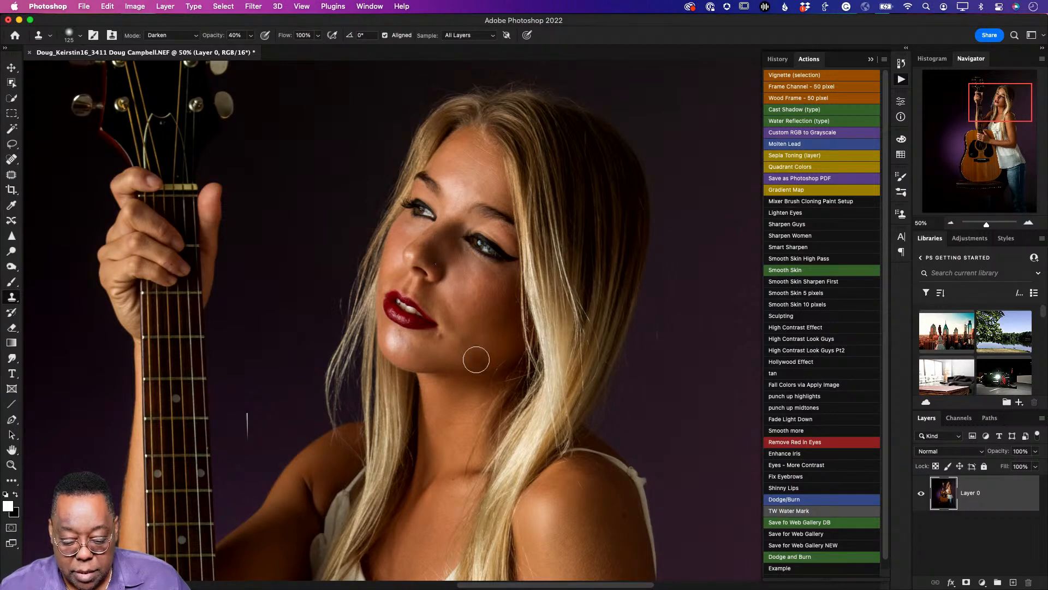
# Tone down the forehead shine with the Clone Stamp, sampling skin from the forehead itself
pyautogui.moveTo(484, 175); pyautogui.dragTo(468, 165)
pyautogui.keyDown('alt'); pyautogui.click(468, 164); pyautogui.keyUp('alt')
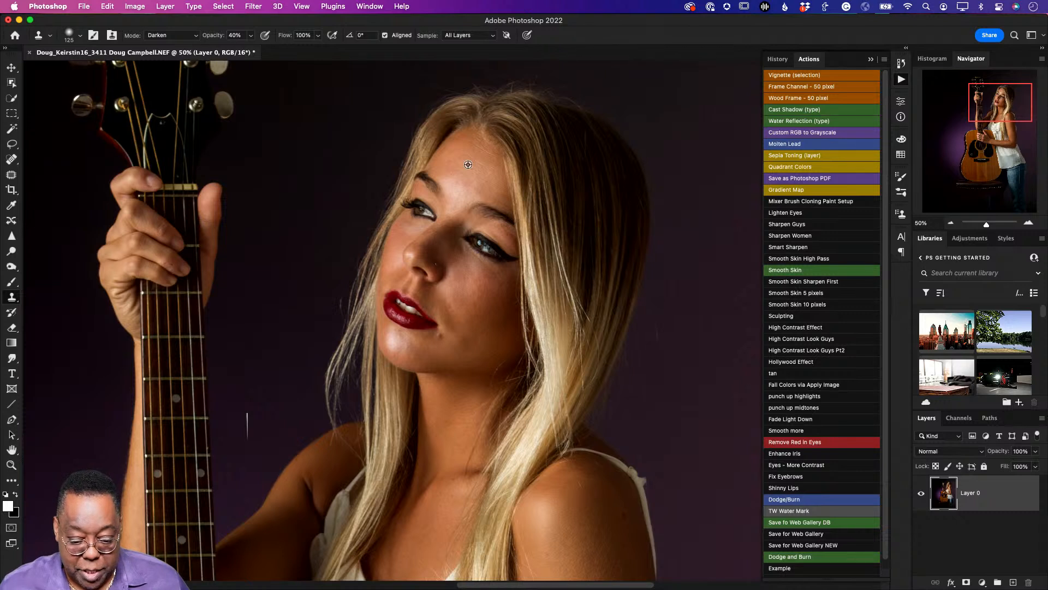
pyautogui.moveTo(468, 164)
pyautogui.mouseDown()
pyautogui.moveTo(449, 181)
pyautogui.moveTo(467, 193)
pyautogui.moveTo(452, 204)
pyautogui.moveTo(450, 181)
pyautogui.moveTo(472, 190)
pyautogui.moveTo(449, 187)
pyautogui.moveTo(456, 202)
pyautogui.moveTo(488, 202)
pyautogui.moveTo(449, 180)
pyautogui.moveTo(450, 205)
pyautogui.moveTo(509, 215)
pyautogui.moveTo(494, 288)
pyautogui.moveTo(438, 355)
pyautogui.mouseUp()
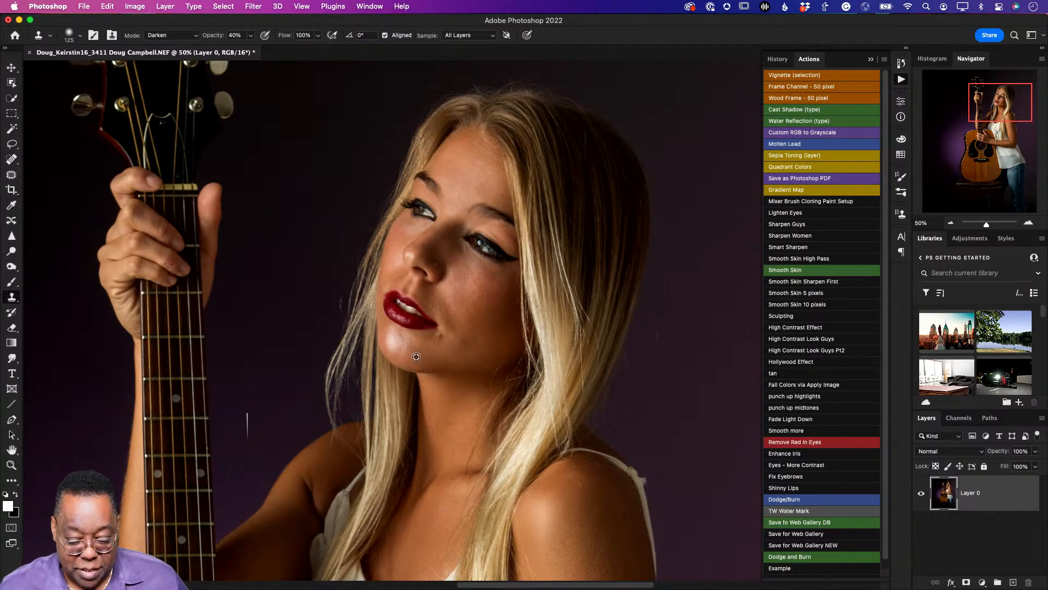
# Try to darken the bright highlight on the chin with the 125-pixel Clone Stamp, and undo the strokes
pyautogui.keyDown('alt'); pyautogui.click(415, 360); pyautogui.keyUp('alt')
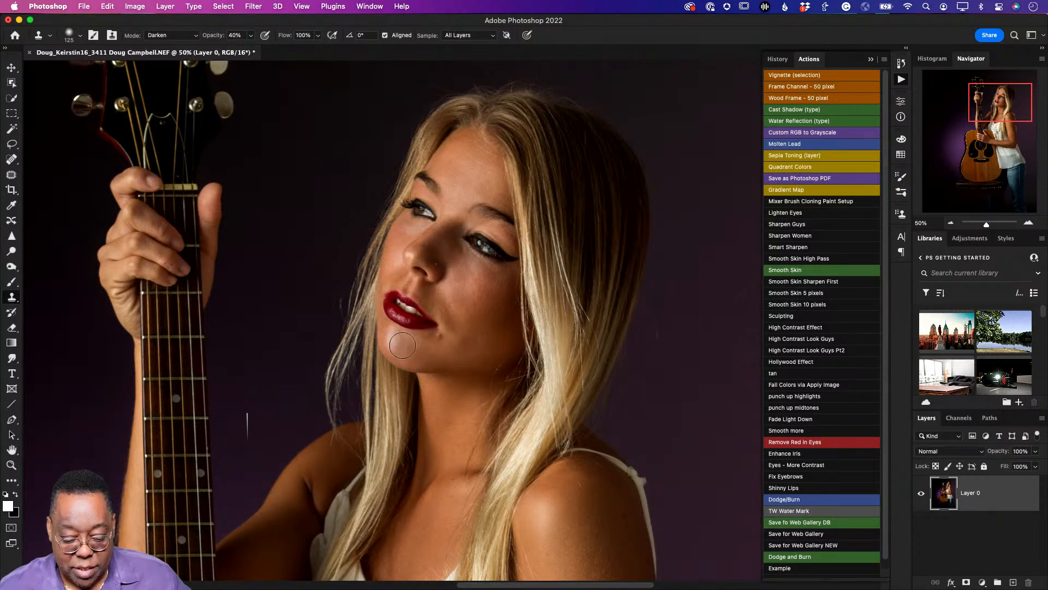
pyautogui.moveTo(387, 342)
pyautogui.mouseDown()
pyautogui.moveTo(446, 391)
pyautogui.moveTo(393, 355)
pyautogui.mouseUp()
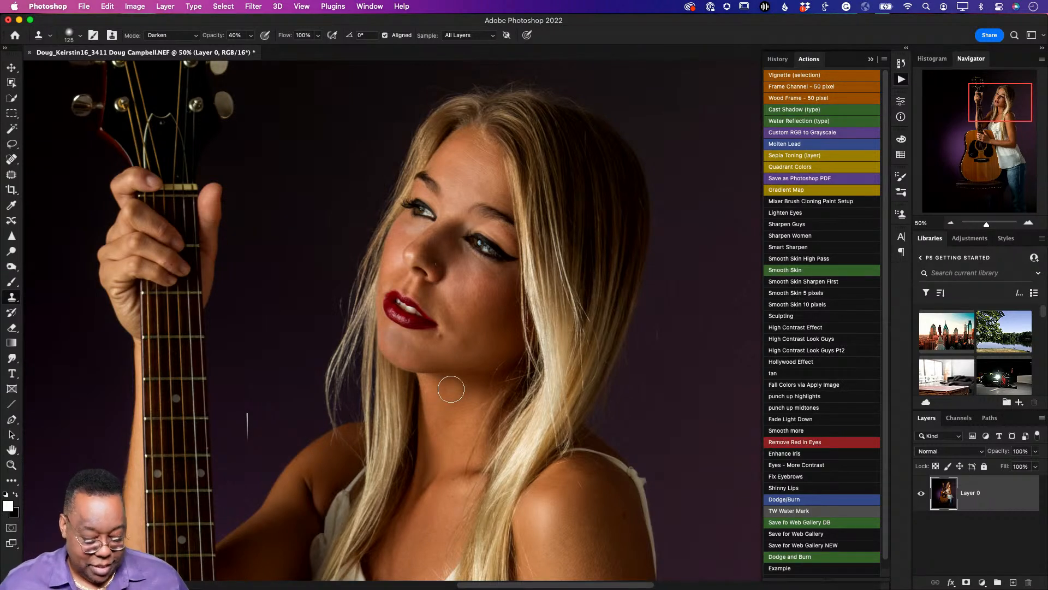
pyautogui.press('super+z')
pyautogui.press('super+z')
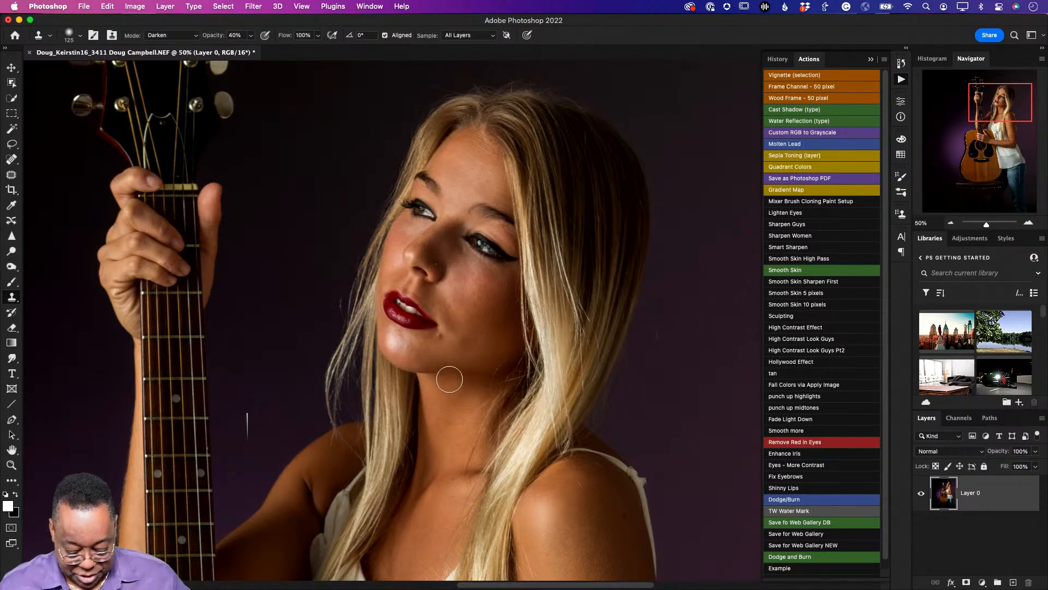
# Try to darken the chin highlight with the Clone Stamp reduced to 60 pixels, sampling skin just below it
pyautogui.press('[')
pyautogui.press('[')
pyautogui.press('[')
pyautogui.press('[')
pyautogui.press('[')
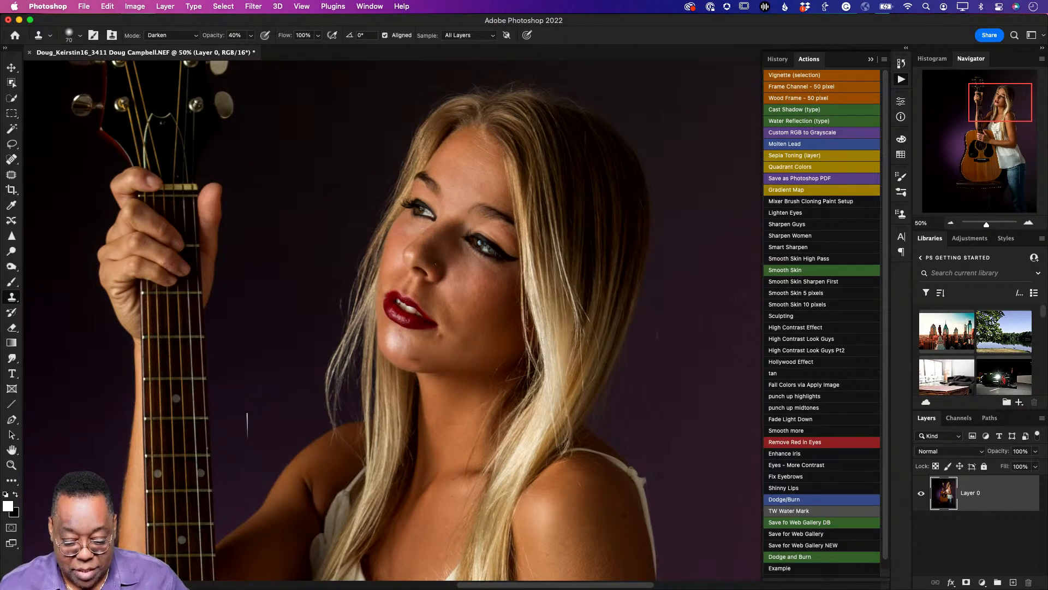
pyautogui.press('alt')
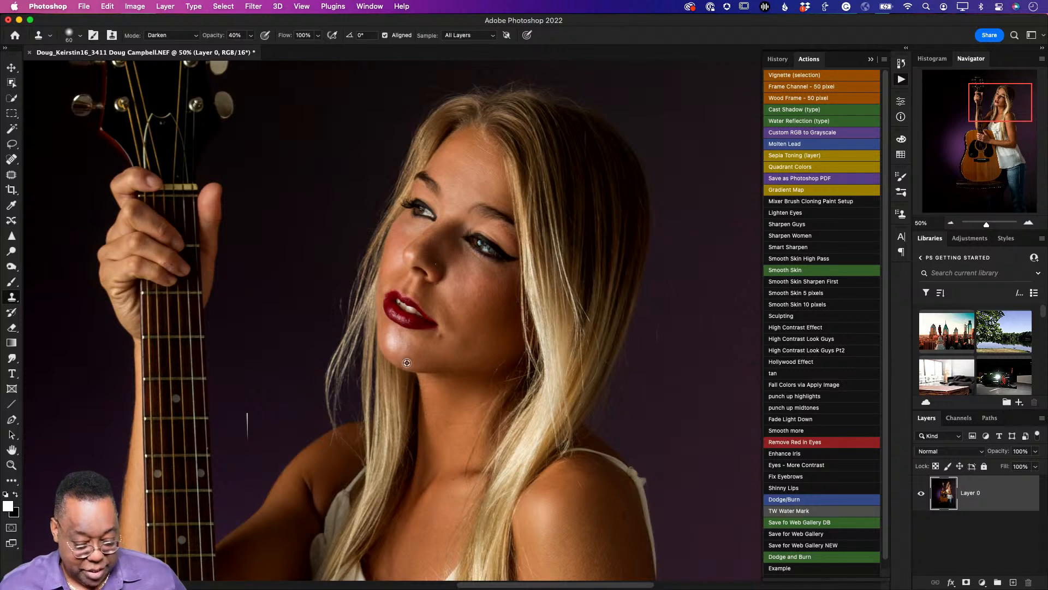
pyautogui.keyDown('alt'); pyautogui.click(407, 363); pyautogui.keyUp('alt')
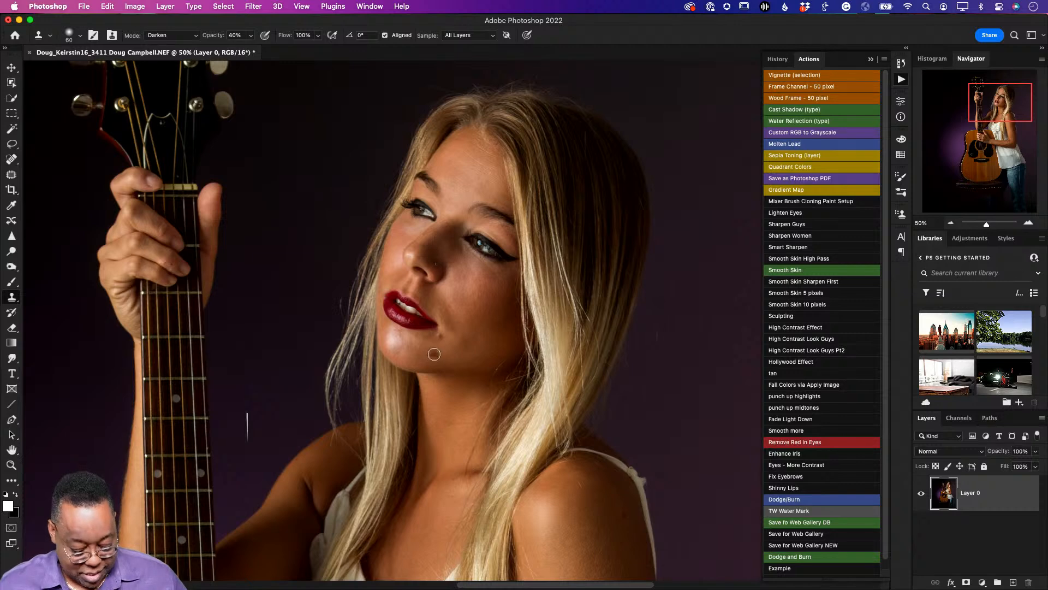
# Try to cover the chin highlight up close with a 90-pixel Clone Stamp, sampling skin beside the chin
pyautogui.press('z')
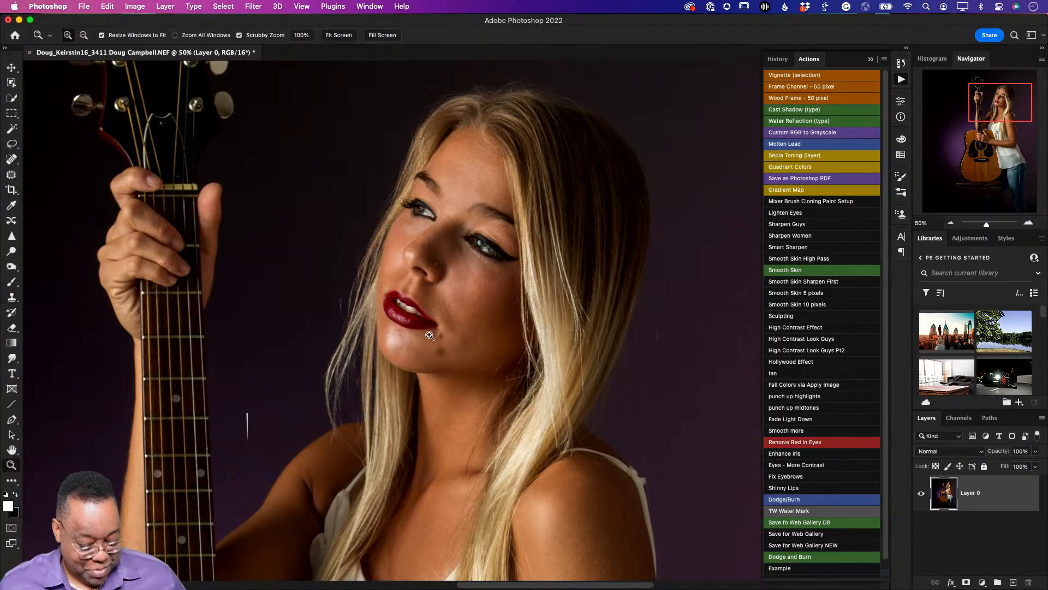
pyautogui.moveTo(429, 335)
pyautogui.mouseDown()
pyautogui.moveTo(459, 373)
pyautogui.moveTo(429, 375)
pyautogui.moveTo(508, 356)
pyautogui.moveTo(529, 365)
pyautogui.mouseUp()
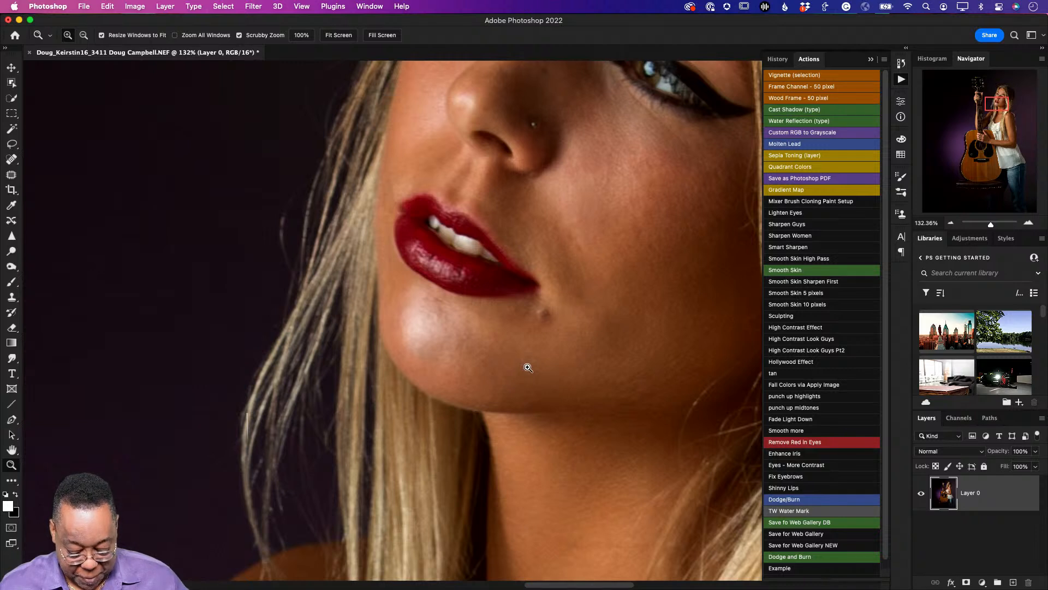
pyautogui.press('s')
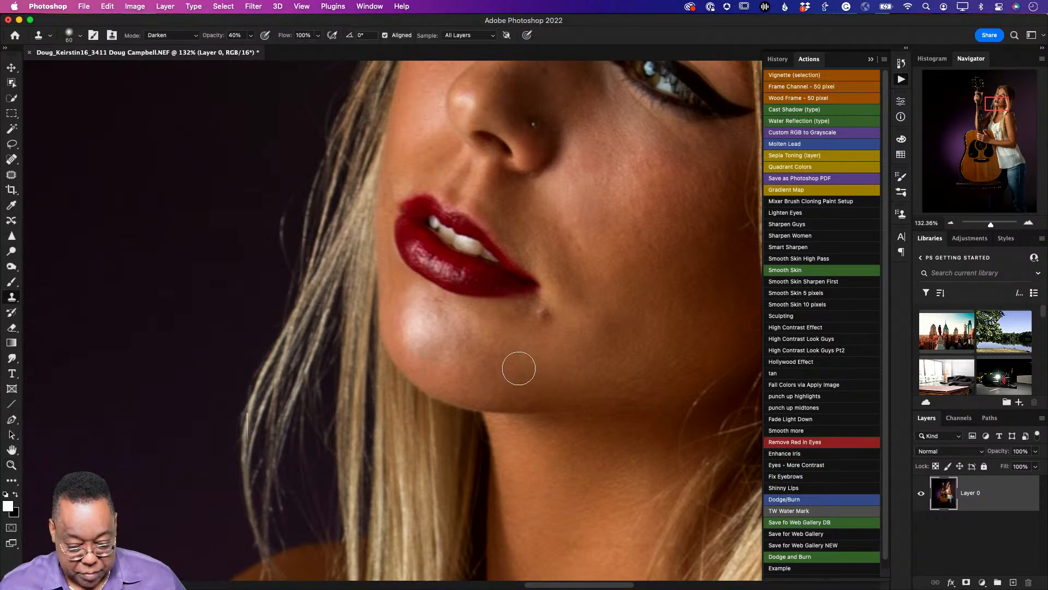
pyautogui.press(']')
pyautogui.press(']')
pyautogui.press(']')
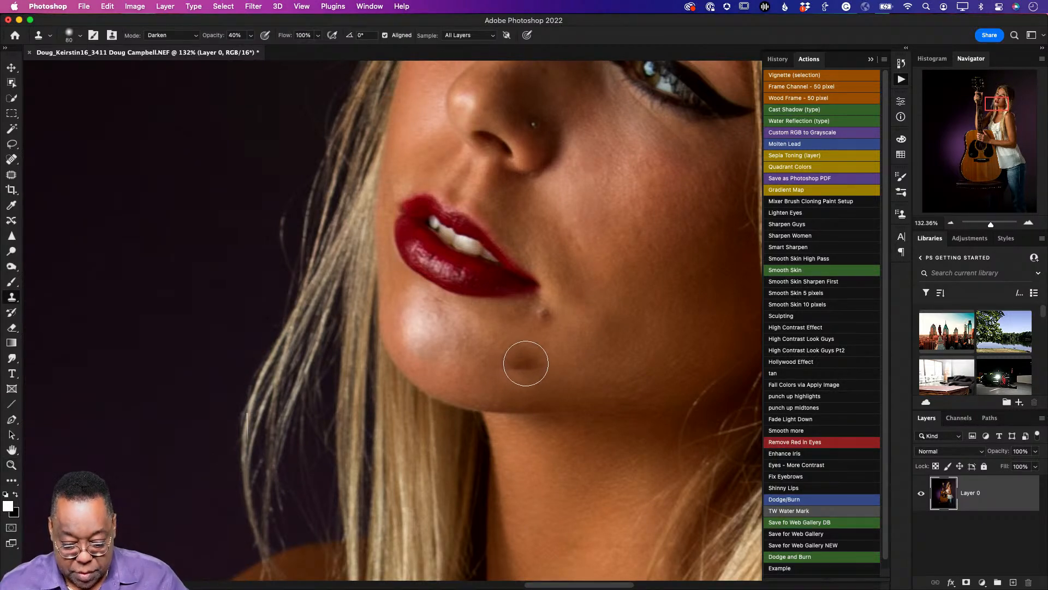
pyautogui.keyDown('alt'); pyautogui.click(532, 357); pyautogui.keyUp('alt')
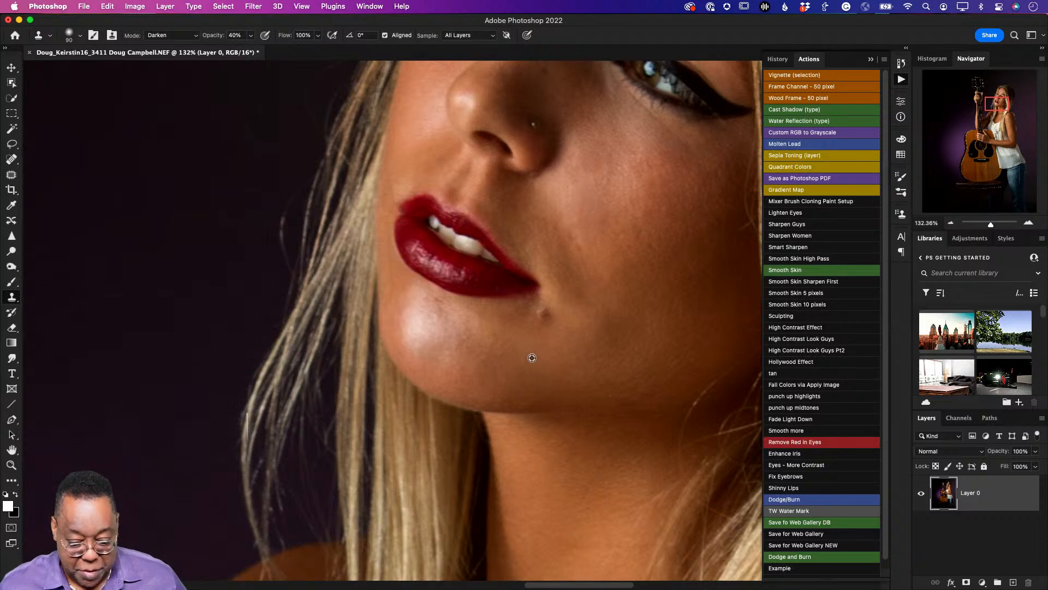
pyautogui.moveTo(440, 347)
pyautogui.mouseDown()
pyautogui.moveTo(414, 308)
pyautogui.moveTo(449, 323)
pyautogui.mouseUp()
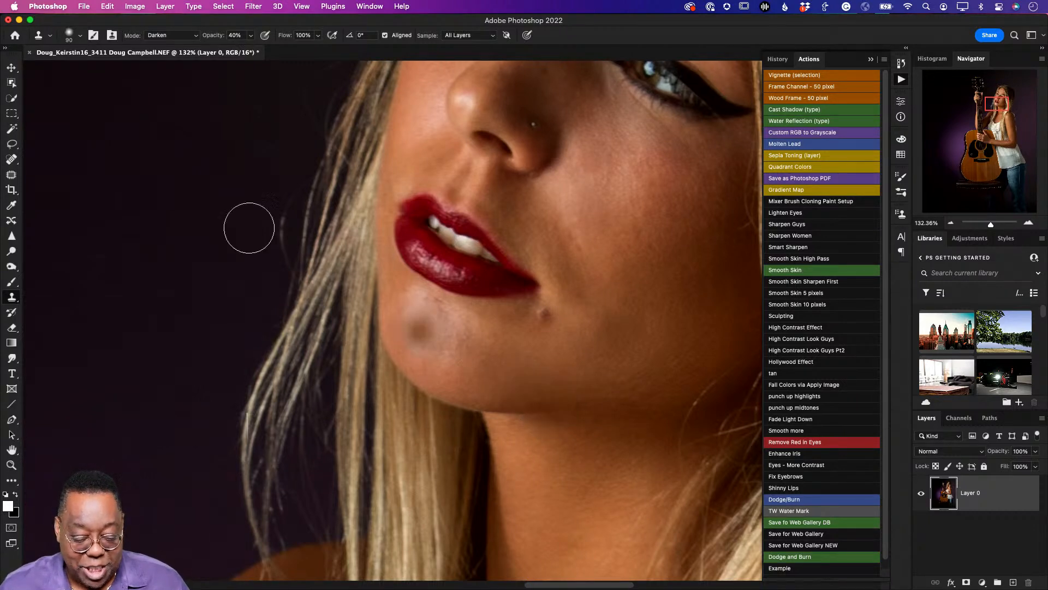
# Outline the bright highlight below the lower lip with the Patch tool in Normal mode with Source selected
pyautogui.click(11, 174)
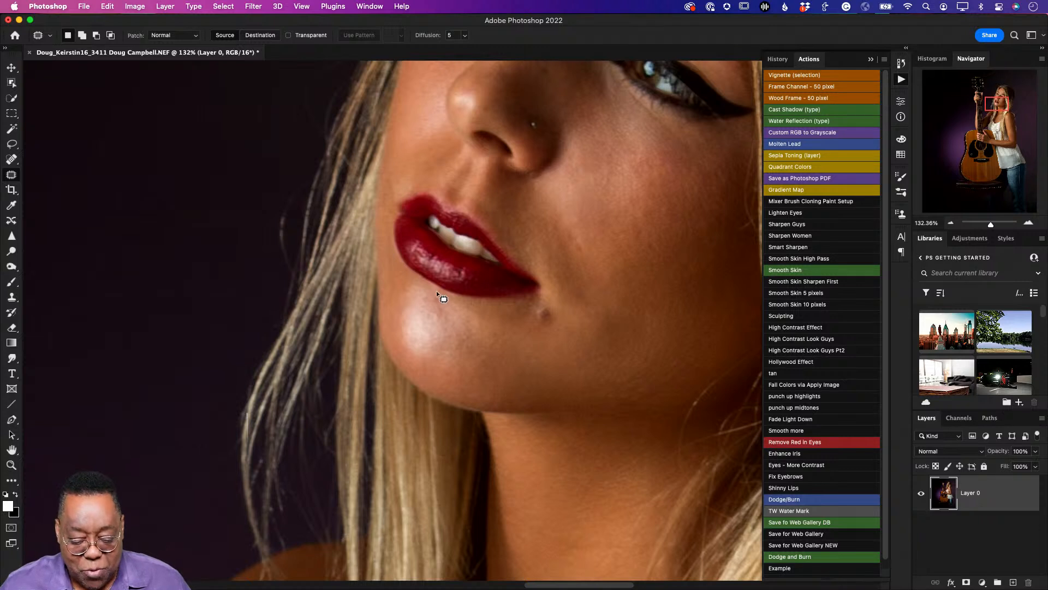
pyautogui.moveTo(404, 288); pyautogui.dragTo(393, 324)
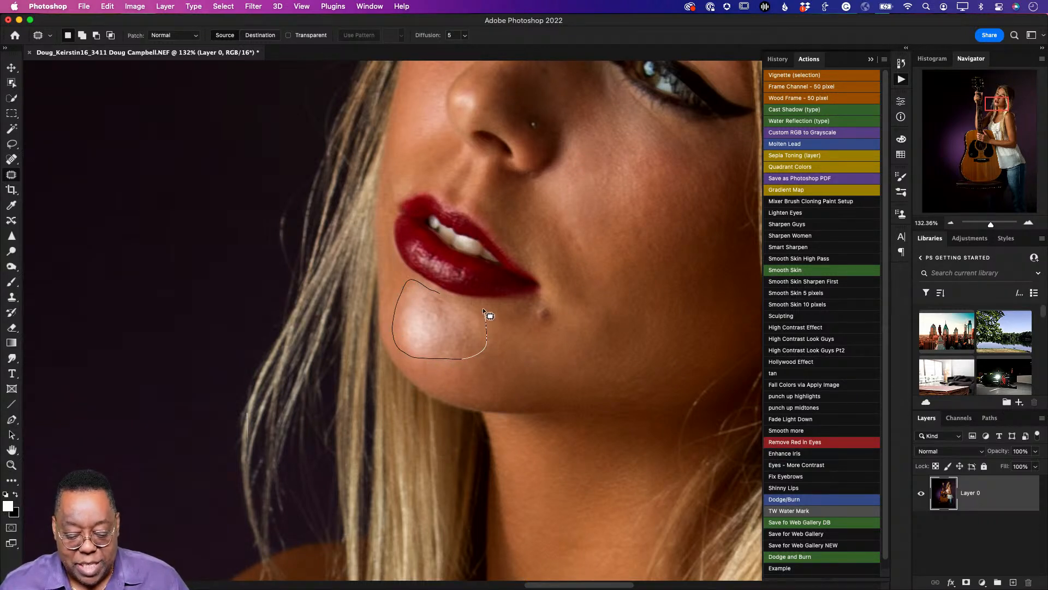
pyautogui.moveTo(445, 294); pyautogui.dragTo(448, 296)
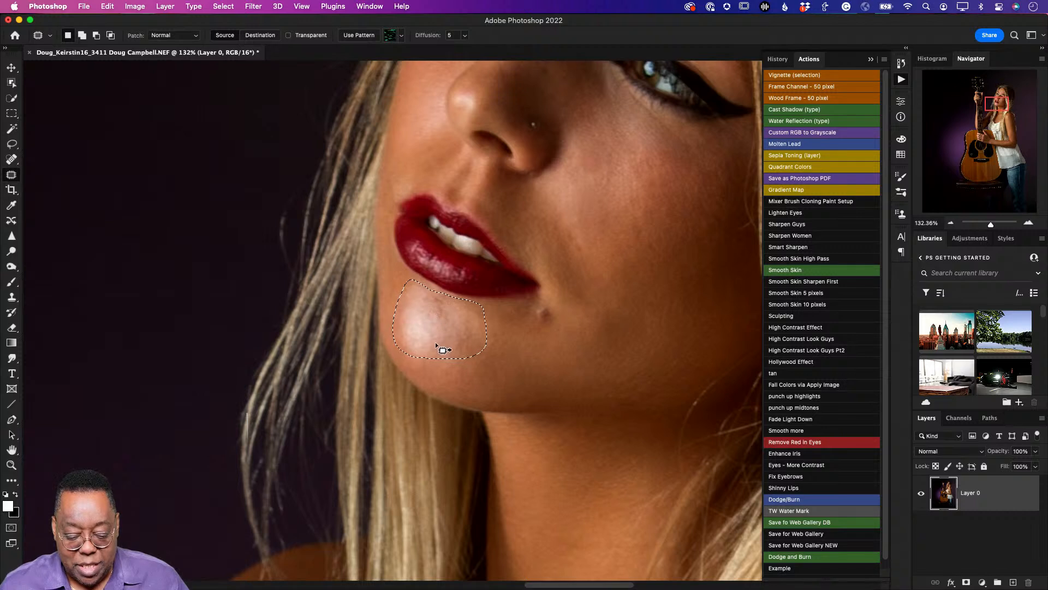
# Try patching the chin highlight and its leftover edges directly on Layer 0, and undo back to the outlined highlight
pyautogui.moveTo(435, 342); pyautogui.dragTo(529, 383)
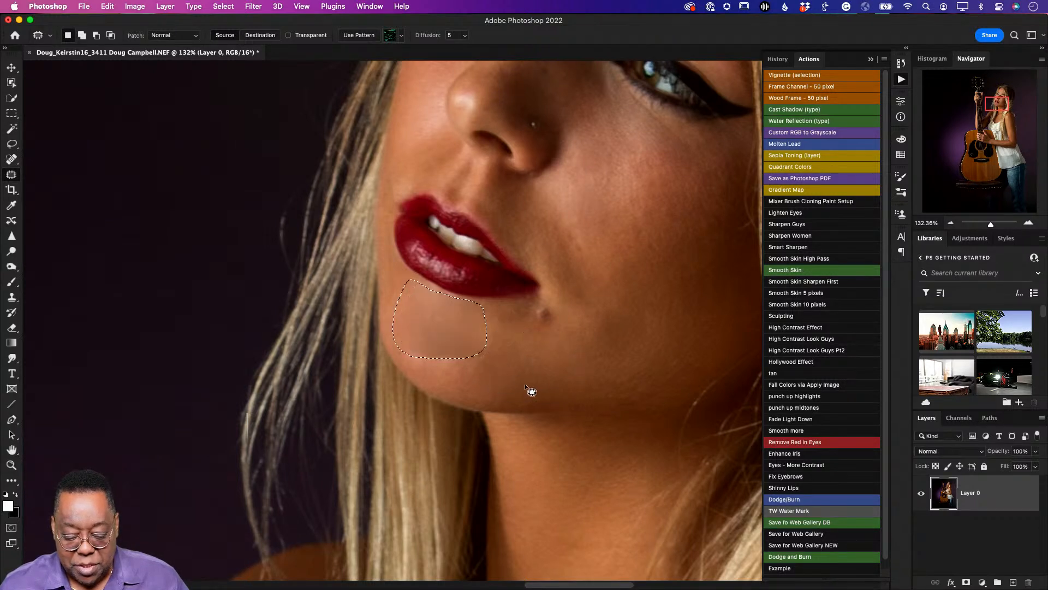
pyautogui.press('super+d')
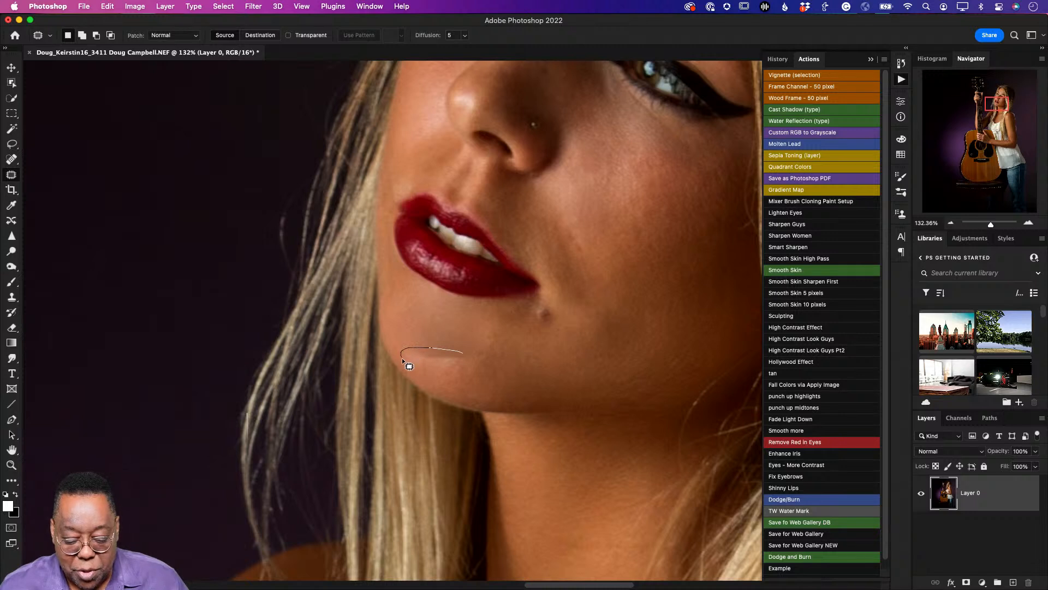
pyautogui.moveTo(408, 365)
pyautogui.mouseDown()
pyautogui.moveTo(471, 371)
pyautogui.moveTo(479, 382)
pyautogui.moveTo(496, 346)
pyautogui.moveTo(467, 362)
pyautogui.mouseUp()
pyautogui.press('super+d')
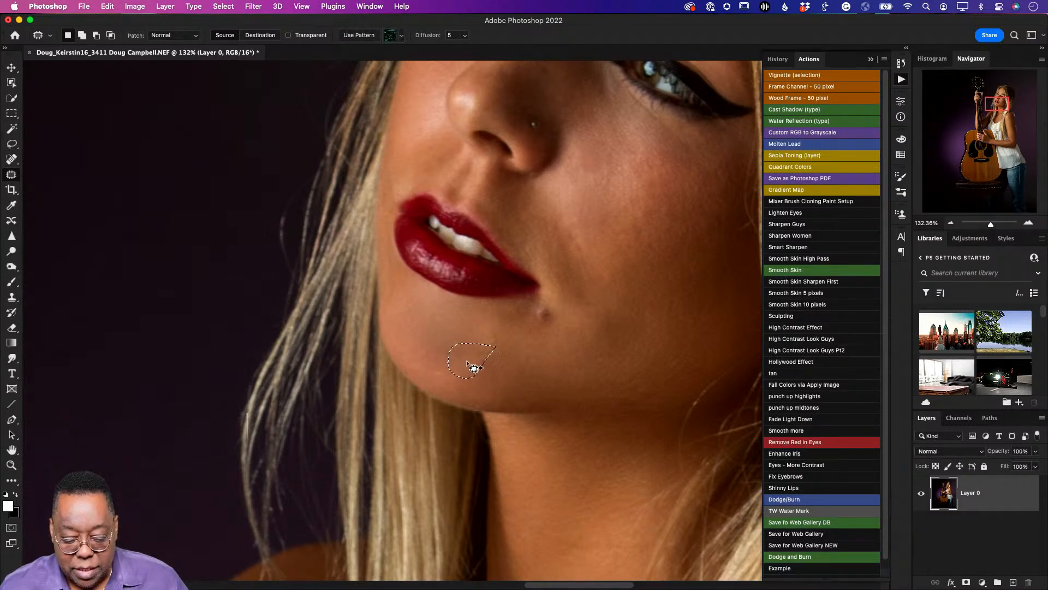
pyautogui.moveTo(533, 372); pyautogui.dragTo(533, 371)
pyautogui.press('super+d')
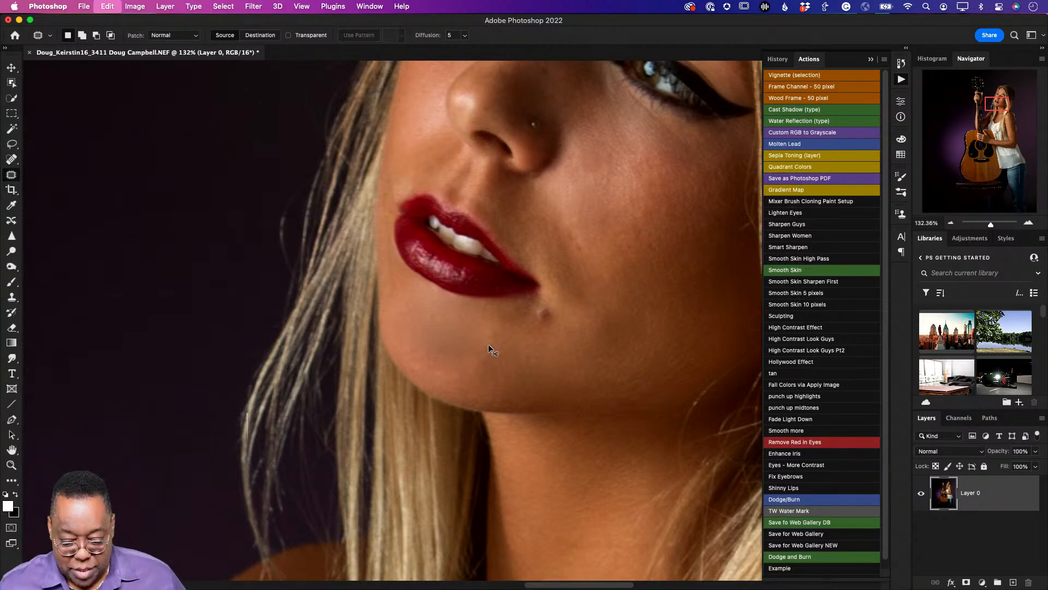
pyautogui.press('super+shift+d')
pyautogui.press('super+z')
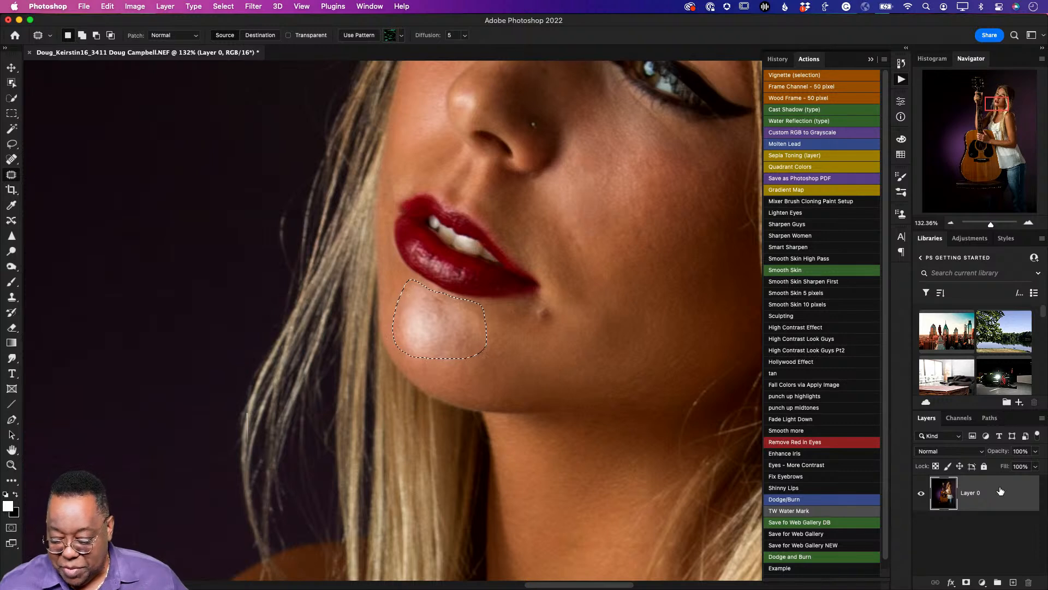
# Duplicate Layer 0 and patch the outlined chin highlight on the copy with darker skin from the jaw
pyautogui.moveTo(989, 497); pyautogui.dragTo(1013, 582)
pyautogui.moveTo(440, 332); pyautogui.dragTo(534, 370)
pyautogui.hotkey('ctrl', 'd')
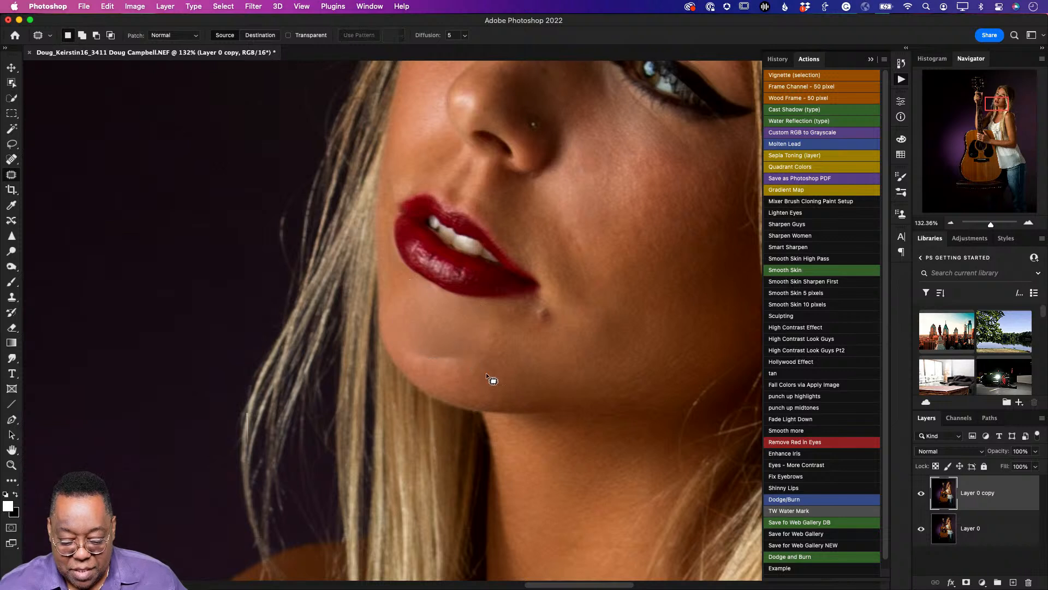
# Patch the leftover bright edges and uneven spots around the chin with smooth skin from the jaw
pyautogui.moveTo(411, 348)
pyautogui.mouseDown()
pyautogui.moveTo(401, 363)
pyautogui.moveTo(461, 363)
pyautogui.moveTo(462, 350)
pyautogui.mouseUp()
pyautogui.moveTo(453, 360); pyautogui.dragTo(507, 393)
pyautogui.hotkey('ctrl', 'd')
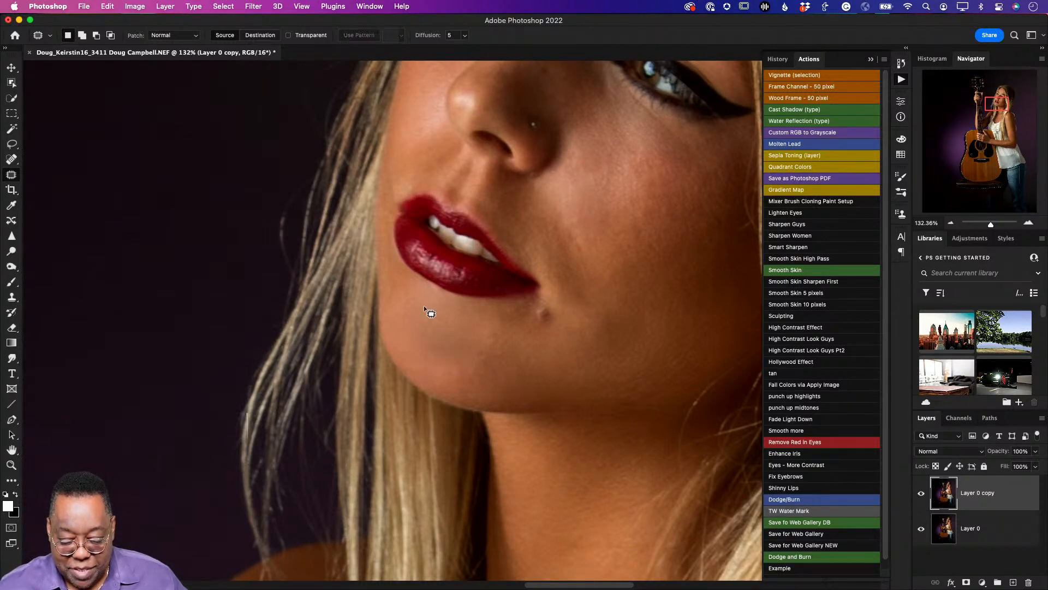
pyautogui.moveTo(402, 280)
pyautogui.mouseDown()
pyautogui.moveTo(418, 302)
pyautogui.moveTo(419, 293)
pyautogui.moveTo(529, 363)
pyautogui.mouseUp()
pyautogui.hotkey('ctrl', 'd')
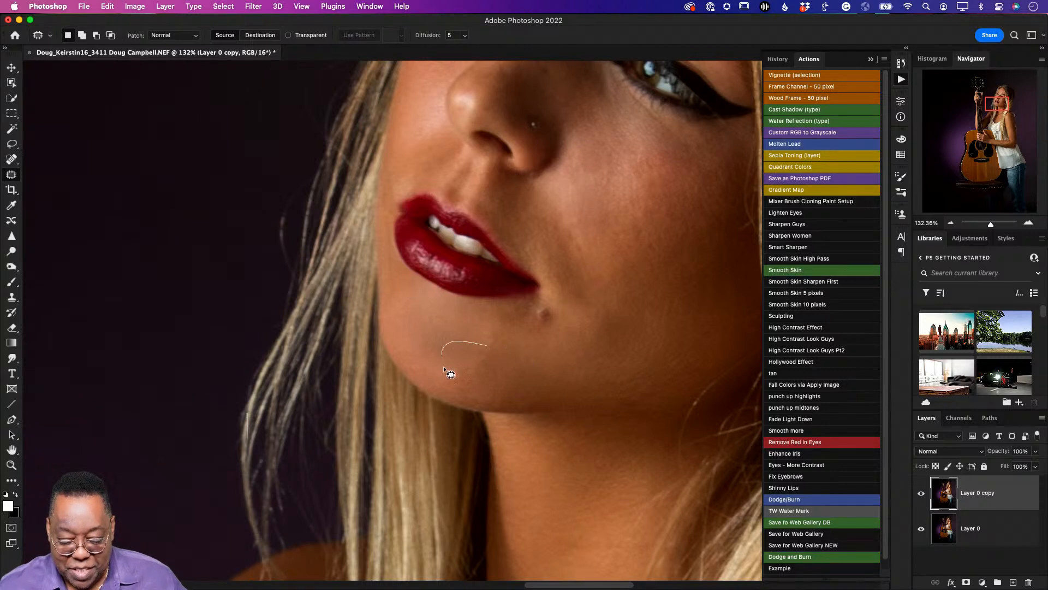
pyautogui.moveTo(448, 373); pyautogui.dragTo(443, 358)
pyautogui.moveTo(525, 388); pyautogui.dragTo(525, 388)
pyautogui.hotkey('ctrl', 'd')
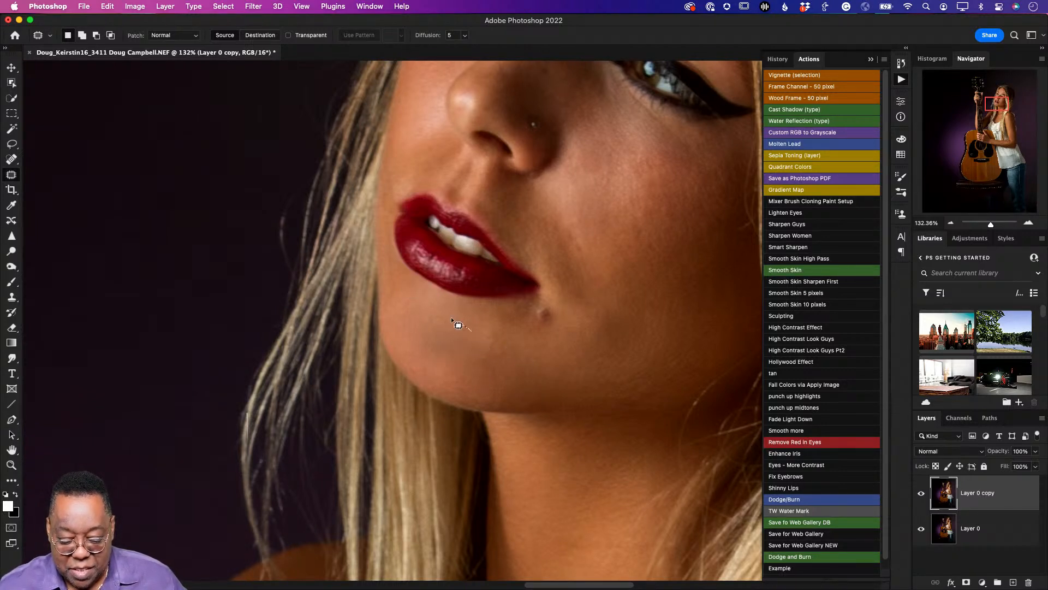
pyautogui.moveTo(451, 318)
pyautogui.mouseDown()
pyautogui.moveTo(429, 358)
pyautogui.moveTo(439, 374)
pyautogui.moveTo(446, 363)
pyautogui.moveTo(520, 373)
pyautogui.mouseUp()
pyautogui.press('super+d')
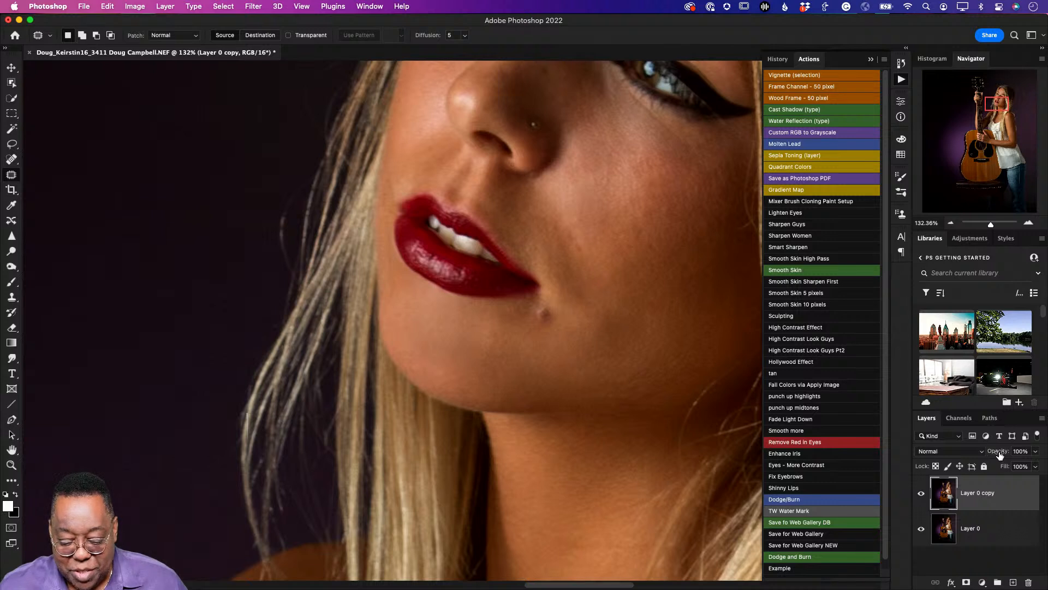
# Lower the opacity of the patched layer copy to 60%
pyautogui.moveTo(1000, 455); pyautogui.dragTo(978, 458)
pyautogui.press('Return')
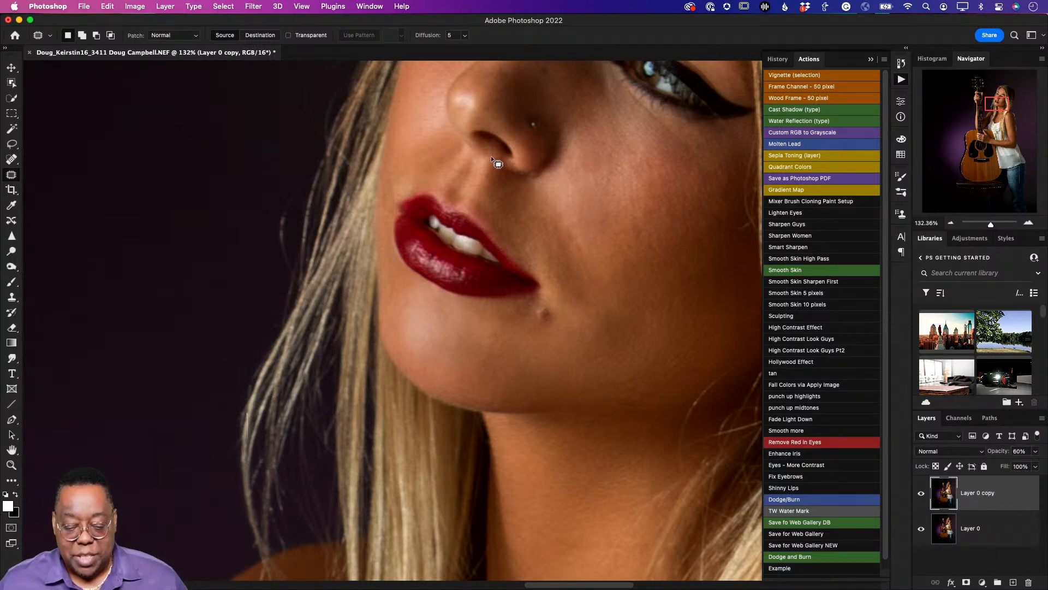
pyautogui.moveTo(483, 113)
pyautogui.mouseDown()
pyautogui.moveTo(501, 207)
pyautogui.moveTo(472, 208)
pyautogui.moveTo(469, 221)
pyautogui.moveTo(491, 229)
pyautogui.moveTo(505, 198)
pyautogui.mouseUp()
pyautogui.press('super+d')
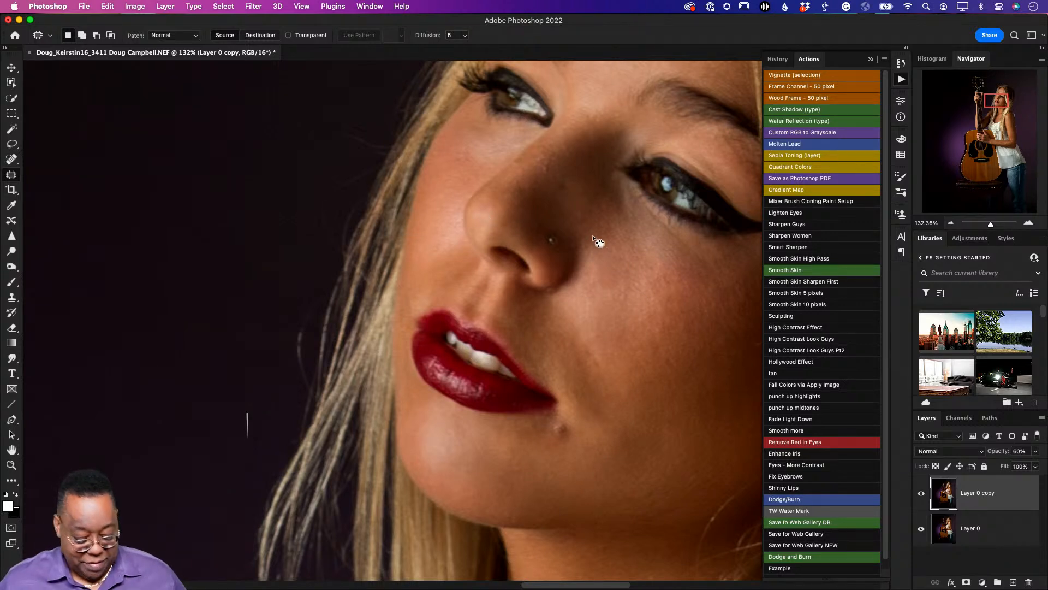
pyautogui.press('super+0')
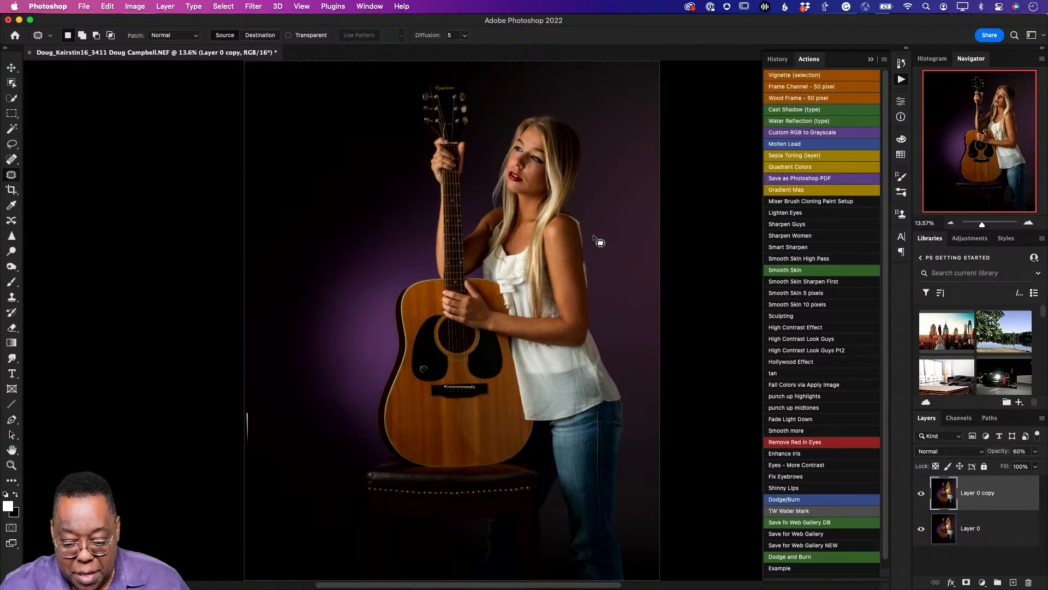
# Heal the wrinkles in the sheer lower section of the white blouse, from its middle down to the hem corner beside the guitar
pyautogui.press('z')
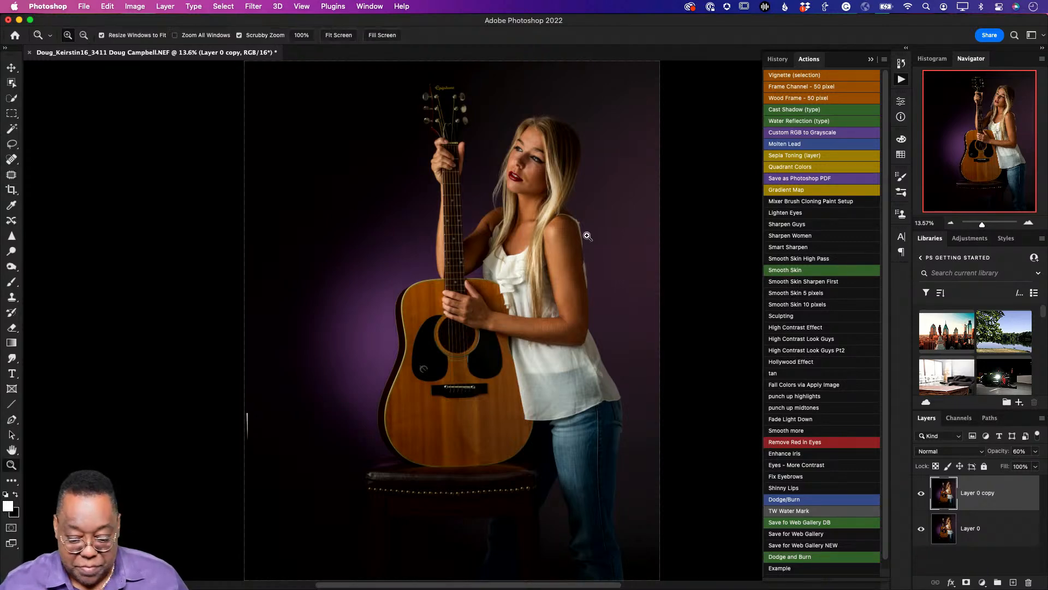
pyautogui.moveTo(561, 378); pyautogui.dragTo(562, 379)
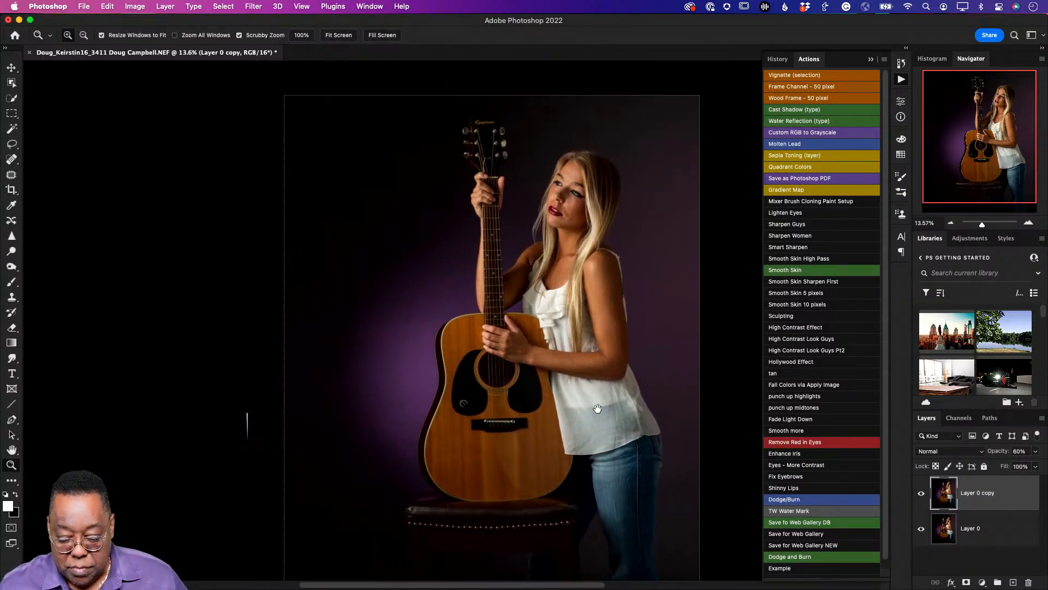
pyautogui.click(508, 369)
pyautogui.click(520, 371)
pyautogui.click(552, 406)
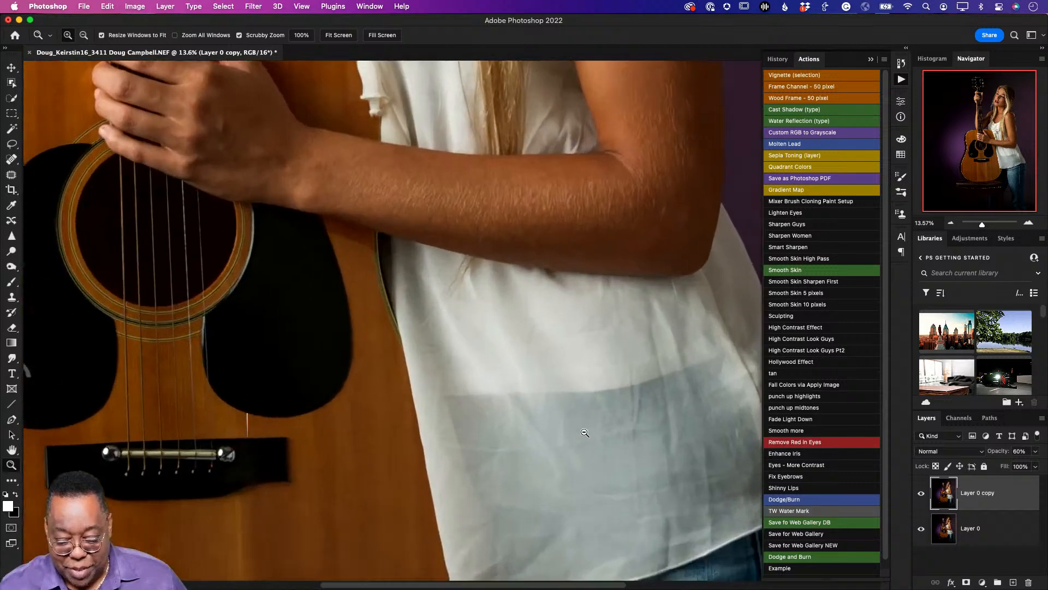
pyautogui.moveTo(620, 456); pyautogui.dragTo(458, 290)
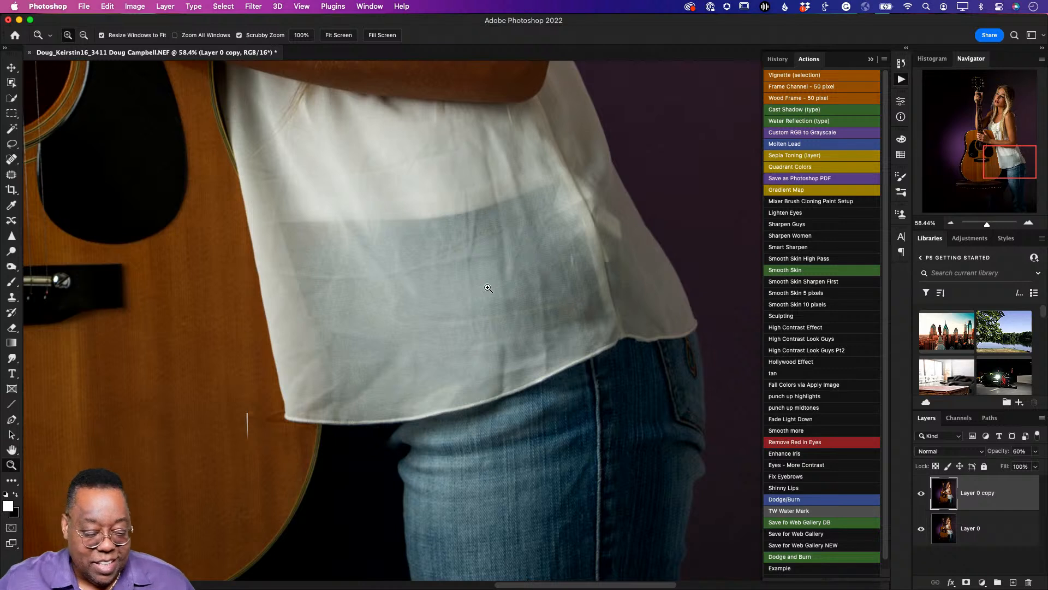
pyautogui.press('j')
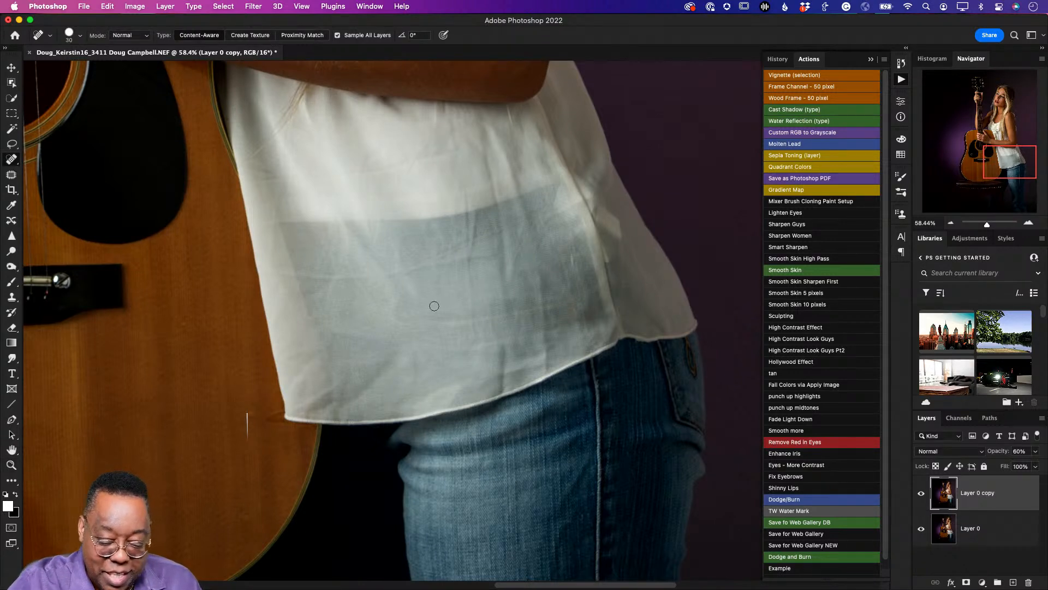
pyautogui.moveTo(450, 260)
pyautogui.mouseDown()
pyautogui.moveTo(299, 279)
pyautogui.moveTo(379, 279)
pyautogui.moveTo(470, 254)
pyautogui.moveTo(458, 256)
pyautogui.mouseUp()
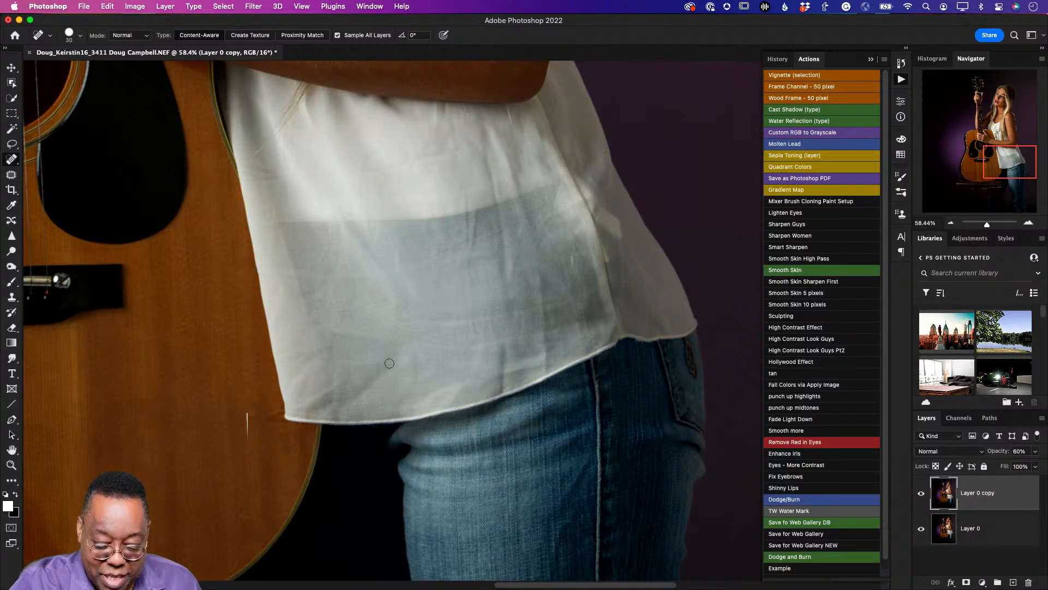
pyautogui.moveTo(387, 360)
pyautogui.mouseDown()
pyautogui.moveTo(342, 401)
pyautogui.moveTo(370, 389)
pyautogui.moveTo(372, 402)
pyautogui.moveTo(306, 403)
pyautogui.mouseUp()
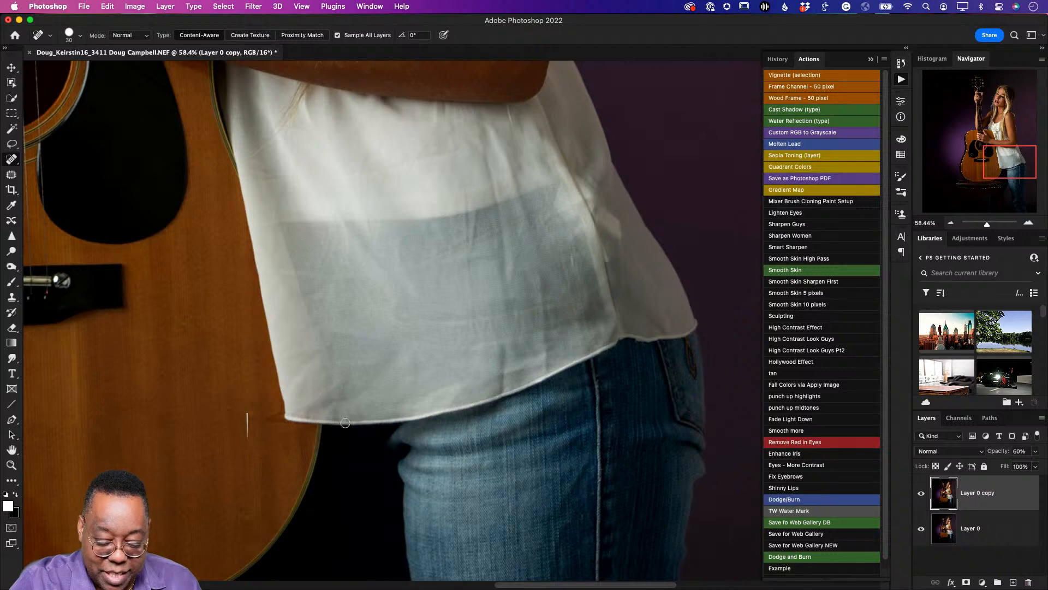
pyautogui.moveTo(311, 362); pyautogui.dragTo(286, 391)
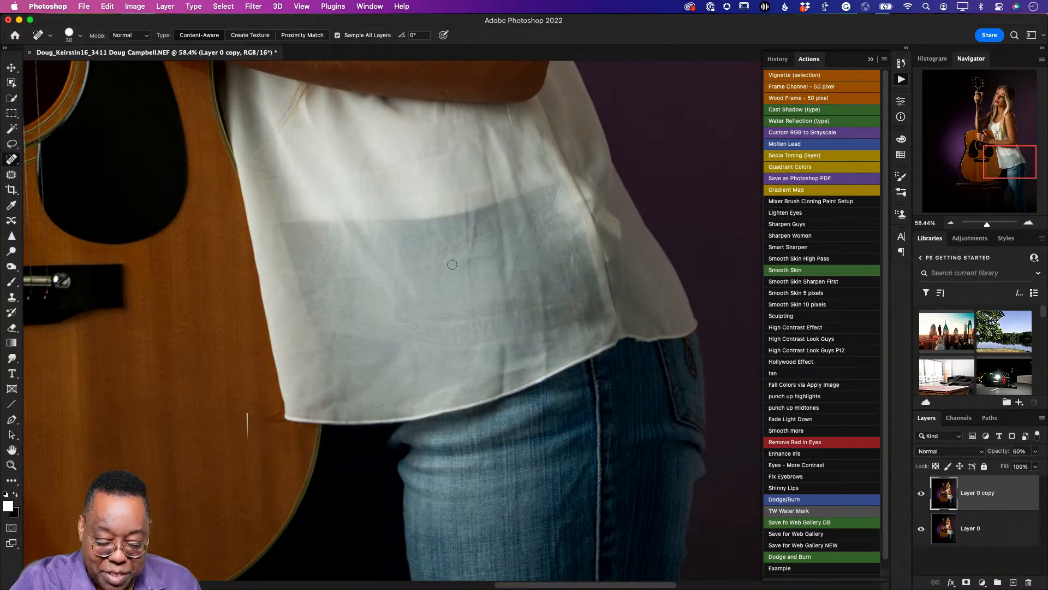
# Heal the remaining long creases running across the centre of the blouse's sheer section and down towards the hem
pyautogui.moveTo(479, 217)
pyautogui.mouseDown()
pyautogui.moveTo(464, 248)
pyautogui.moveTo(476, 220)
pyautogui.moveTo(473, 236)
pyautogui.moveTo(466, 199)
pyautogui.moveTo(476, 256)
pyautogui.mouseUp()
pyautogui.moveTo(475, 216)
pyautogui.mouseDown()
pyautogui.moveTo(473, 262)
pyautogui.moveTo(434, 276)
pyautogui.mouseUp()
pyautogui.moveTo(494, 300); pyautogui.dragTo(411, 333)
pyautogui.moveTo(480, 348)
pyautogui.mouseDown()
pyautogui.moveTo(451, 355)
pyautogui.moveTo(442, 391)
pyautogui.moveTo(407, 410)
pyautogui.mouseUp()
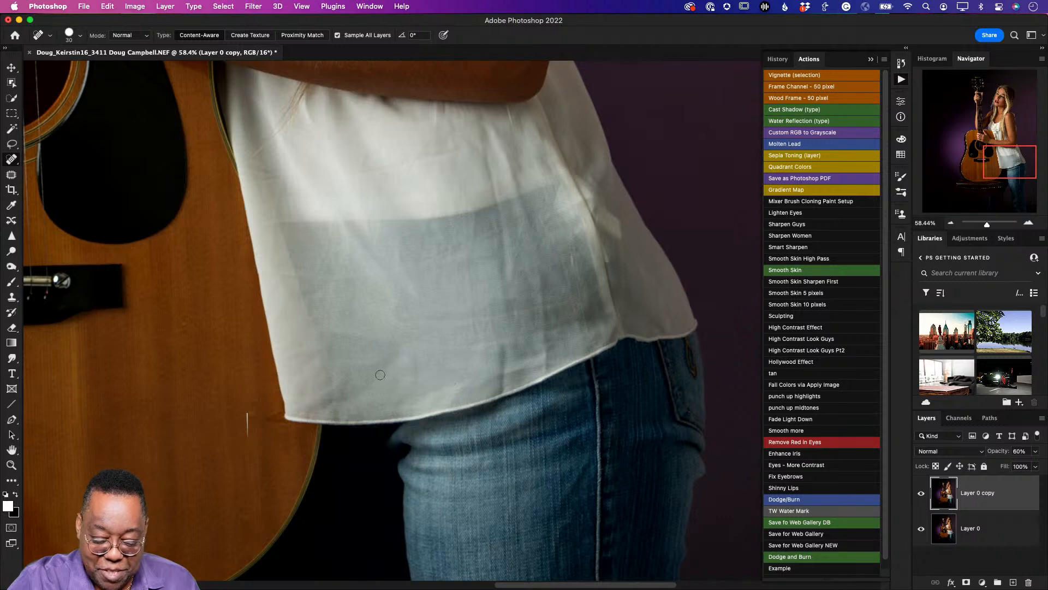
pyautogui.moveTo(372, 249)
pyautogui.mouseDown()
pyautogui.moveTo(382, 224)
pyautogui.moveTo(368, 218)
pyautogui.moveTo(377, 213)
pyautogui.moveTo(400, 251)
pyautogui.mouseUp()
pyautogui.moveTo(470, 256)
pyautogui.mouseDown()
pyautogui.moveTo(480, 220)
pyautogui.moveTo(460, 229)
pyautogui.mouseUp()
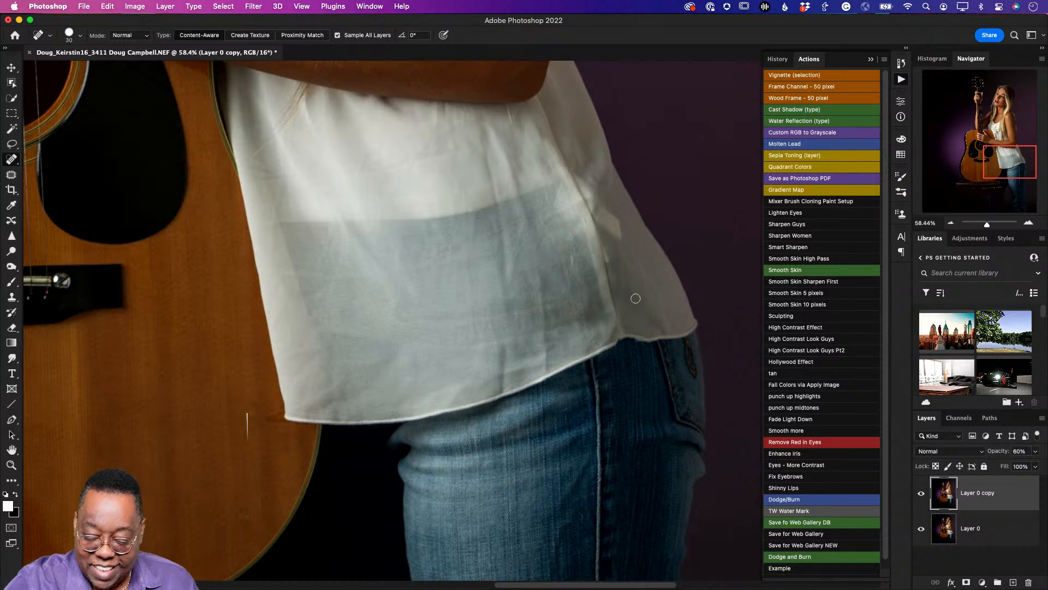
# Patch the uneven creased areas on the thigh of the jeans beside the side seam with smoother neighbouring denim
pyautogui.scroll(-10, 595, 403)
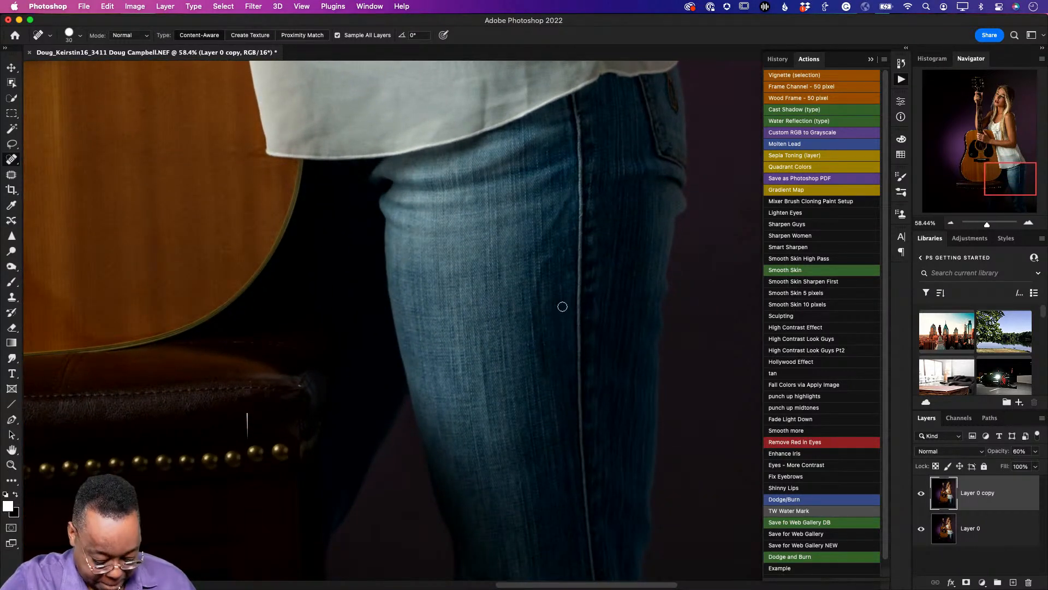
pyautogui.click(11, 175)
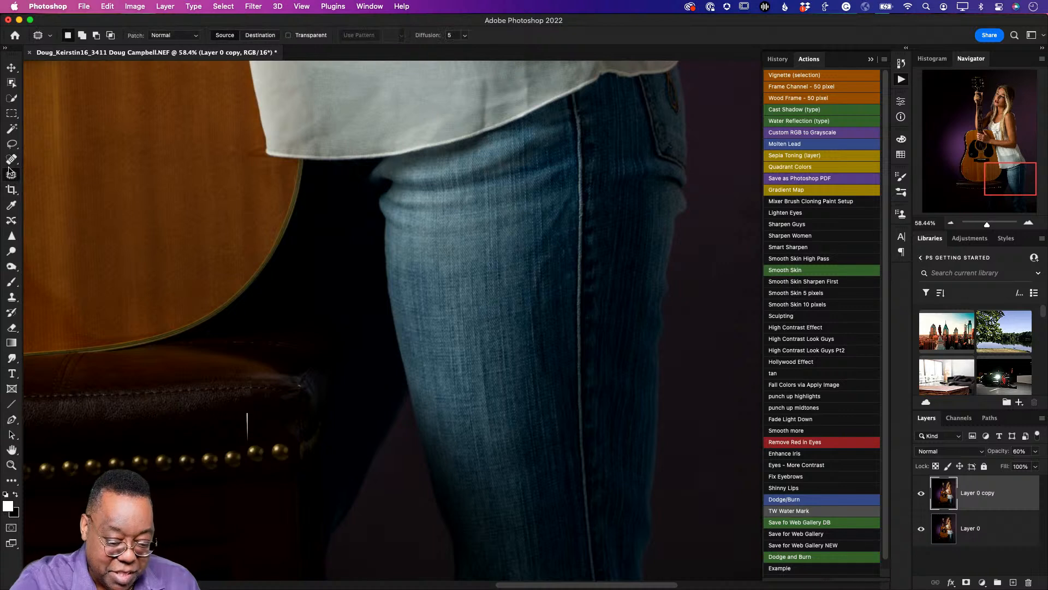
pyautogui.moveTo(535, 290)
pyautogui.mouseDown()
pyautogui.moveTo(527, 321)
pyautogui.moveTo(548, 380)
pyautogui.moveTo(556, 295)
pyautogui.moveTo(533, 269)
pyautogui.moveTo(522, 278)
pyautogui.moveTo(509, 376)
pyautogui.mouseUp()
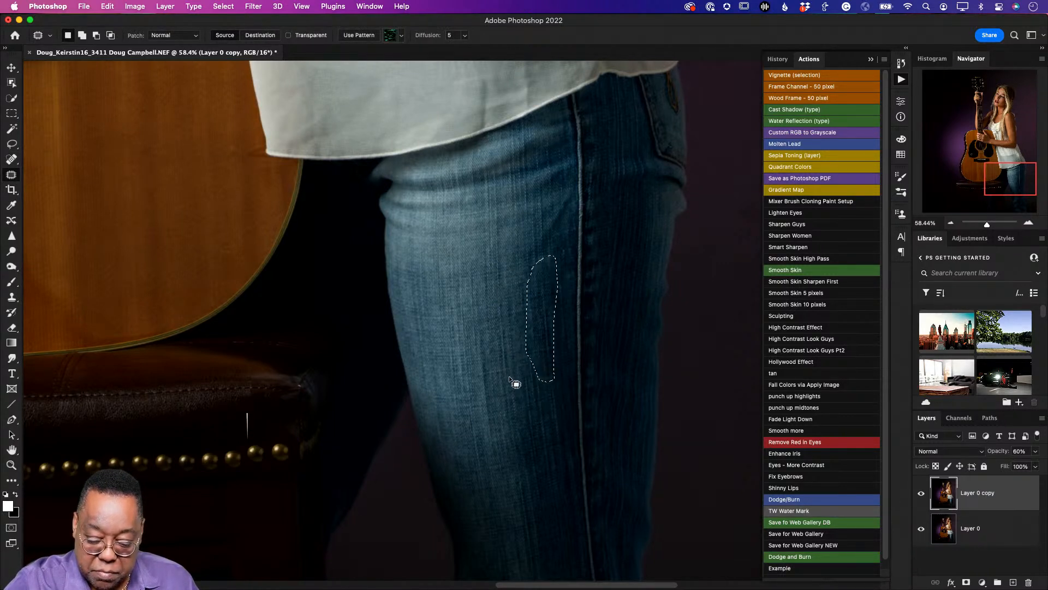
pyautogui.hotkey('ctrl', 'd')
pyautogui.moveTo(565, 195)
pyautogui.mouseDown()
pyautogui.moveTo(537, 228)
pyautogui.moveTo(564, 198)
pyautogui.mouseUp()
pyautogui.moveTo(550, 240)
pyautogui.mouseDown()
pyautogui.moveTo(508, 264)
pyautogui.moveTo(507, 294)
pyautogui.mouseUp()
pyautogui.hotkey('ctrl', 'd')
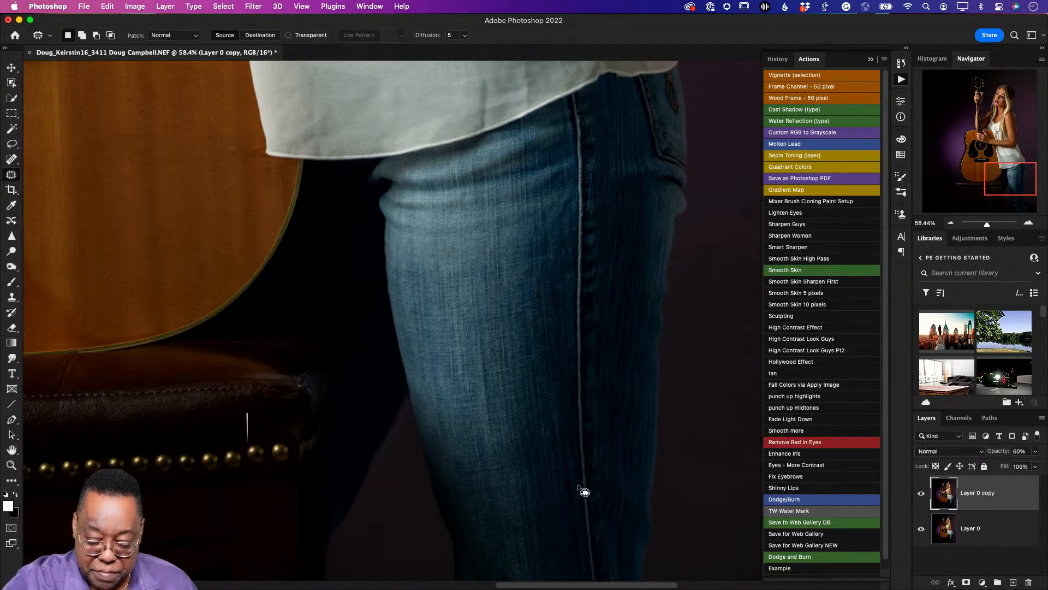
pyautogui.moveTo(583, 492); pyautogui.dragTo(529, 344)
pyautogui.moveTo(519, 391); pyautogui.dragTo(578, 485)
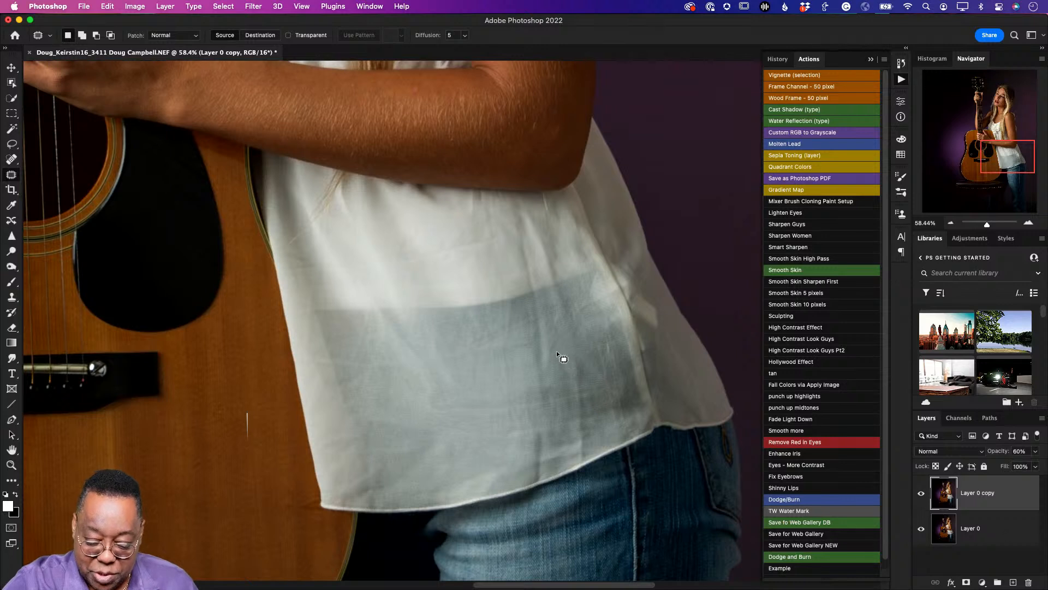
# Merge the layer copy down into Layer 0 and patch the vertical creases in the blouse's sheer section with smoother fabric
pyautogui.moveTo(530, 332); pyautogui.dragTo(548, 363)
pyautogui.press('cmd+d')
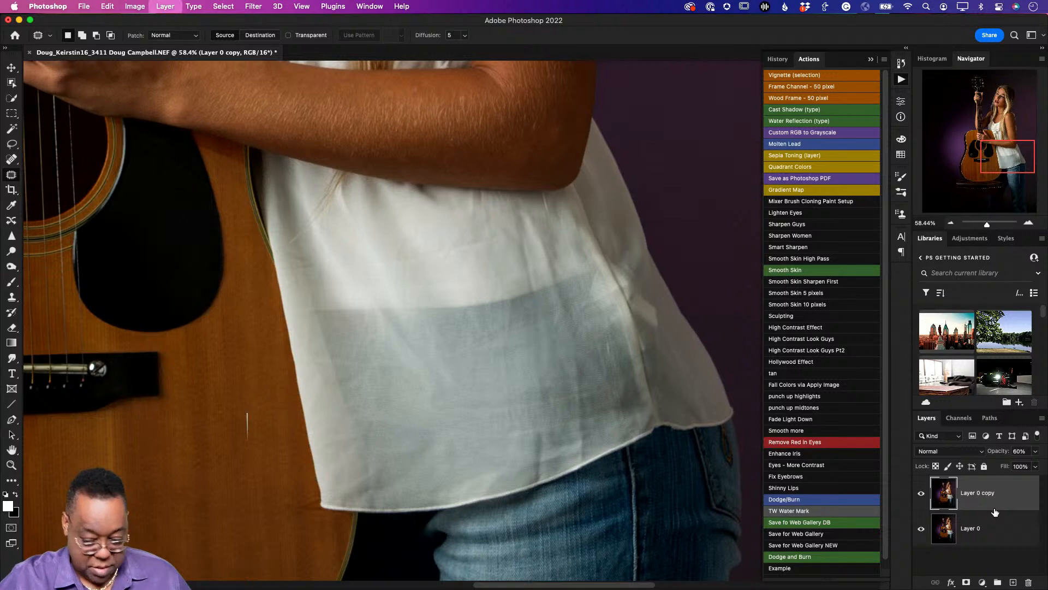
pyautogui.press('BackSpace')
pyautogui.moveTo(550, 306)
pyautogui.mouseDown()
pyautogui.moveTo(587, 341)
pyautogui.moveTo(475, 383)
pyautogui.mouseUp()
pyautogui.press('cmd+d')
pyautogui.moveTo(538, 297)
pyautogui.mouseDown()
pyautogui.moveTo(543, 362)
pyautogui.moveTo(499, 405)
pyautogui.mouseUp()
pyautogui.press('super+d')
pyautogui.moveTo(496, 351); pyautogui.dragTo(494, 376)
pyautogui.moveTo(494, 377); pyautogui.dragTo(483, 398)
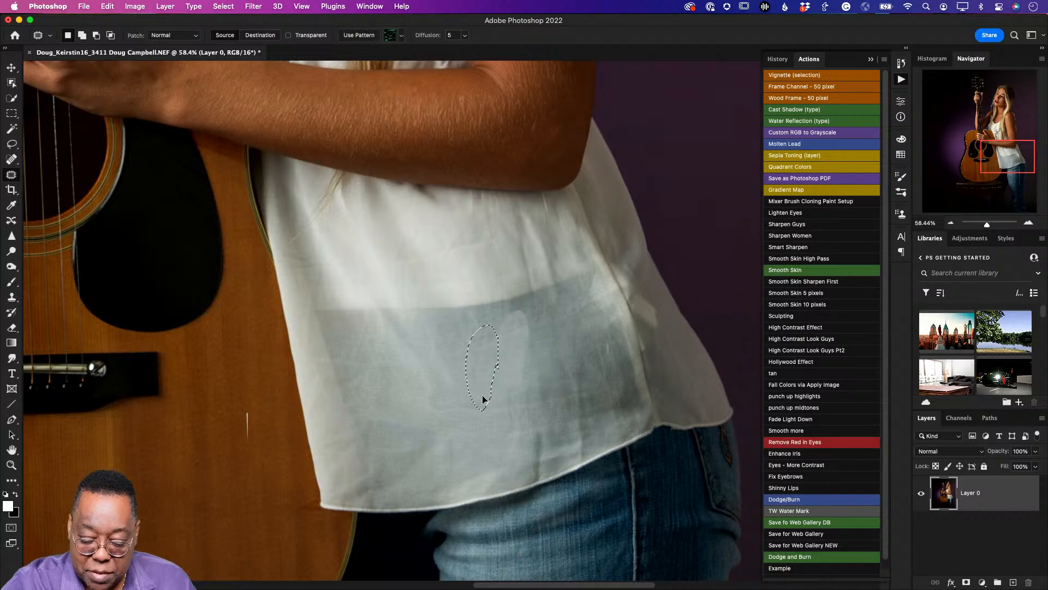
pyautogui.press('super+d')
pyautogui.moveTo(549, 467)
pyautogui.mouseDown()
pyautogui.moveTo(517, 443)
pyautogui.moveTo(589, 380)
pyautogui.moveTo(581, 452)
pyautogui.moveTo(556, 436)
pyautogui.moveTo(529, 448)
pyautogui.mouseUp()
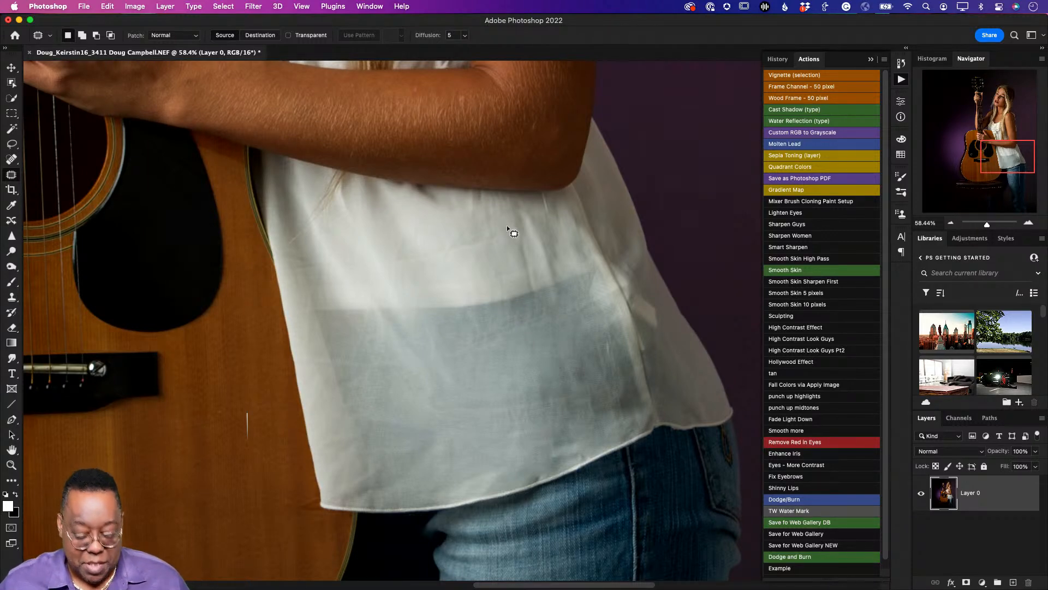
# Save and close the retouched guitar portrait, and switch back to Lightroom Classic
pyautogui.press('super+0')
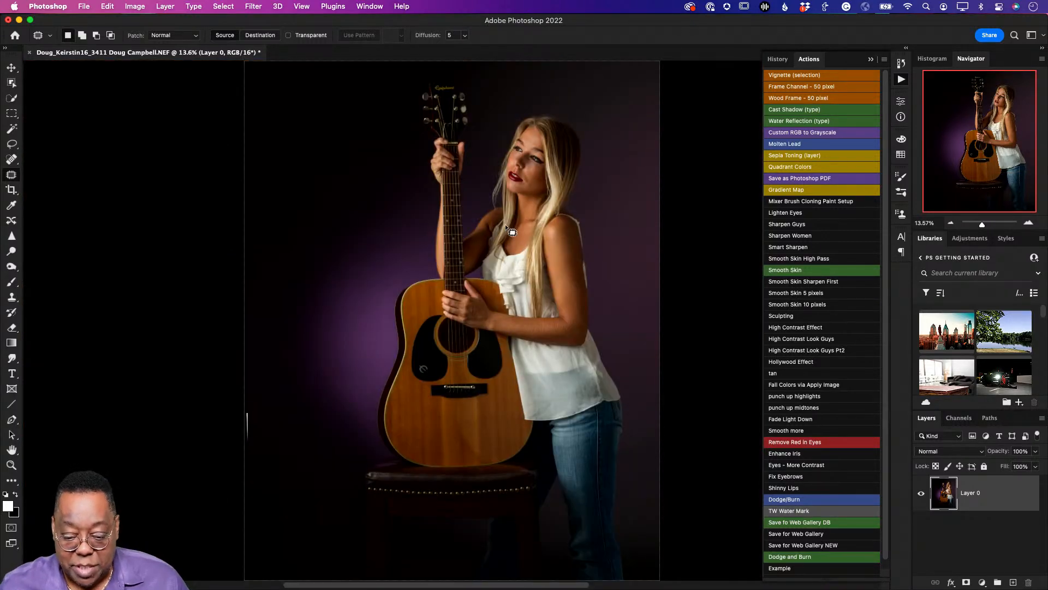
pyautogui.scroll(-2, 552, 221)
pyautogui.scroll(5, 552, 221)
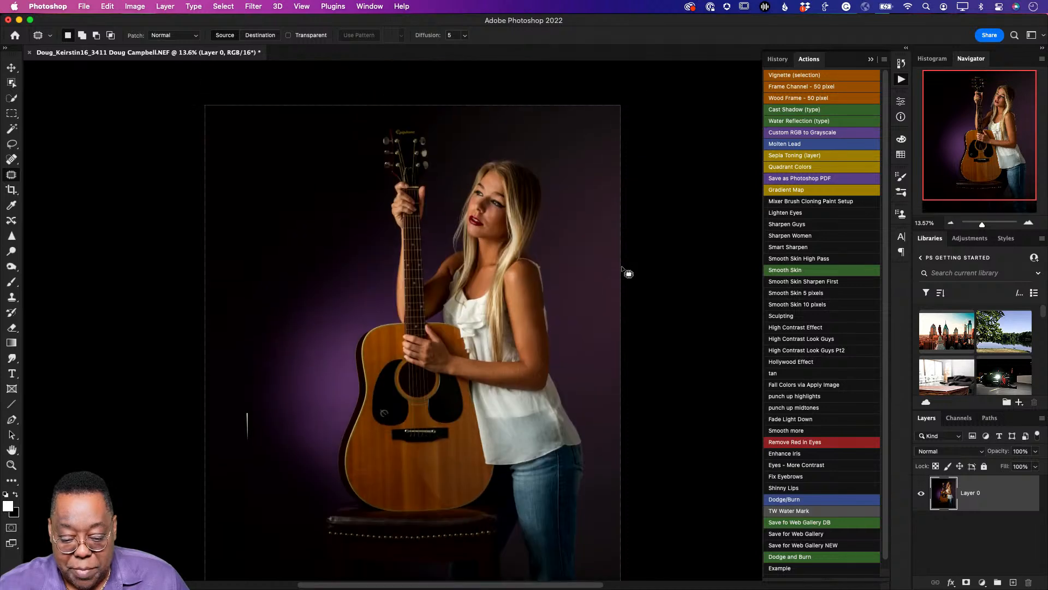
pyautogui.press('super+s')
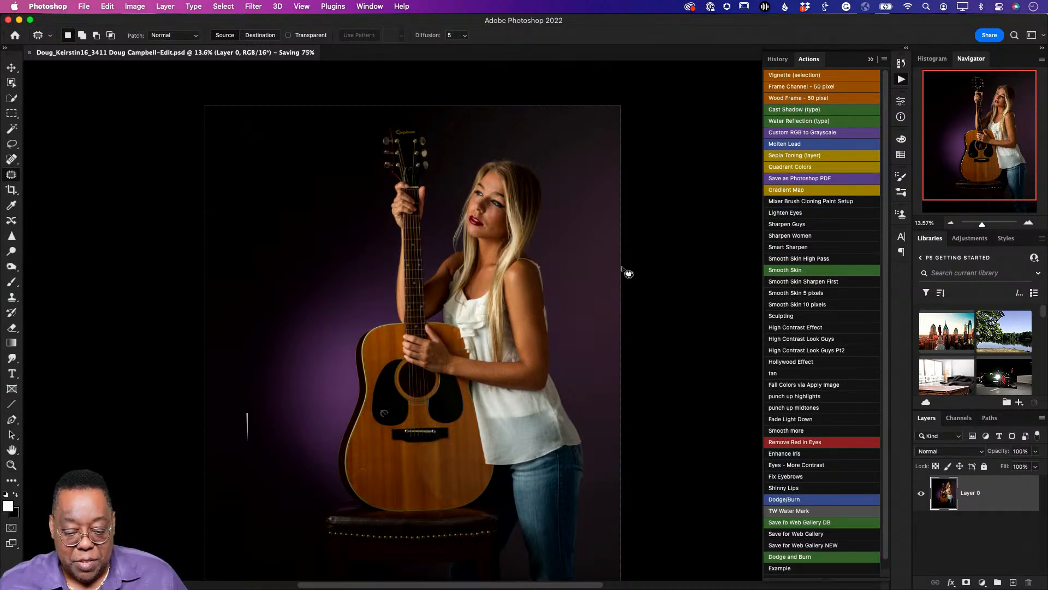
pyautogui.press('super+w')
pyautogui.press('super+Tab')
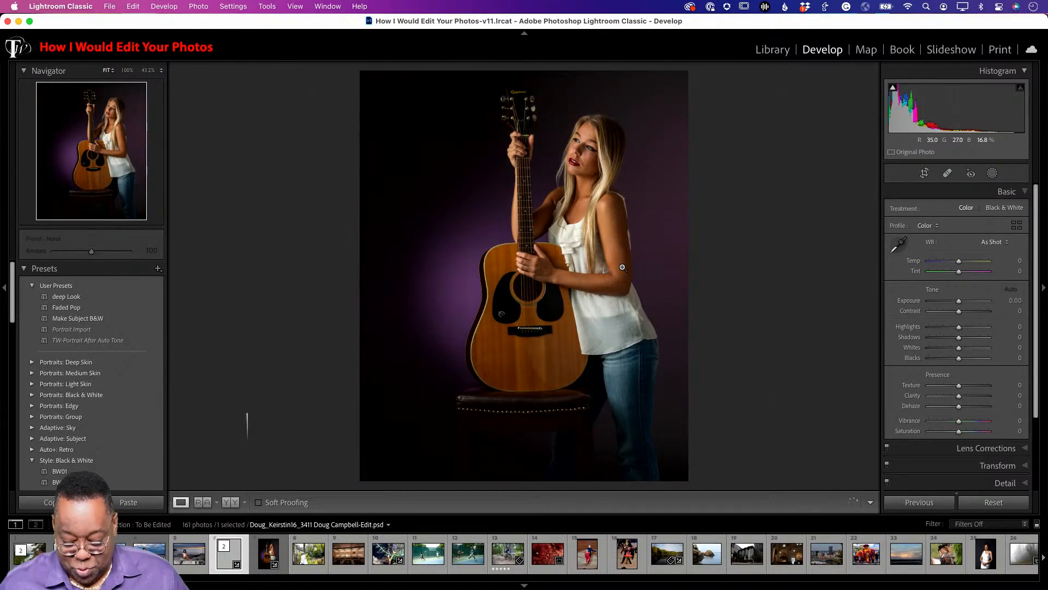
# Compare the retouched guitar portrait with its raw version and view it full screen
pyautogui.press('Right')
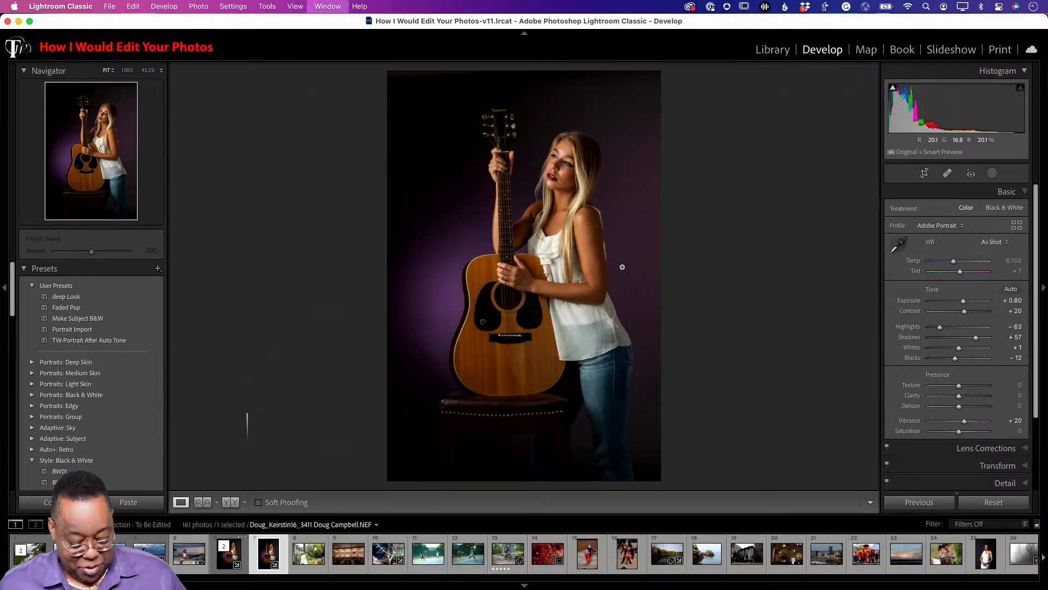
pyautogui.press('f')
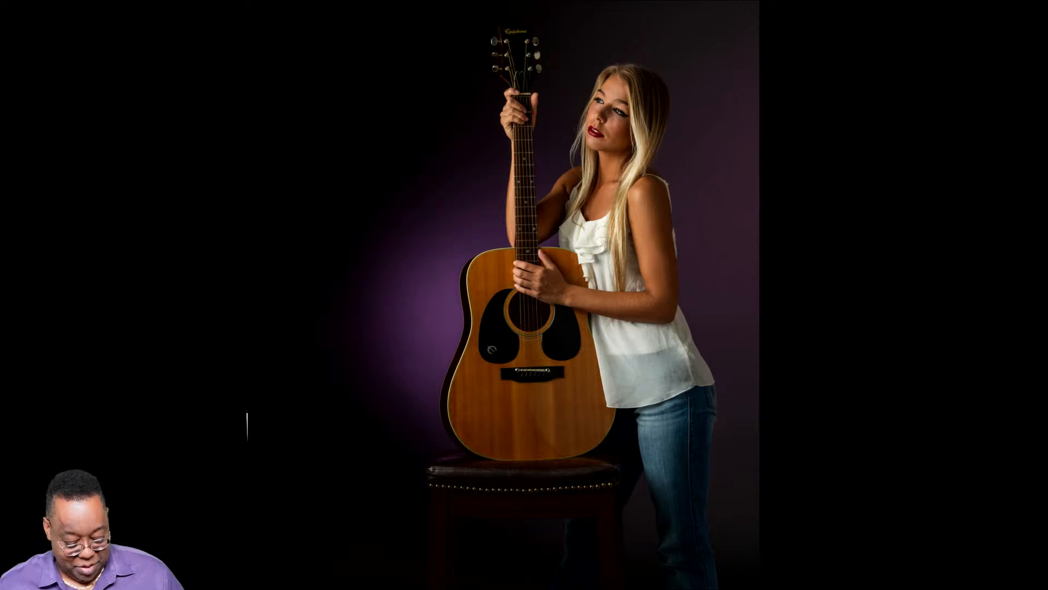
pyautogui.press('Escape')
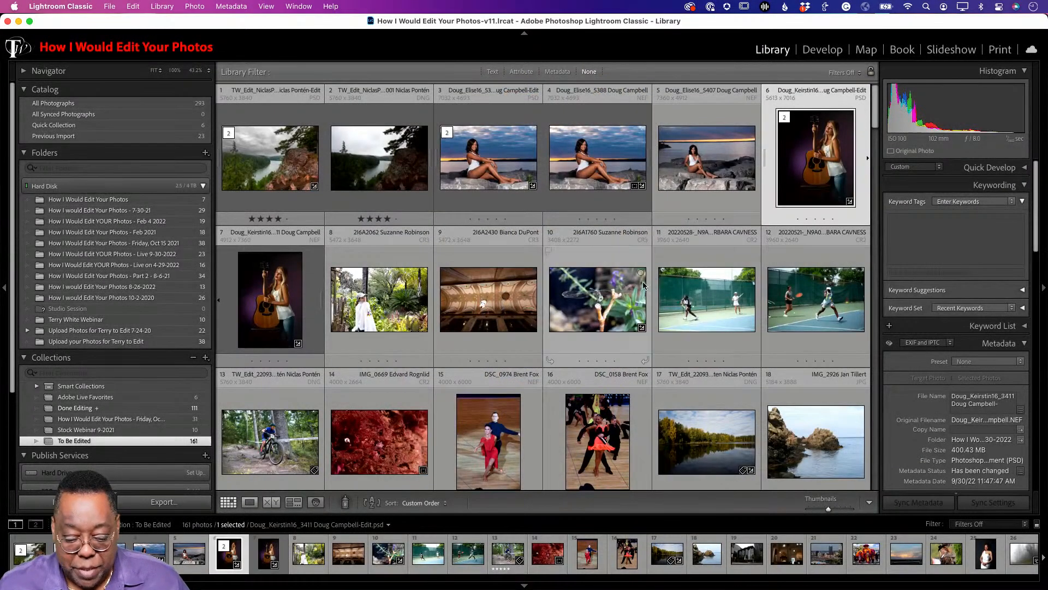
# Open the photo of the woman in the tropical garden in the Develop module and set its profile to Adobe Portrait
pyautogui.doubleClick(385, 320)
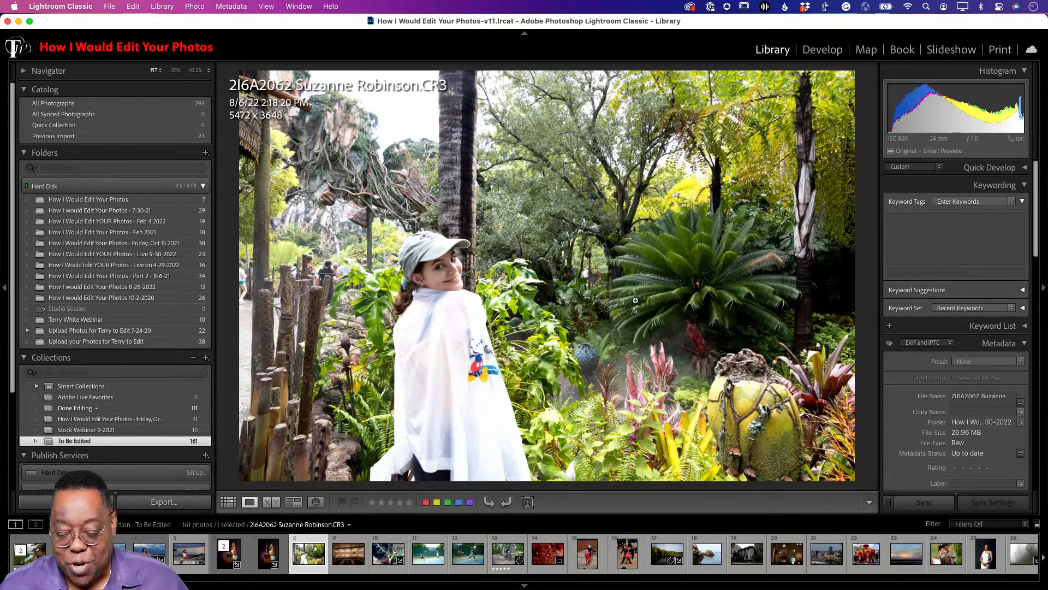
pyautogui.press('d')
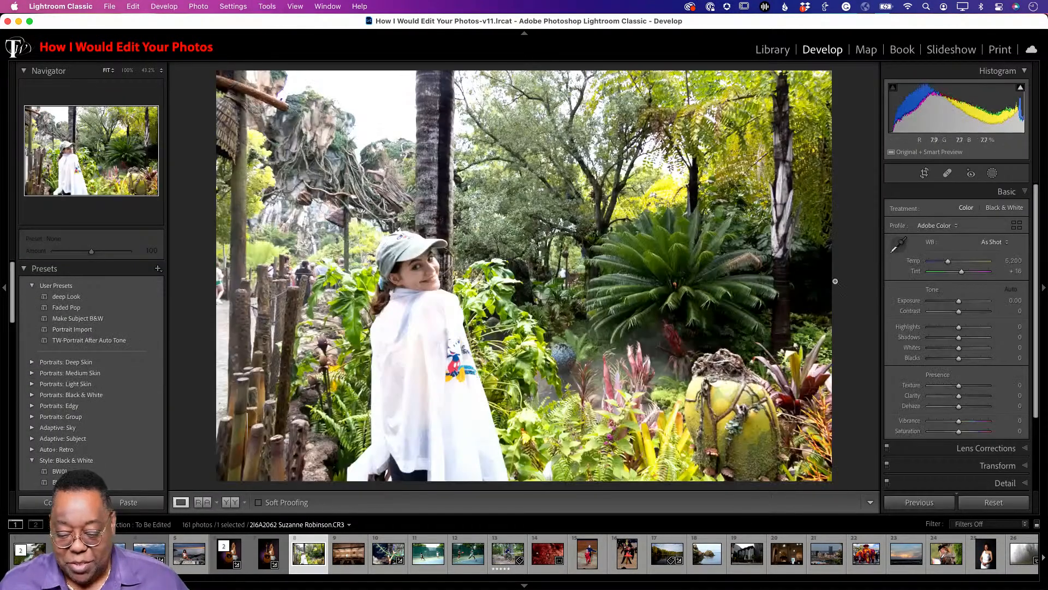
pyautogui.click(936, 228)
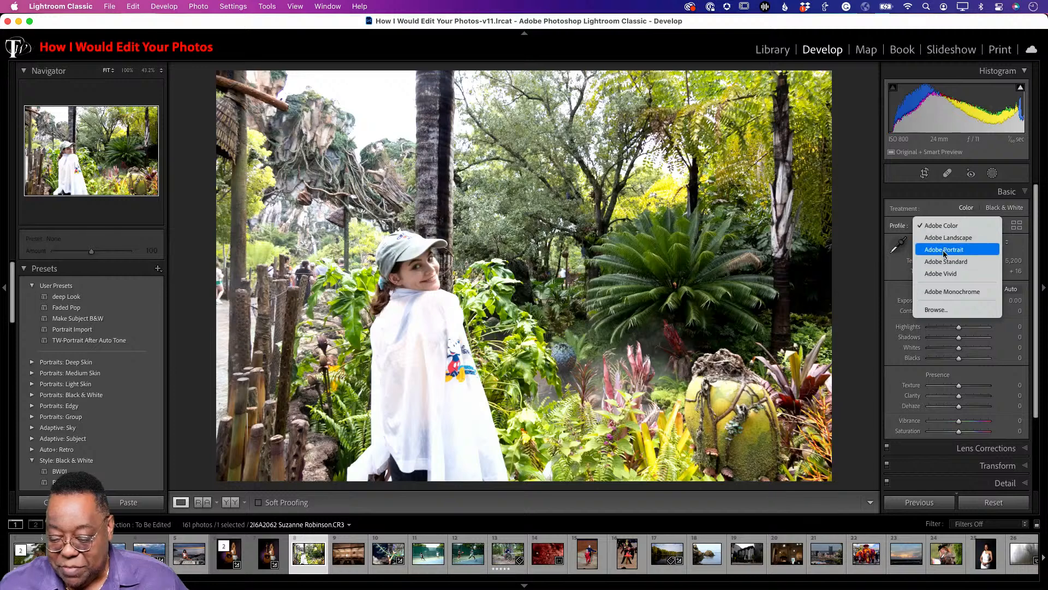
pyautogui.click(945, 249)
pyautogui.scroll(-2, 998, 422)
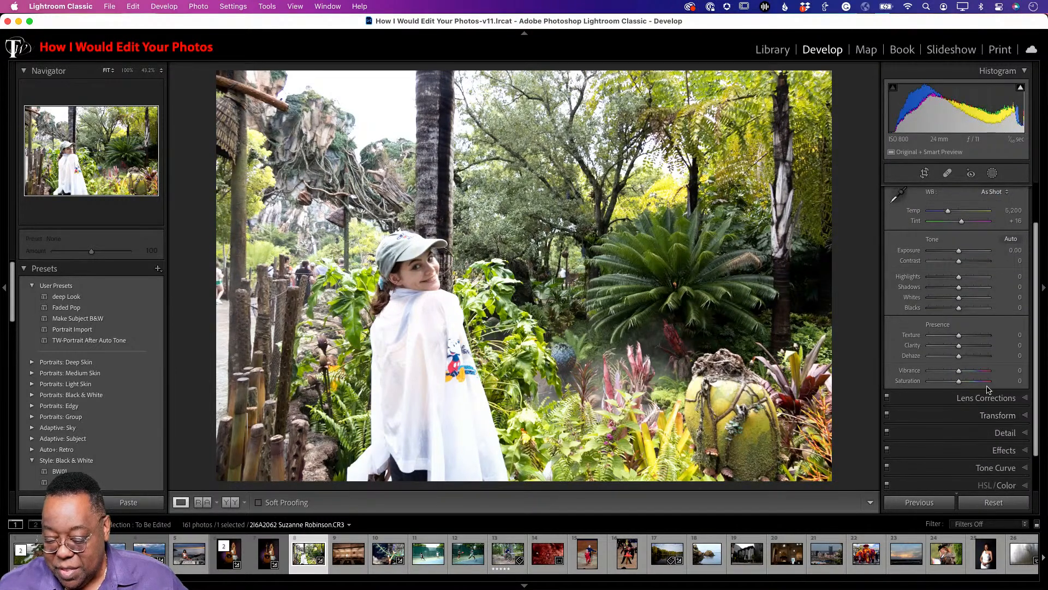
# Check the garden photo's lens corrections, and apply automatic tone adjustments with Exposure set to −0.05
pyautogui.click(998, 398)
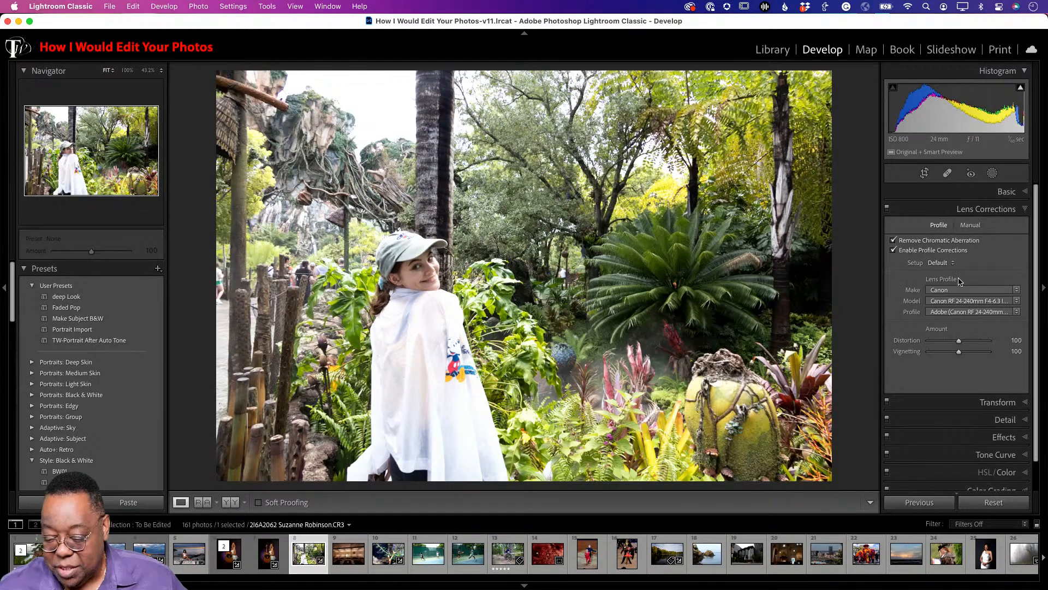
pyautogui.click(965, 196)
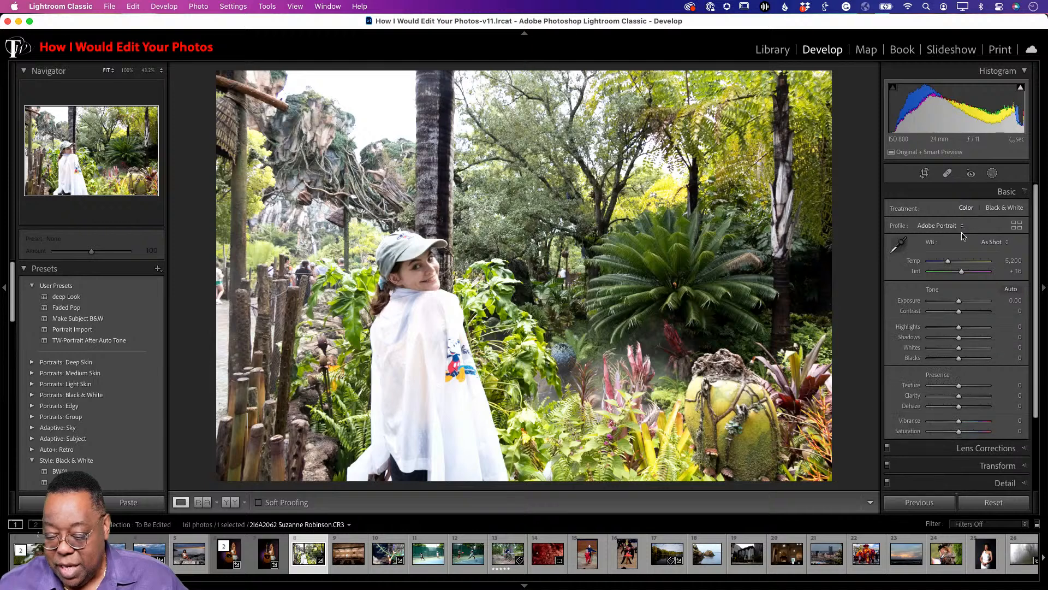
pyautogui.click(1010, 289)
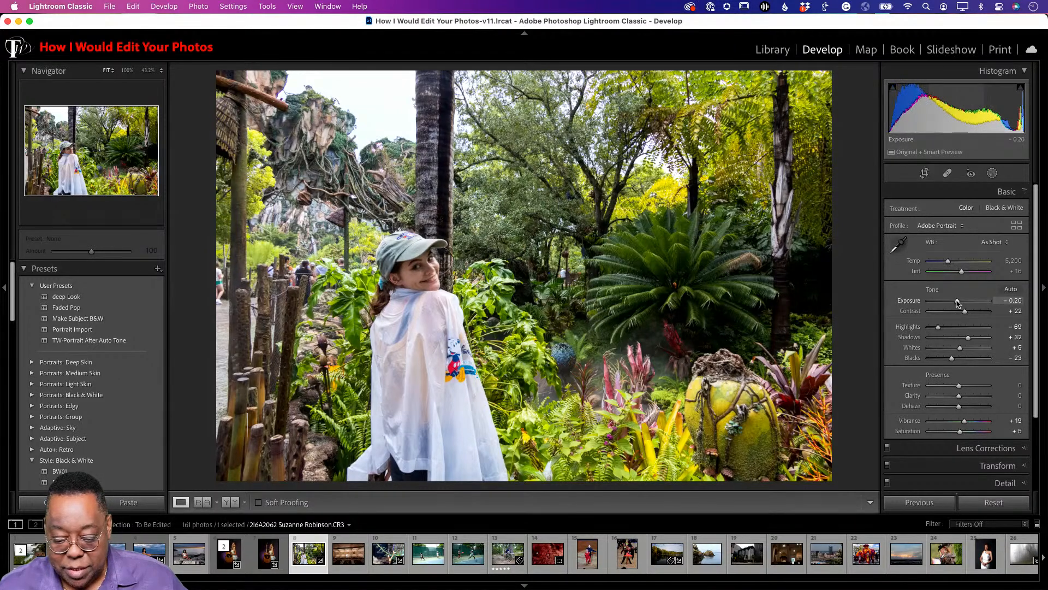
pyautogui.moveTo(957, 304); pyautogui.dragTo(959, 303)
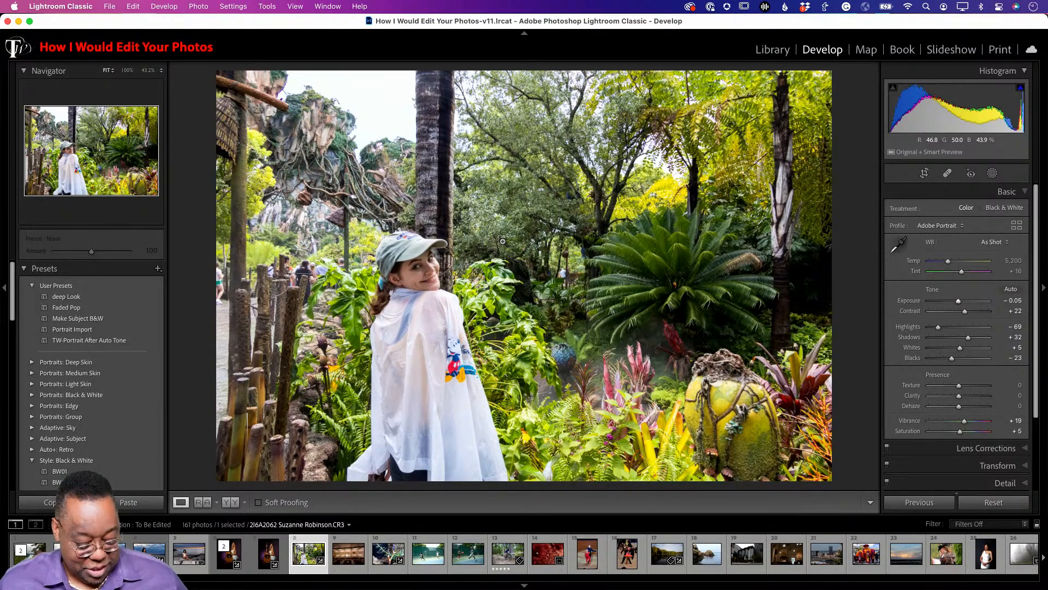
# Crop the garden photo tighter around the woman and the plants beside her, with the original aspect ratio locked
pyautogui.press('r')
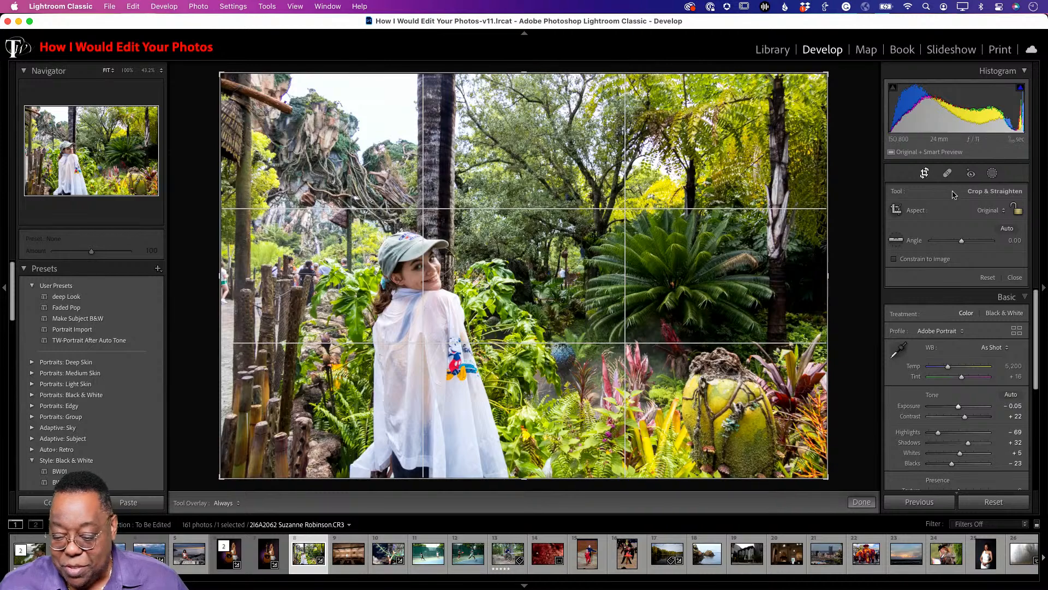
pyautogui.click(1016, 209)
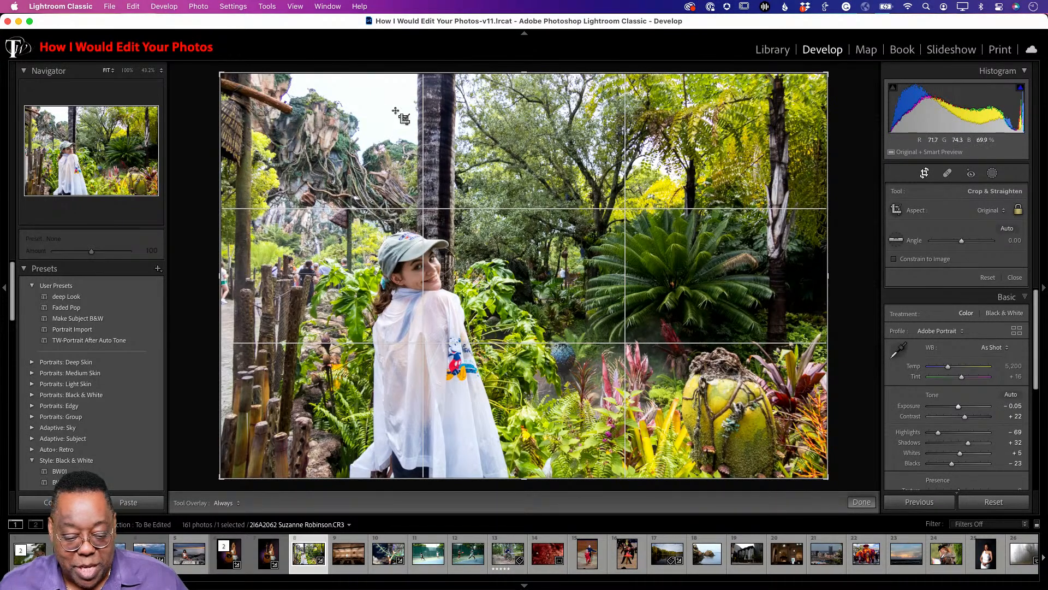
pyautogui.moveTo(220, 74); pyautogui.dragTo(230, 103)
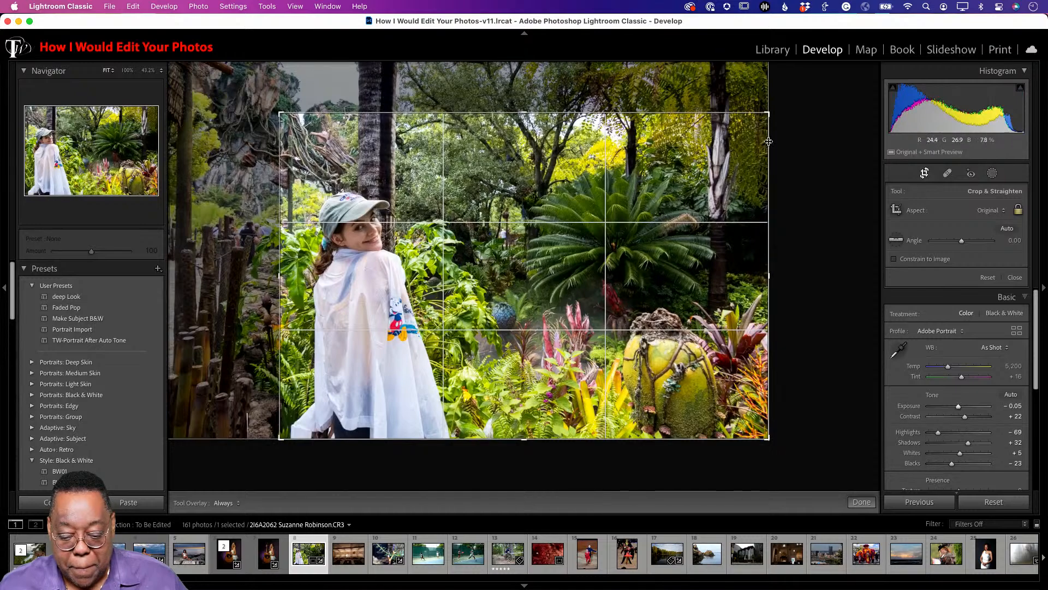
pyautogui.moveTo(769, 115); pyautogui.dragTo(723, 148)
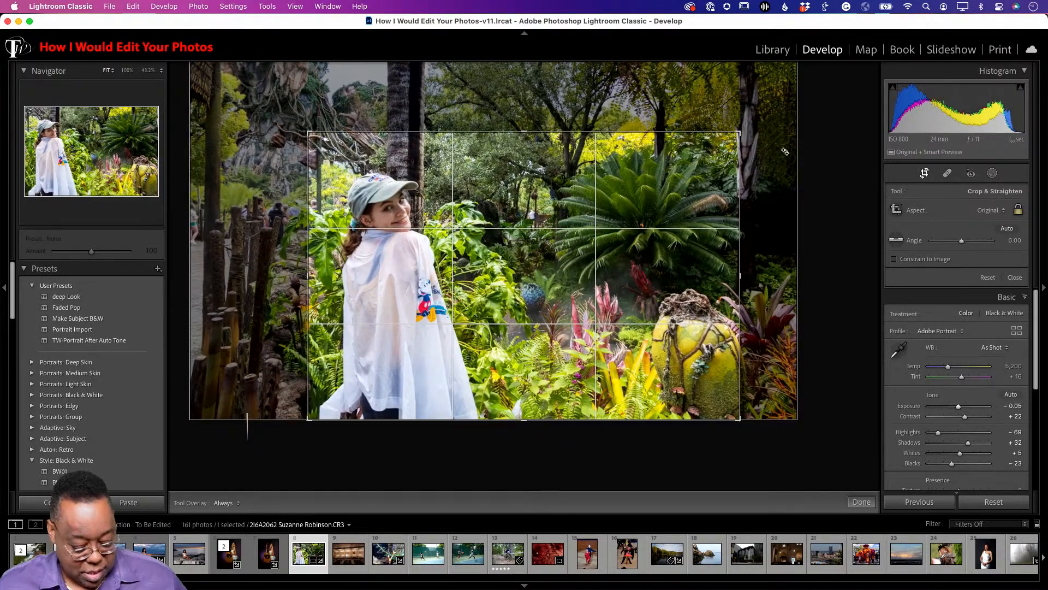
pyautogui.press('Return')
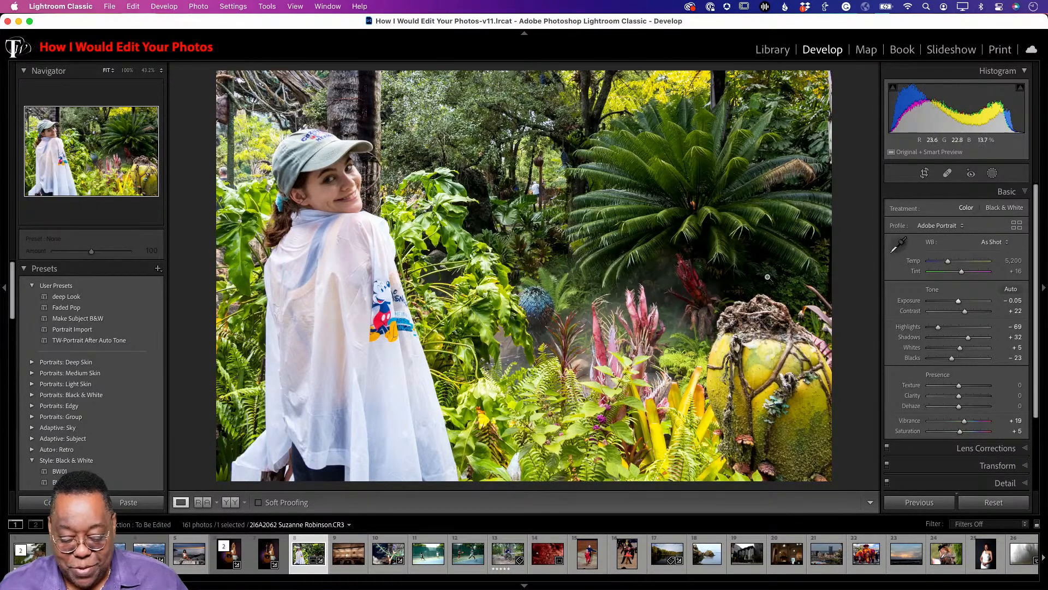
# Add a radial gradient mask over the woman's face and set its Exposure to 0.50
pyautogui.click(992, 173)
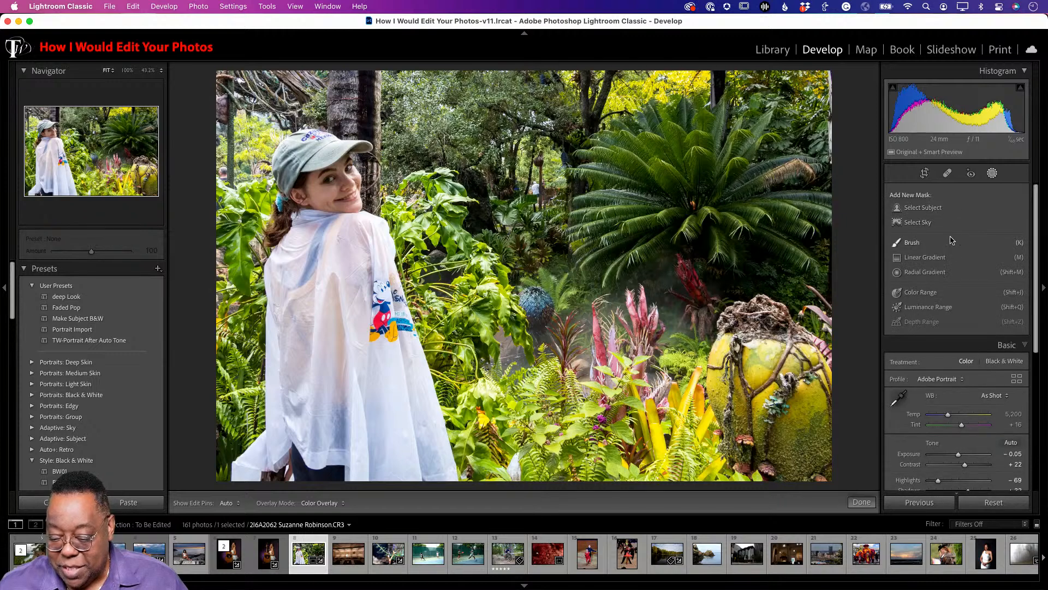
pyautogui.click(902, 278)
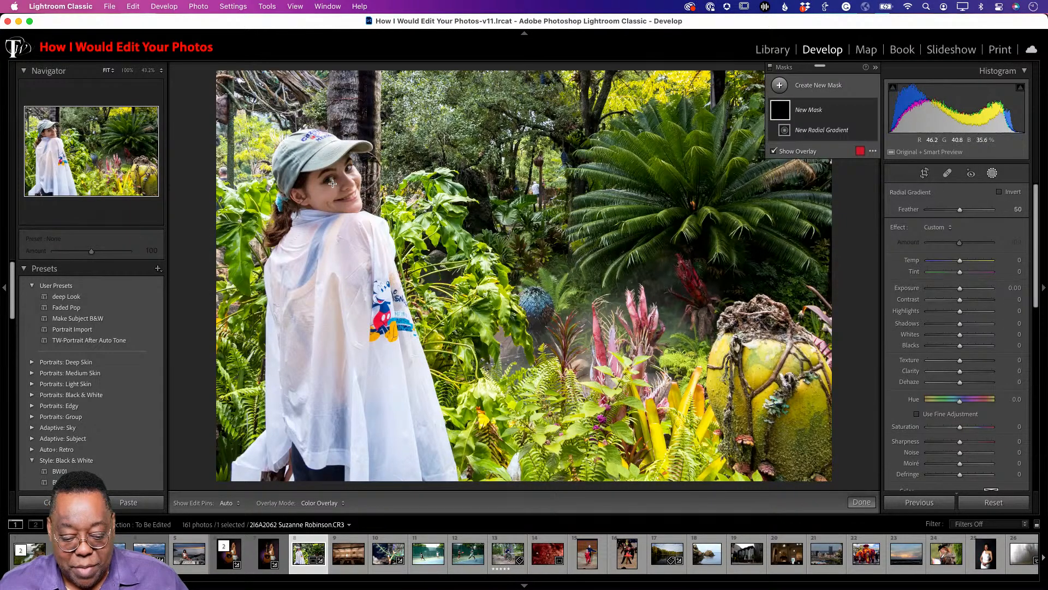
pyautogui.moveTo(332, 183); pyautogui.dragTo(376, 233)
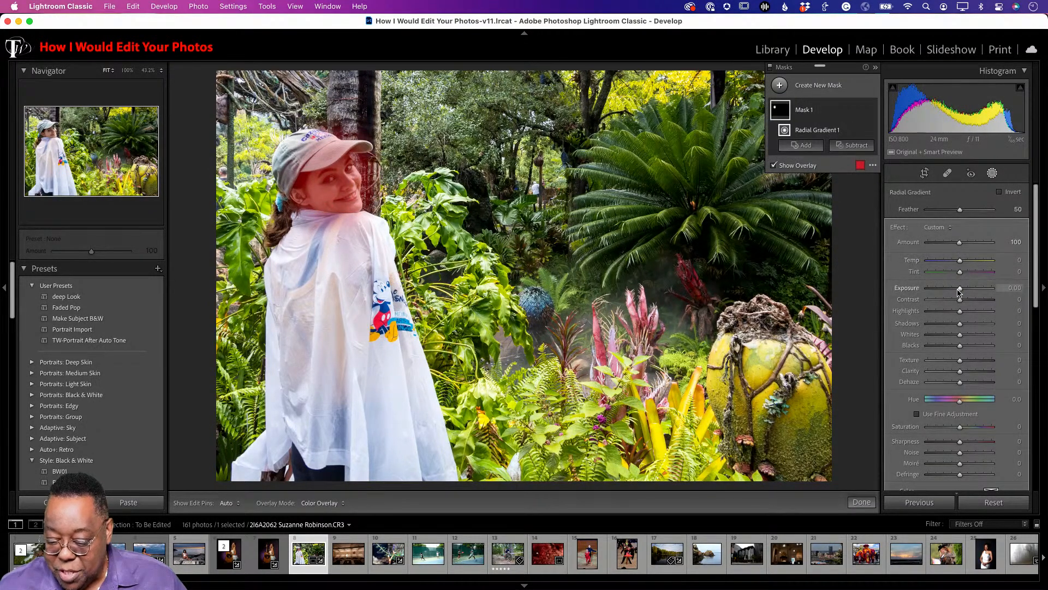
pyautogui.moveTo(958, 290); pyautogui.dragTo(964, 290)
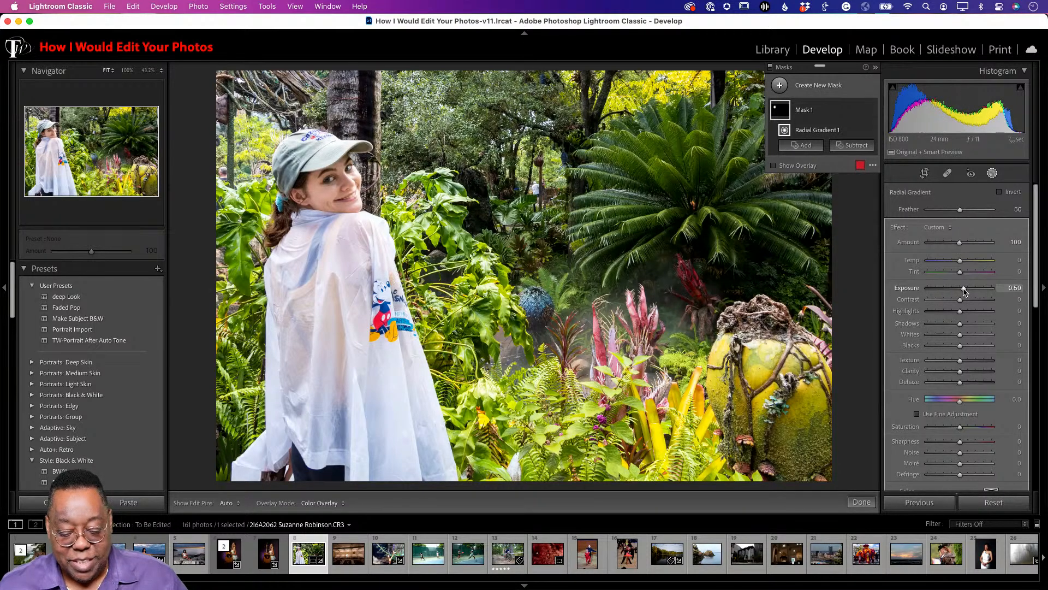
pyautogui.click(992, 175)
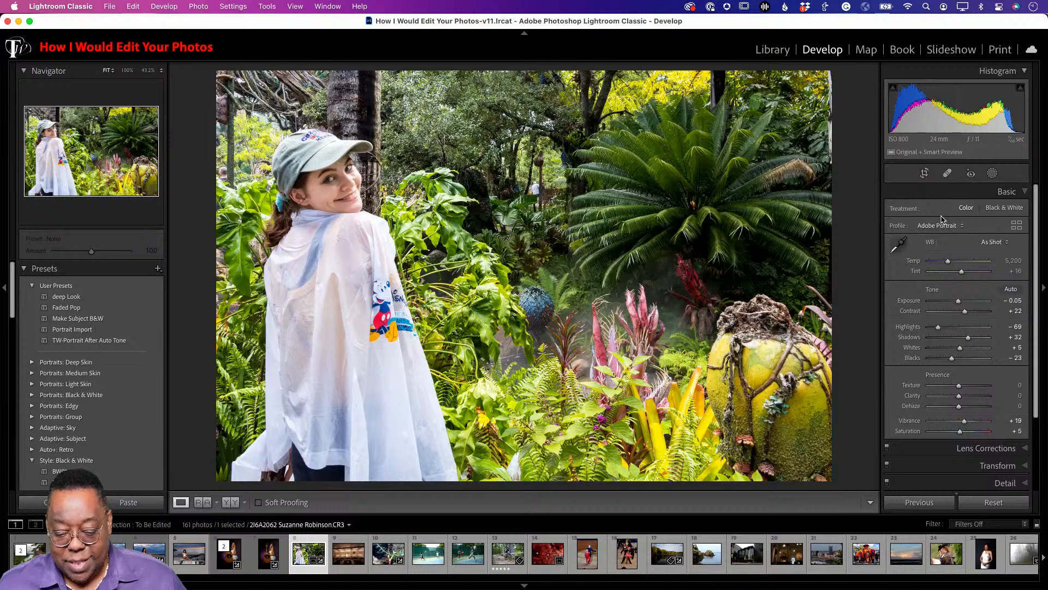
# Open the photo of the ornate vaulted ceiling in the Develop module and set its profile to Adobe Vivid
pyautogui.press('g')
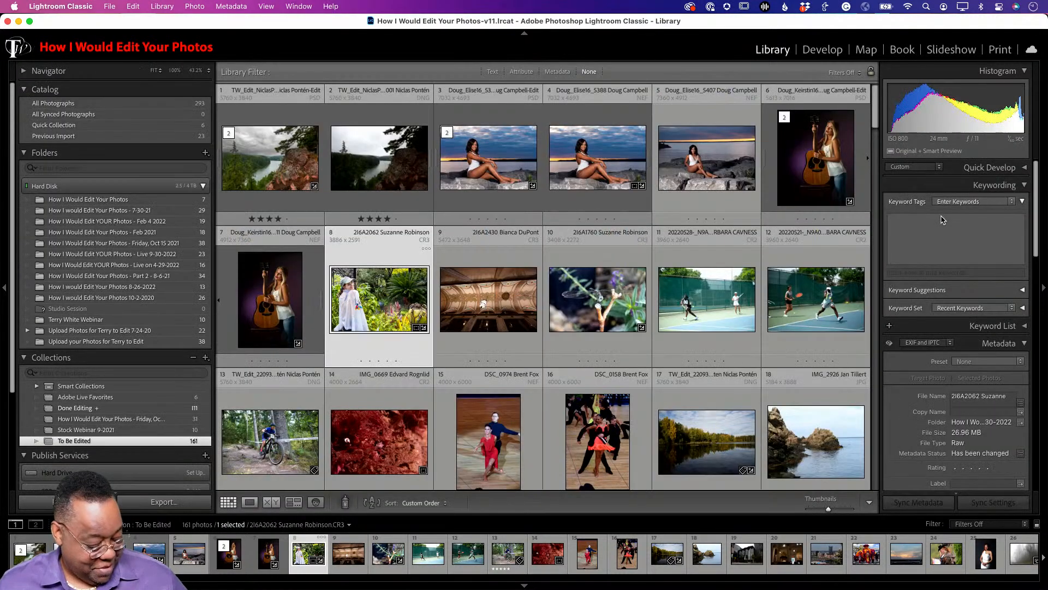
pyautogui.doubleClick(494, 311)
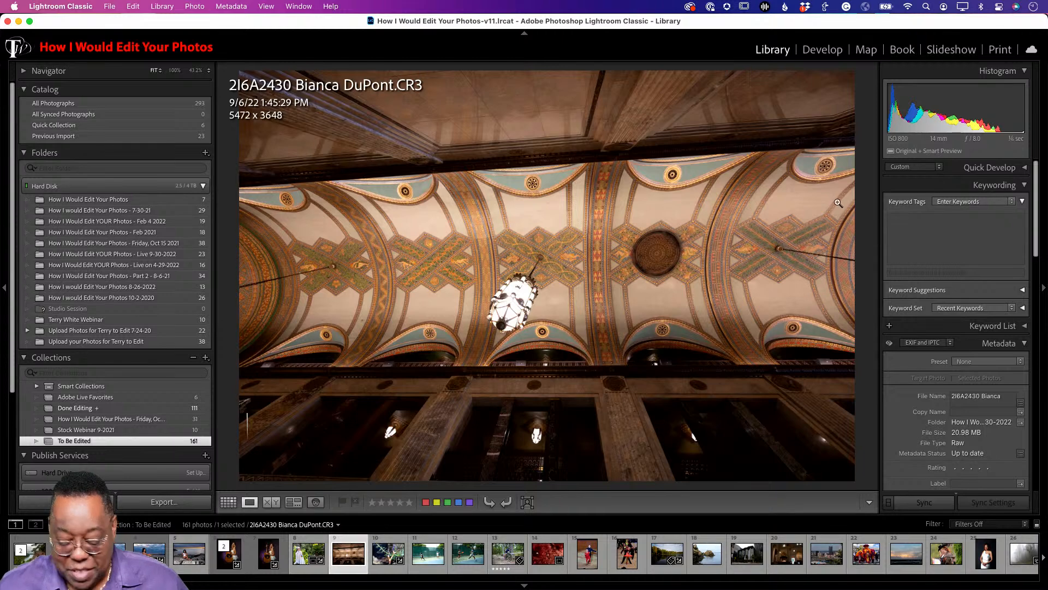
pyautogui.press('d')
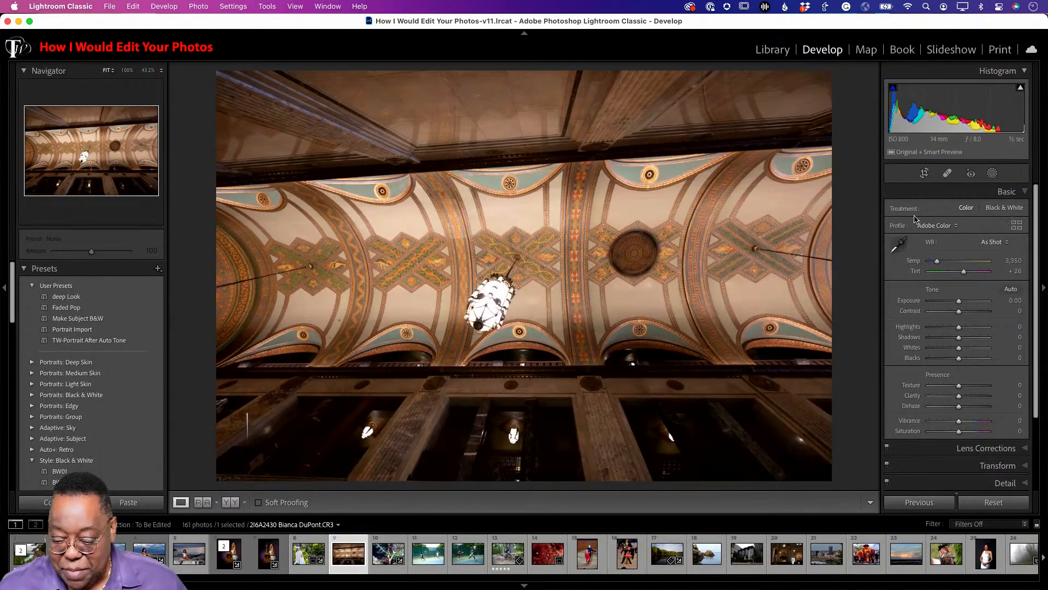
pyautogui.click(925, 227)
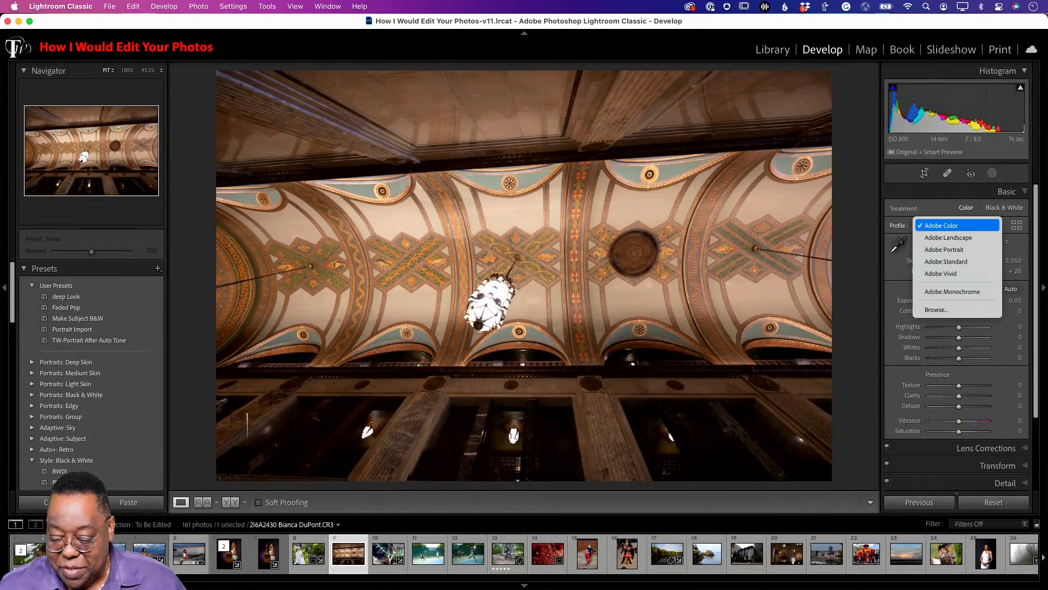
pyautogui.click(924, 274)
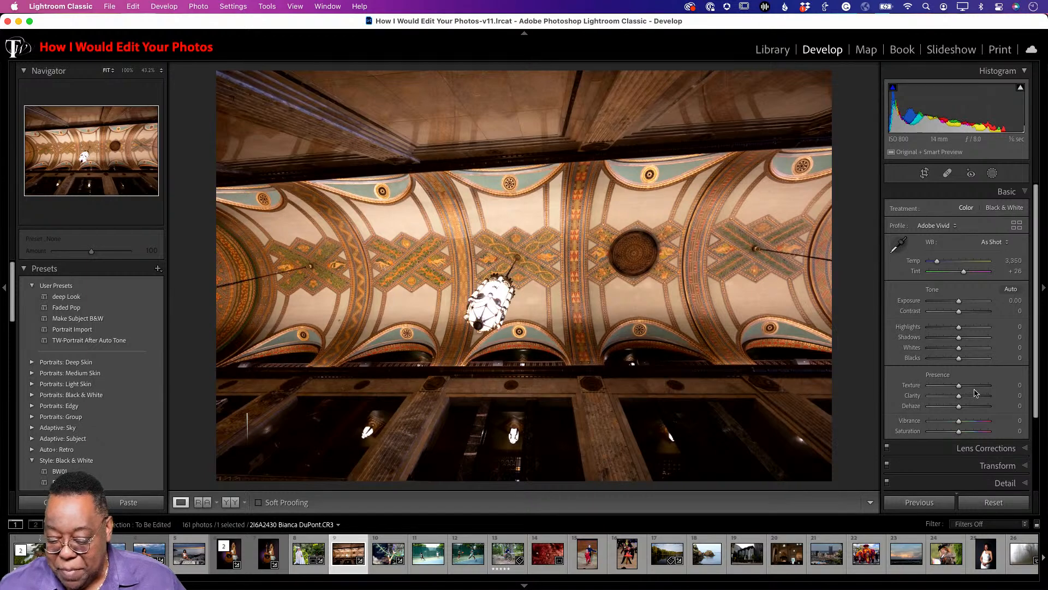
# Check the ceiling photo's lens corrections and apply automatic tone adjustments
pyautogui.click(986, 447)
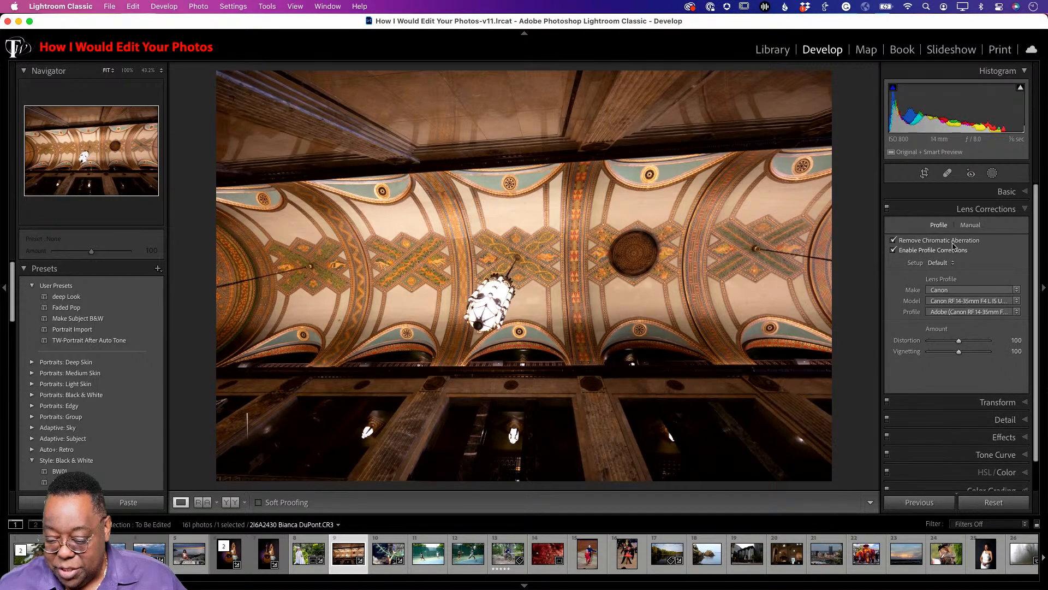
pyautogui.click(986, 196)
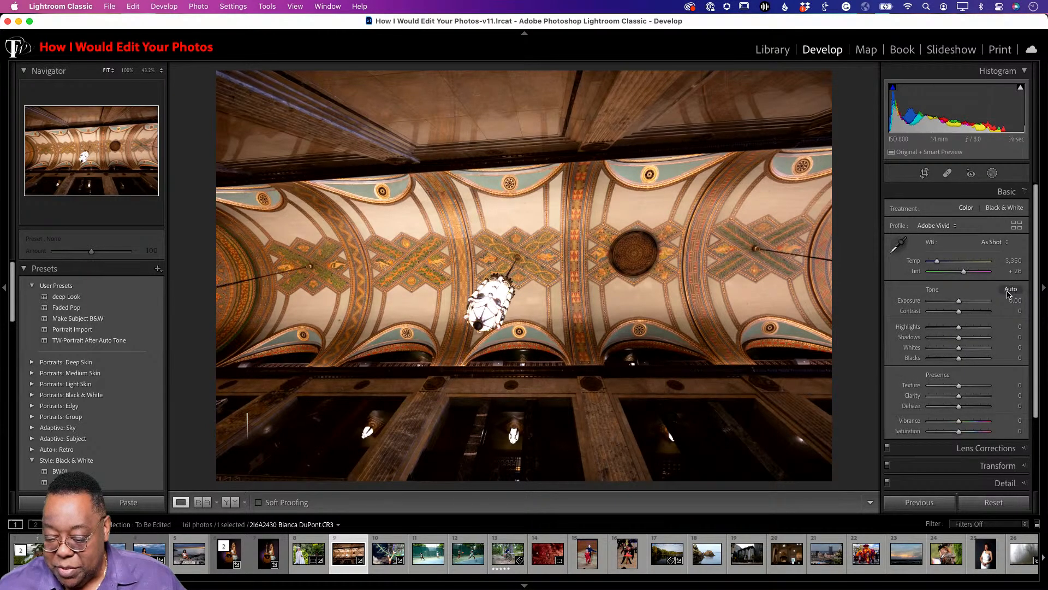
pyautogui.click(1011, 289)
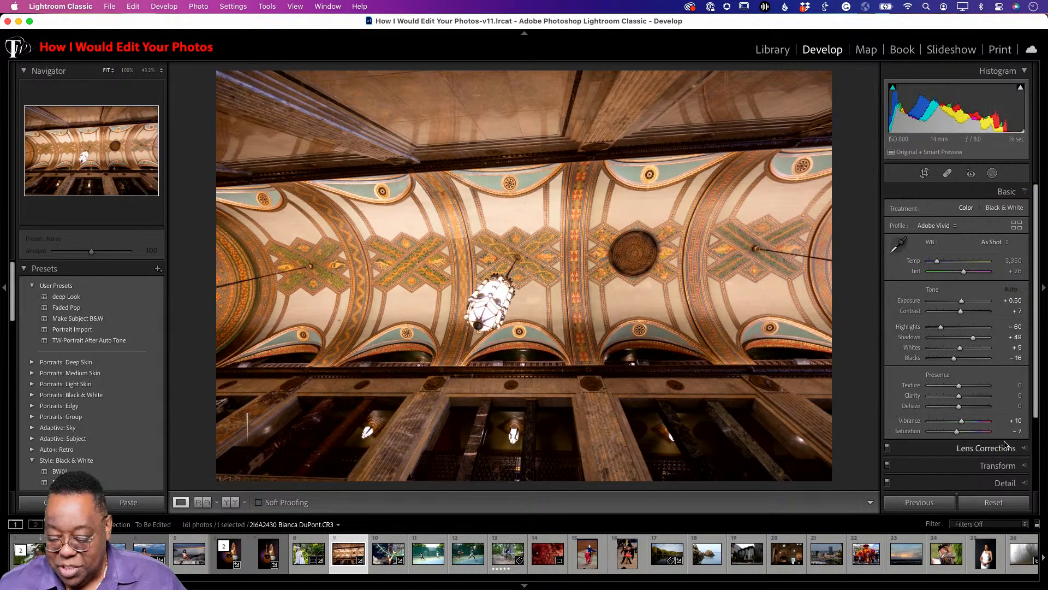
# Straighten the ceiling photo with two Guided Upright lines along the lower and upper ledges, and set Scale to 101
pyautogui.click(1006, 467)
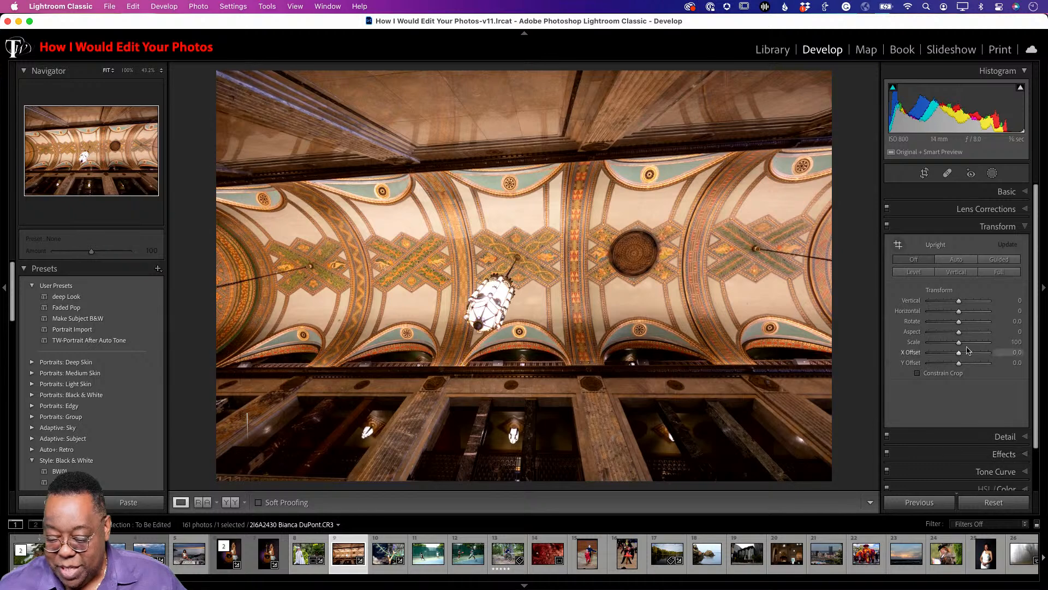
pyautogui.click(998, 260)
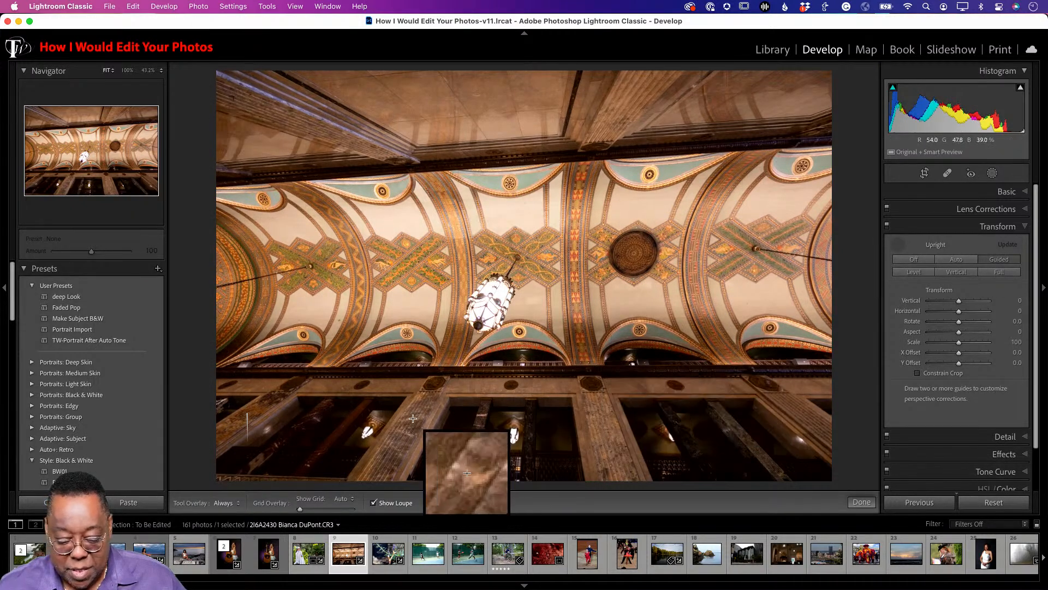
pyautogui.moveTo(244, 375); pyautogui.dragTo(755, 376)
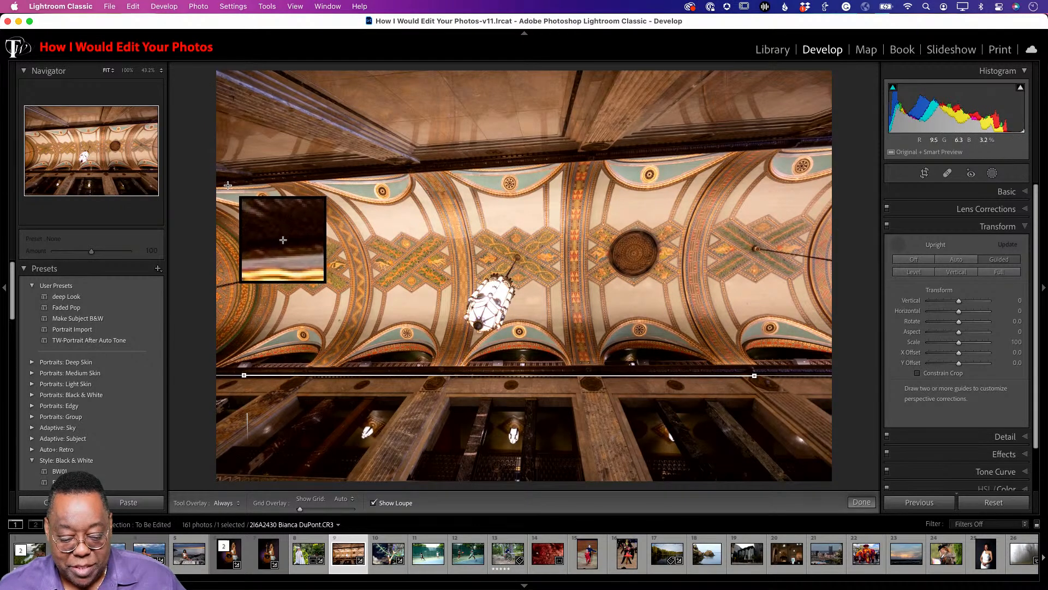
pyautogui.moveTo(228, 186)
pyautogui.mouseDown()
pyautogui.moveTo(497, 180)
pyautogui.moveTo(770, 138)
pyautogui.mouseUp()
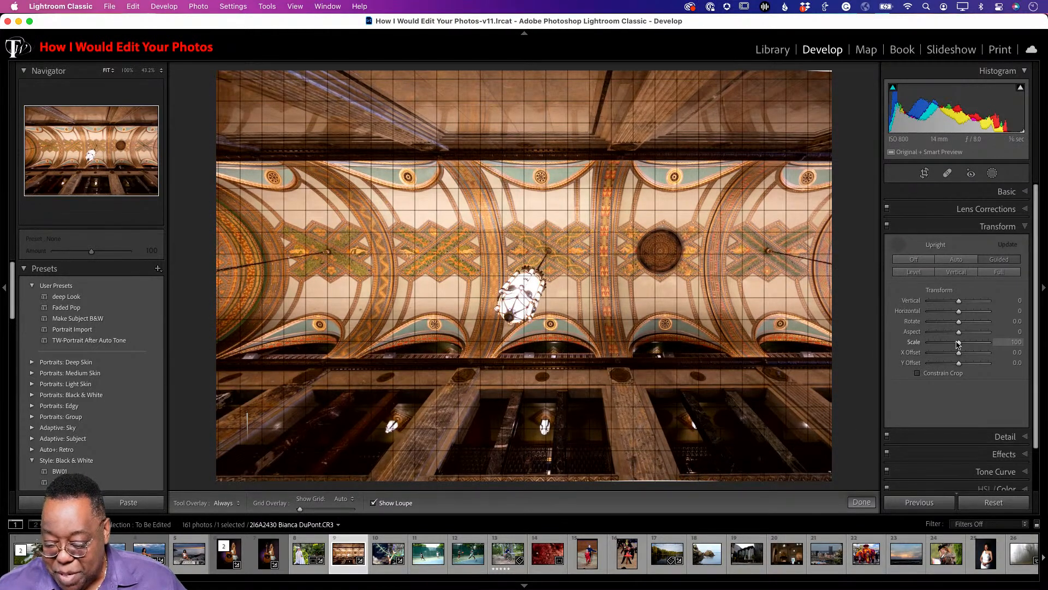
pyautogui.moveTo(960, 344); pyautogui.dragTo(960, 344)
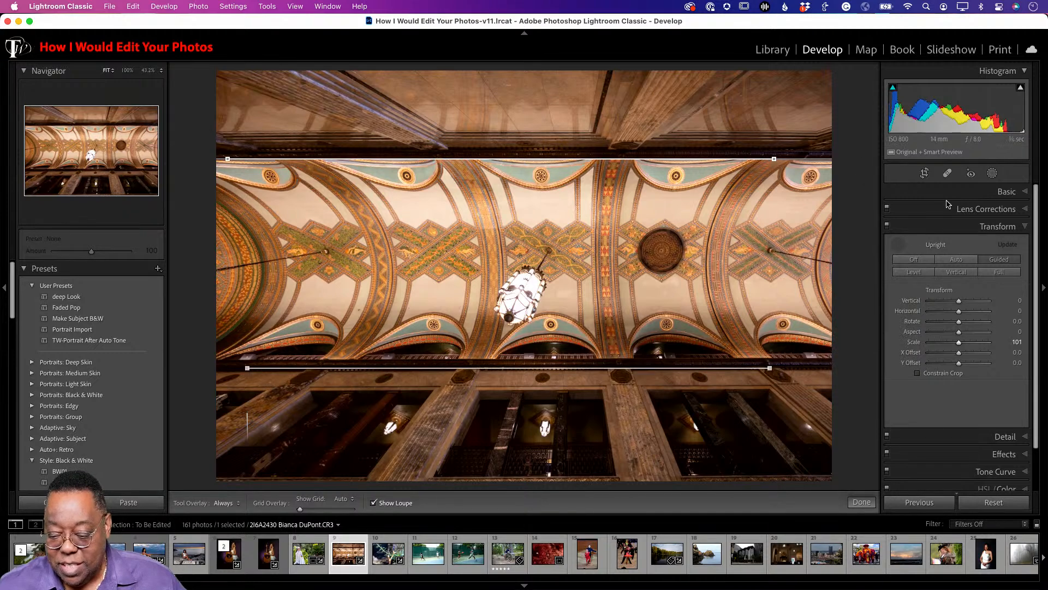
pyautogui.click(898, 245)
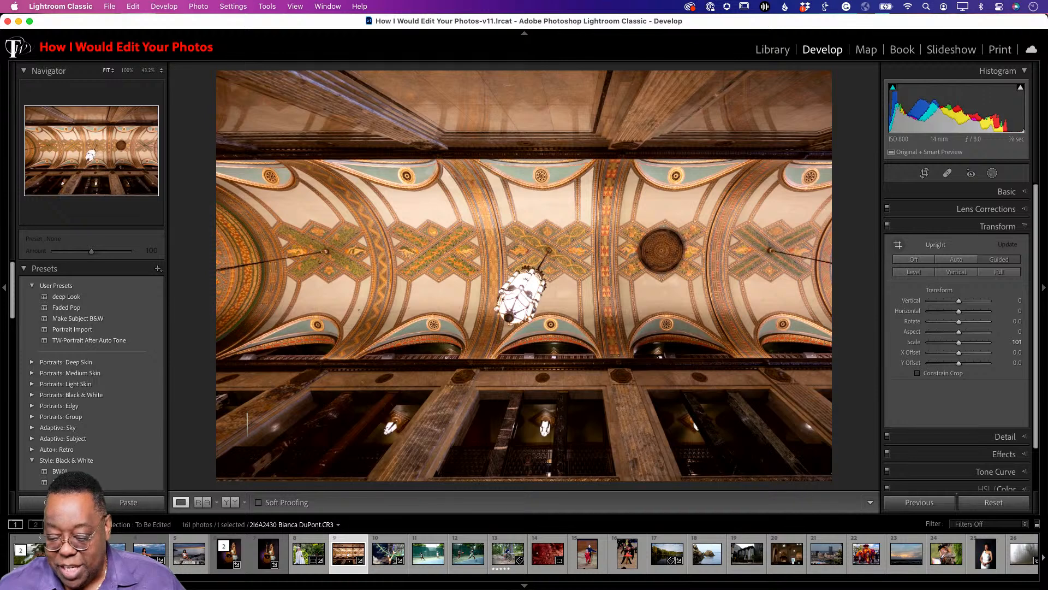
# Set the ceiling photo's Vibrance to +36, Texture to +37 and Dehaze to +34
pyautogui.click(991, 197)
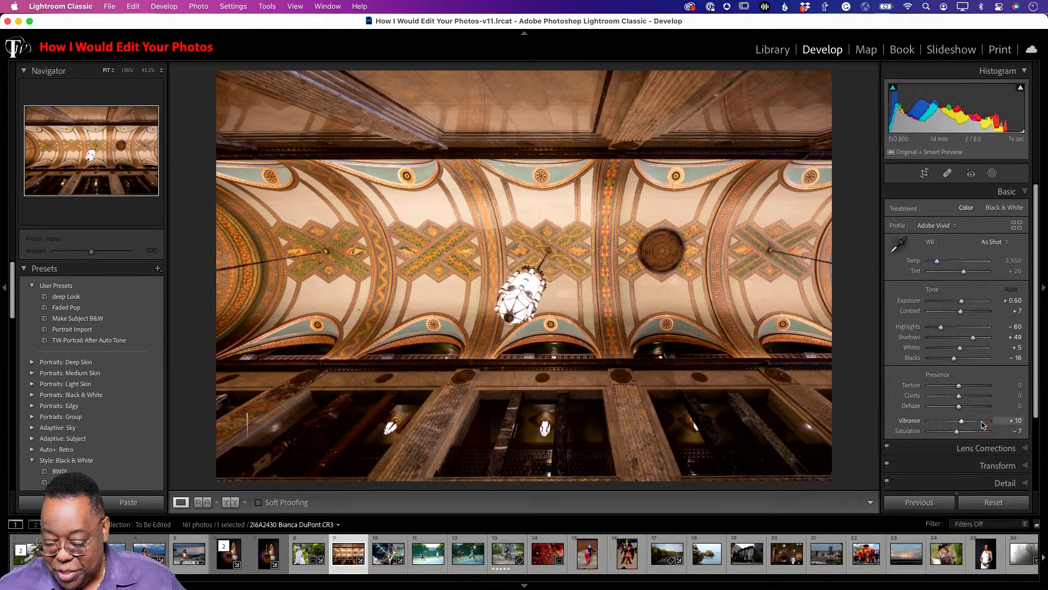
pyautogui.moveTo(962, 424); pyautogui.dragTo(969, 424)
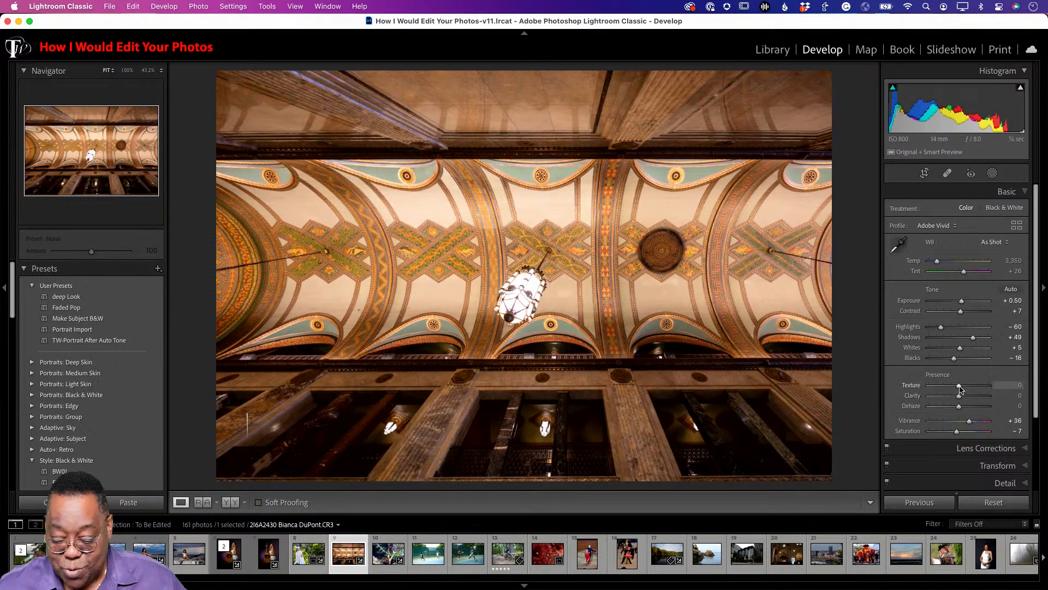
pyautogui.moveTo(958, 385); pyautogui.dragTo(969, 411)
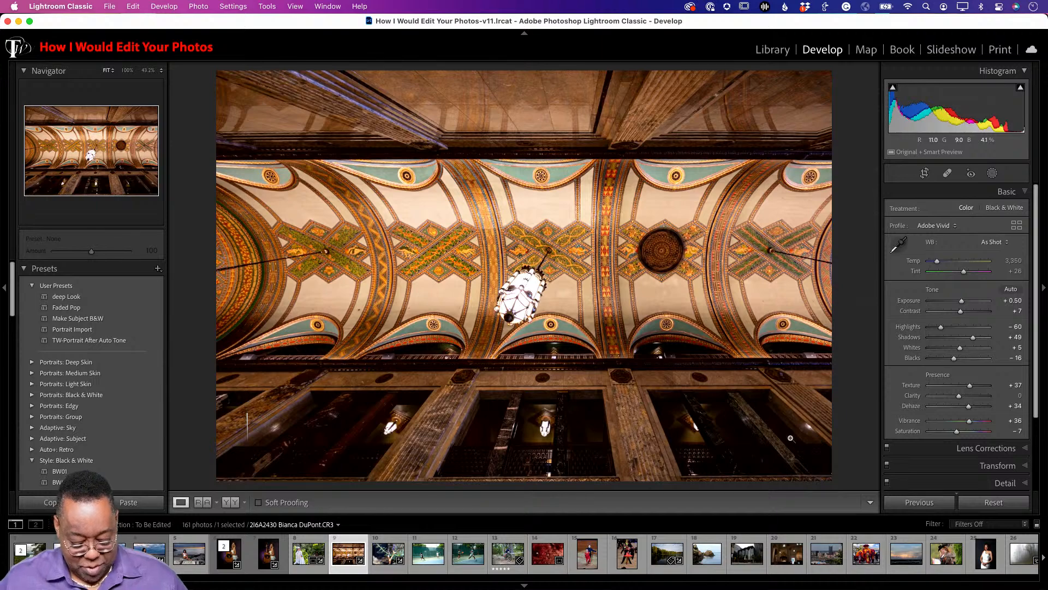
# Compare the edited ceiling photo with its unedited version in the Develop module
pyautogui.press('e')
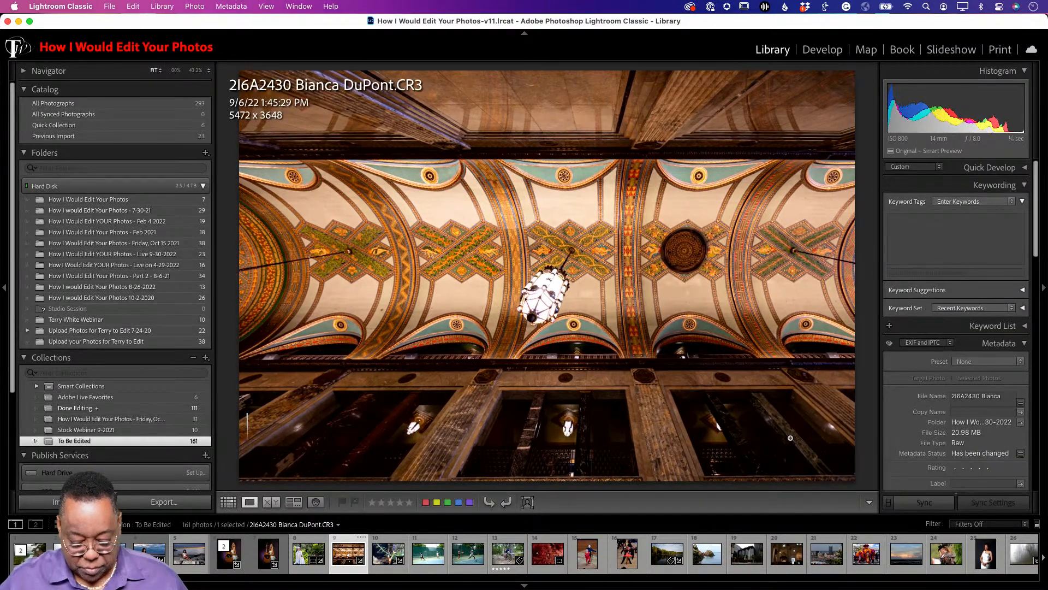
pyautogui.press('g')
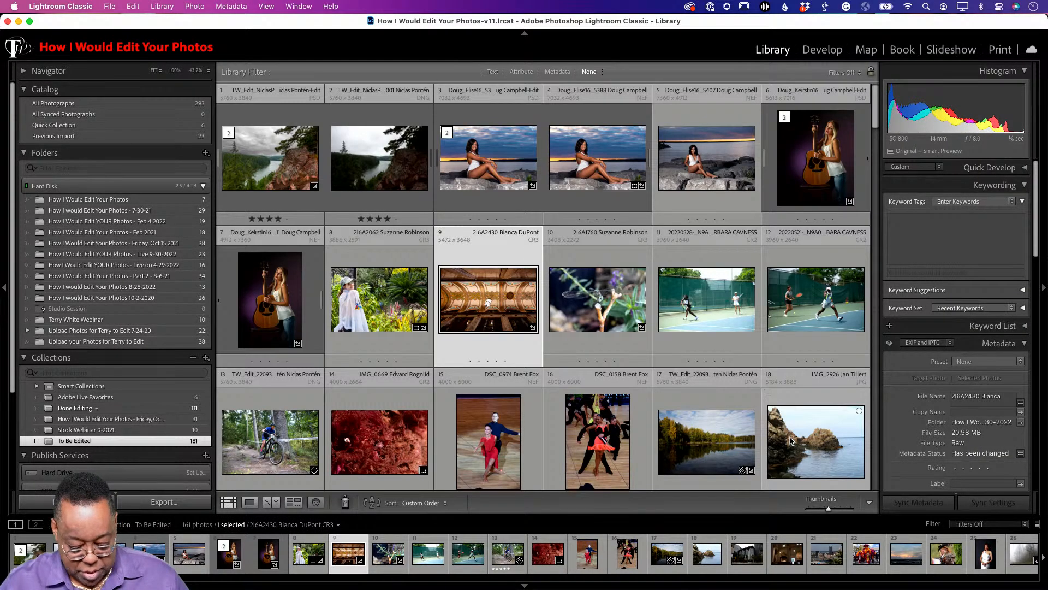
pyautogui.press('d')
pyautogui.press('\\')
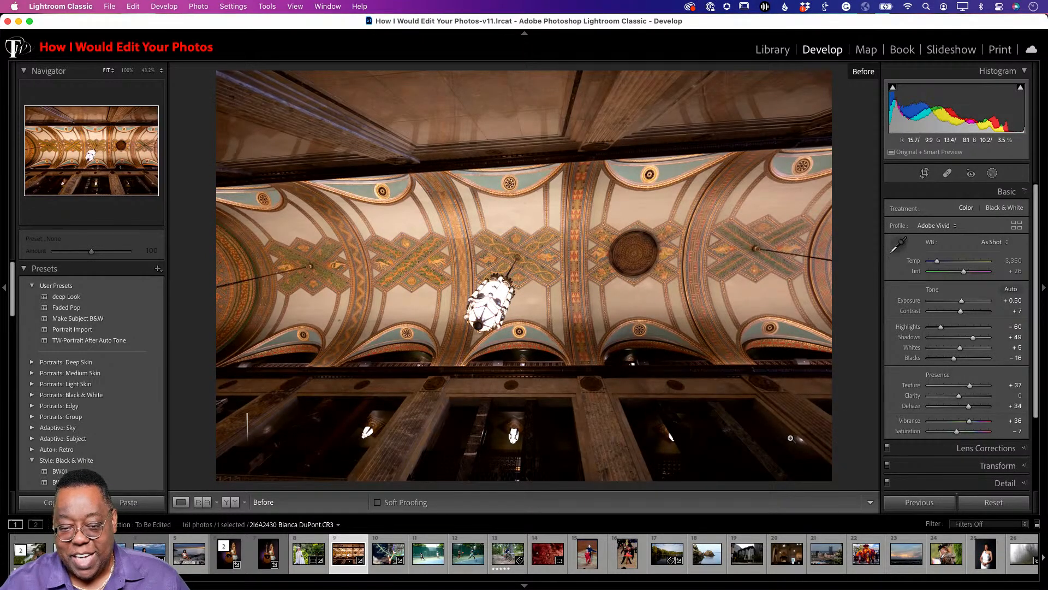
pyautogui.press('\\')
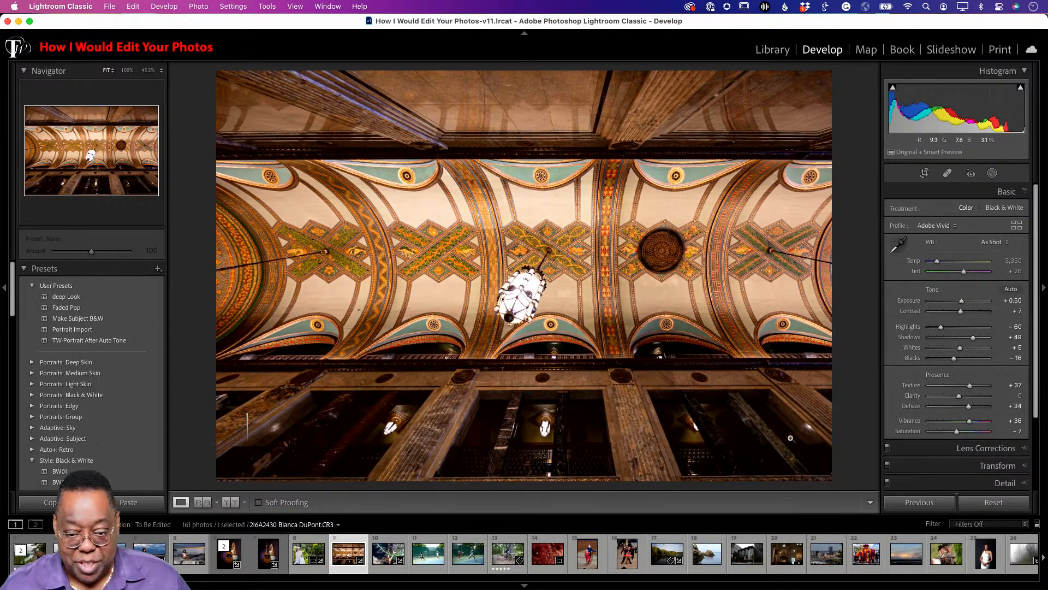
# Open the dragonfly photo in the Develop module and set its profile to Adobe Vivid
pyautogui.press('g')
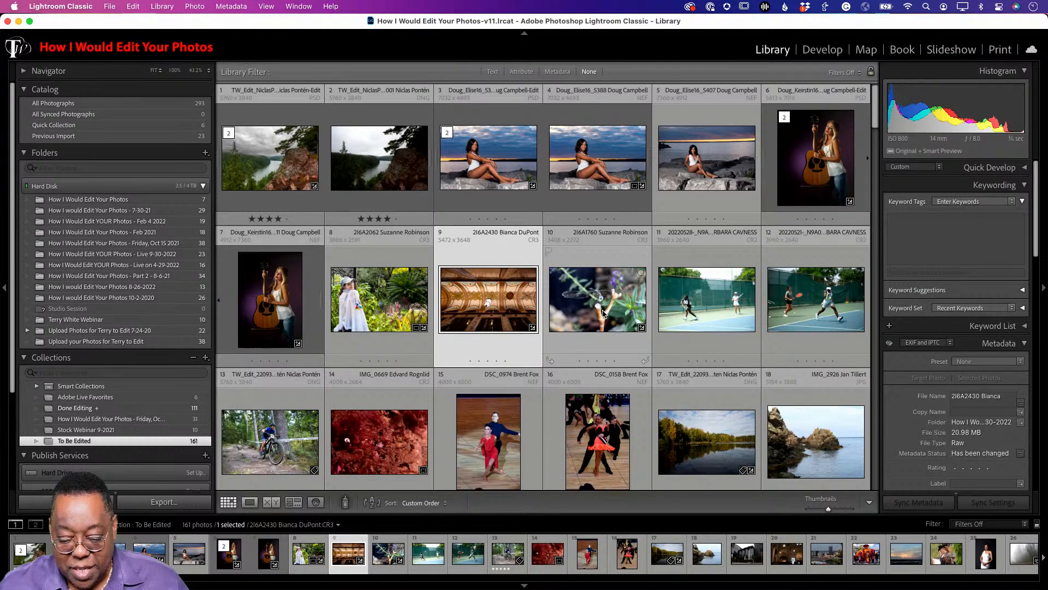
pyautogui.doubleClick(602, 312)
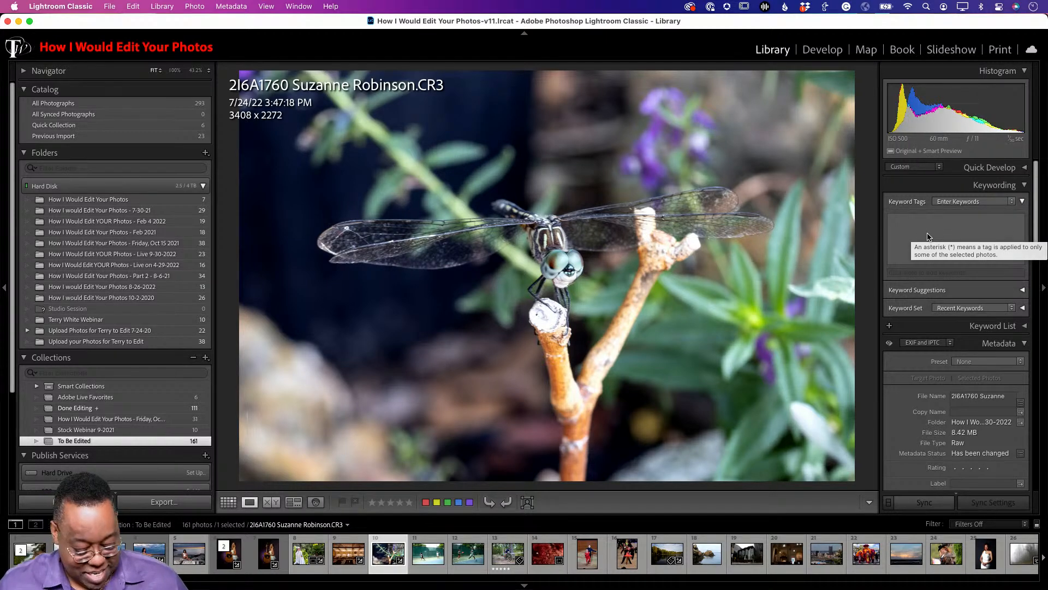
pyautogui.press('d')
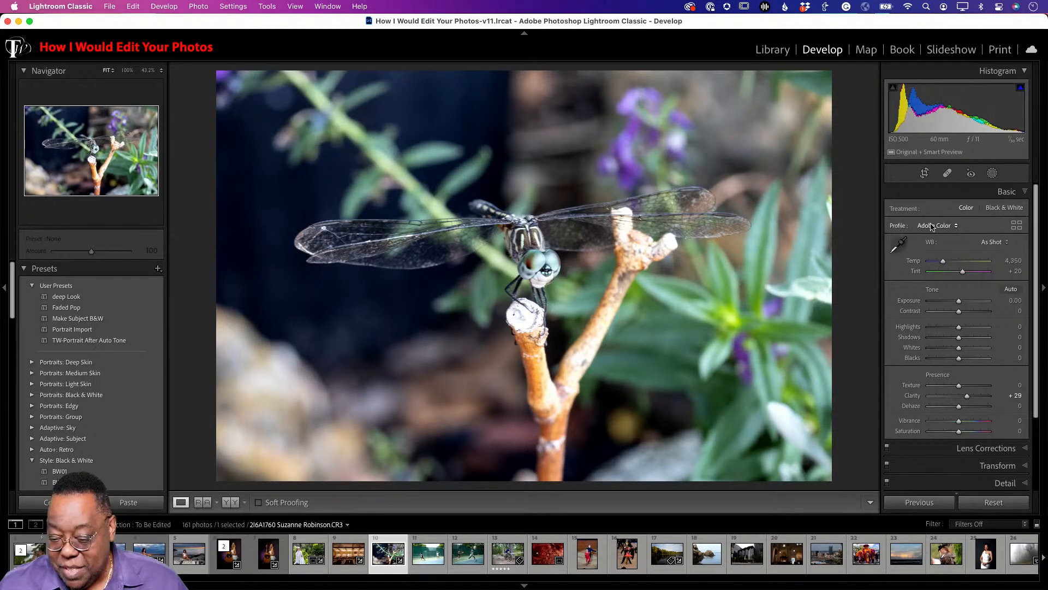
pyautogui.click(935, 226)
pyautogui.click(947, 274)
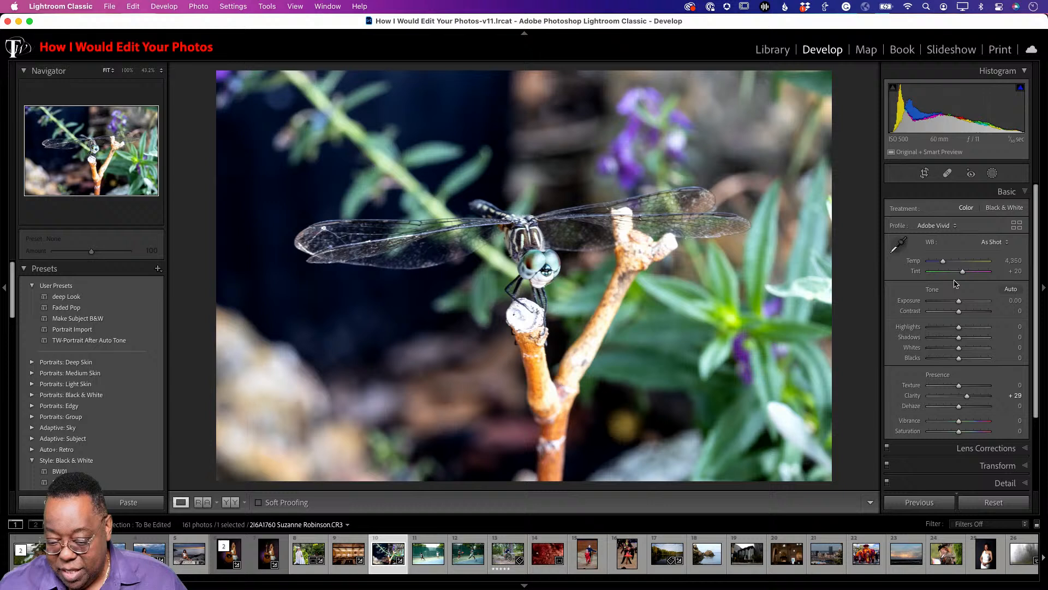
# Try the Adobe Color profile on the dragonfly photo and return it to Adobe Vivid for comparison
pyautogui.click(937, 226)
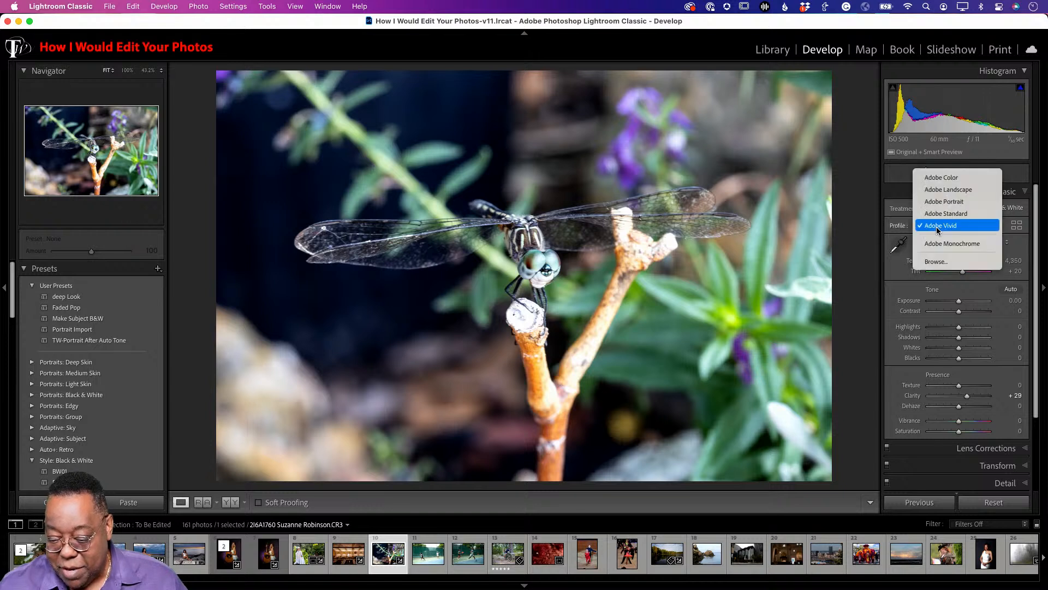
pyautogui.click(940, 182)
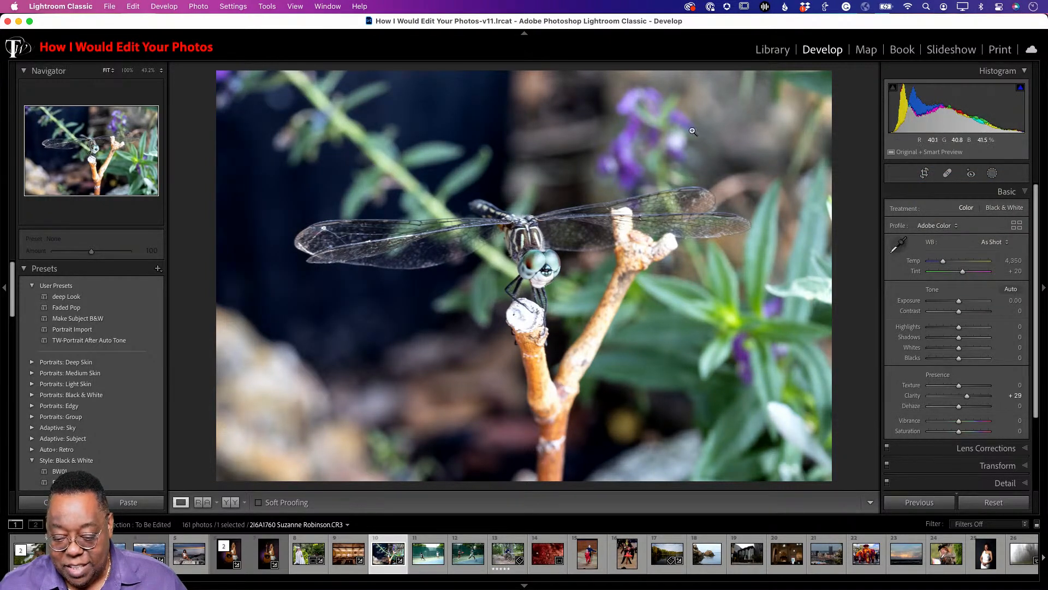
pyautogui.click(927, 229)
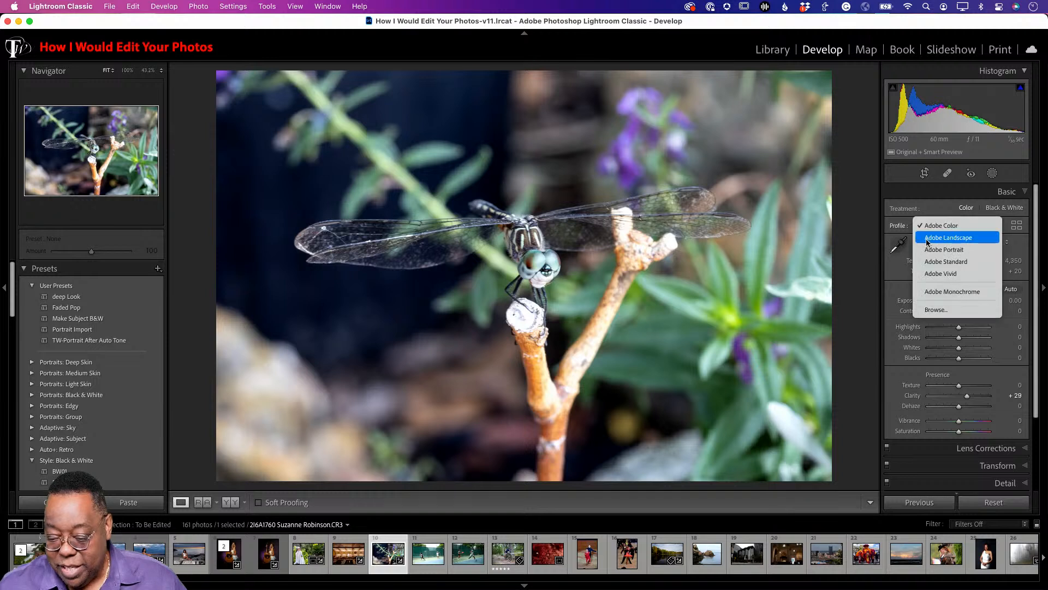
pyautogui.click(939, 273)
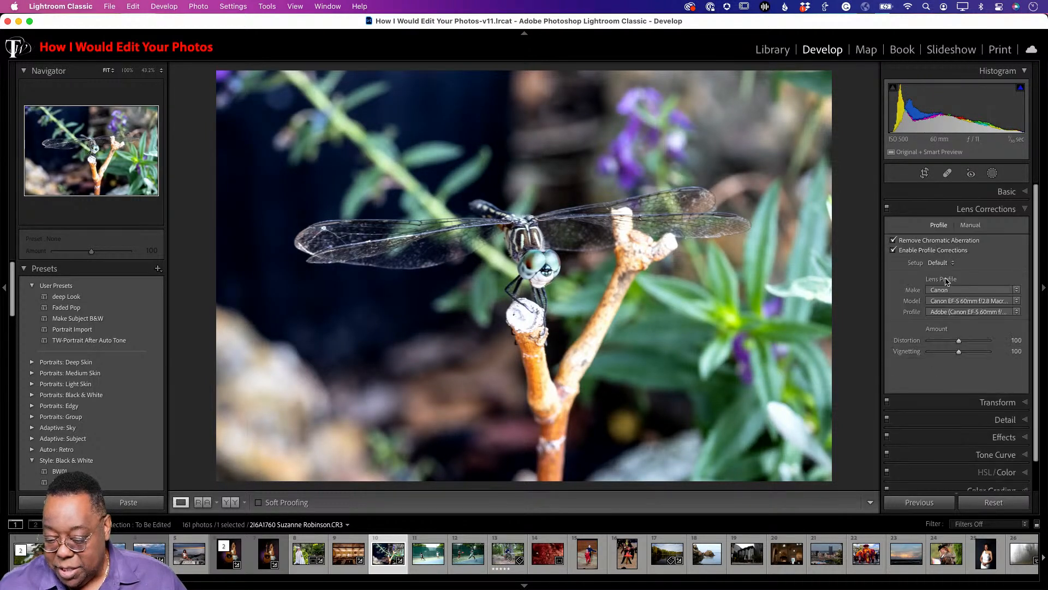
# Apply Auto tone to the dragonfly photo and set its Vibrance to -2
pyautogui.click(1002, 191)
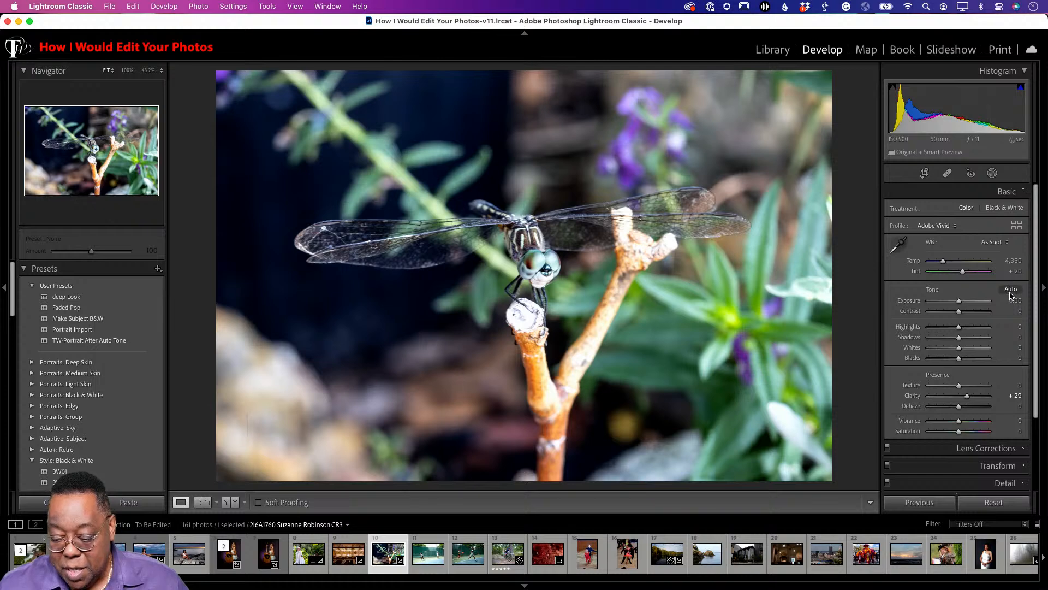
pyautogui.click(1010, 289)
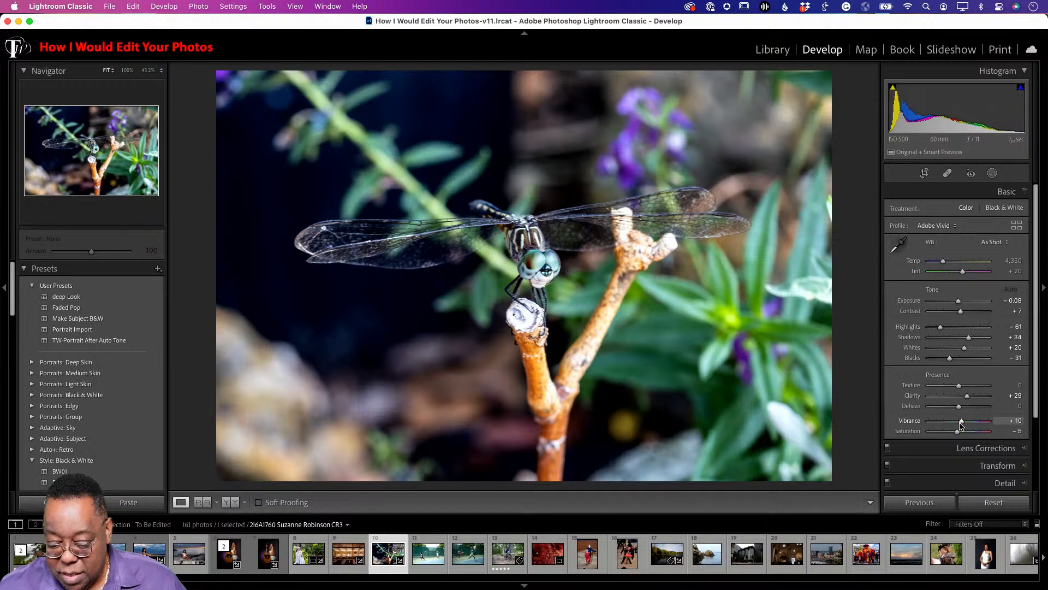
pyautogui.moveTo(961, 424); pyautogui.dragTo(958, 424)
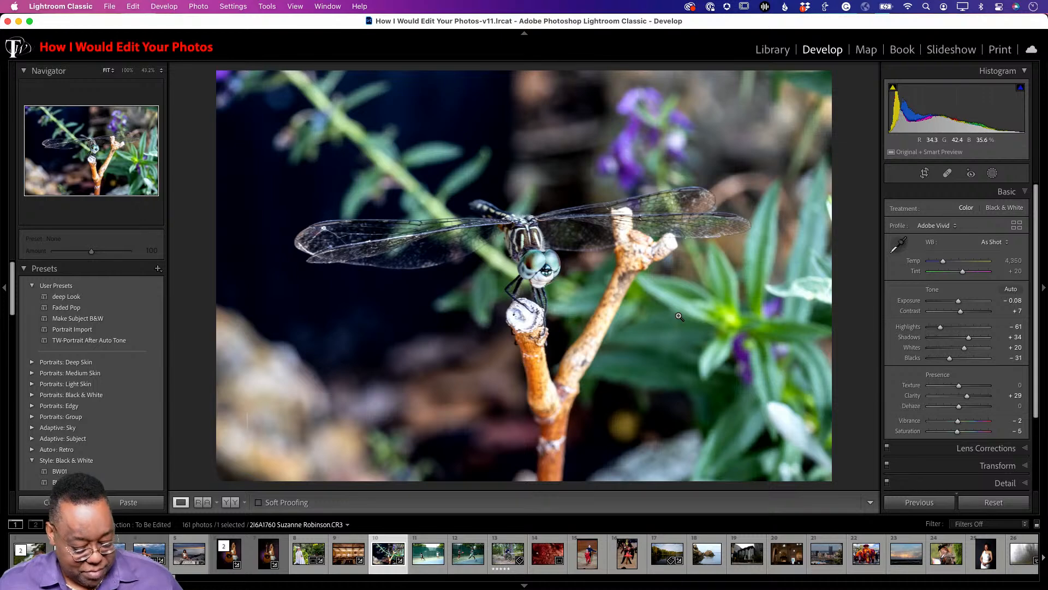
# Crop the dragonfly photo slightly tighter around the insect, trimming from the upper-left corner and keeping the original aspect ratio
pyautogui.press('r')
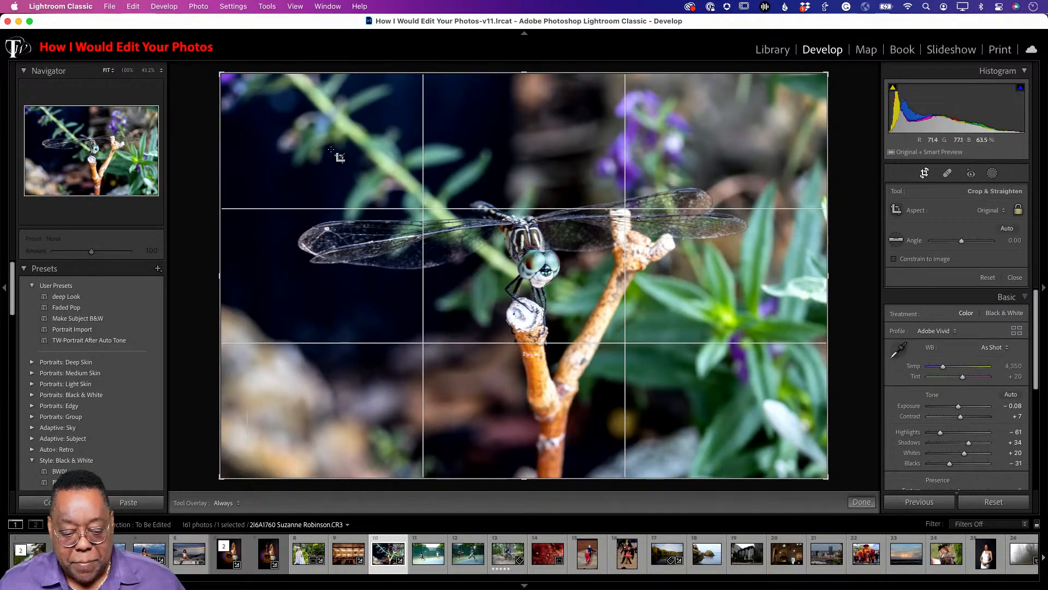
pyautogui.moveTo(223, 78); pyautogui.dragTo(251, 95)
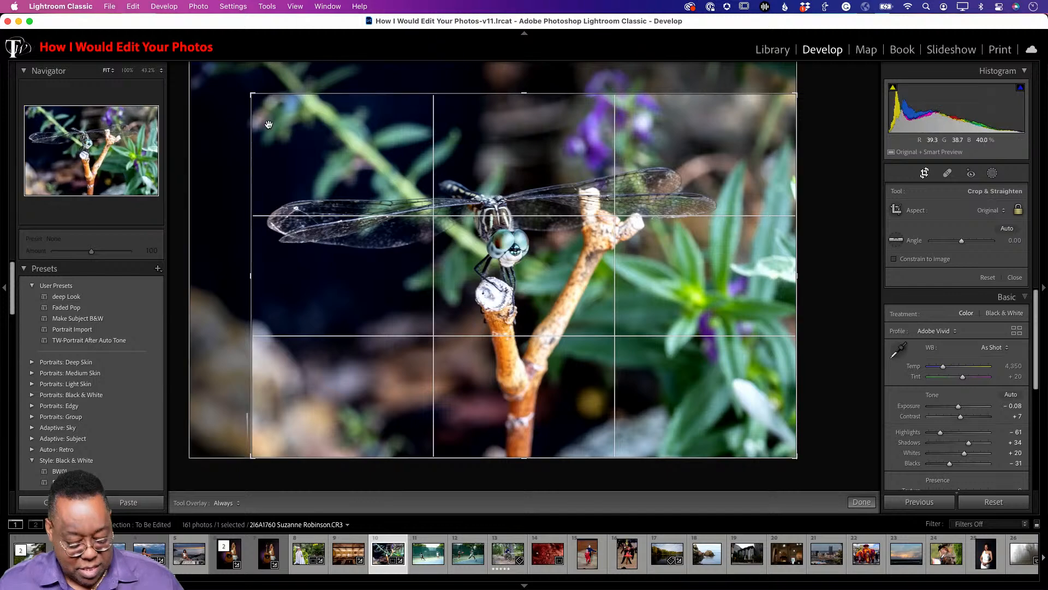
pyautogui.press('Return')
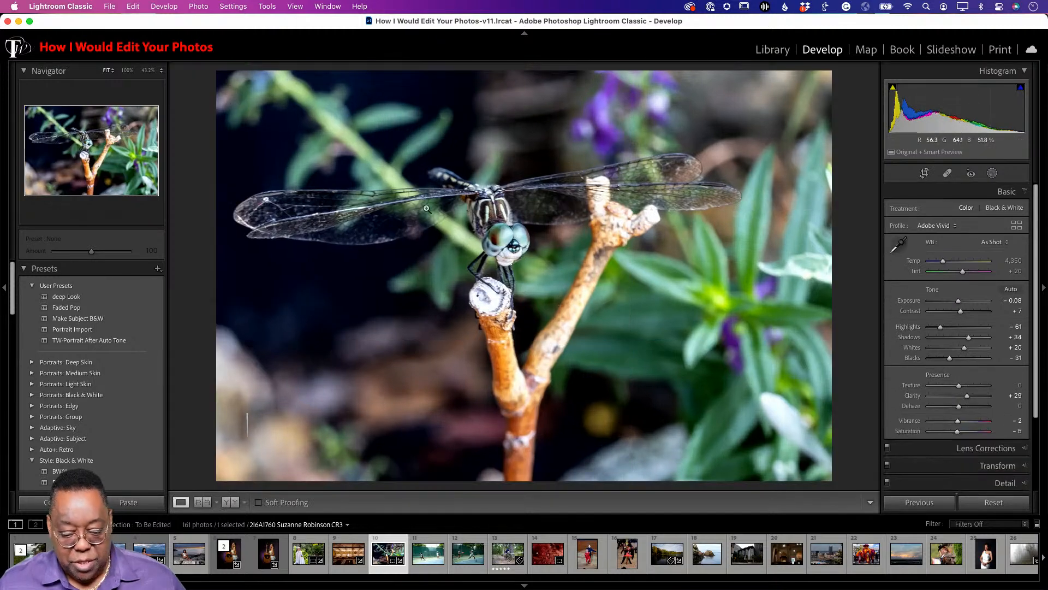
# Set the dragonfly photo's Sharpening Amount to 99 while judging the detail in the insect's eyes
pyautogui.click(516, 242)
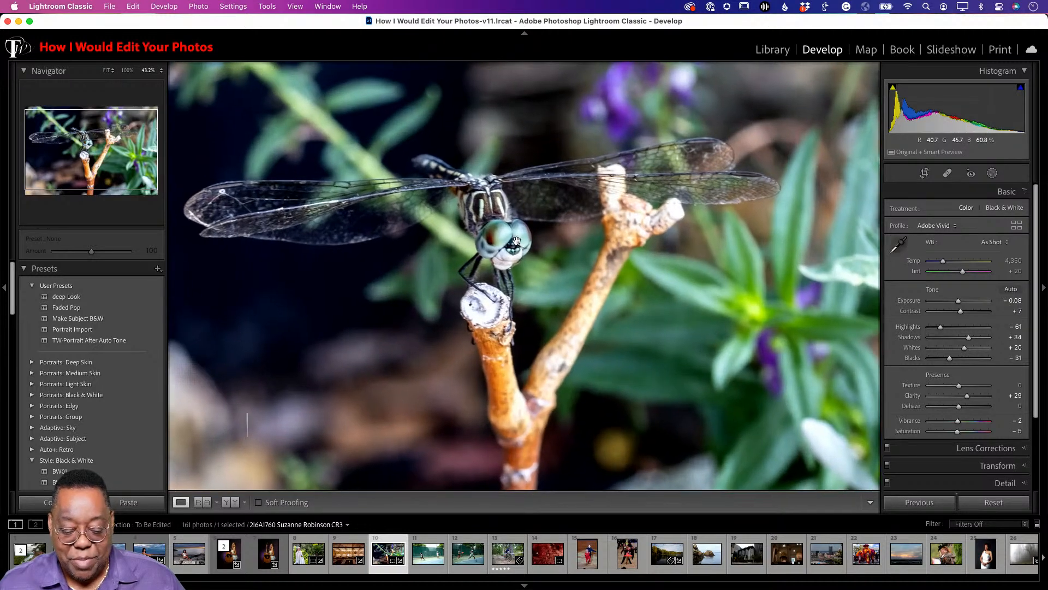
pyautogui.click(511, 236)
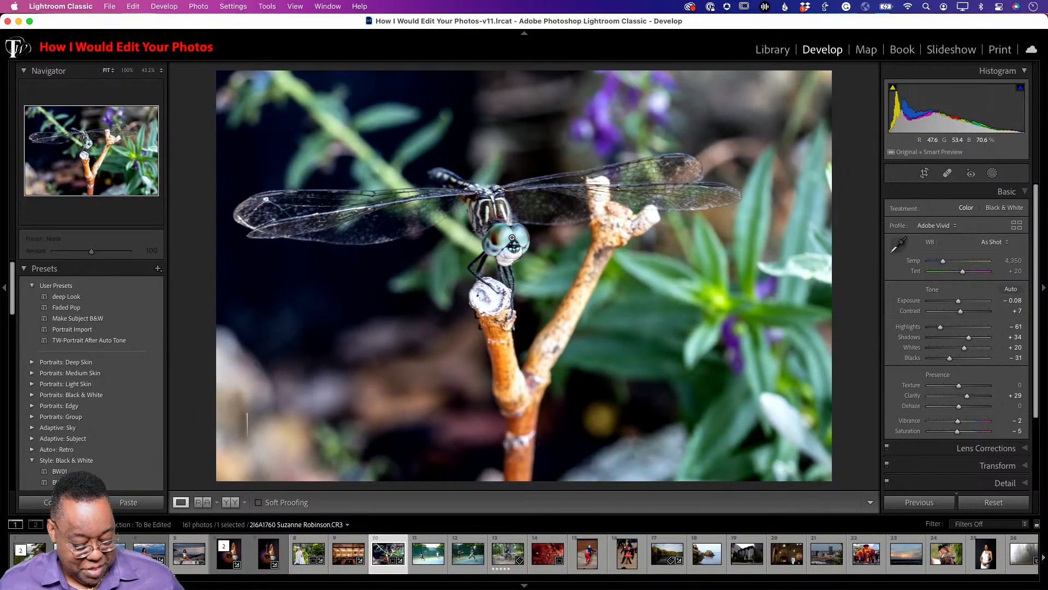
pyautogui.click(512, 238)
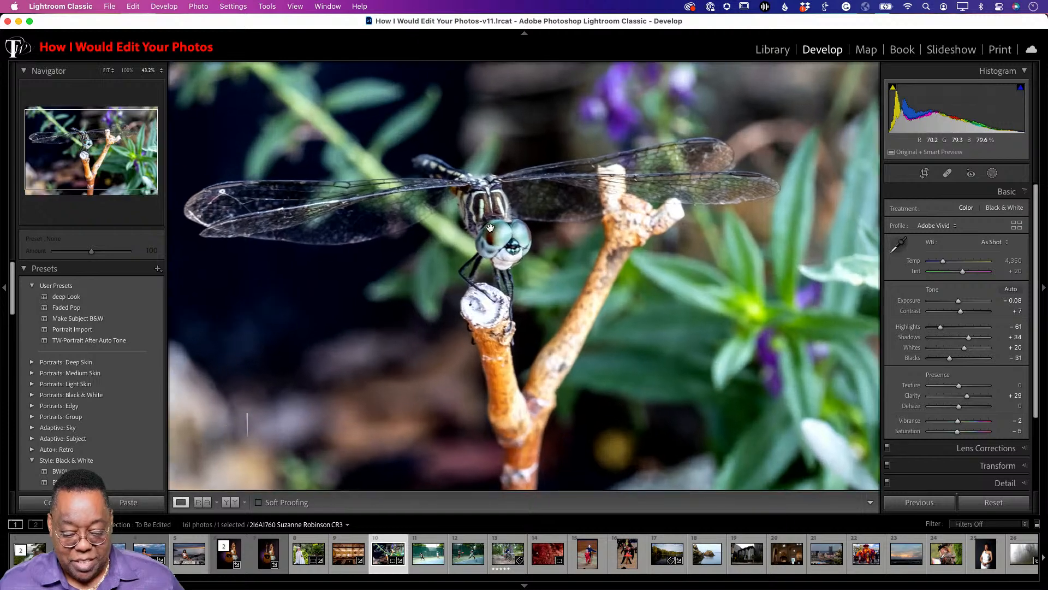
pyautogui.click(489, 227)
pyautogui.click(489, 228)
pyautogui.click(489, 227)
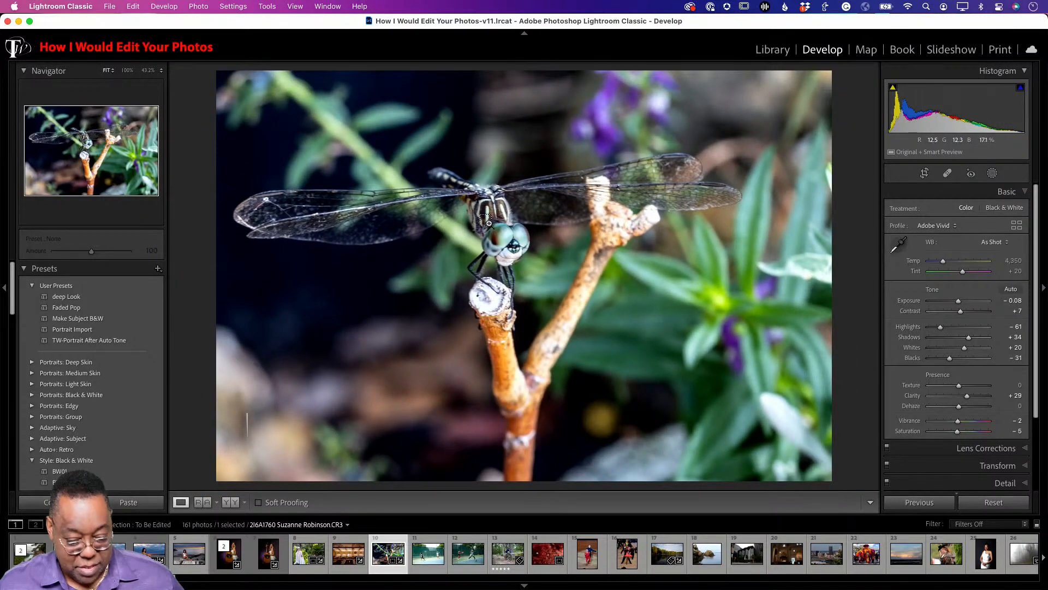
pyautogui.moveTo(478, 216); pyautogui.dragTo(549, 285)
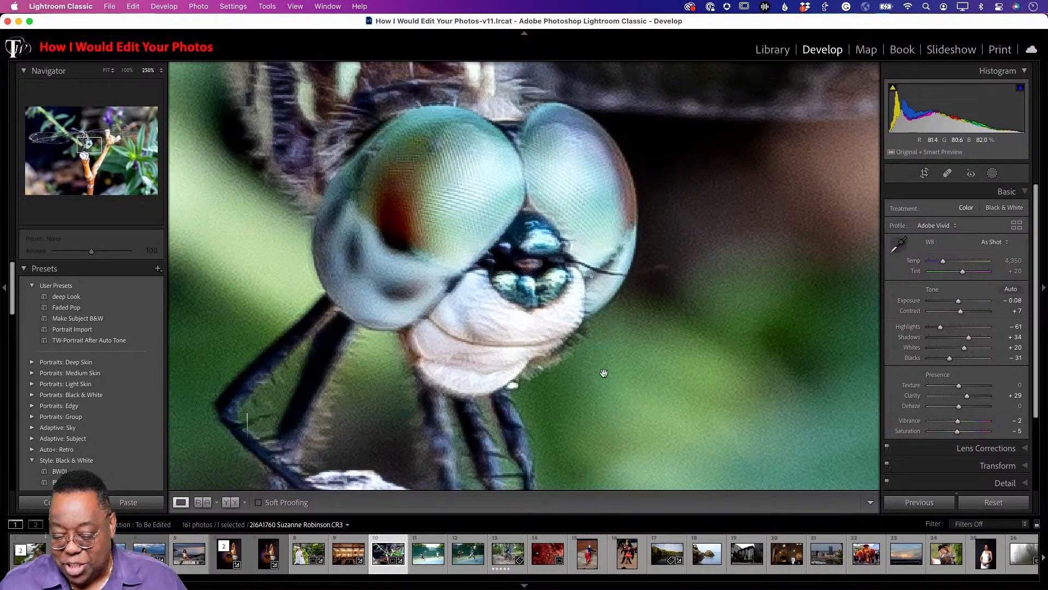
pyautogui.scroll(-3, 970, 426)
pyautogui.scroll(-1, 970, 426)
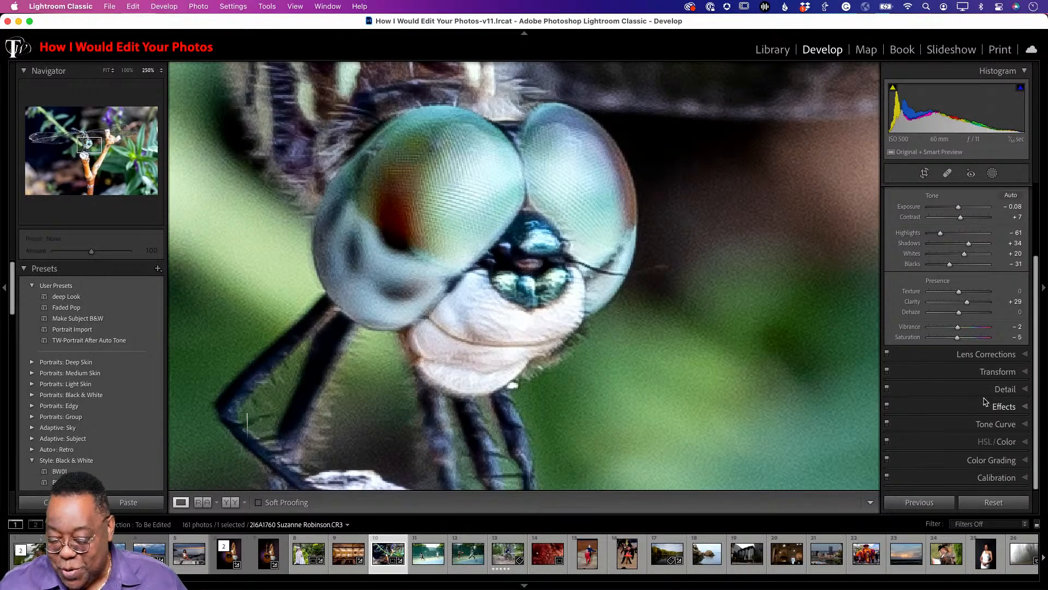
pyautogui.click(990, 390)
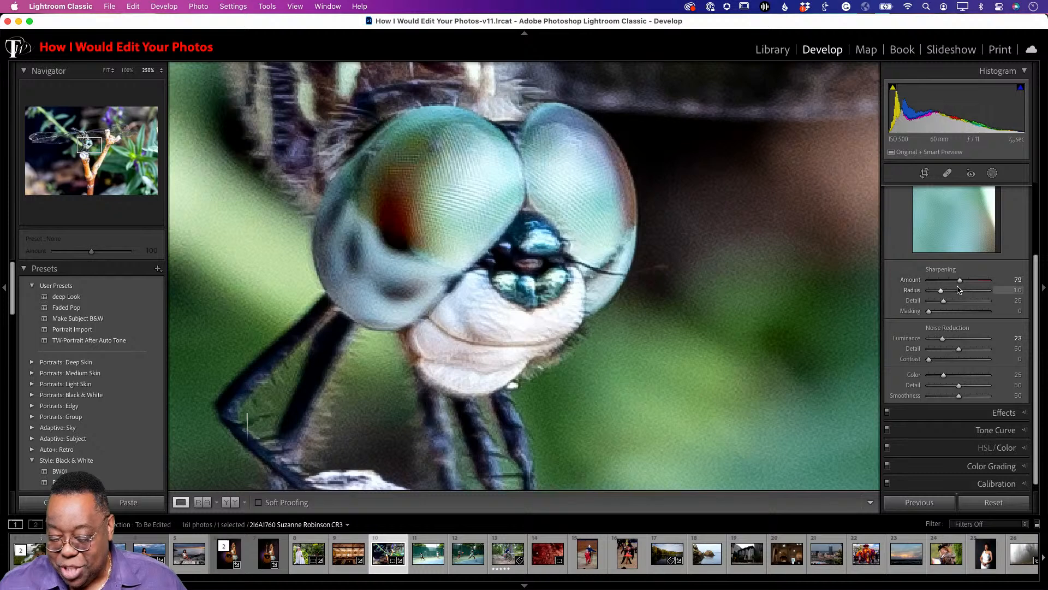
pyautogui.moveTo(961, 285)
pyautogui.mouseDown()
pyautogui.moveTo(922, 290)
pyautogui.moveTo(969, 285)
pyautogui.mouseUp()
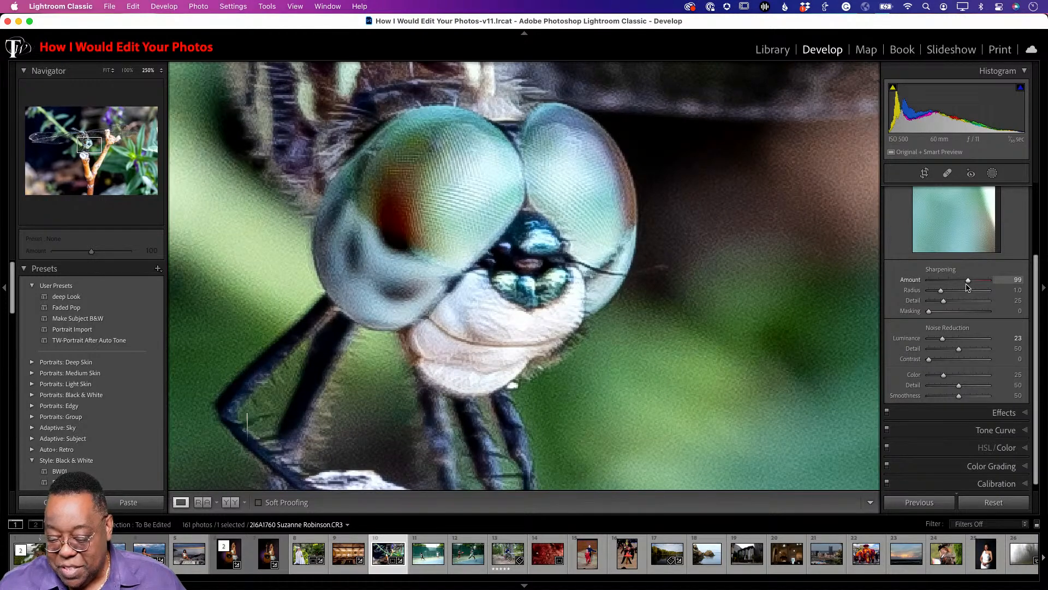
# Set the dragonfly photo's Texture to +29
pyautogui.scroll(3, 959, 294)
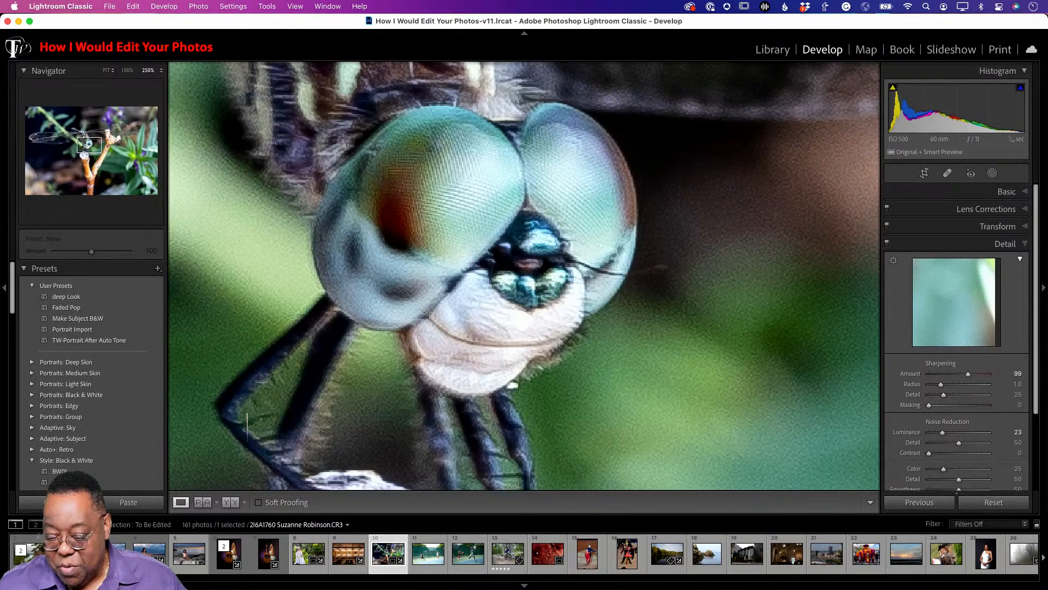
pyautogui.click(988, 194)
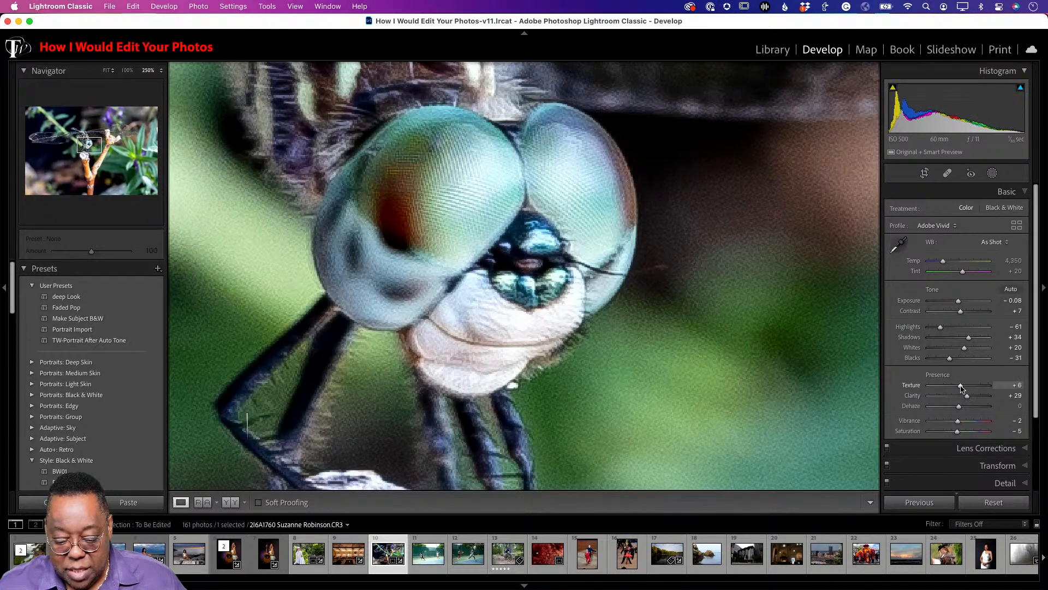
pyautogui.moveTo(960, 385); pyautogui.dragTo(968, 387)
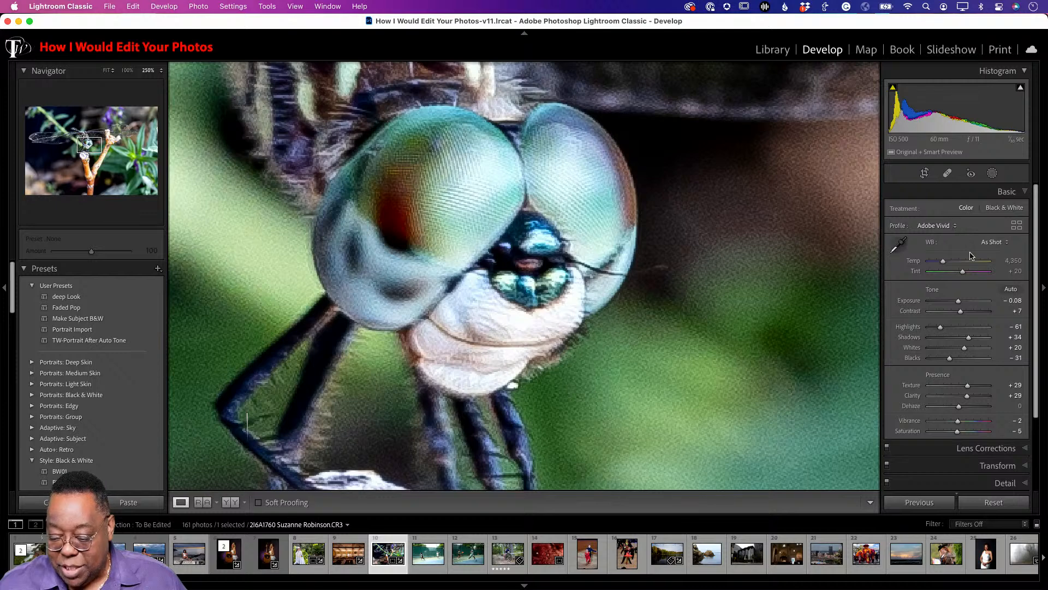
# Set the dragonfly photo's Luminance noise reduction to 74 and return to viewing the whole image
pyautogui.click(989, 483)
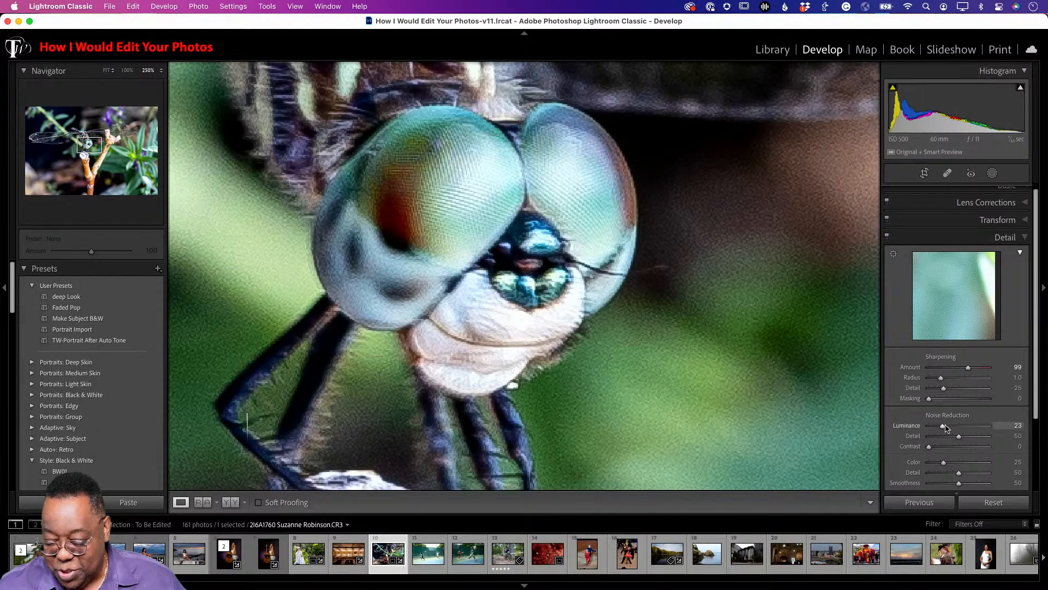
pyautogui.moveTo(947, 427); pyautogui.dragTo(975, 430)
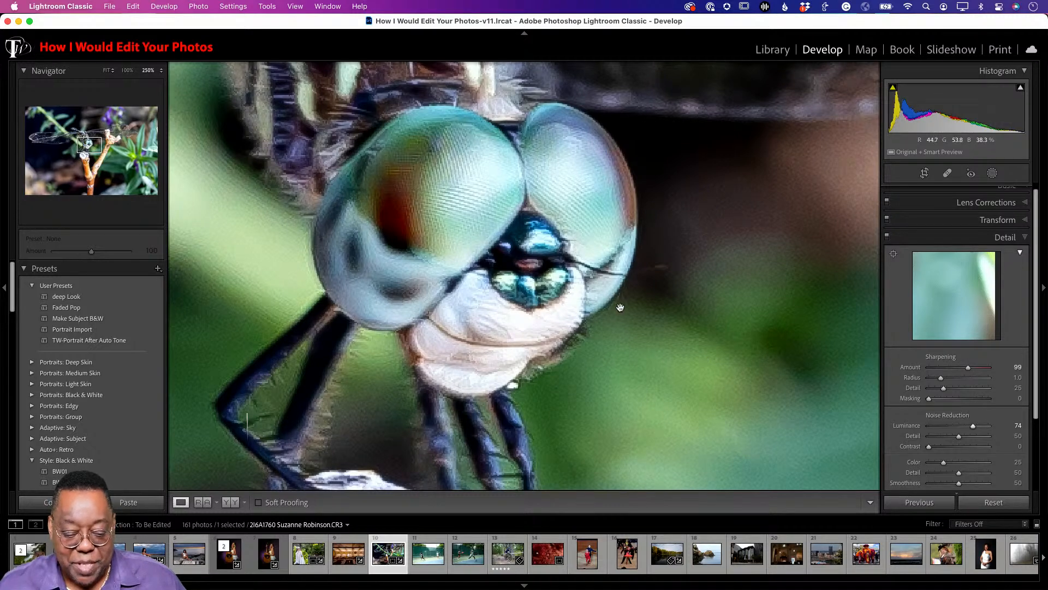
pyautogui.click(560, 260)
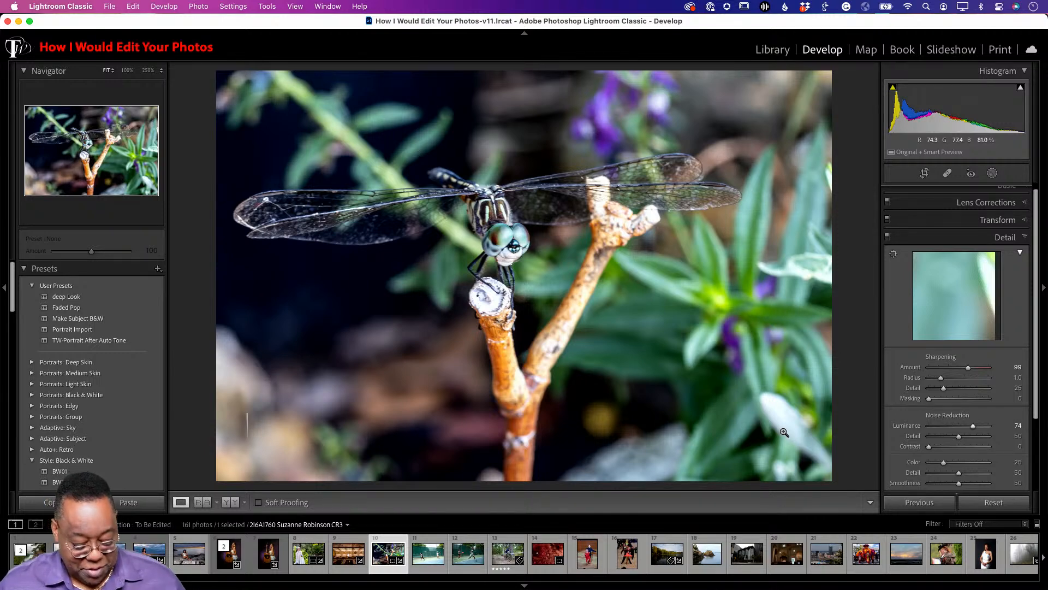
# Open the tennis photo with two players and crop it around the player hitting the ball, keeping the original aspect ratio
pyautogui.press('g')
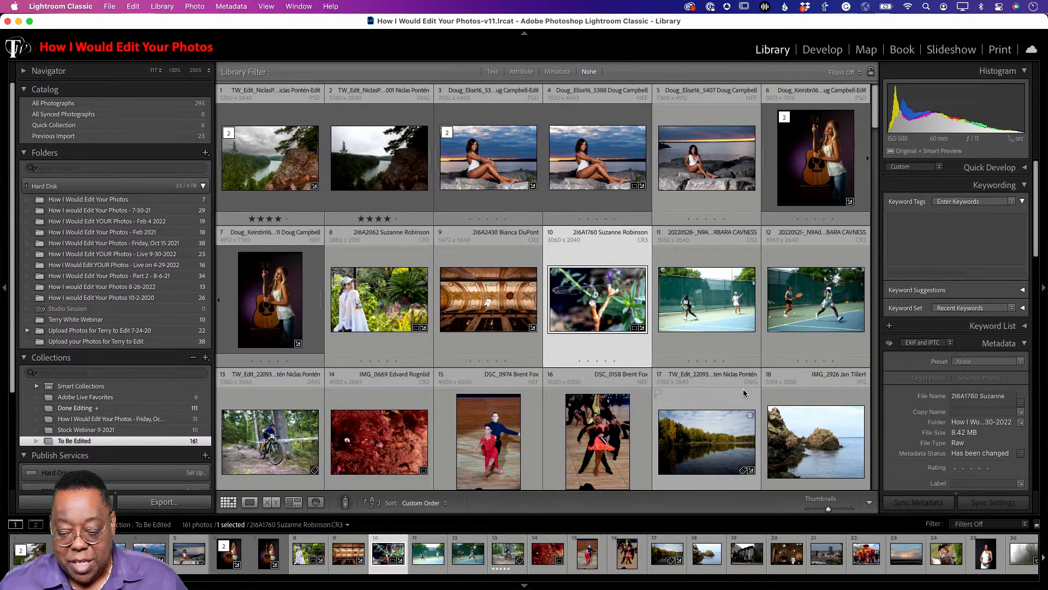
pyautogui.doubleClick(718, 309)
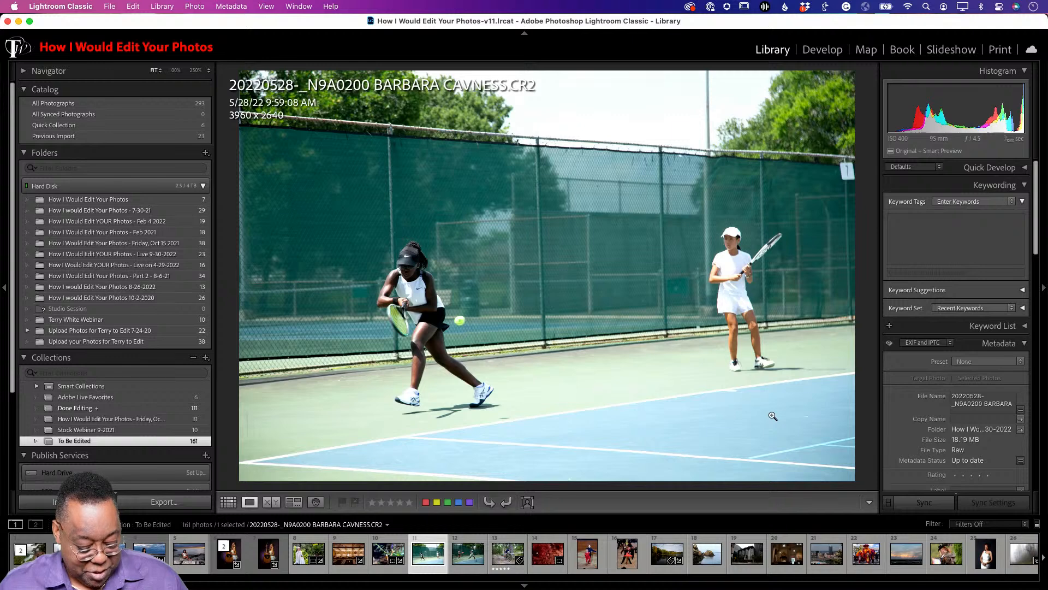
pyautogui.press('r')
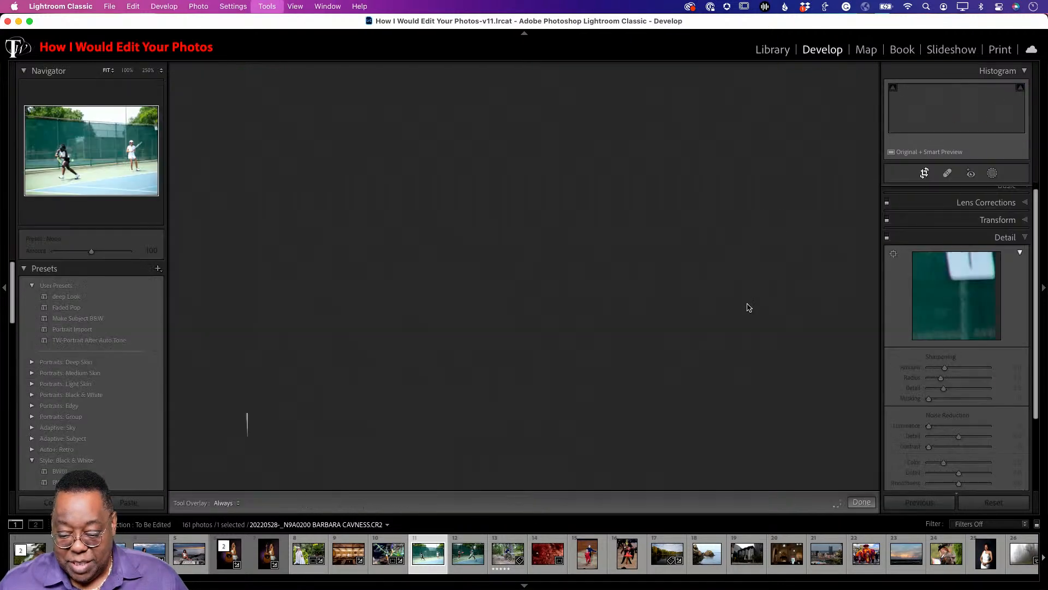
pyautogui.moveTo(821, 78); pyautogui.dragTo(758, 133)
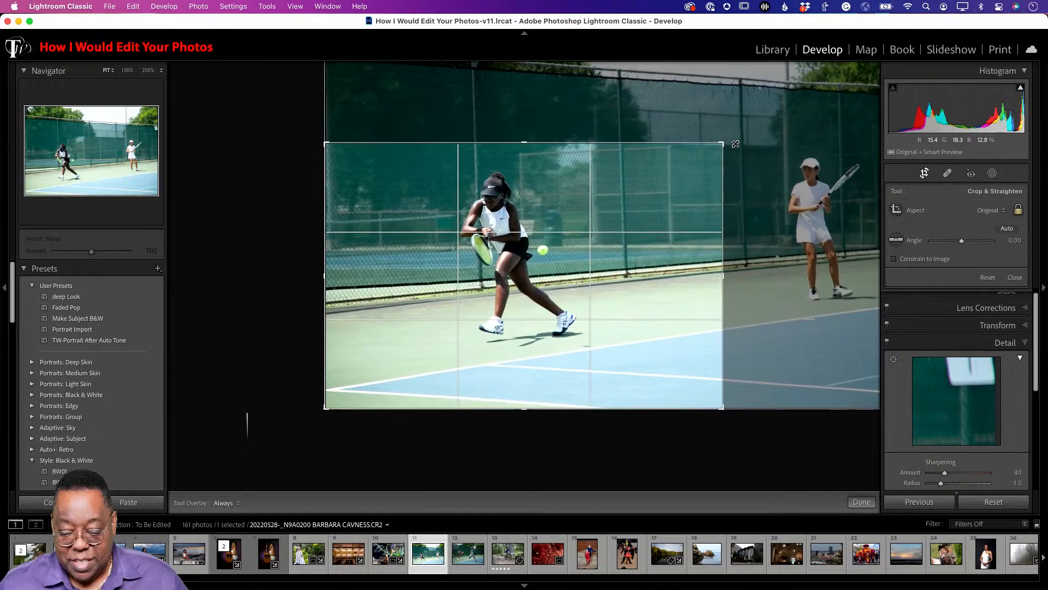
pyautogui.press('Return')
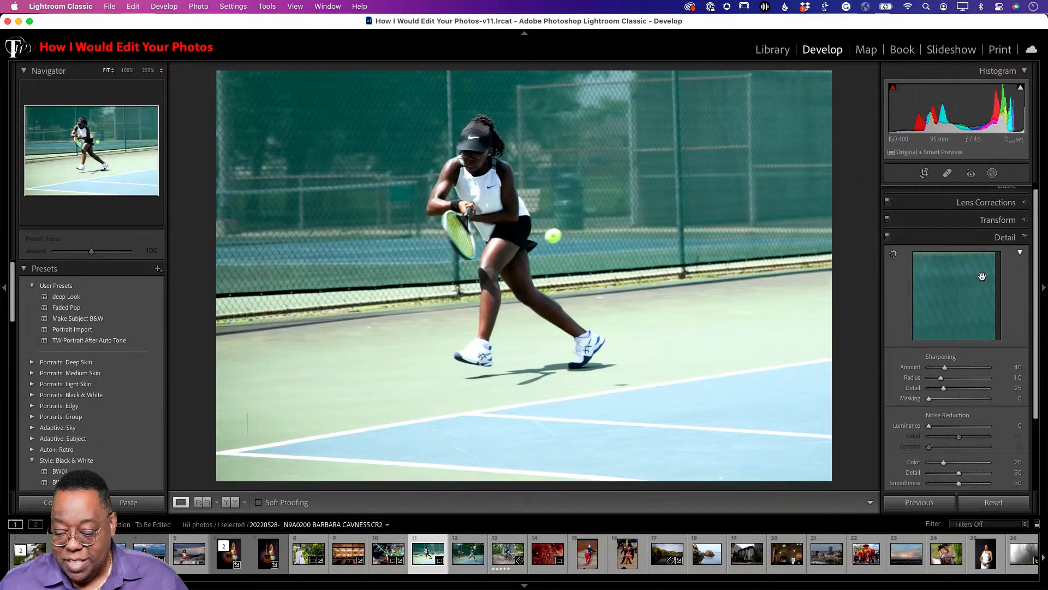
# Set the cropped tennis photo's profile to Adobe Vivid
pyautogui.scroll(1, 990, 211)
pyautogui.click(991, 195)
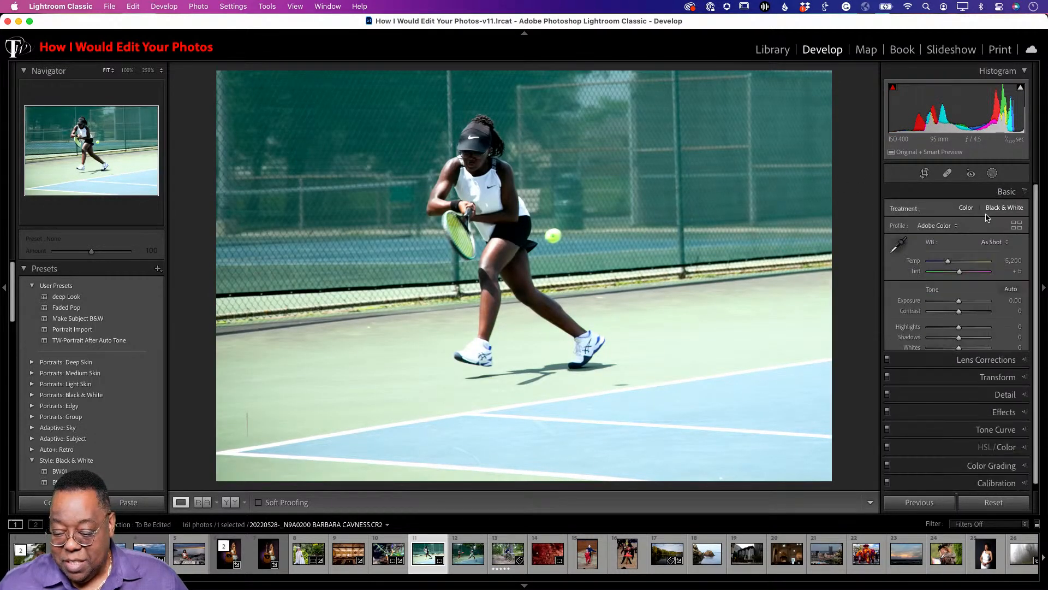
pyautogui.click(937, 226)
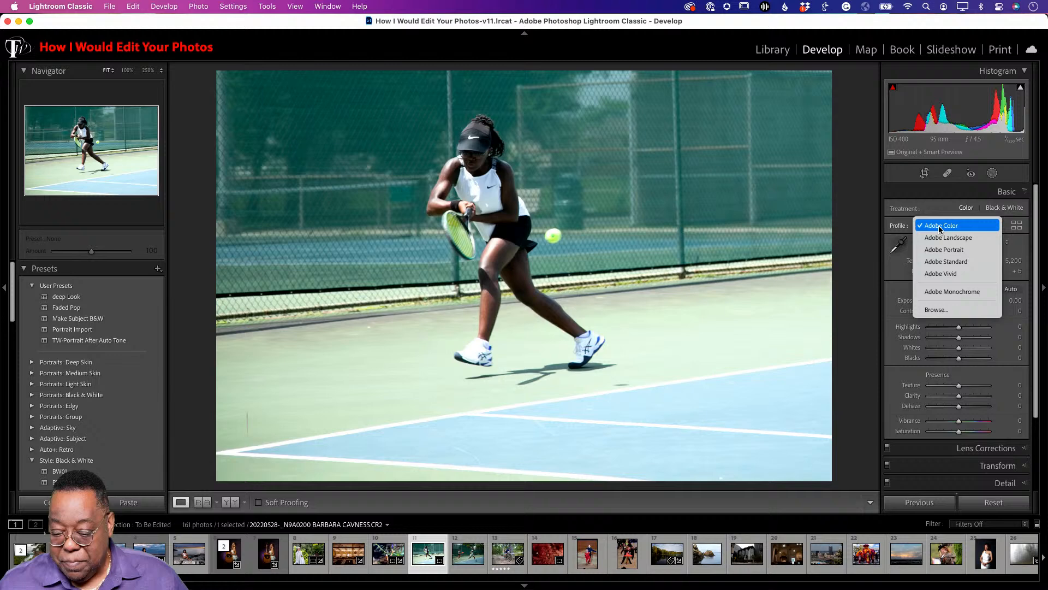
pyautogui.click(945, 273)
# Apply Auto tone to the tennis photo and set its Dehaze to +49
pyautogui.click(1010, 289)
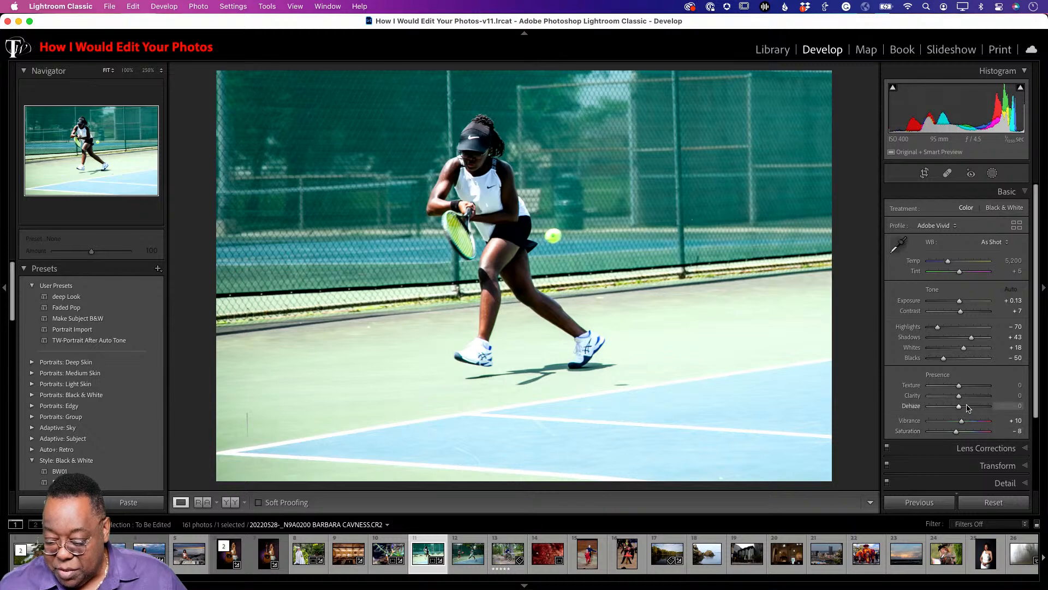
pyautogui.moveTo(960, 408); pyautogui.dragTo(974, 408)
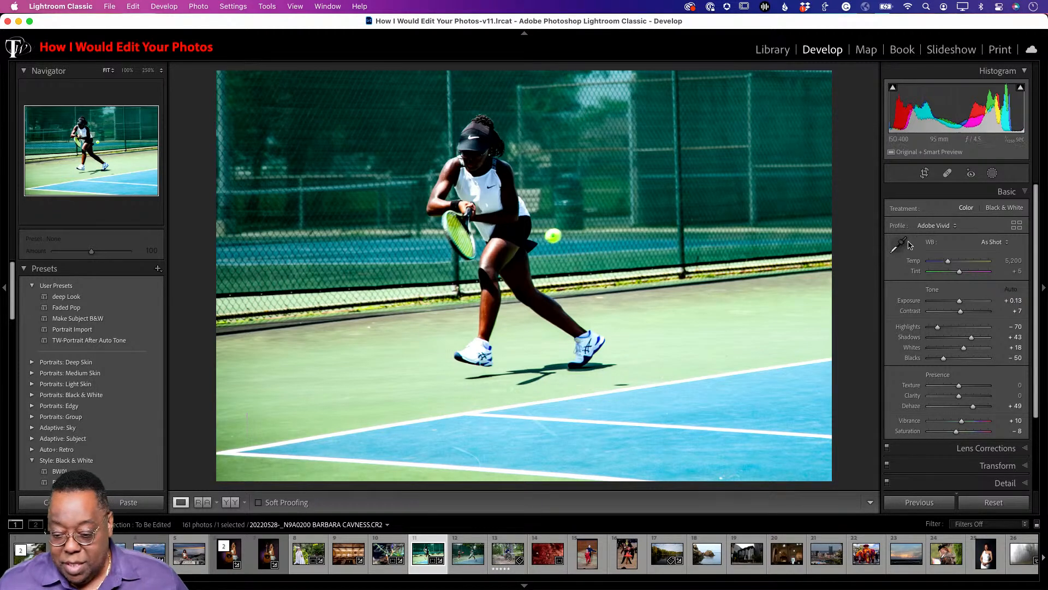
# Mask the tennis player with Select Subject and raise the mask's Exposure to about 0.50
pyautogui.click(994, 173)
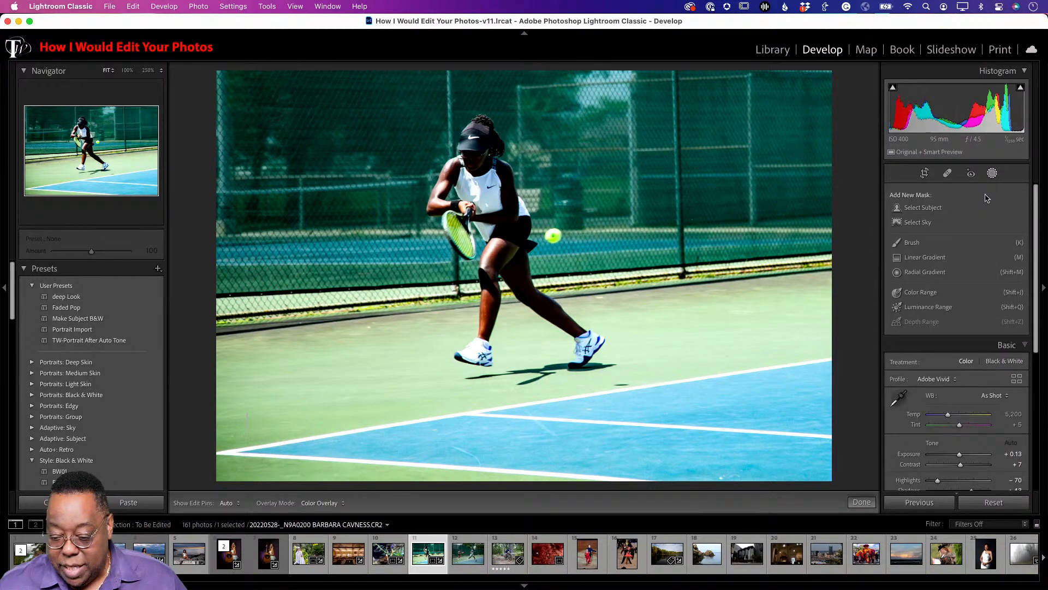
pyautogui.click(931, 207)
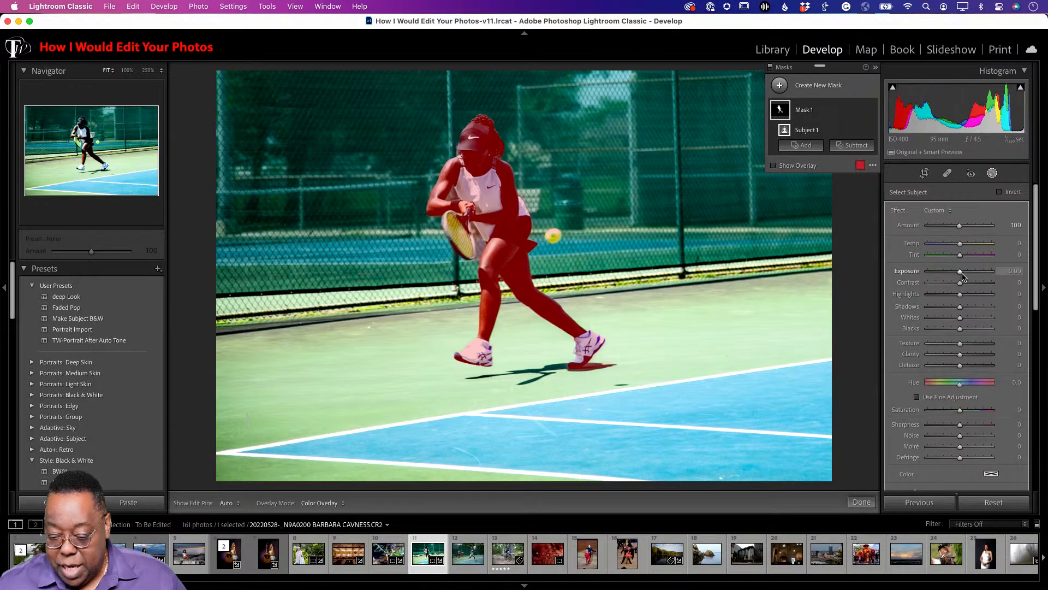
pyautogui.moveTo(962, 277); pyautogui.dragTo(968, 277)
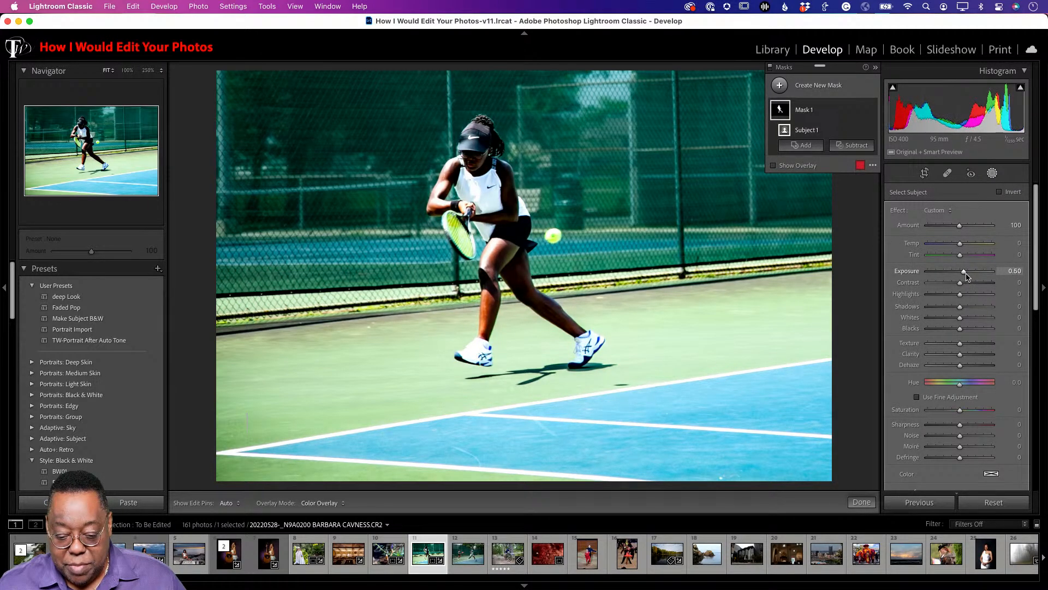